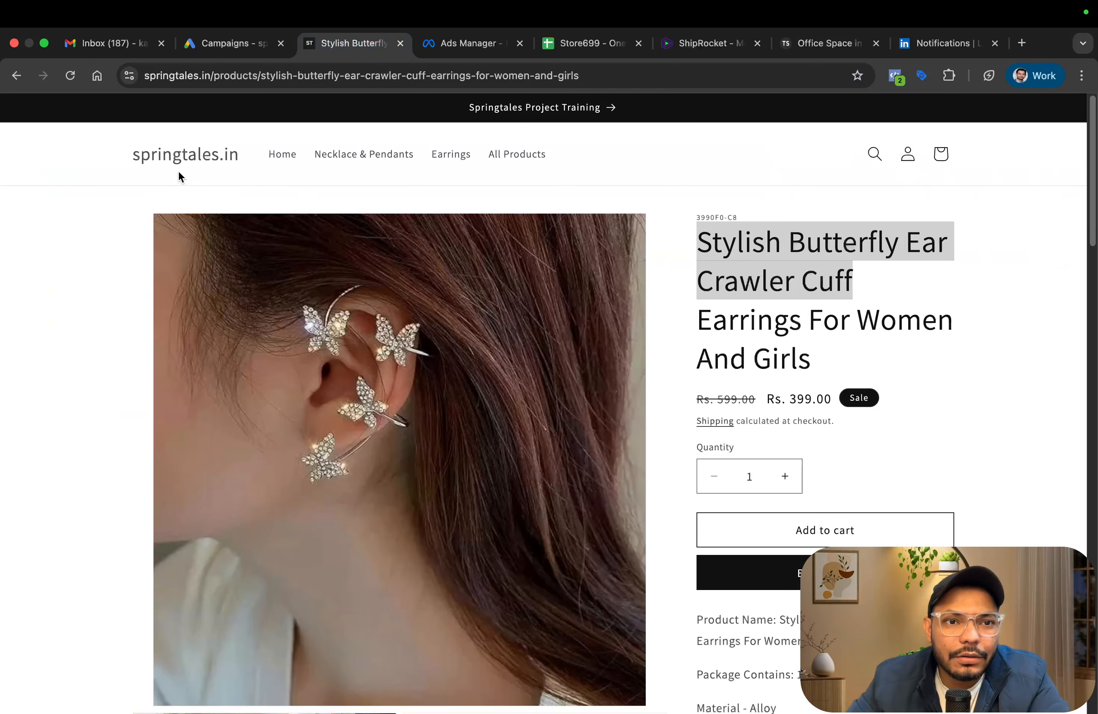
Open the springtales.in home page and look through its featured products.
left_click(178, 168)
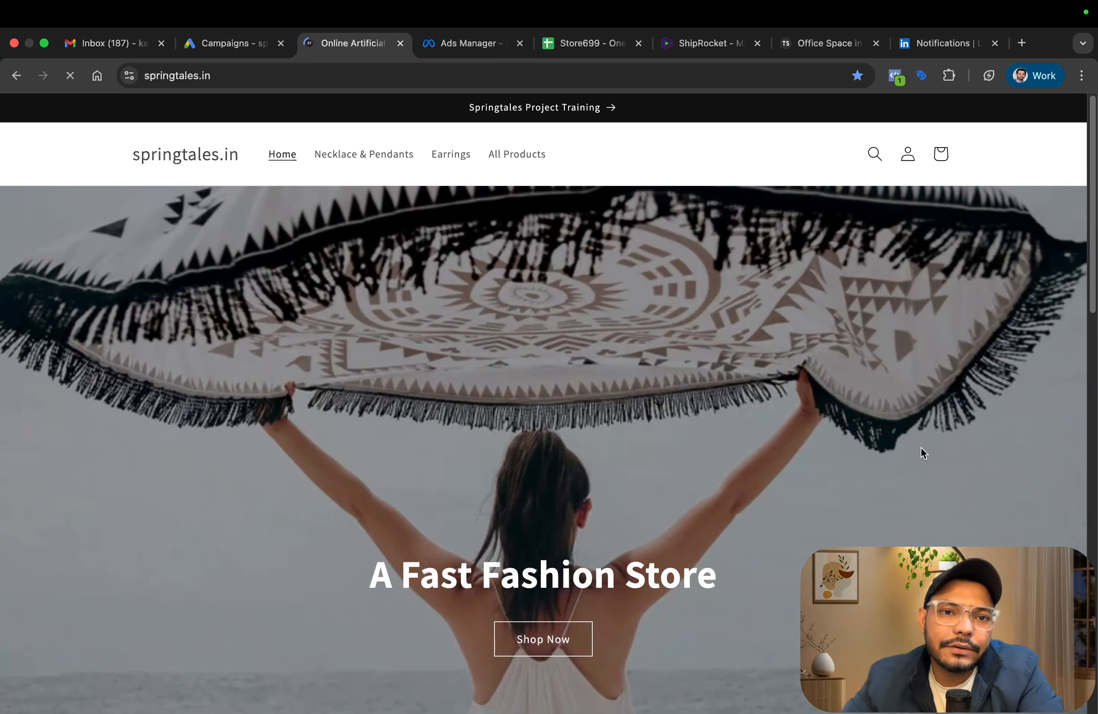
scroll(920, 447, "down", 10)
scroll(920, 496, "down", 10)
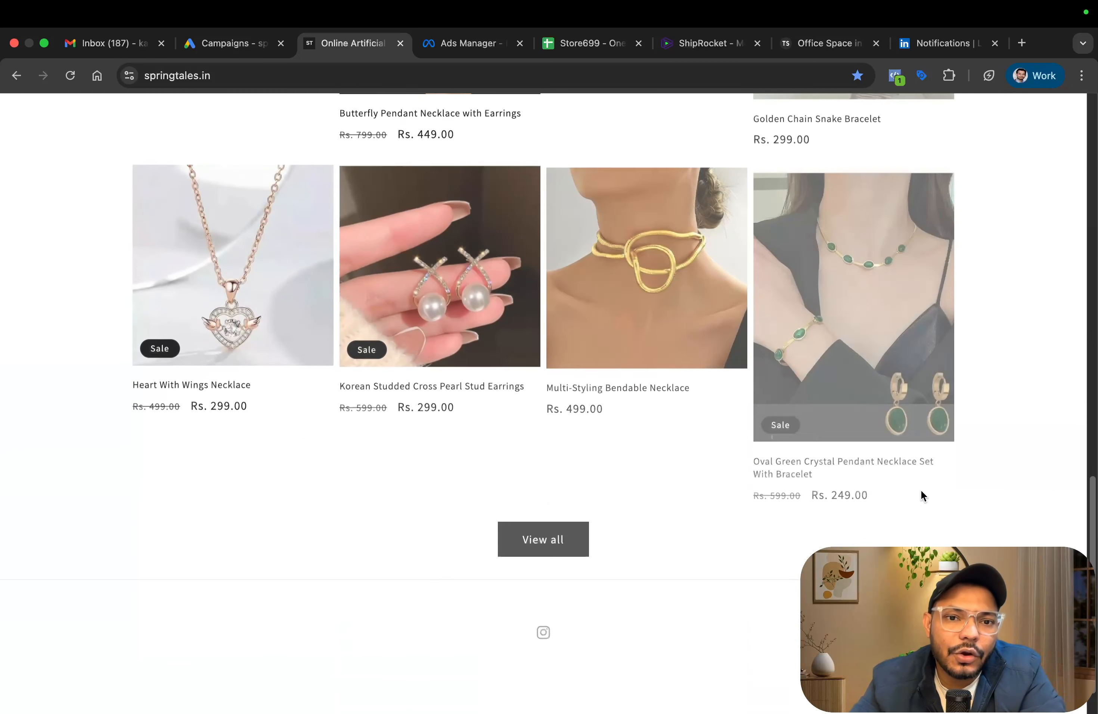
scroll(920, 495, "up", 8)
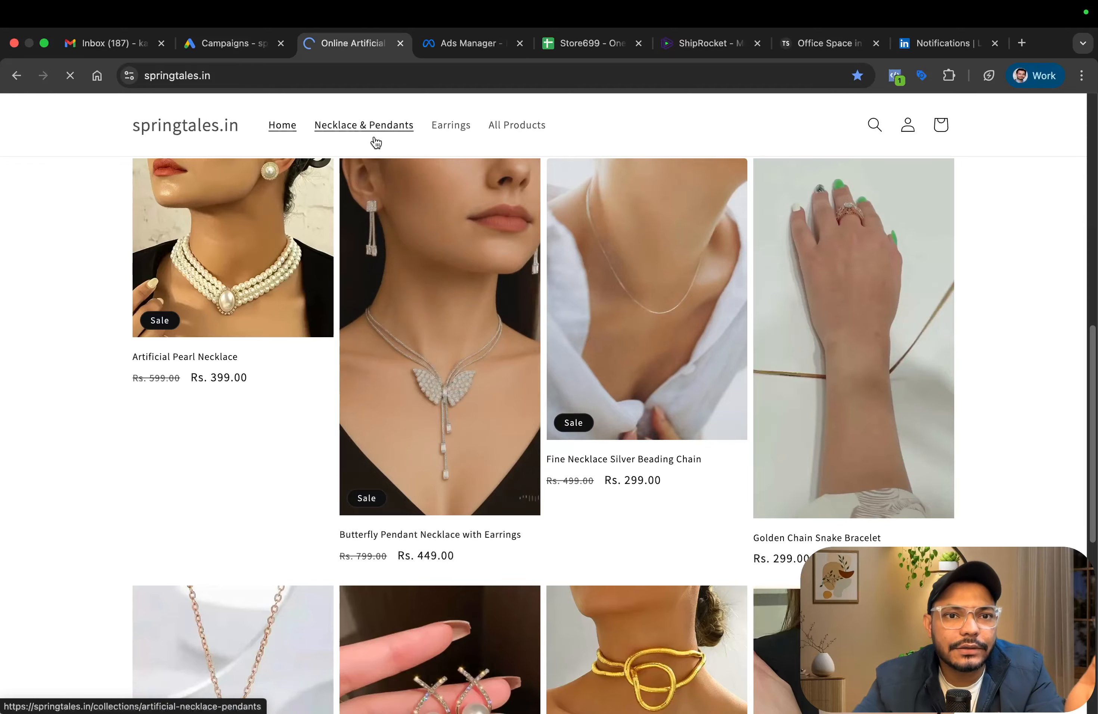
Review the products in the Necklace & Pendants and Earrings collections, ending on Earrings.
scroll(437, 315, "down", 10)
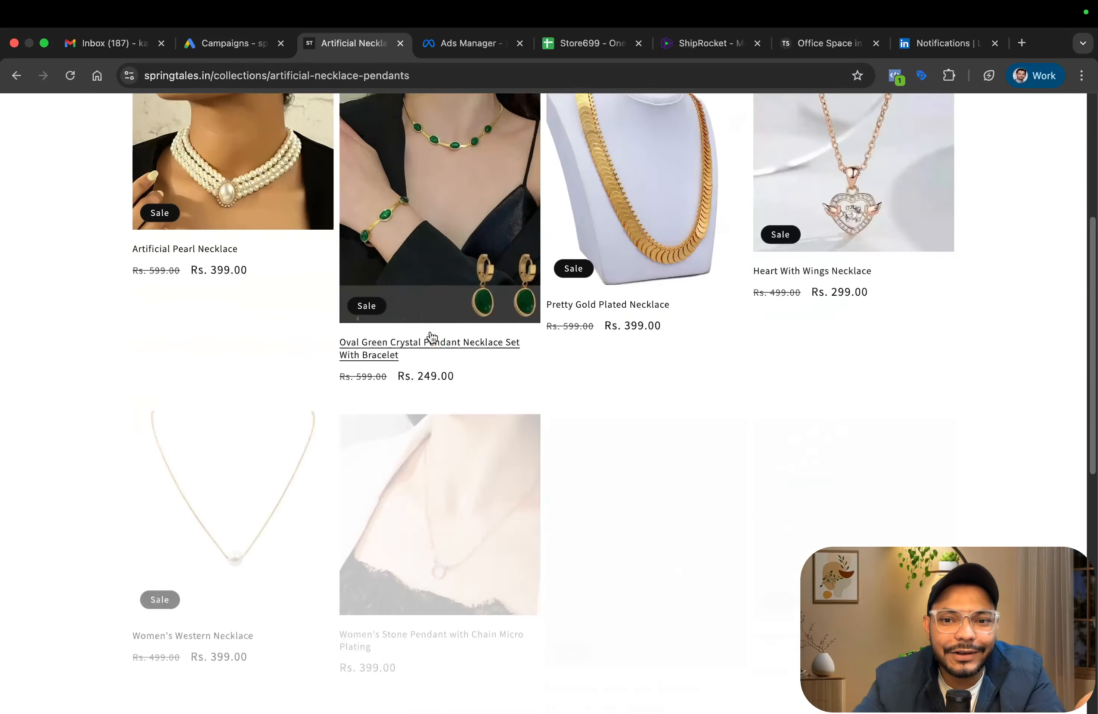
scroll(432, 336, "up", 10)
left_click(447, 160)
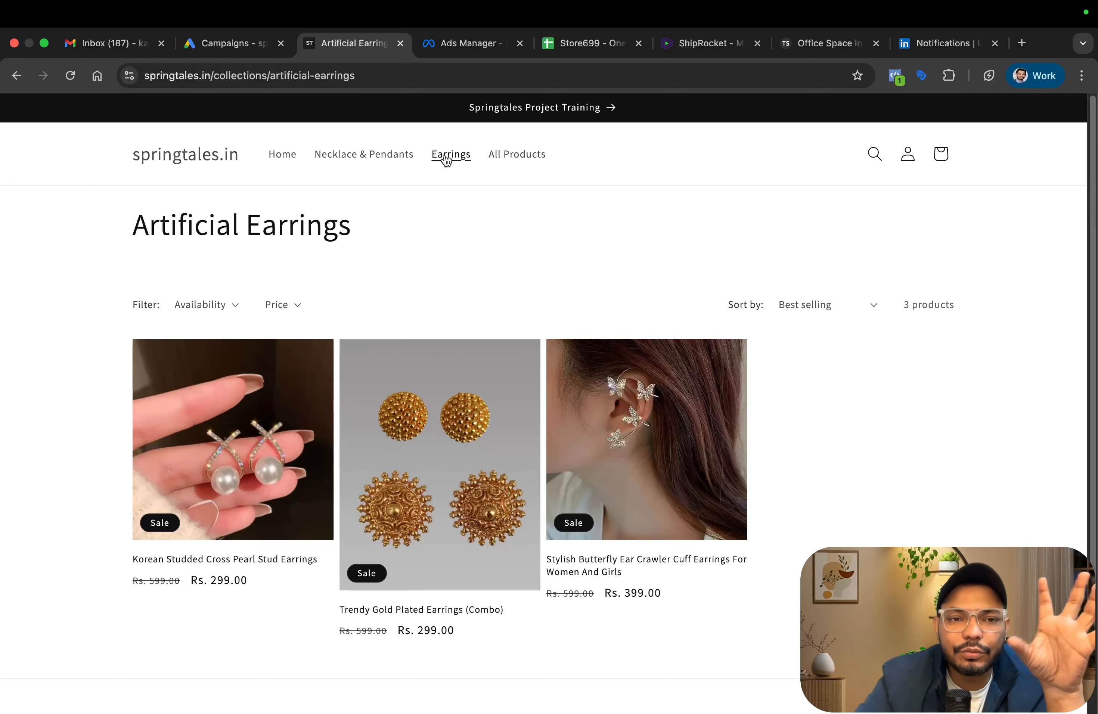
left_click(383, 158)
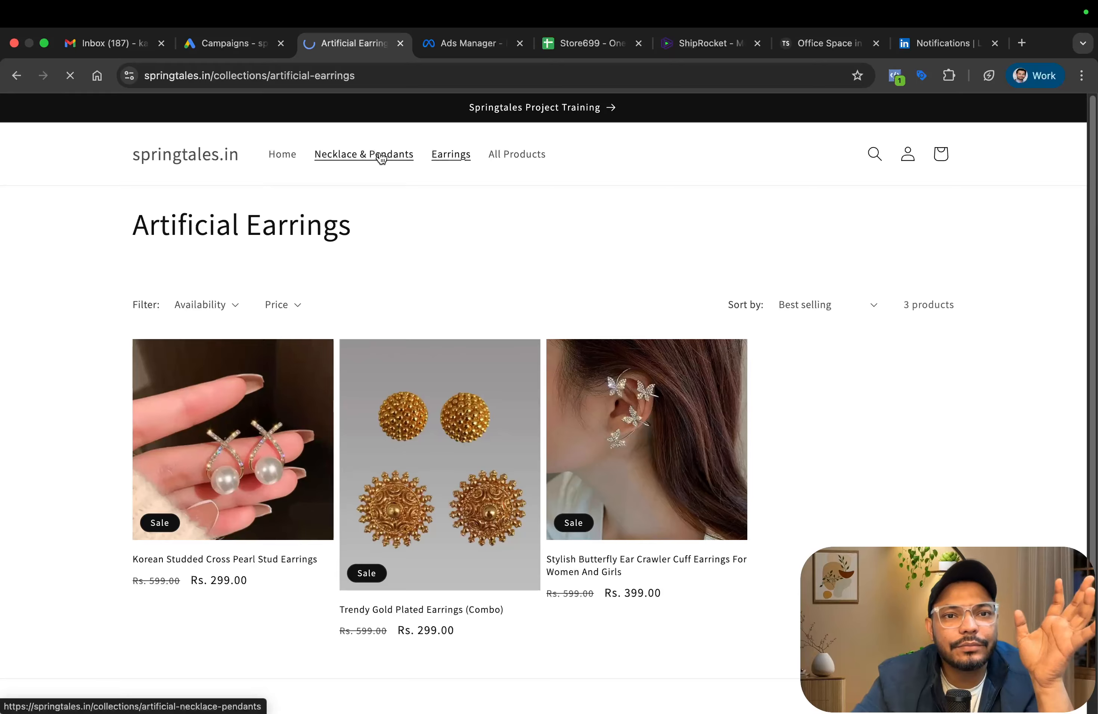
scroll(446, 208, "down", 5)
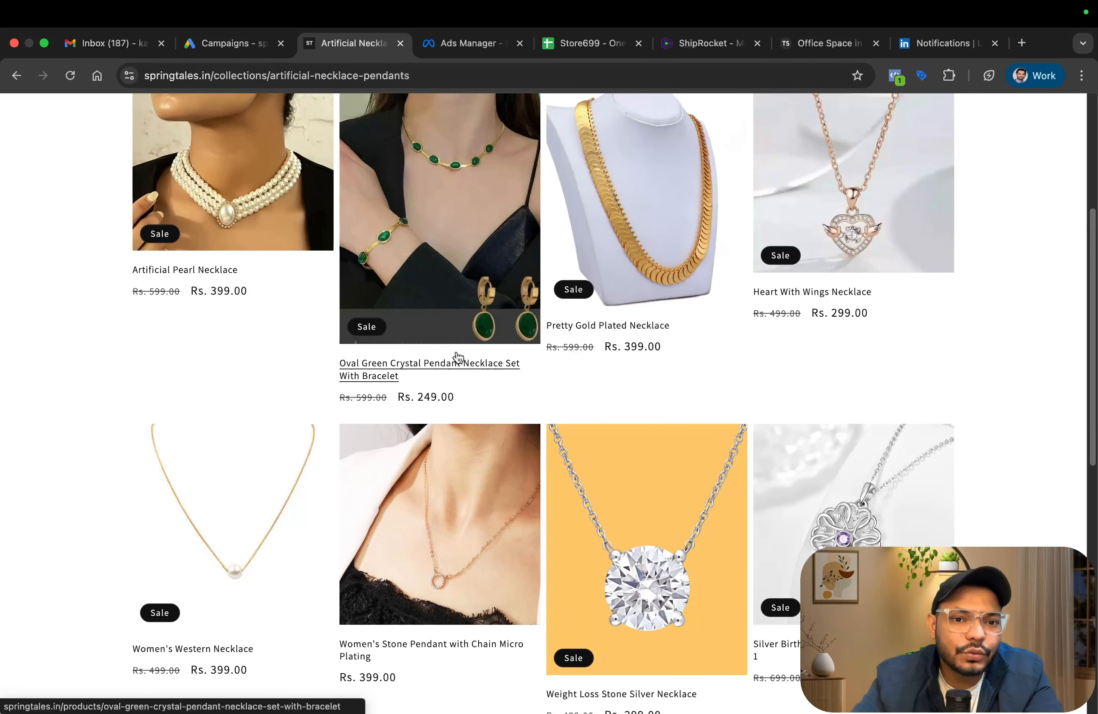
scroll(465, 498, "down", 10)
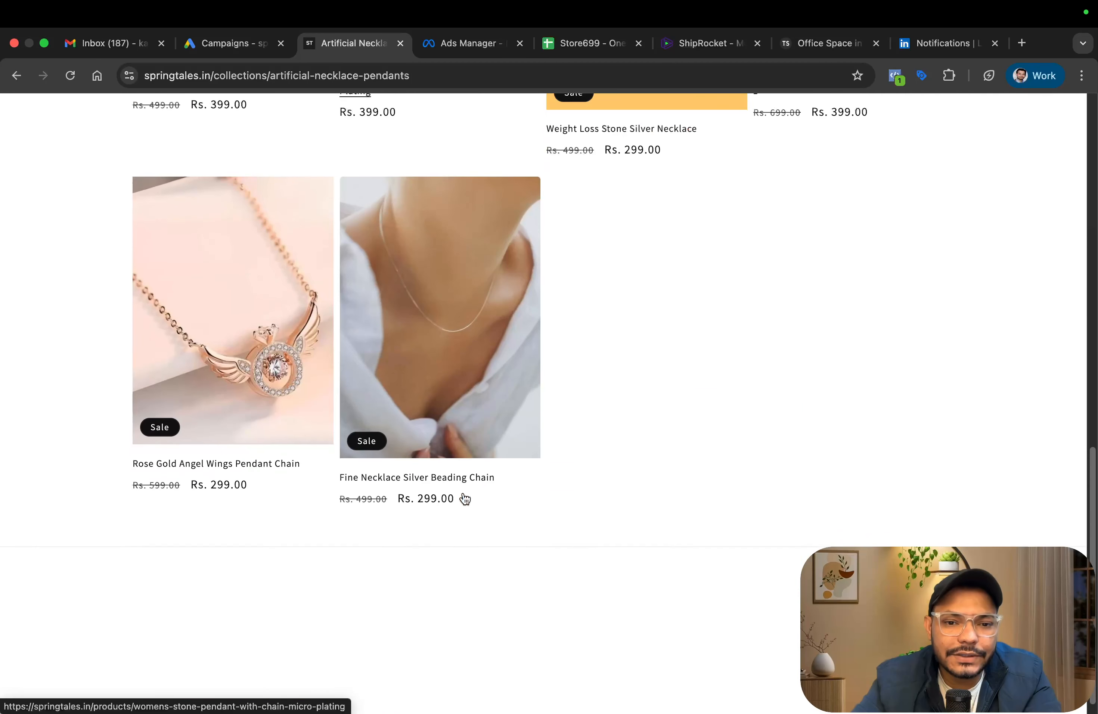
scroll(459, 496, "up", 20)
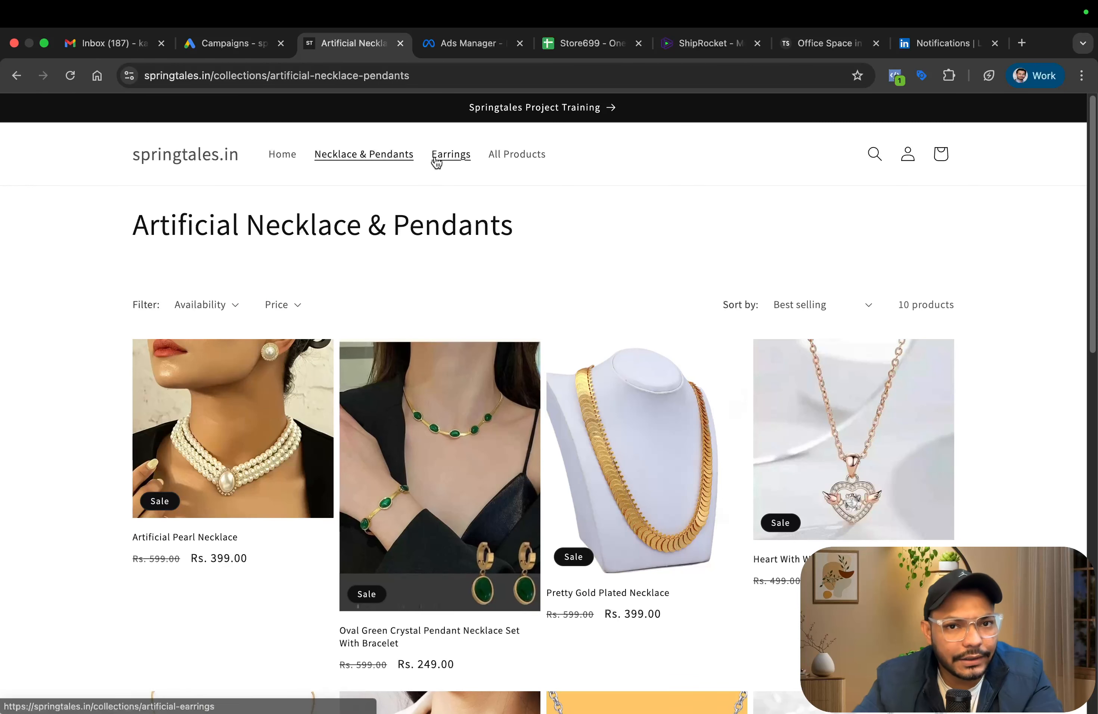
left_click(445, 161)
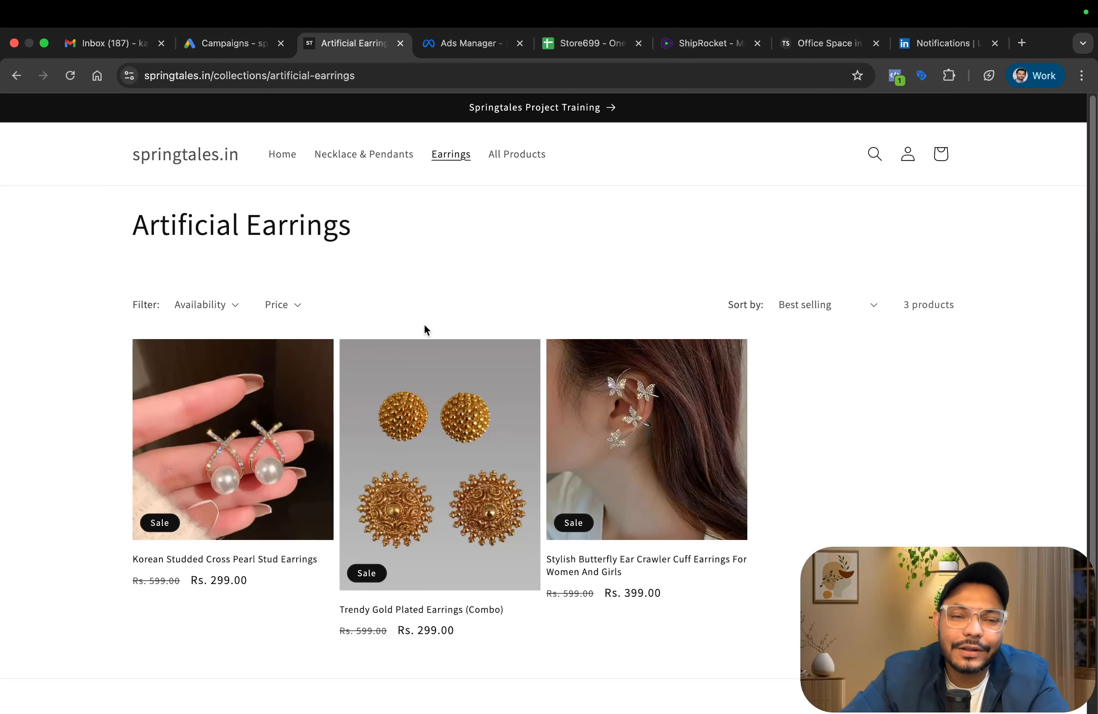
Glance at the Google Ads campaign list, then examine the store's All Products listing through to its second page.
left_click(204, 44)
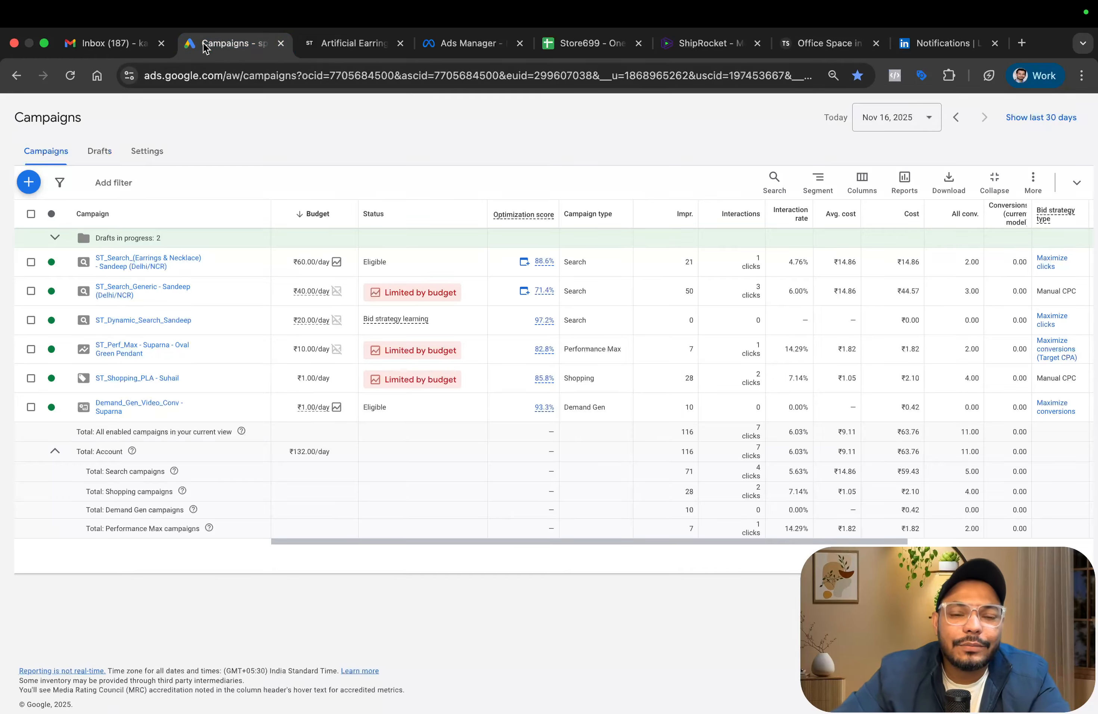
left_click(320, 43)
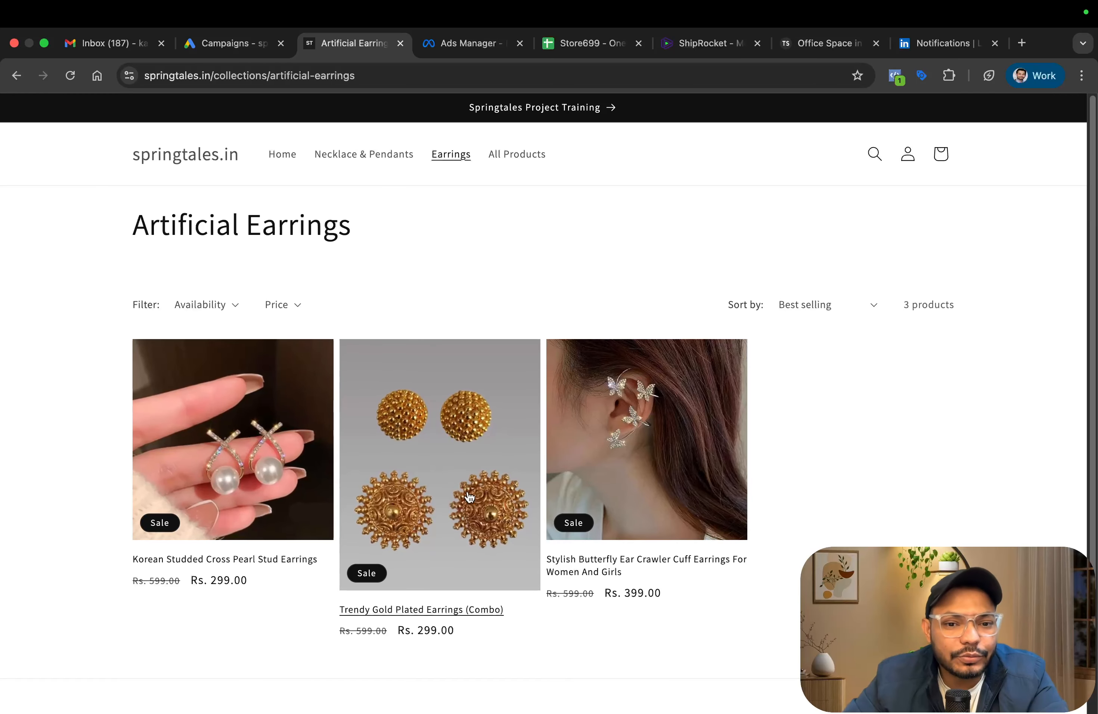
left_click(518, 154)
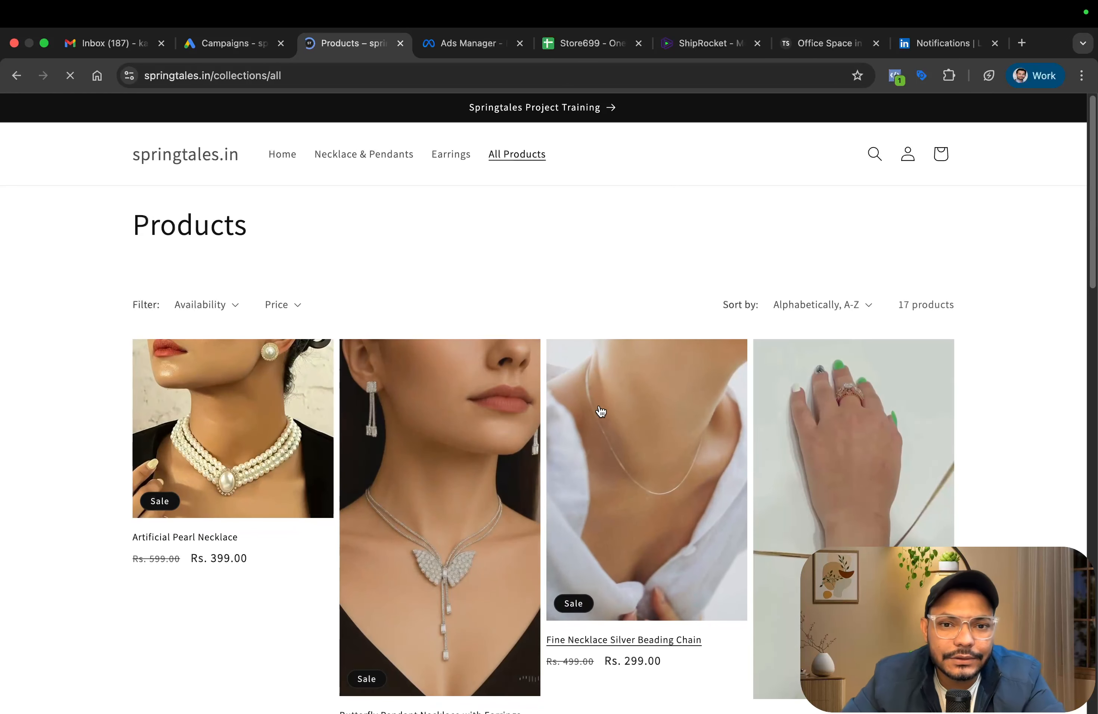
scroll(562, 401, "down", 5)
scroll(562, 401, "down", 4)
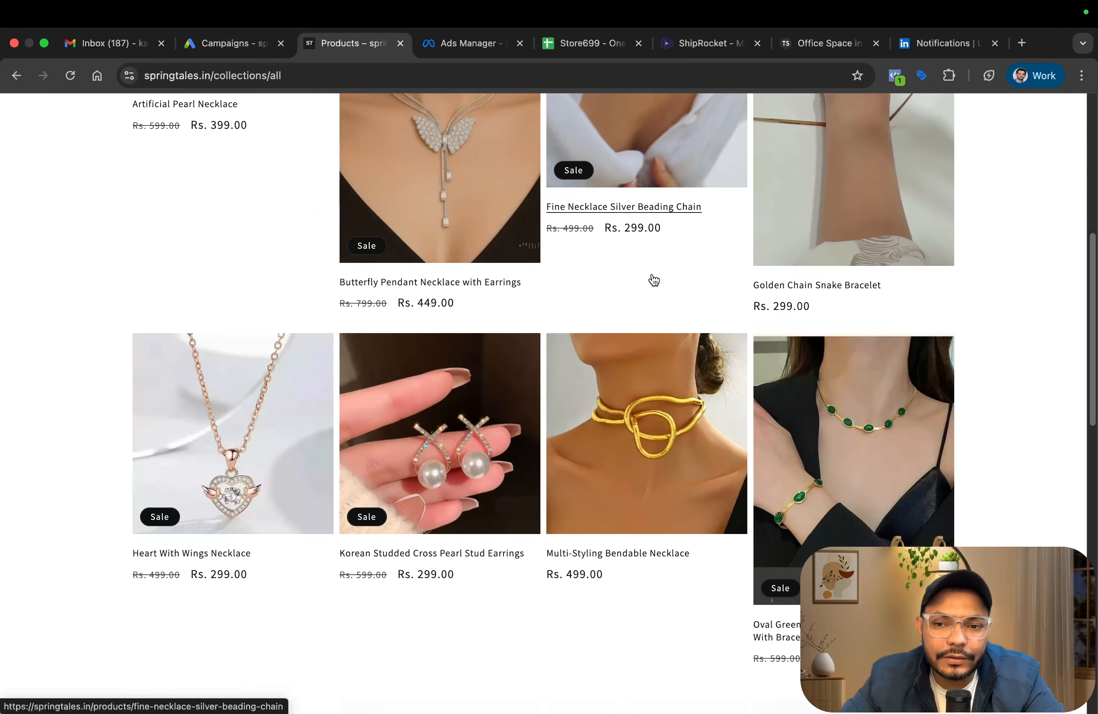
scroll(724, 432, "down", 3)
scroll(614, 430, "down", 8)
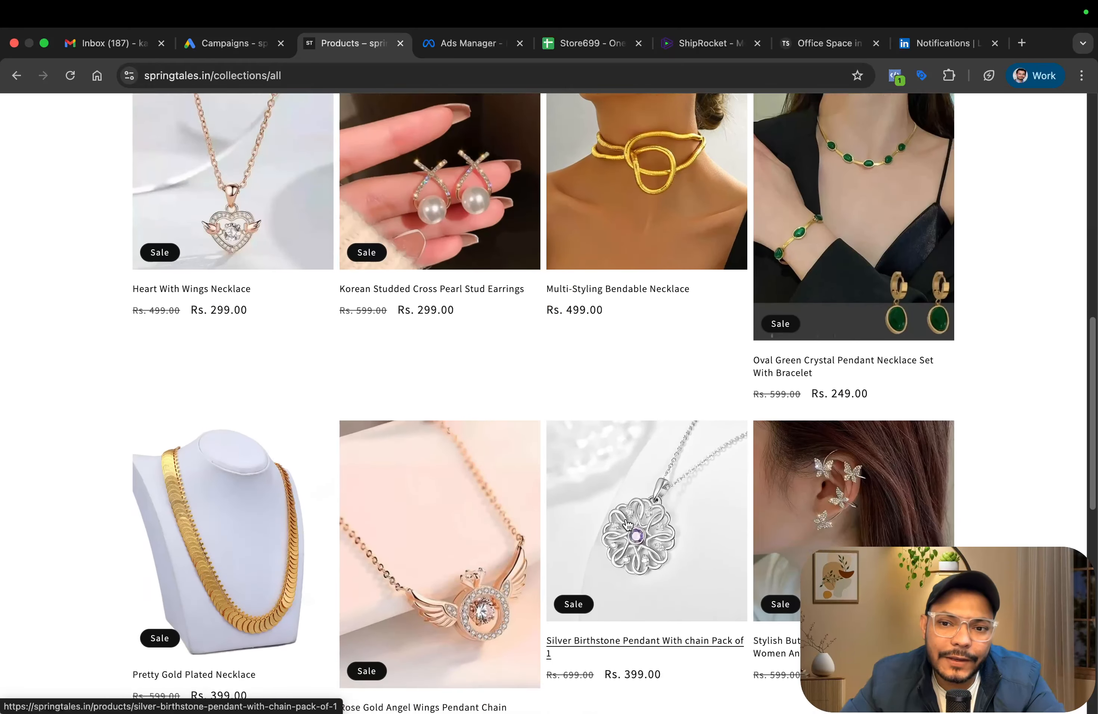
scroll(614, 431, "down", 1)
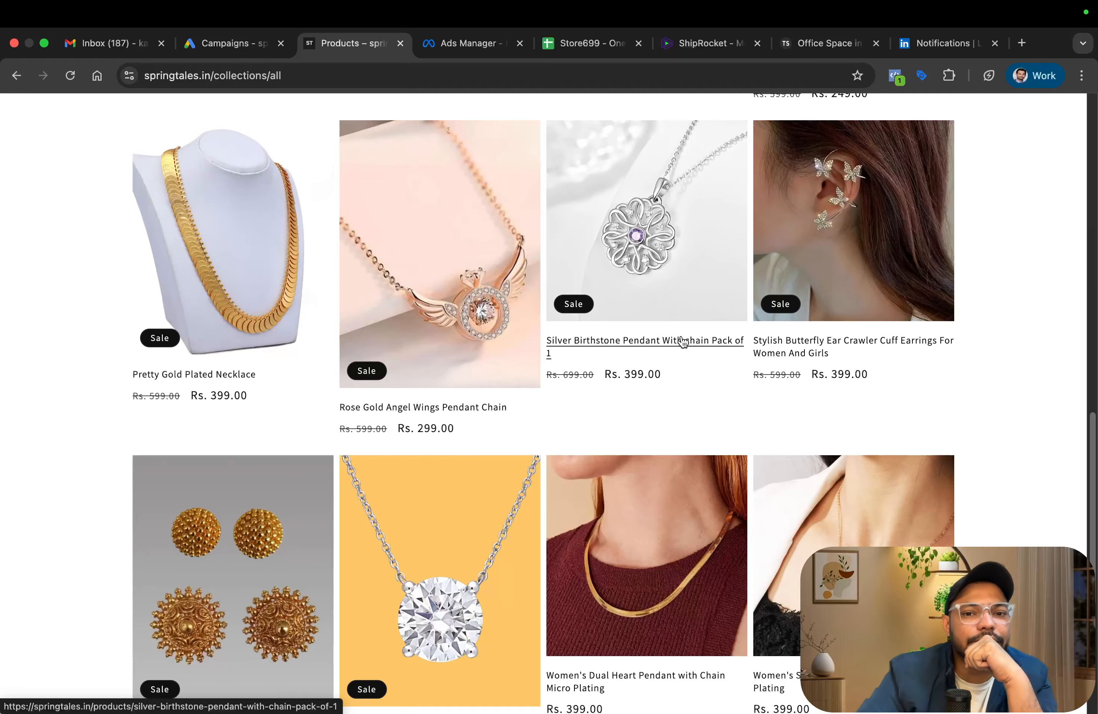
scroll(678, 374, "down", 5)
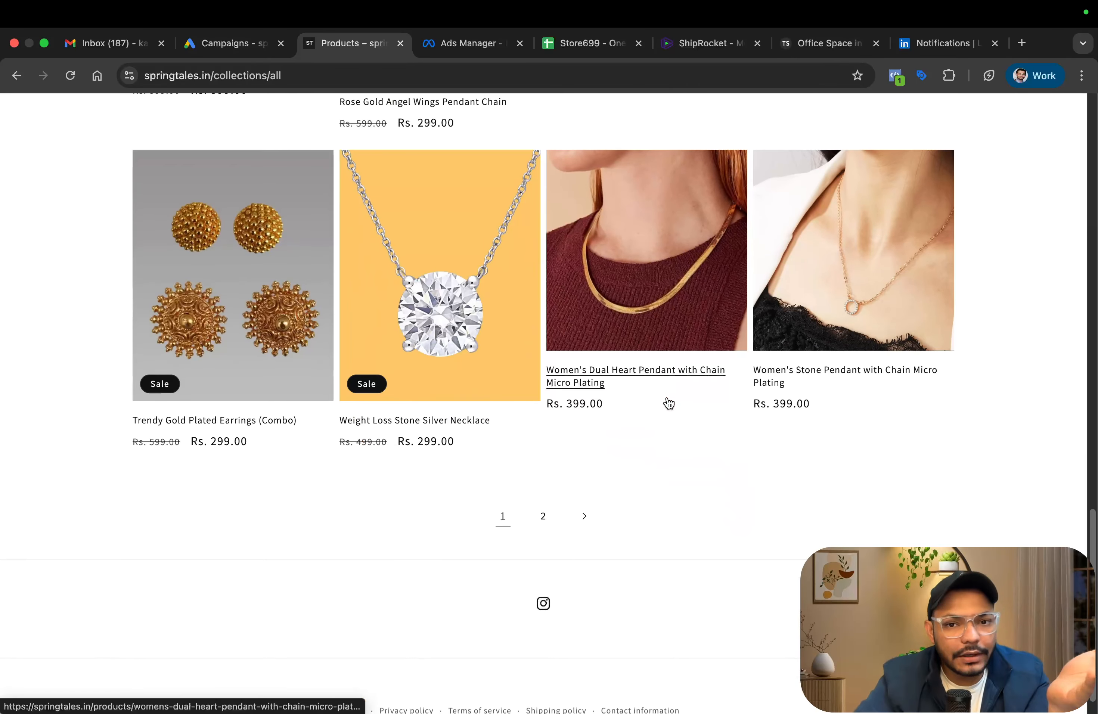
left_click(545, 522)
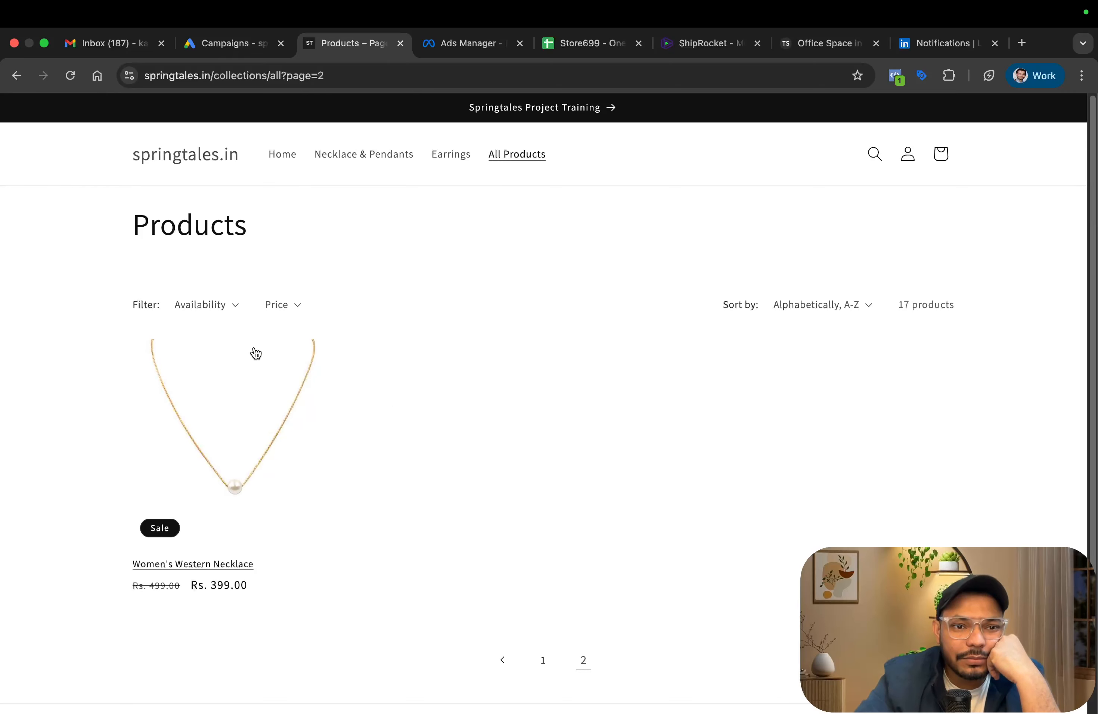
View the Women's Western Necklace product page and return to the product listing.
left_click(226, 370)
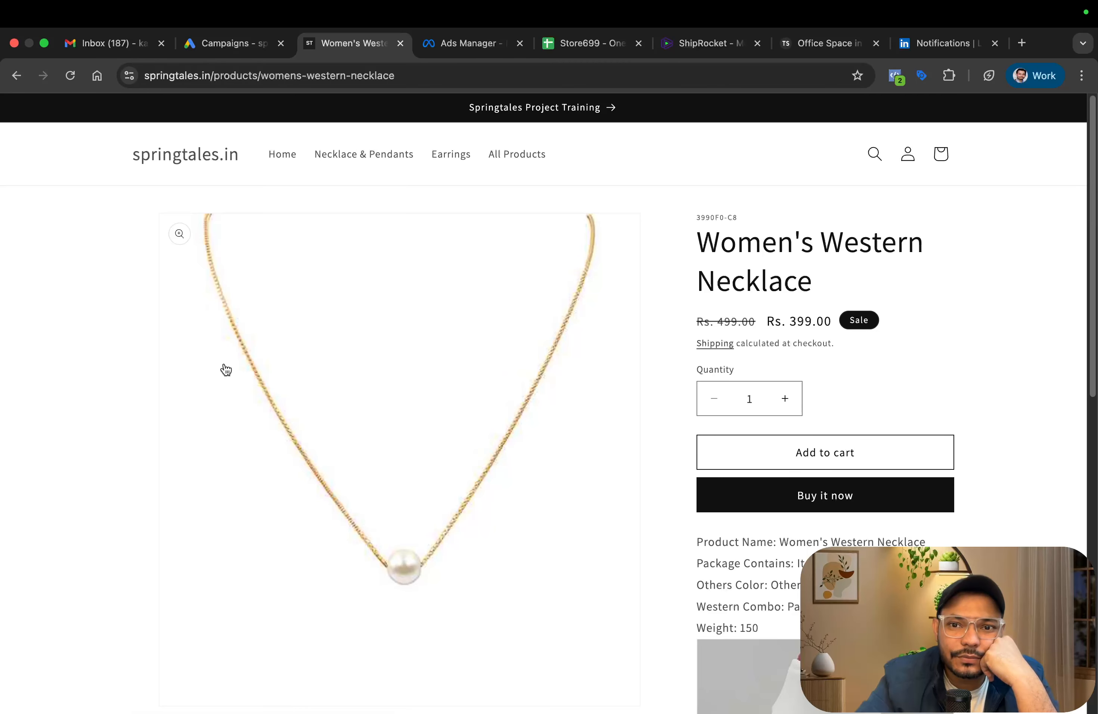
scroll(614, 355, "left", 5)
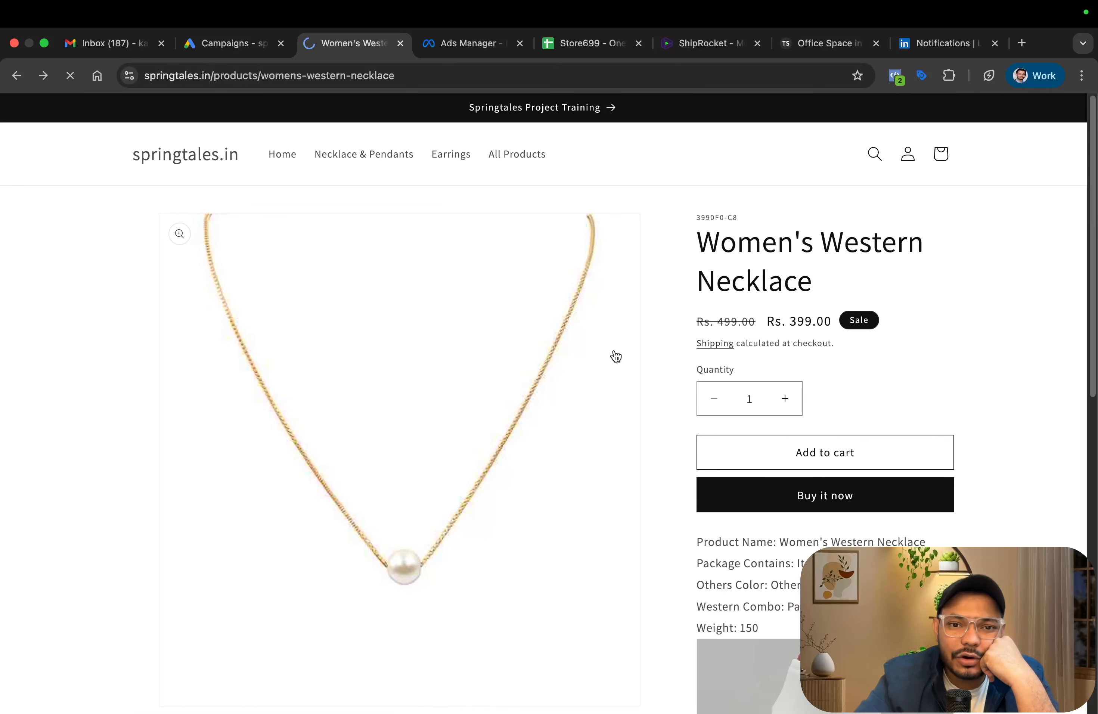
scroll(614, 355, "left", 5)
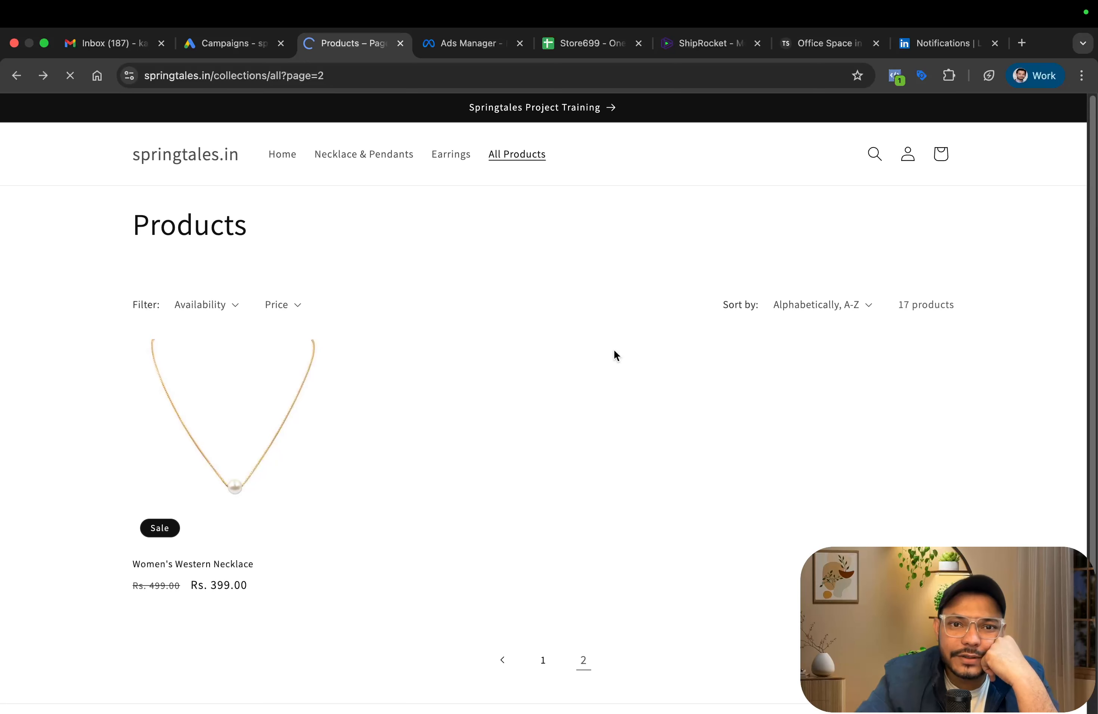
Return to the first page of All Products and open the Rose Gold Angel Wings Pendant Chain product page.
scroll(615, 357, "up", 1)
scroll(616, 357, "up", 10)
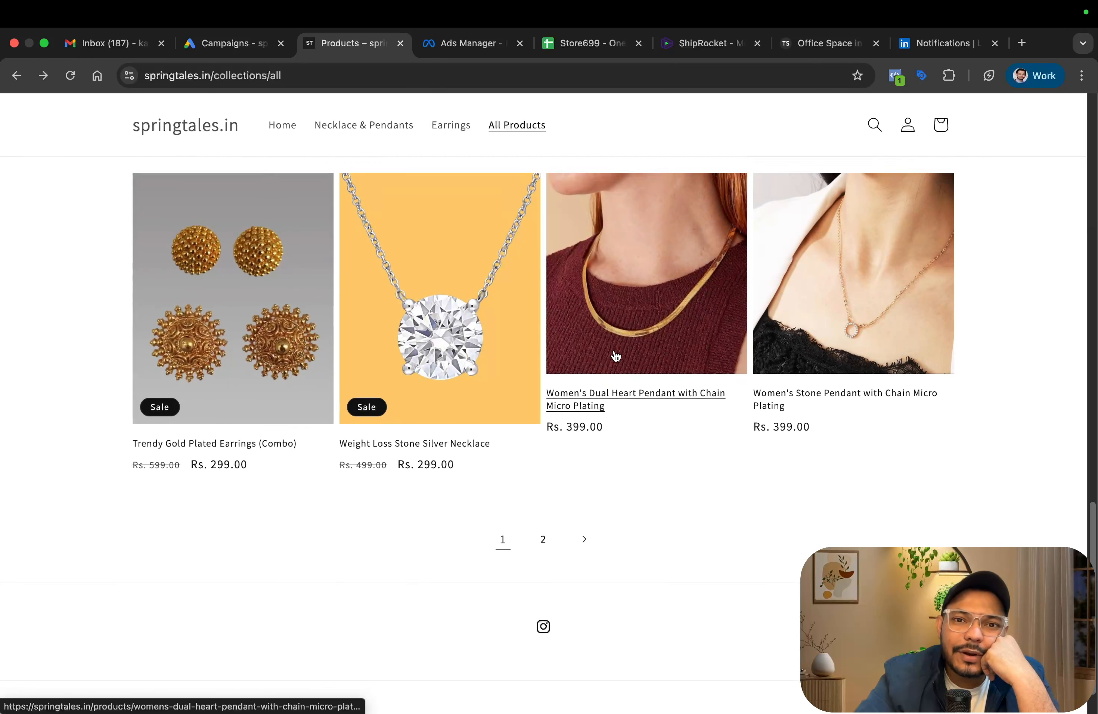
scroll(615, 357, "up", 10)
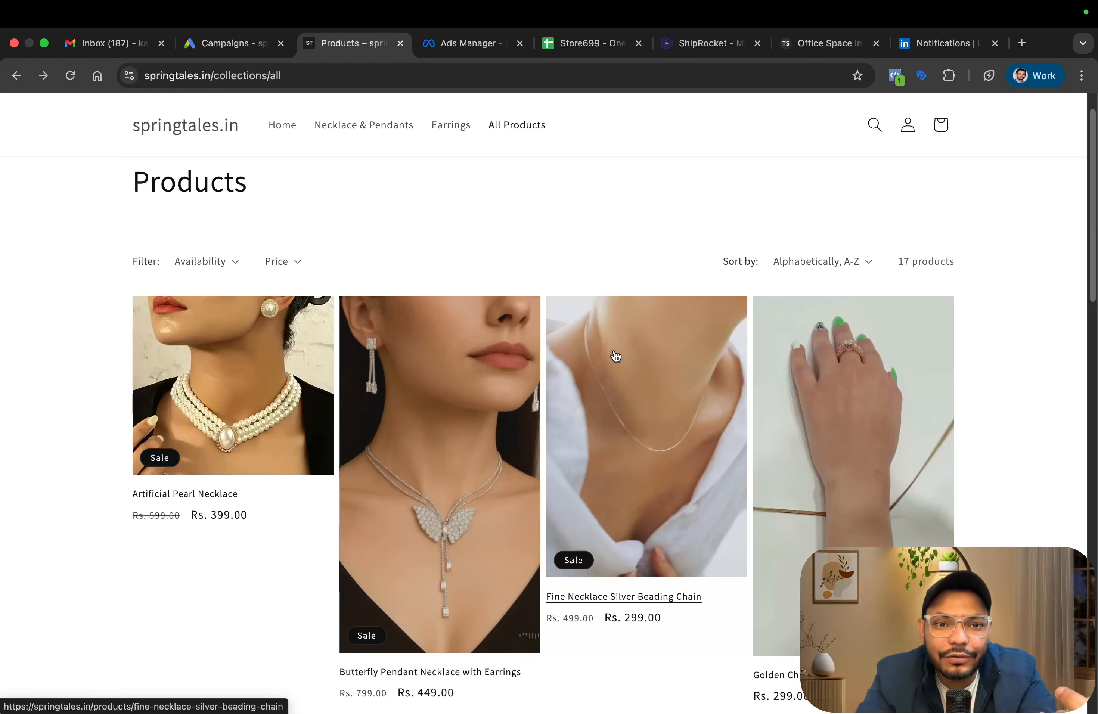
scroll(517, 491, "down", 5)
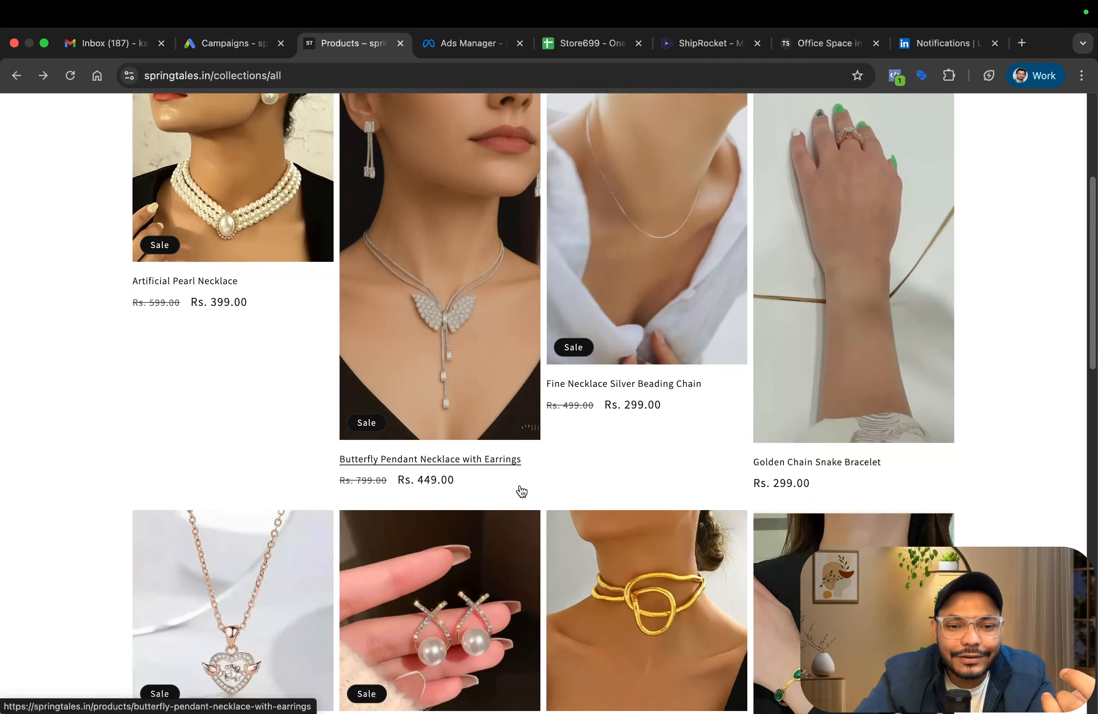
scroll(534, 492, "down", 6)
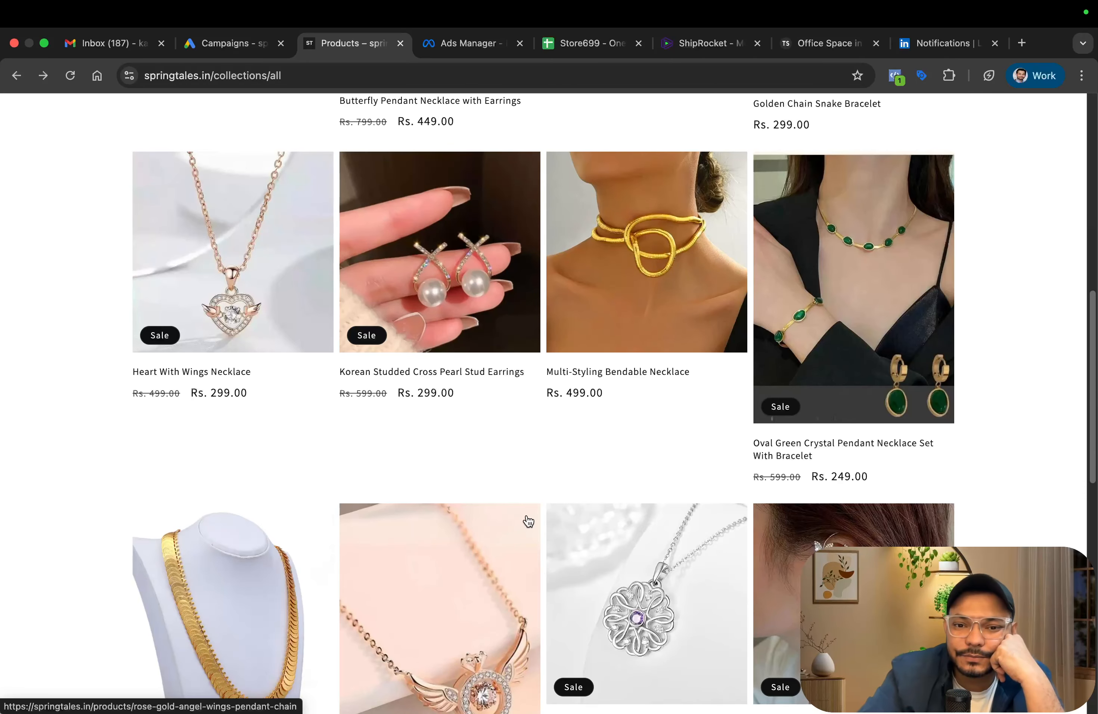
scroll(528, 522, "down", 6)
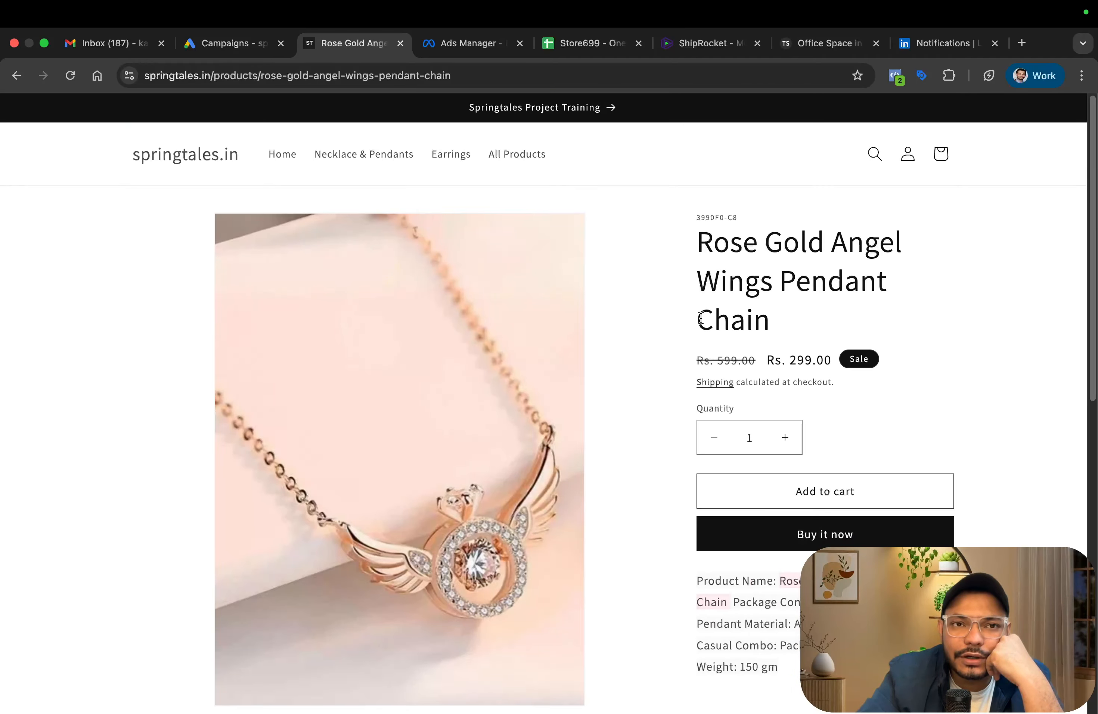
Switch to Google Ads and open Discover new keywords in the Keyword Planner.
left_click(245, 51)
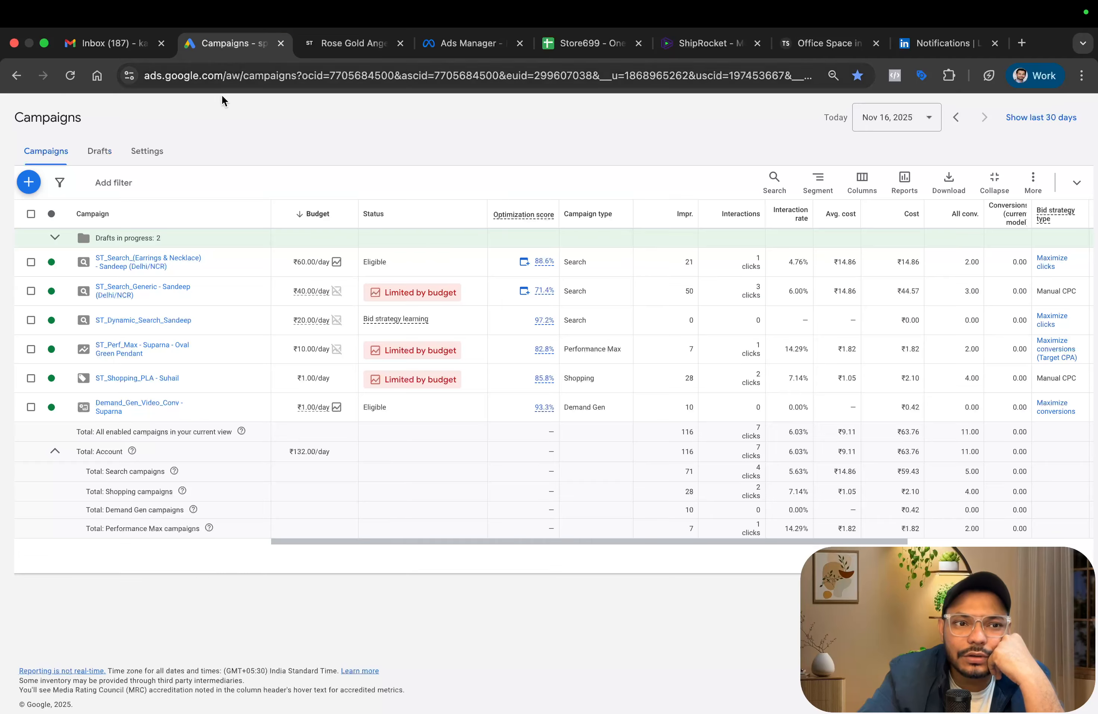
key("Escape")
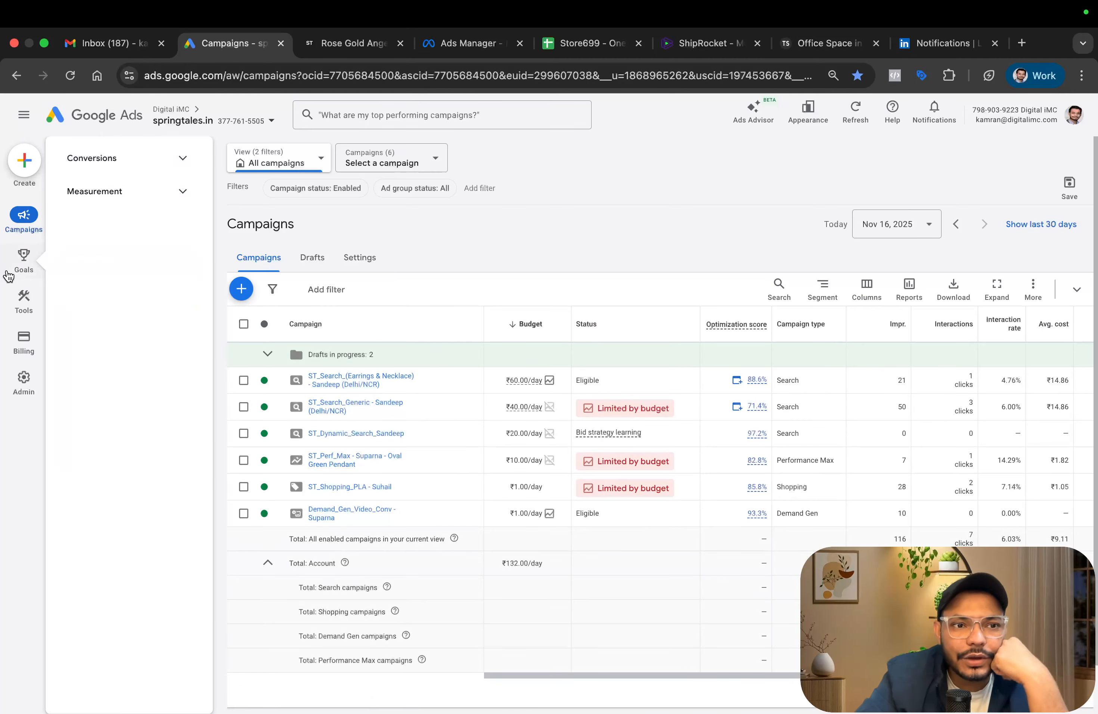
mouse_move(24, 300)
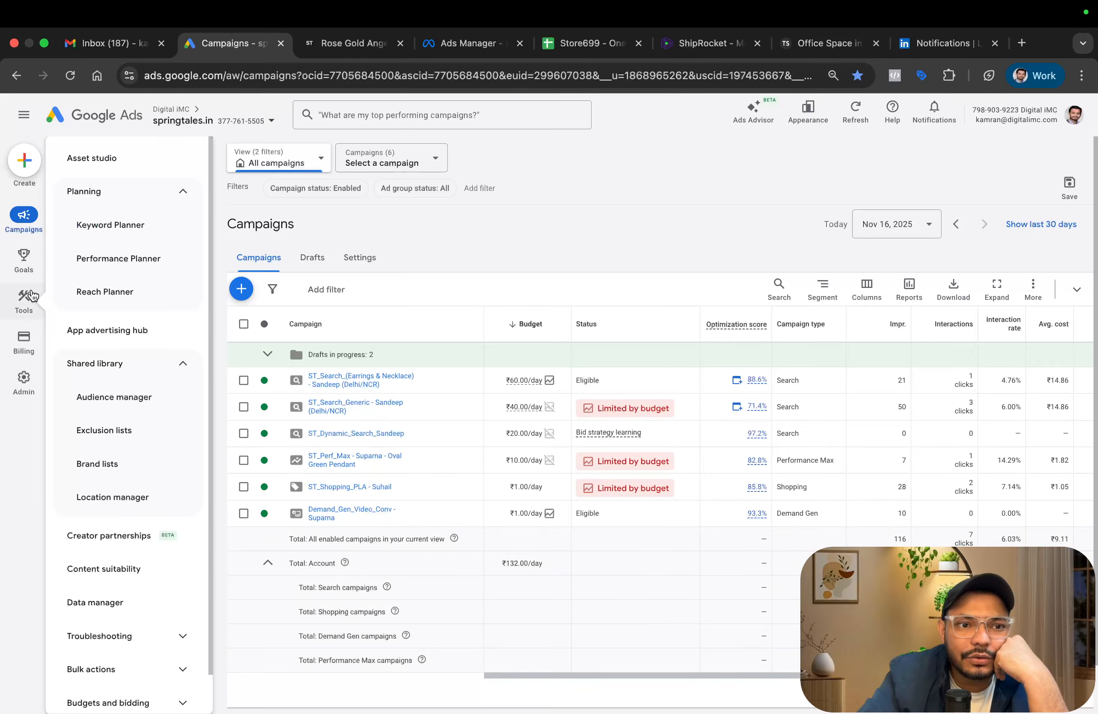
left_click(131, 234)
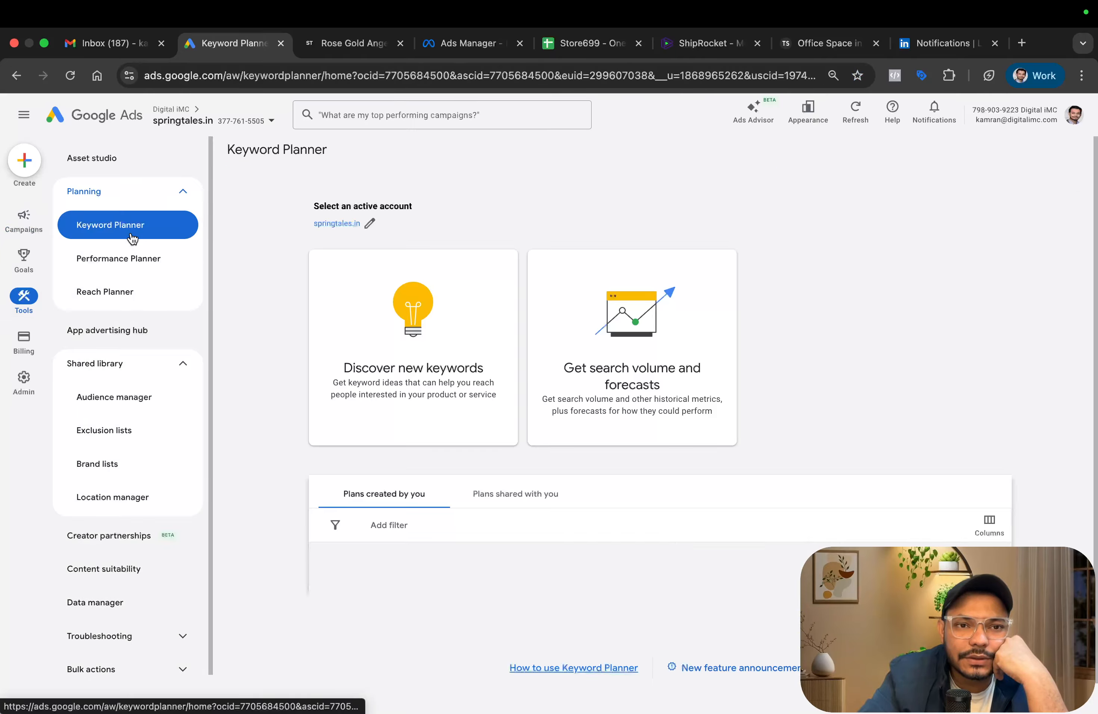
left_click(344, 339)
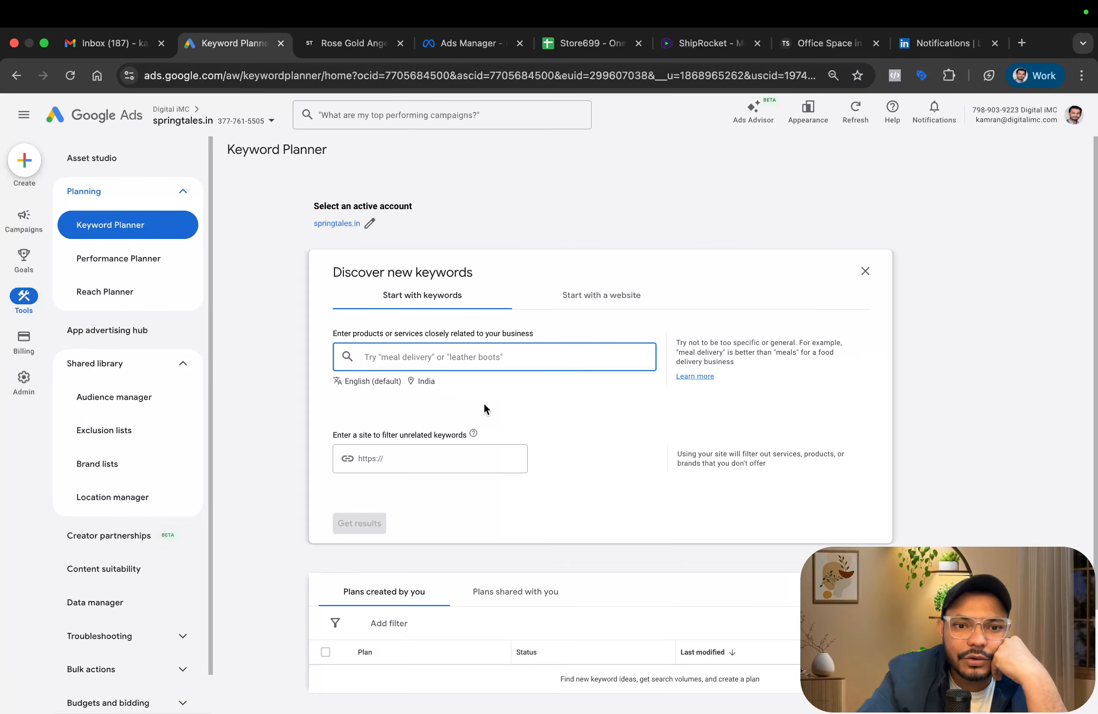
Copy the product title "Rose Gold Angel Wings Pendant Chain" from the store into the Keyword Planner's products or services field.
left_click(366, 50)
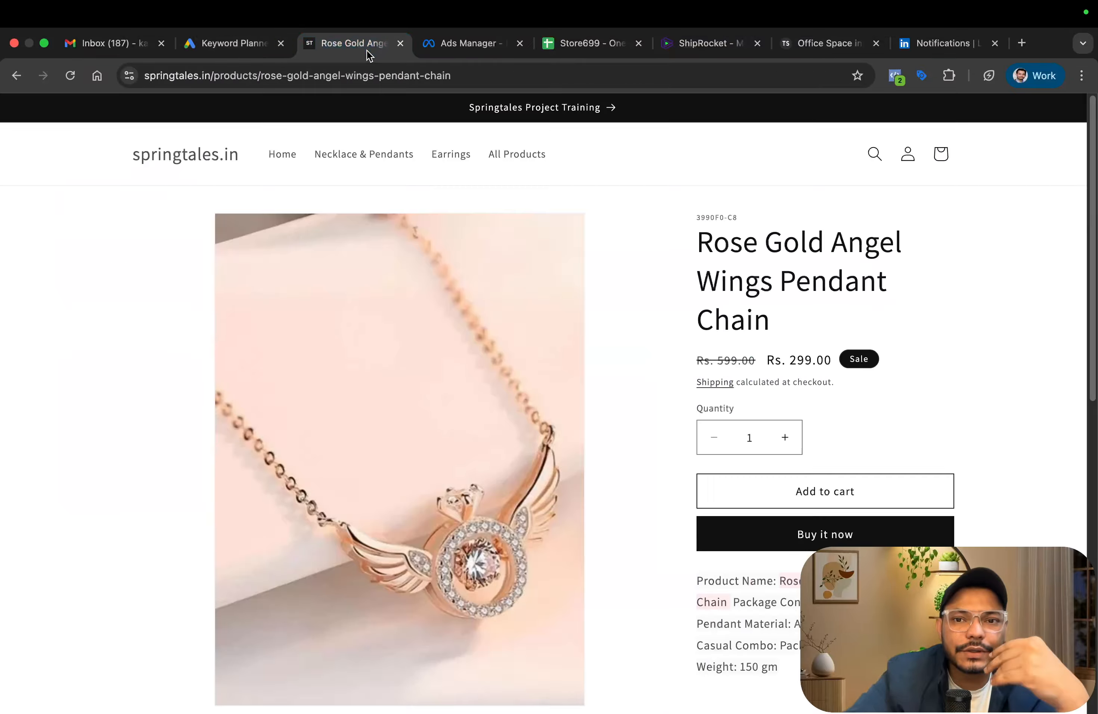
left_click_drag(694, 247, 768, 316)
key("super+c")
left_click(227, 42)
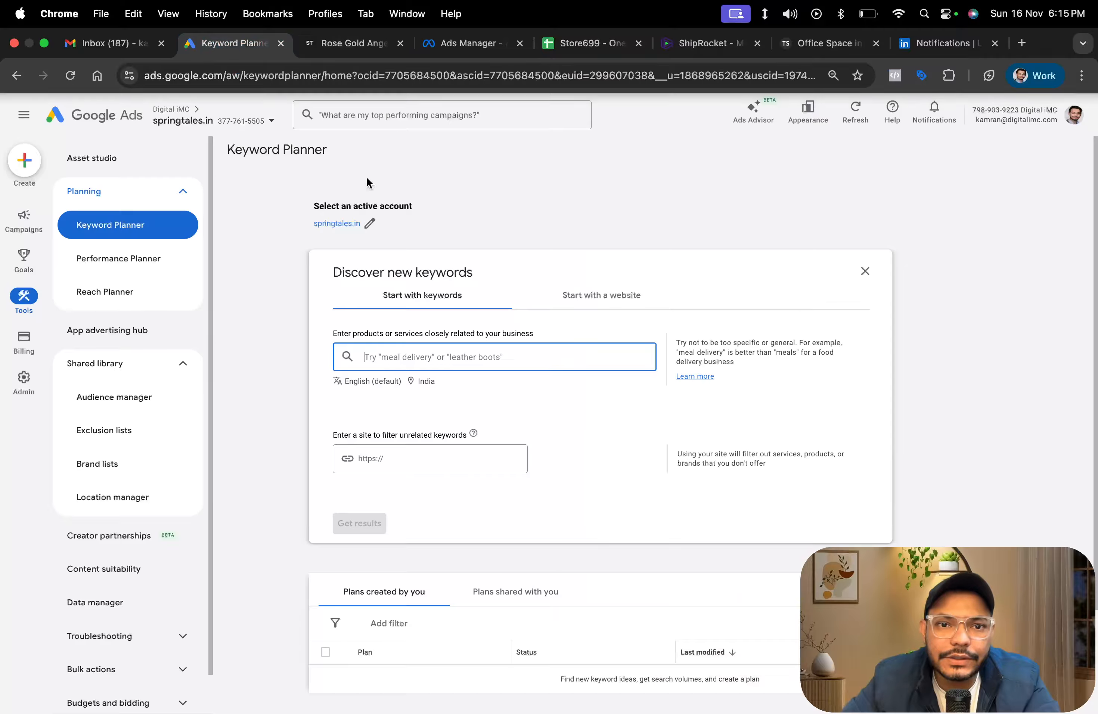
key("super+v")
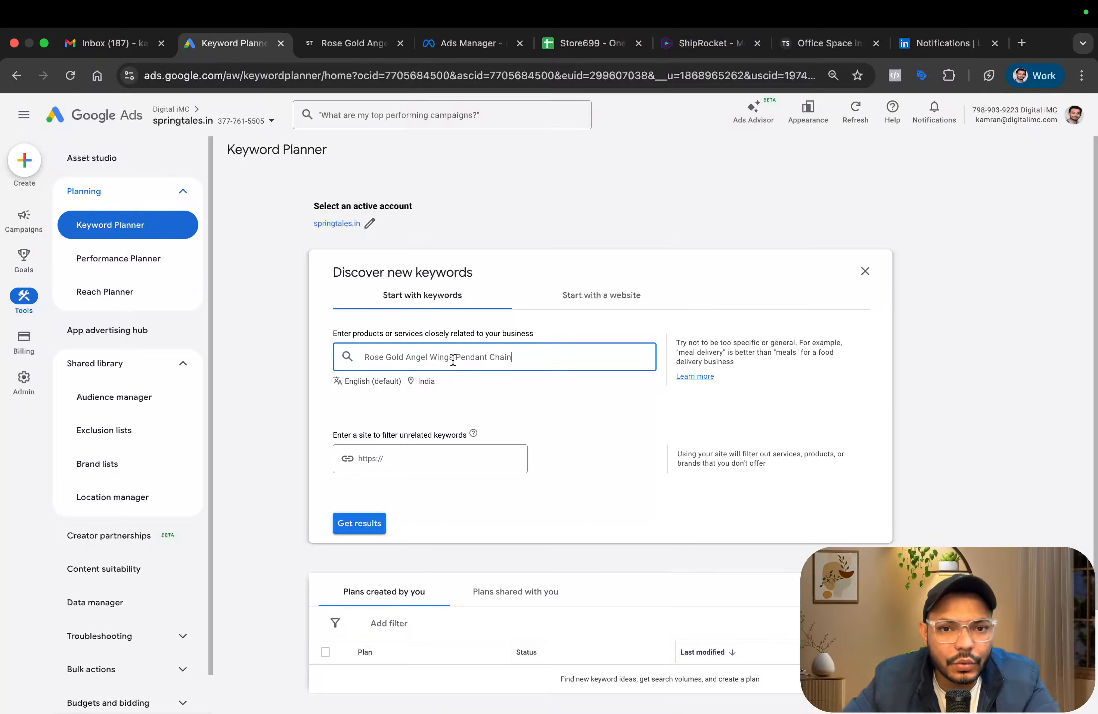
Add "Rose Gold Angel Wings Pendant Chain" and "Wings Pendant Chain" as two separate seed keywords and get the keyword results.
left_click_drag(430, 357, 523, 359)
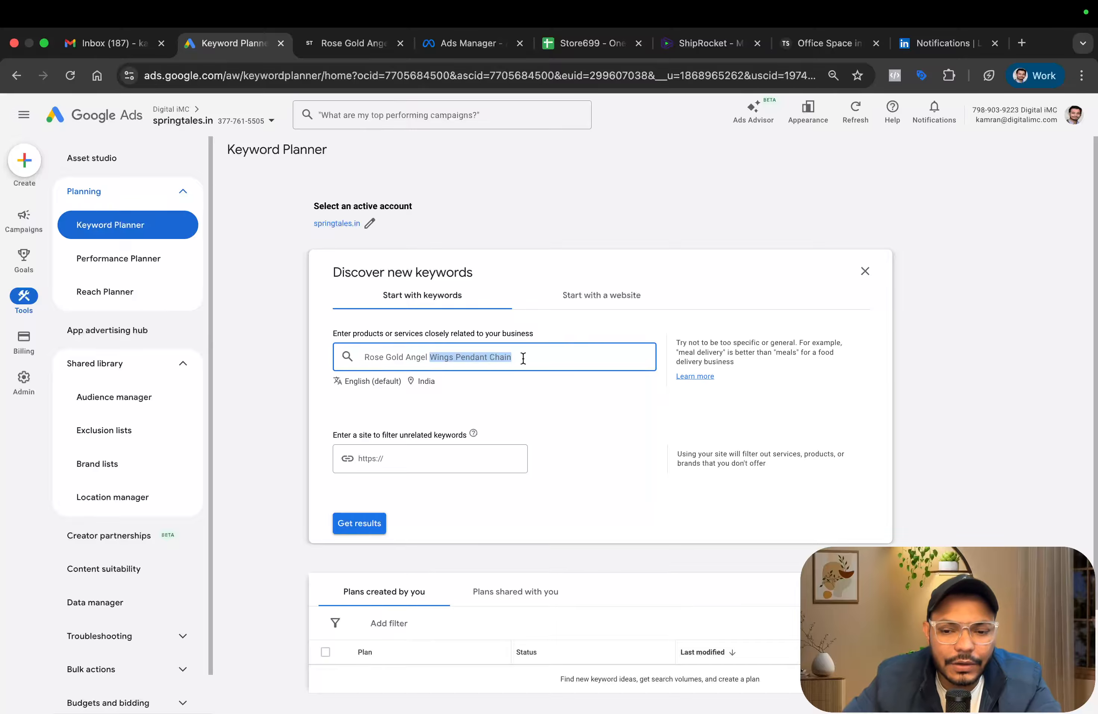
key("super+v")
key("super+z")
key("super+c")
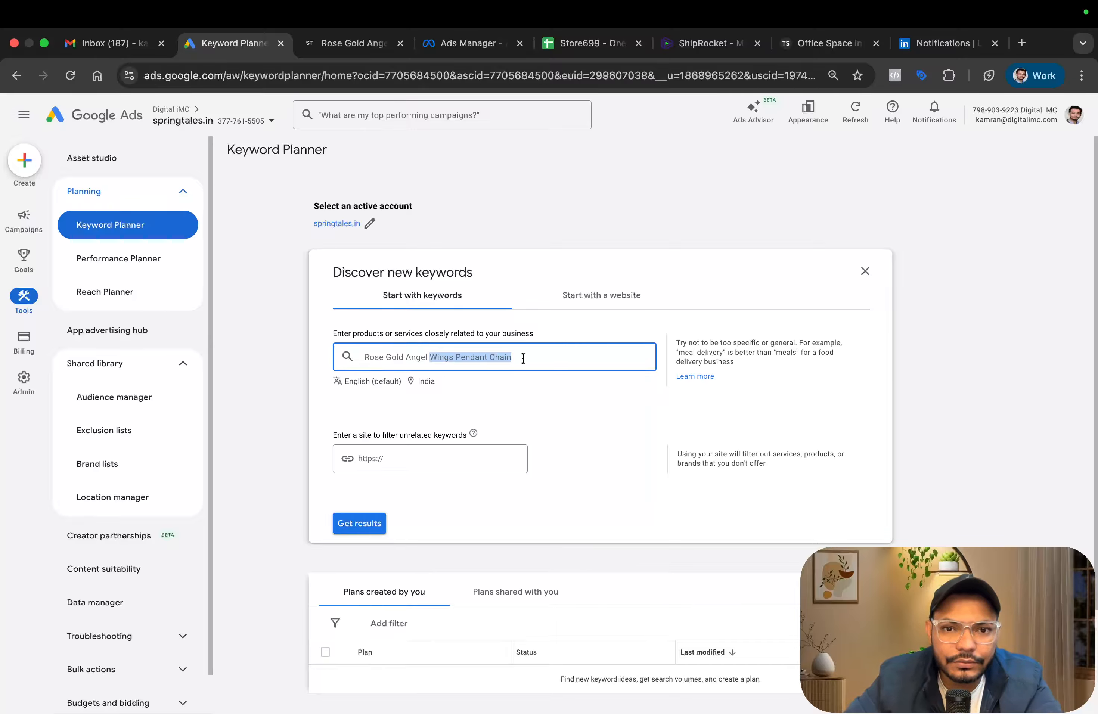
left_click(523, 359)
key("Return")
key("super+v")
key("Return")
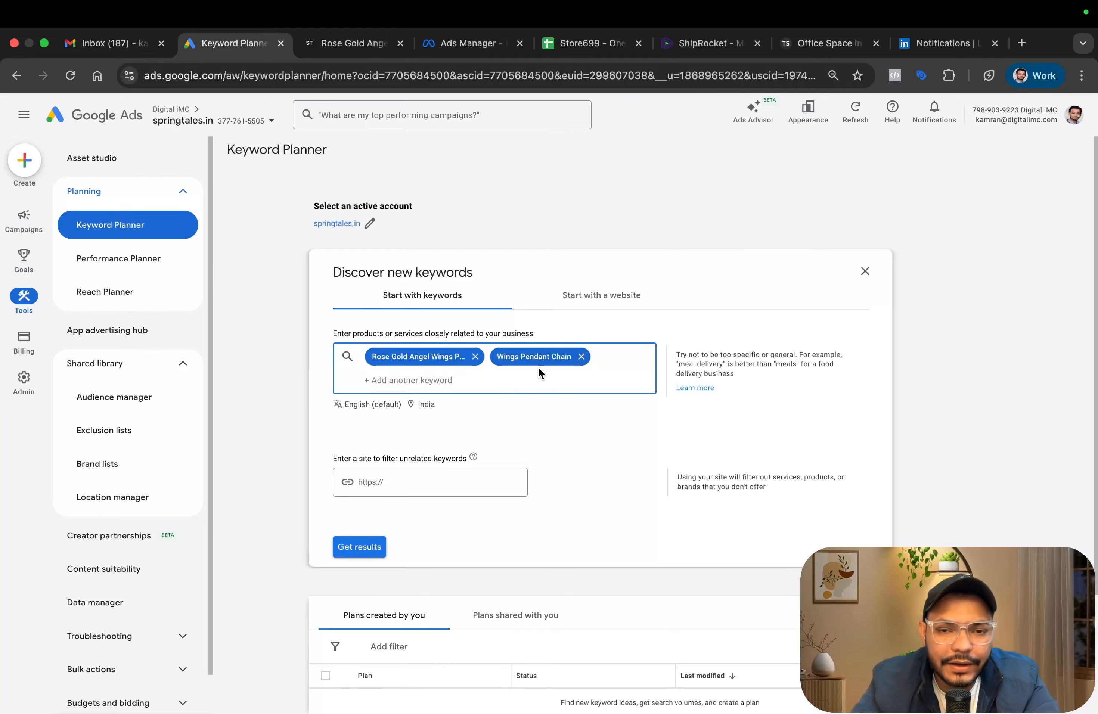
left_click(365, 546)
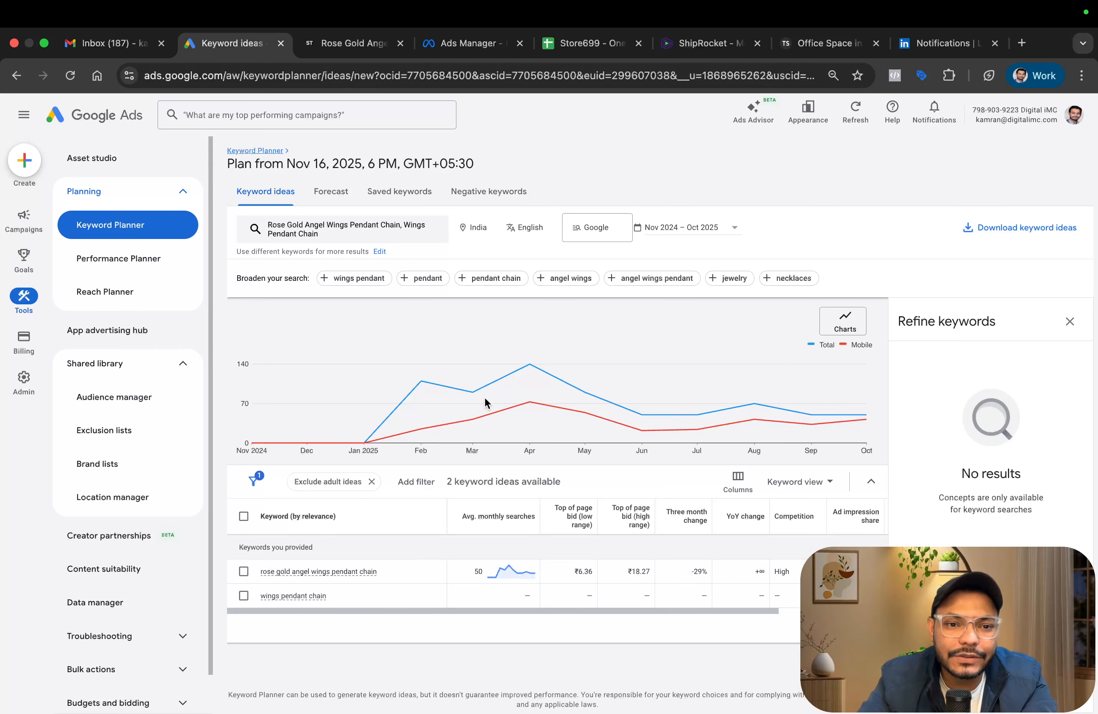
Switch to the store, open the Silver Birthstone Pendant product page and copy "Silver Birthstone Pendant With chain" from its title.
left_click(356, 49)
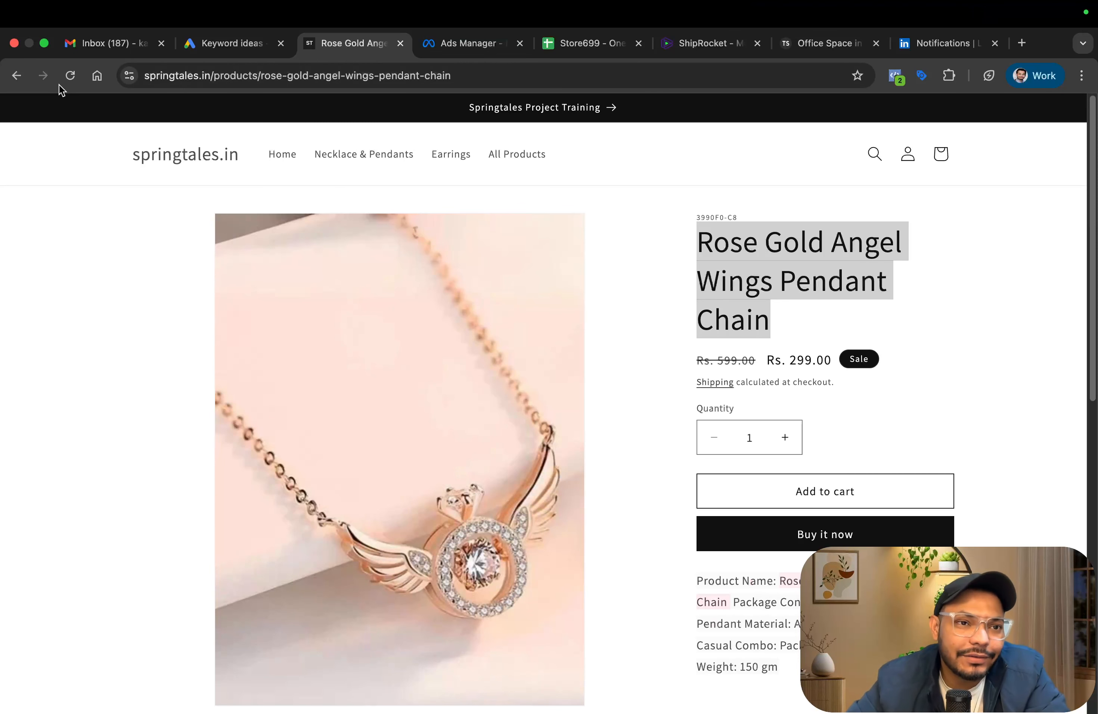
left_click(18, 75)
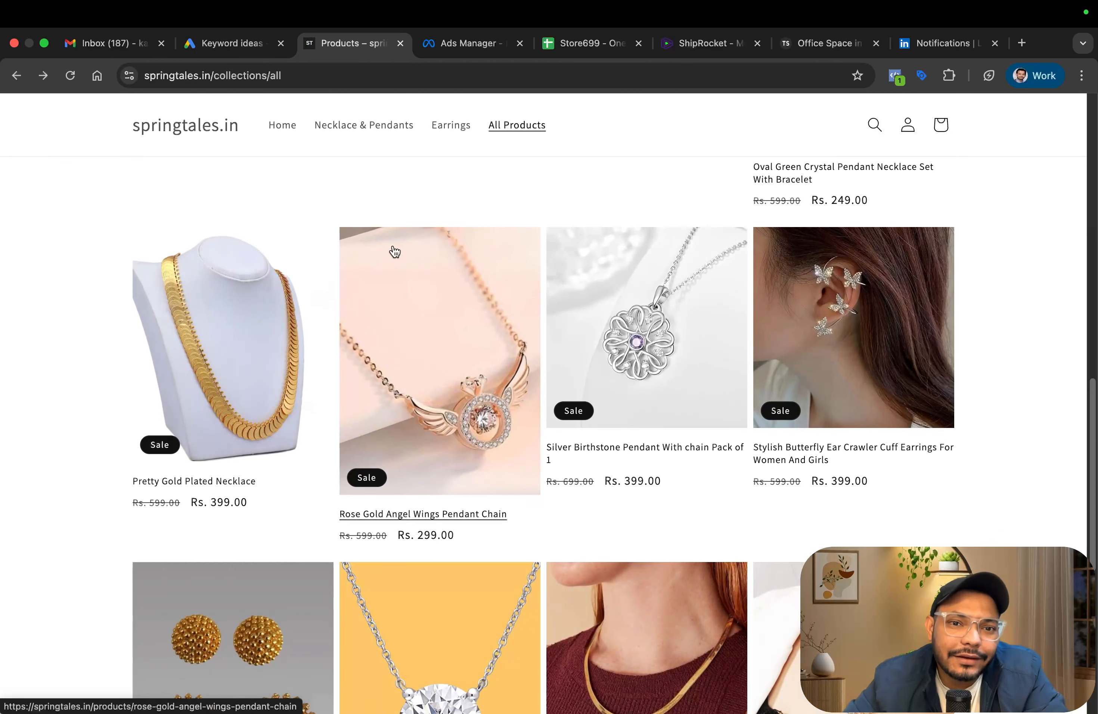
left_click(240, 48)
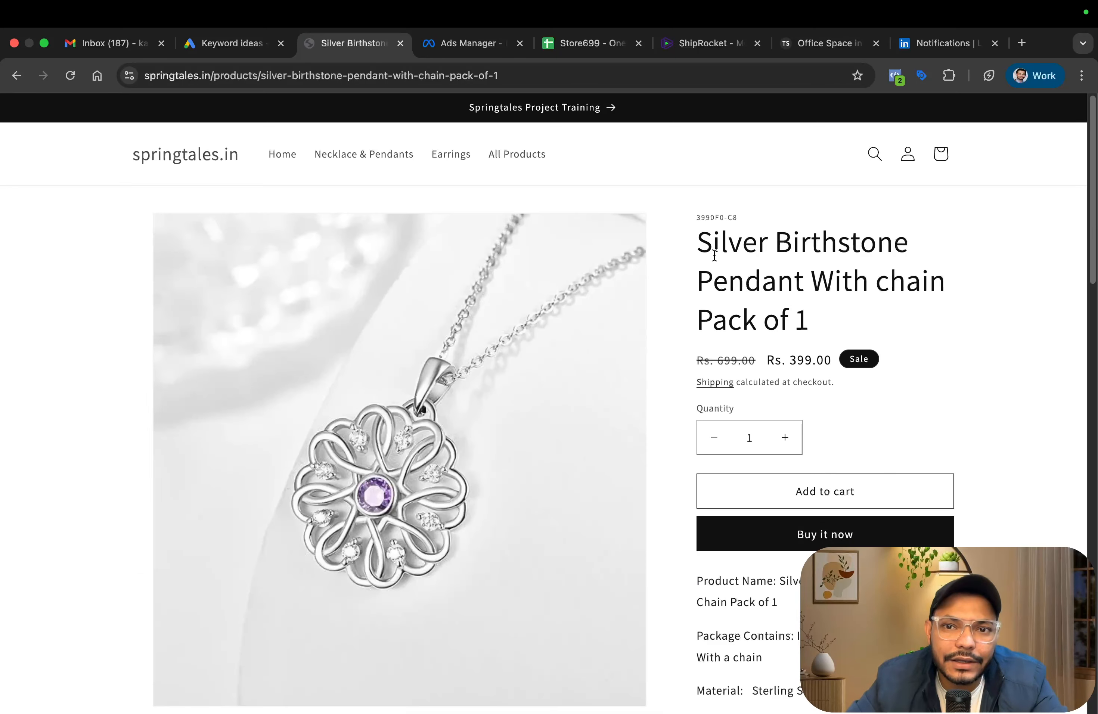
left_click_drag(703, 246, 941, 299)
key("ctrl+c")
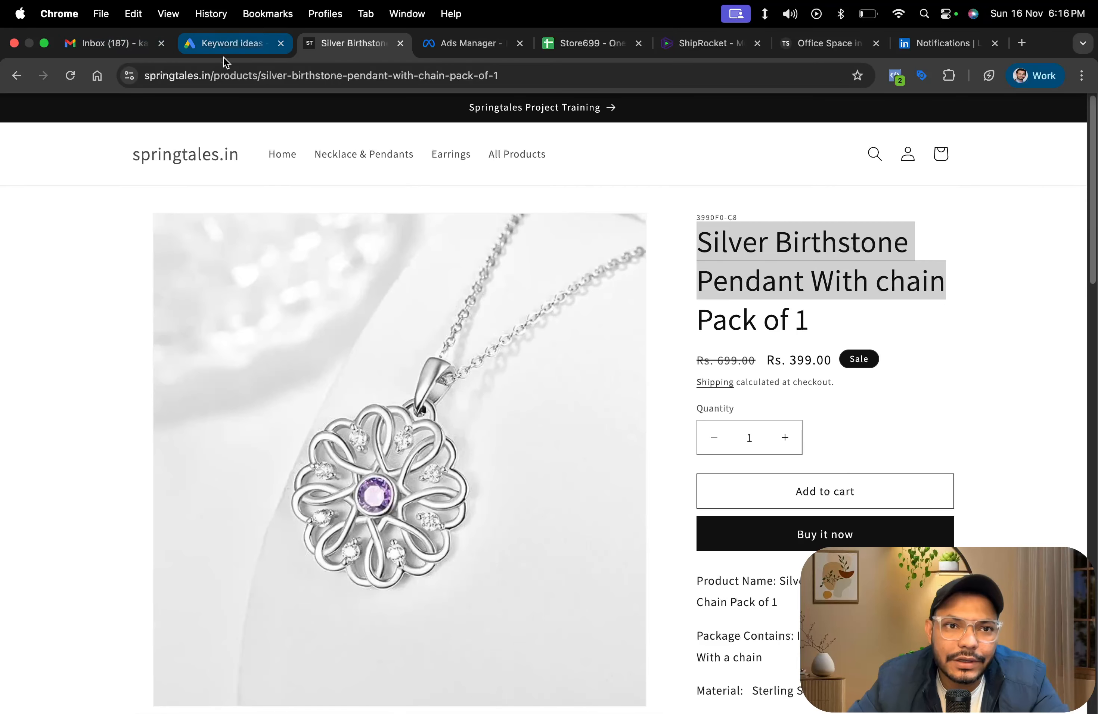
In Google Ads, replace the seed keywords with "Silver Birthstone Pendant With chain" and get the results.
left_click(224, 44)
left_click(380, 252)
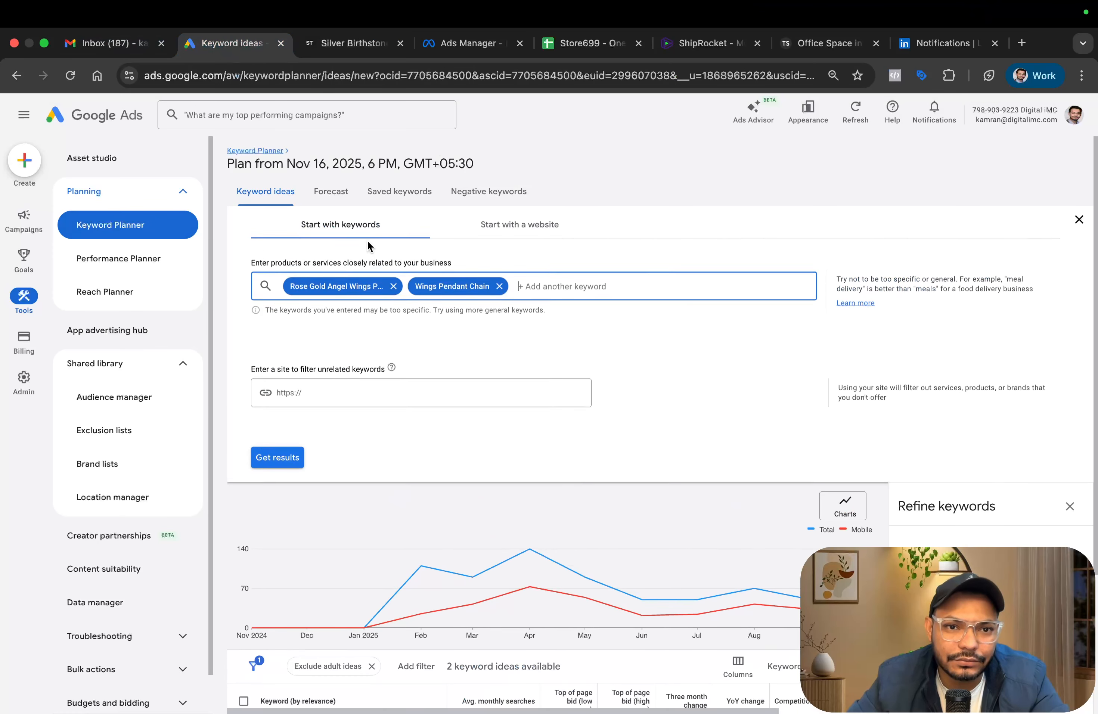
left_click(395, 286)
left_click(374, 287)
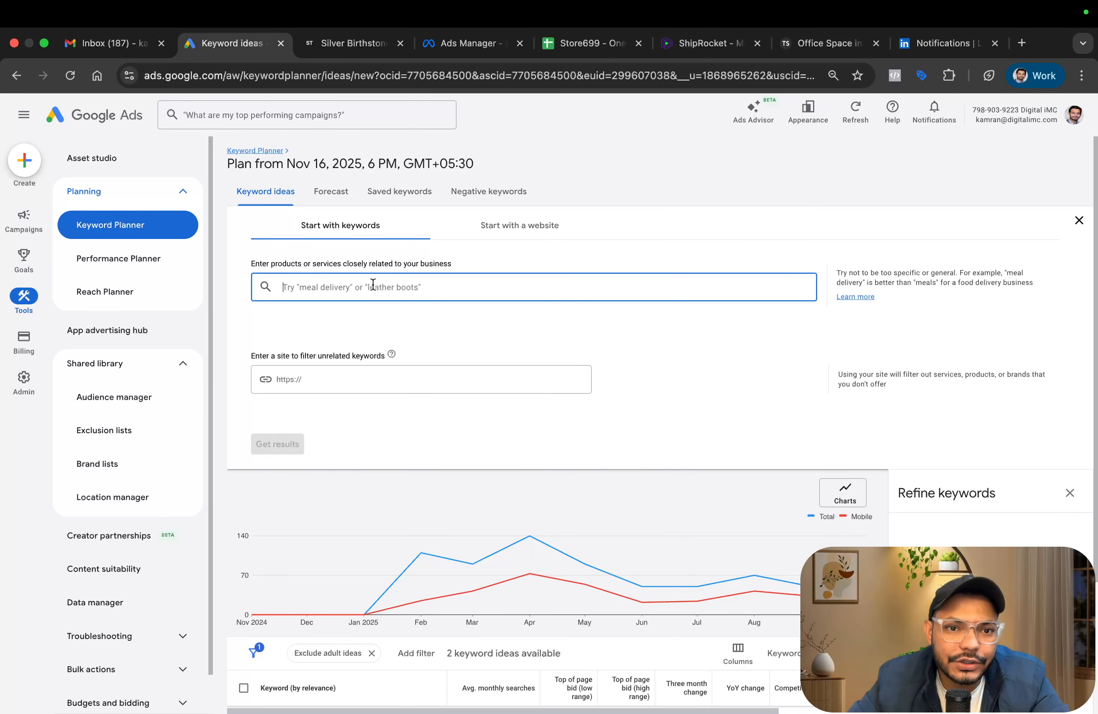
key("ctrl+v")
left_click(282, 444)
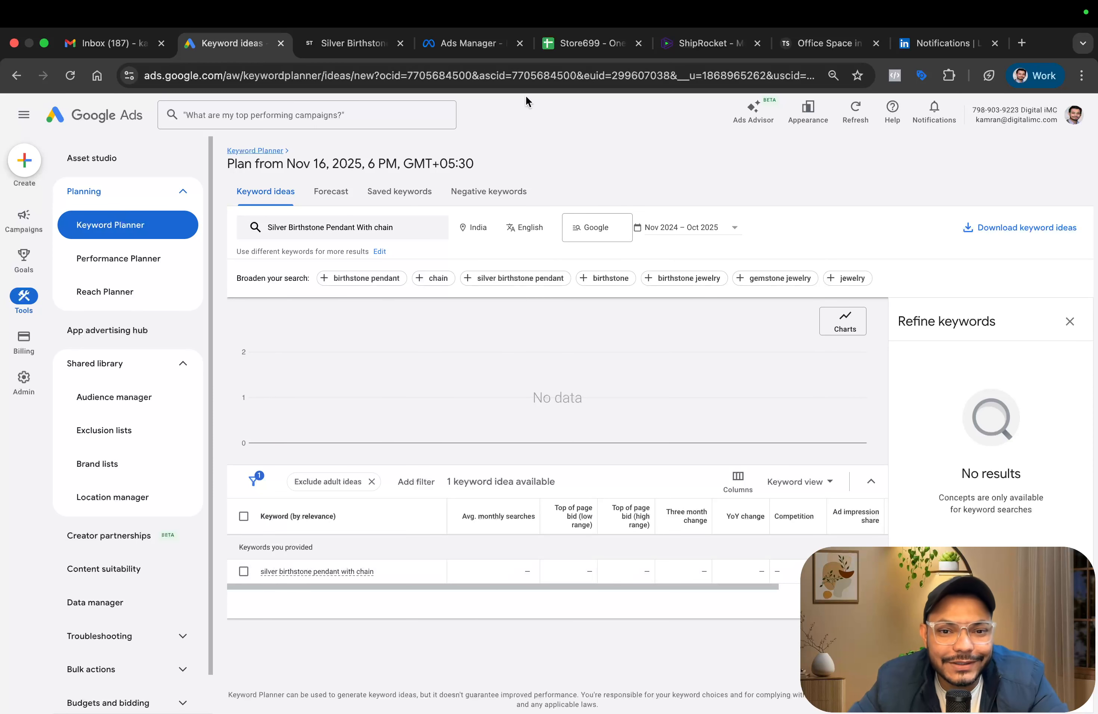
Return to the store's All Products listing and open Butterfly Pendant Necklace with Earrings and Artificial Pearl Necklace in separate browser tabs.
left_click(366, 43)
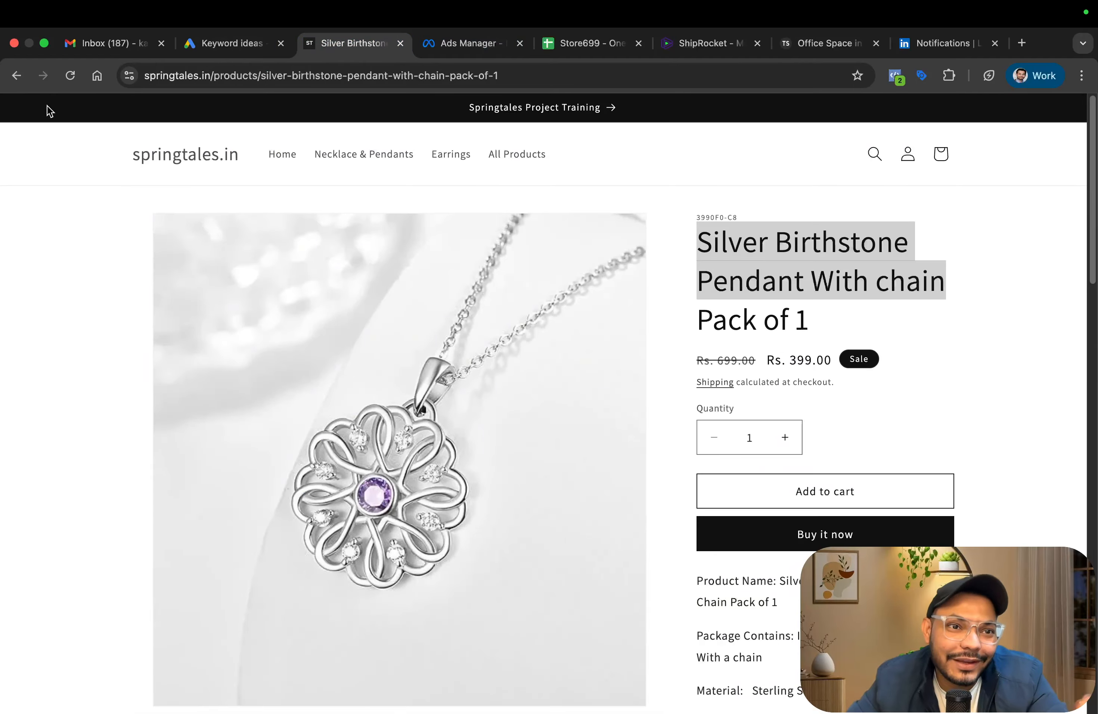
left_click(14, 83)
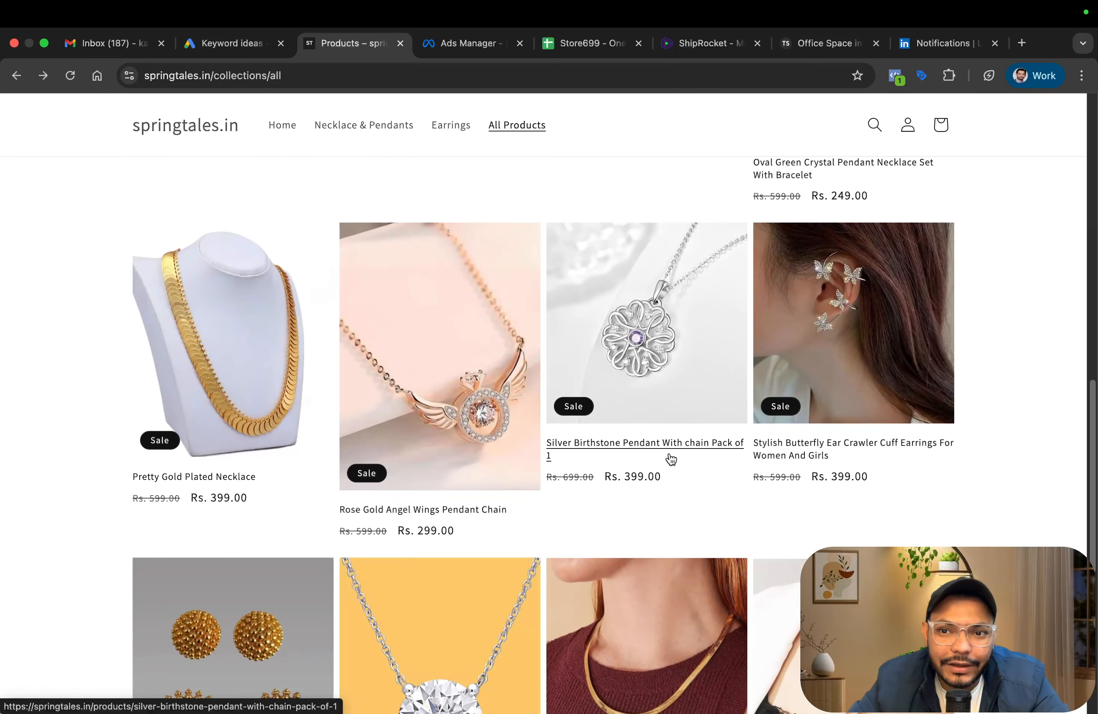
scroll(671, 460, "down", 5)
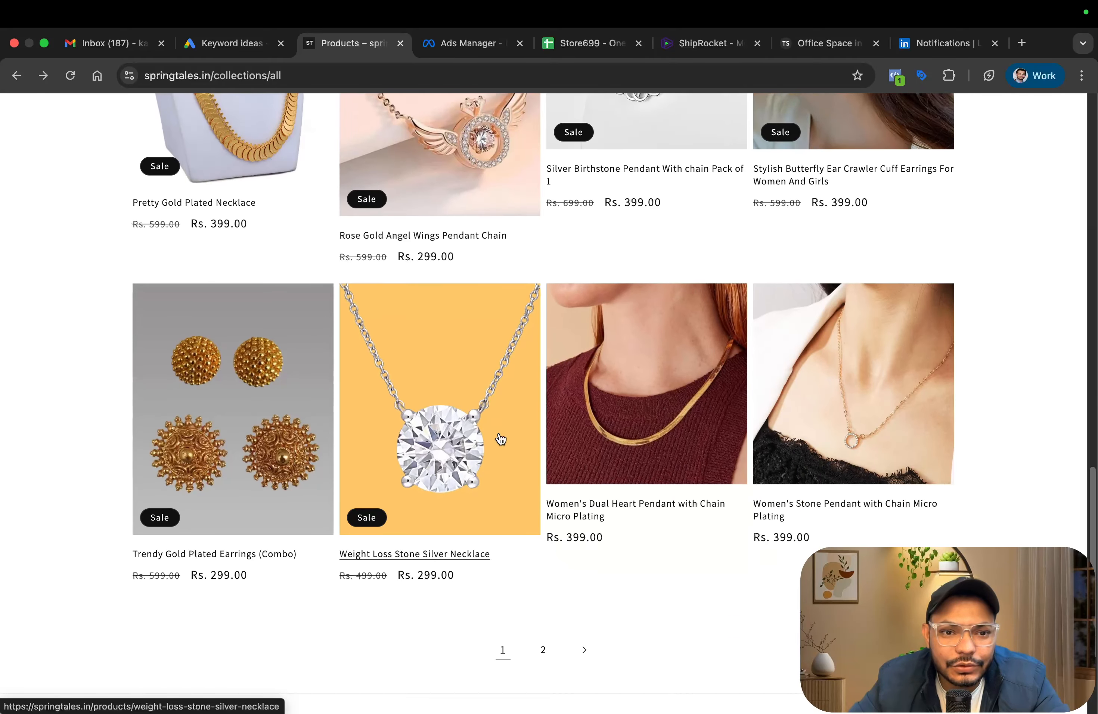
scroll(500, 439, "down", 2)
scroll(514, 417, "up", 12)
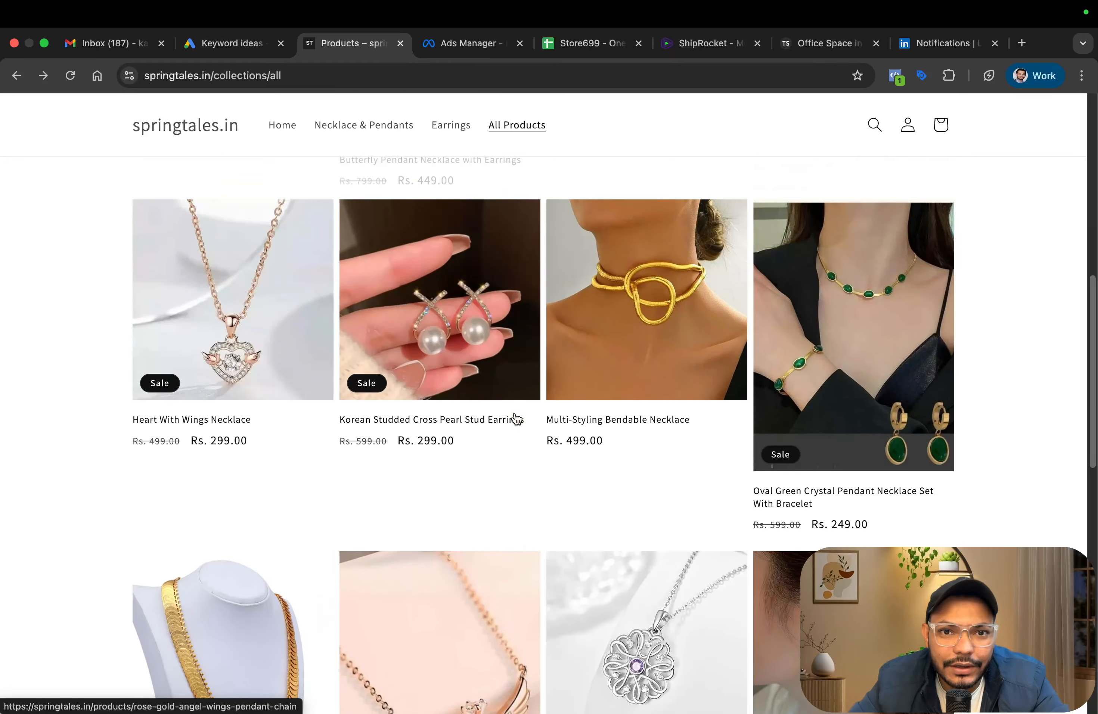
scroll(516, 419, "up", 10)
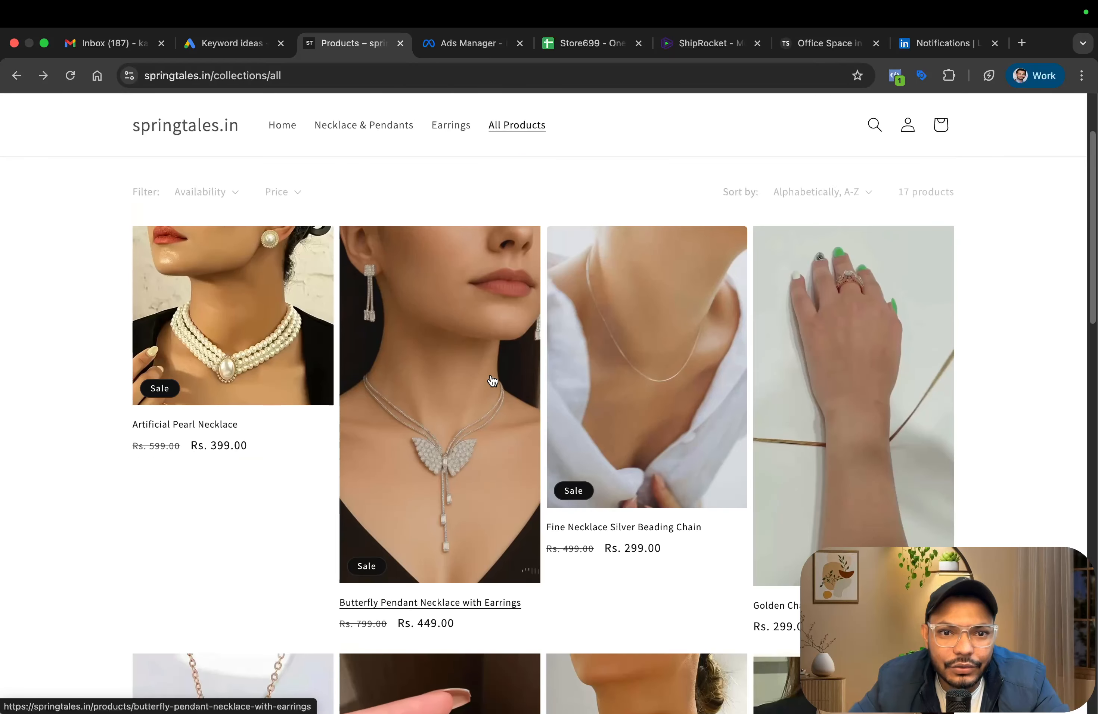
left_click(444, 366, "super")
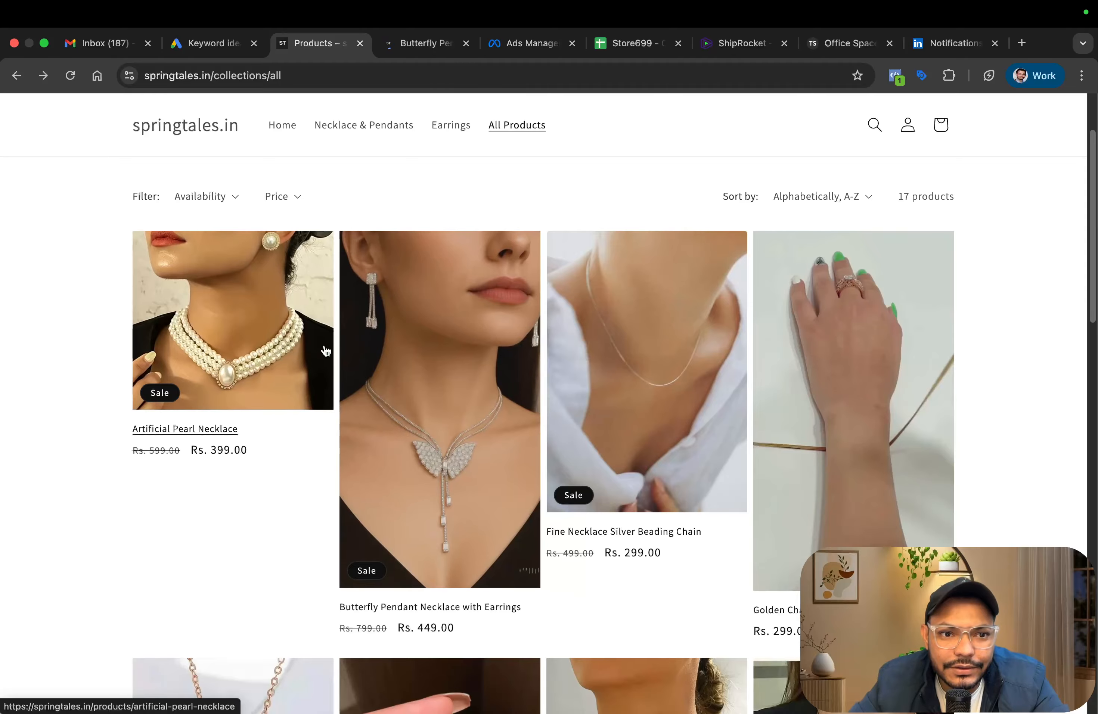
left_click(243, 341, "super")
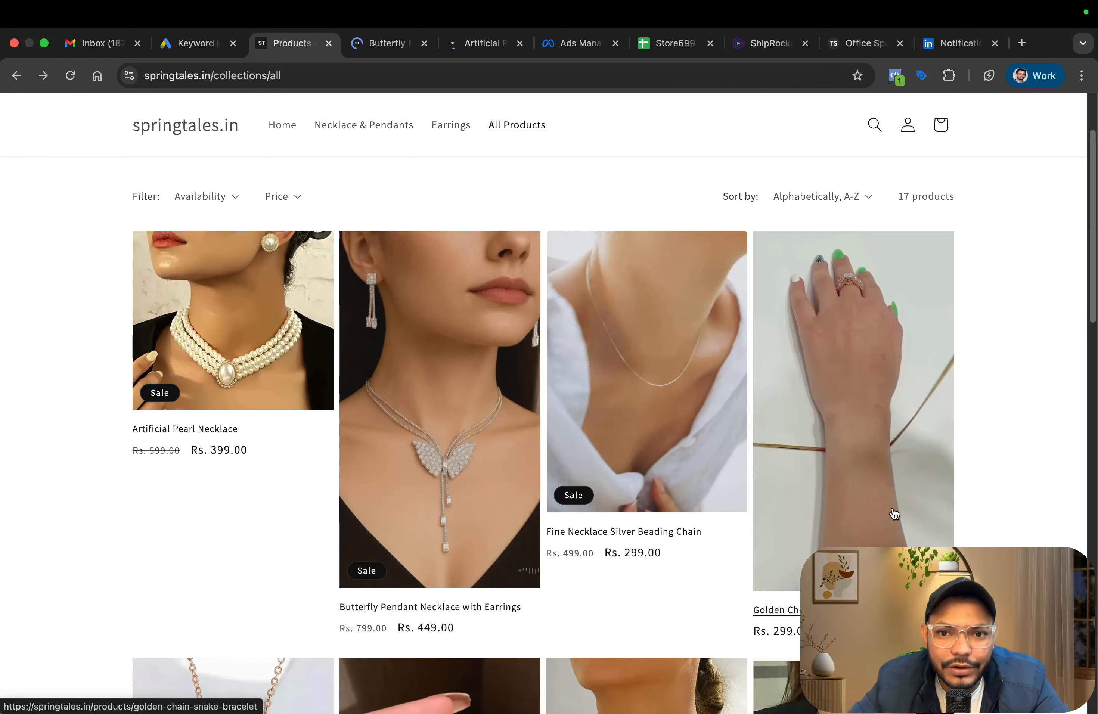
Open Oval Green Crystal Pendant Necklace Set With Bracelet and Korean Studded Cross Pearl Stud Earrings in separate browser tabs.
scroll(895, 514, "down", 9)
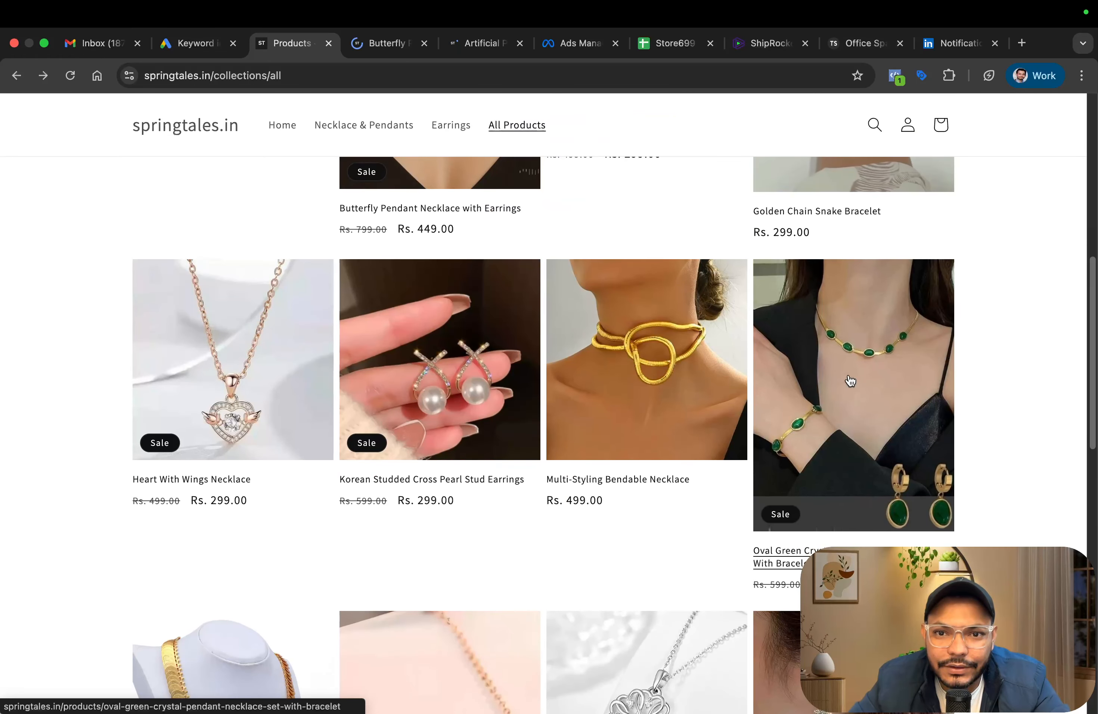
left_click(845, 360, "super")
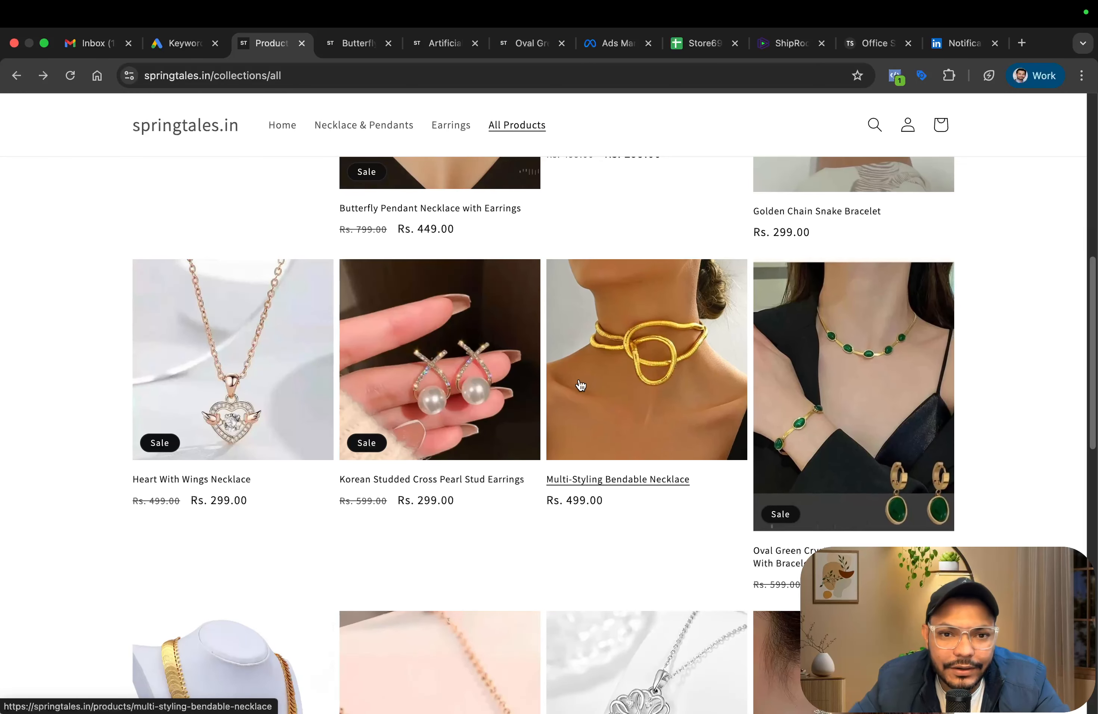
left_click(425, 453, "super")
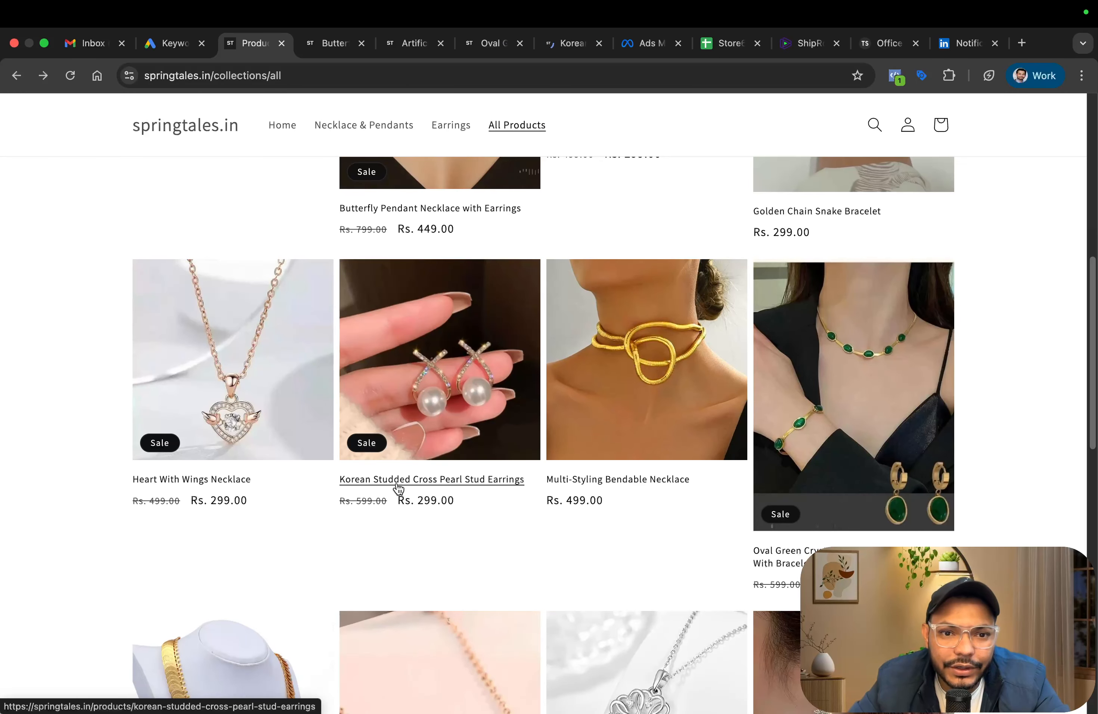
Open Stylish Butterfly Ear Crawler Cuff Earrings and Trendy Gold Plated Earrings (Combo) in separate browser tabs, and view the Trendy earrings page.
scroll(398, 488, "down", 7)
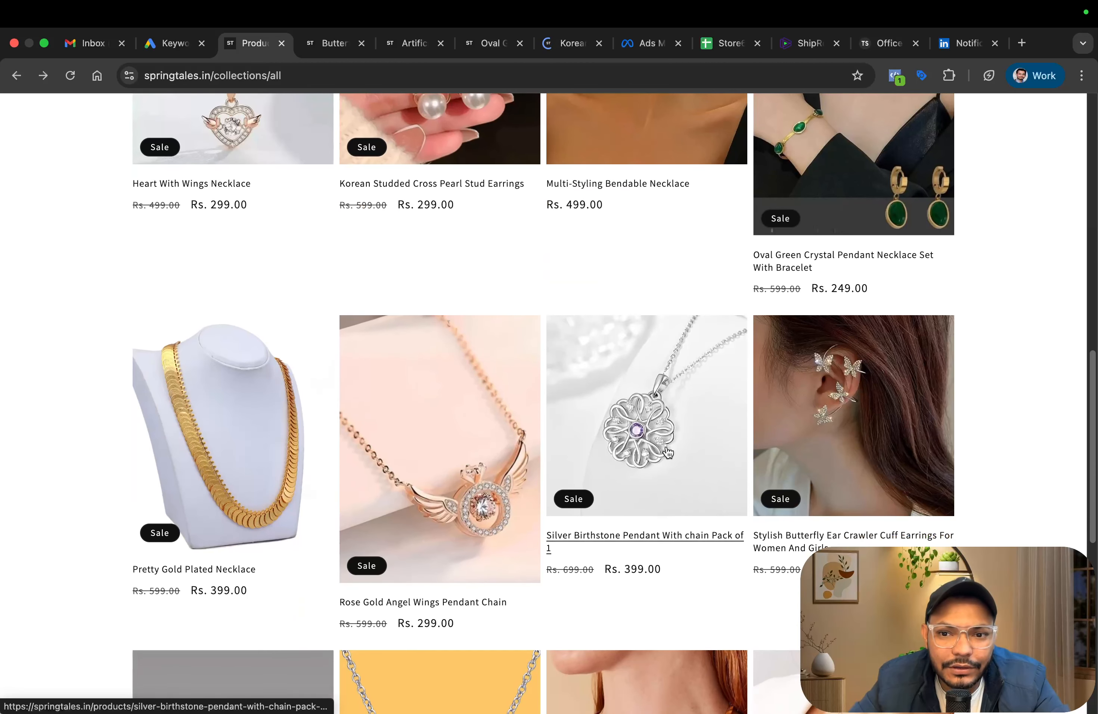
scroll(668, 453, "down", 6)
scroll(789, 329, "up", 5)
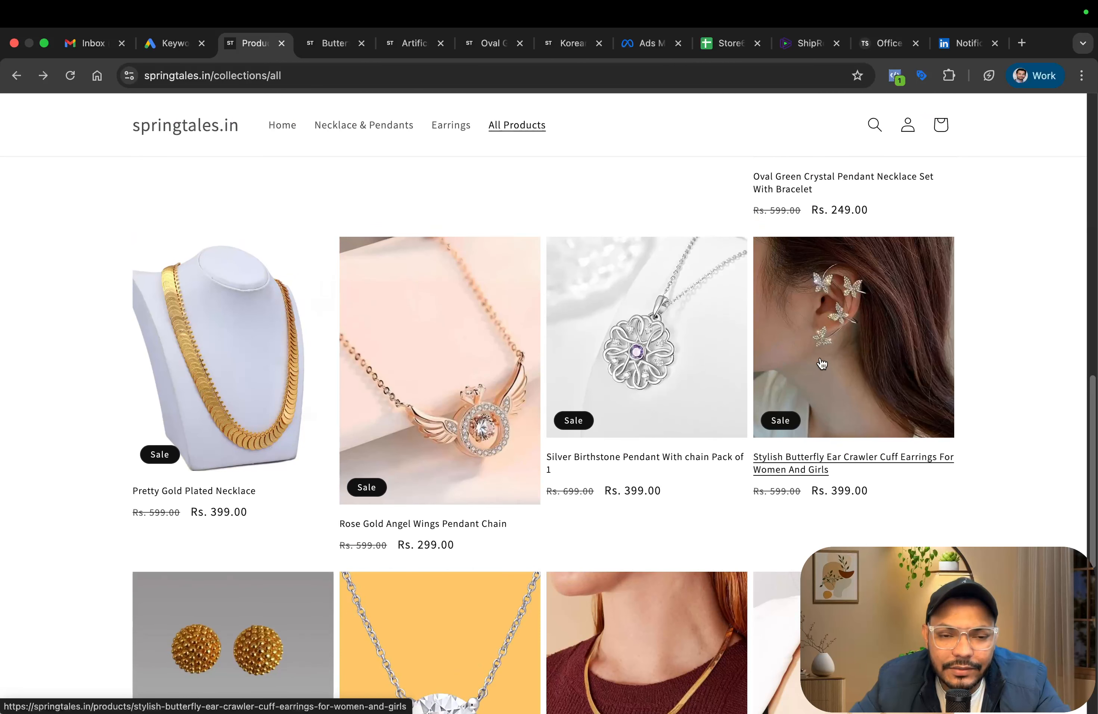
left_click(835, 396, "super")
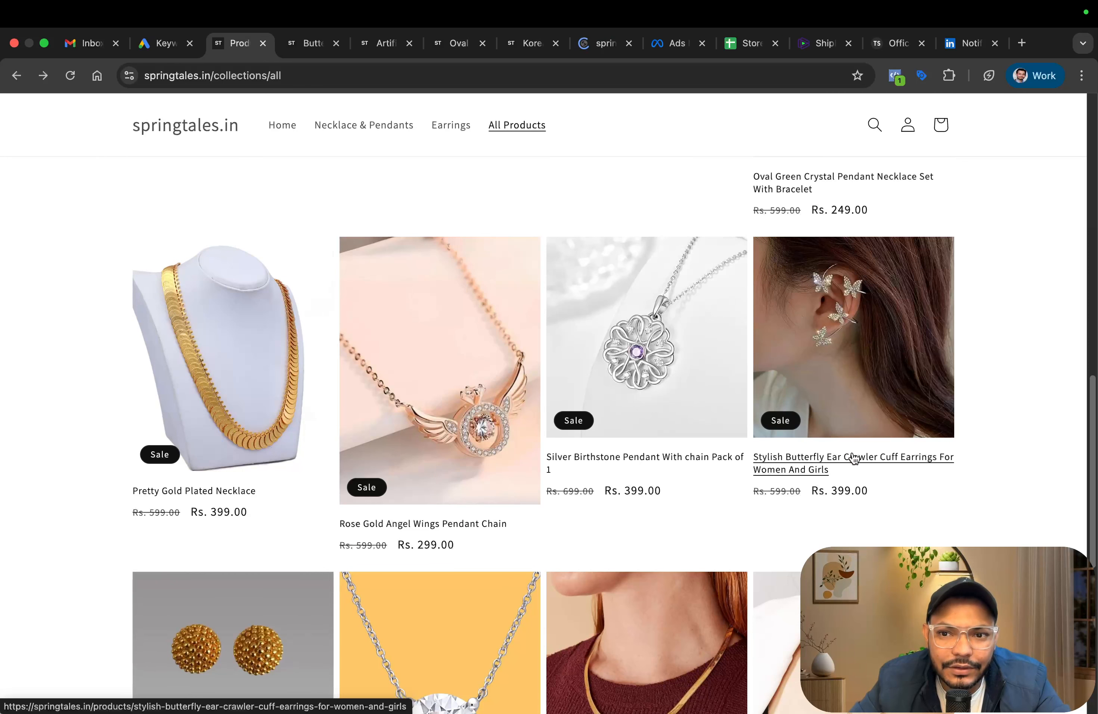
scroll(873, 375, "down", 2)
scroll(615, 429, "down", 3)
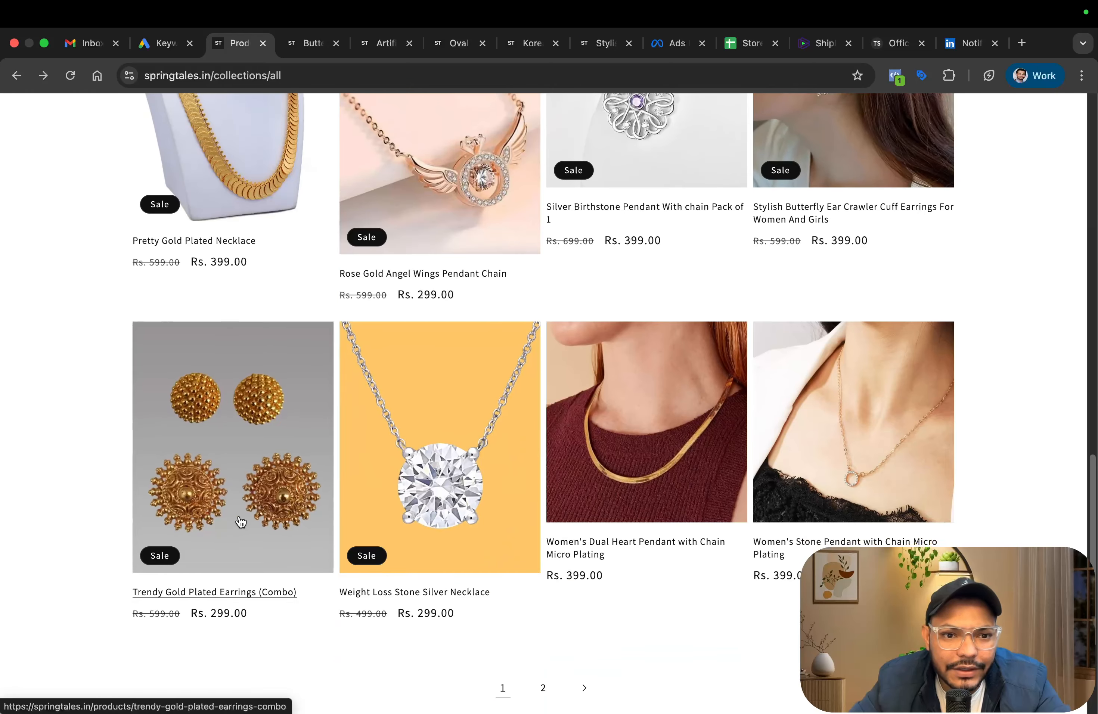
left_click(242, 521, "super")
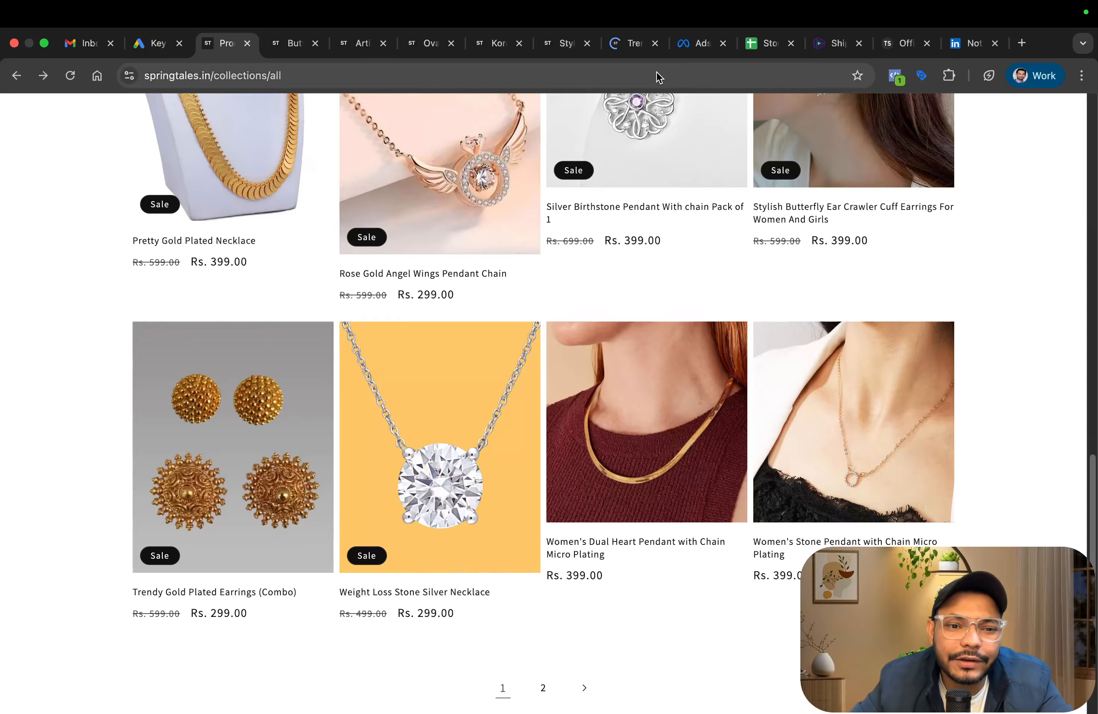
left_click(632, 48)
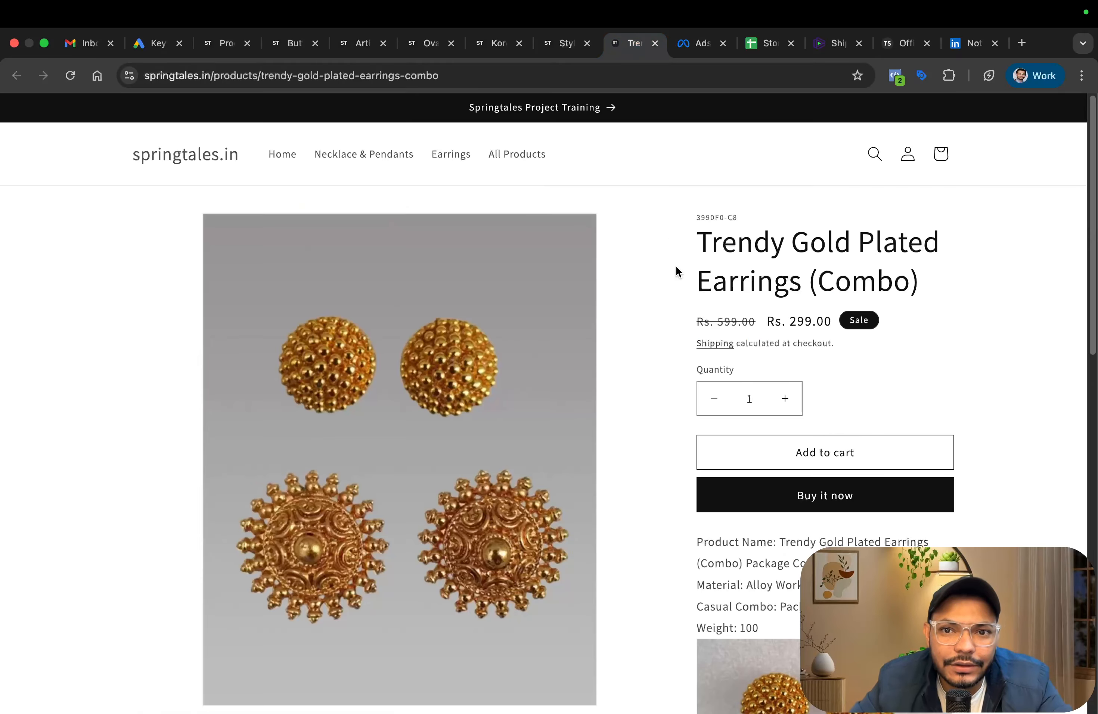
Copy the product title "Butterfly Pendant Necklace with Earrings" from its product page.
left_click(305, 44)
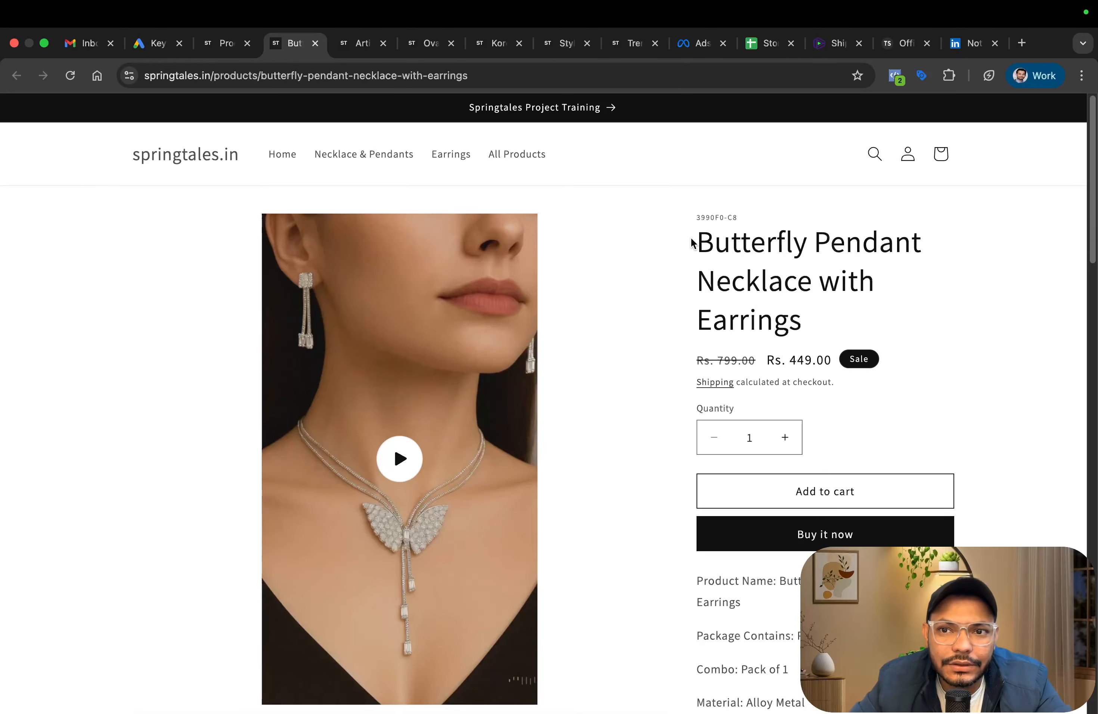
left_click_drag(694, 244, 807, 312)
key("ctrl+c")
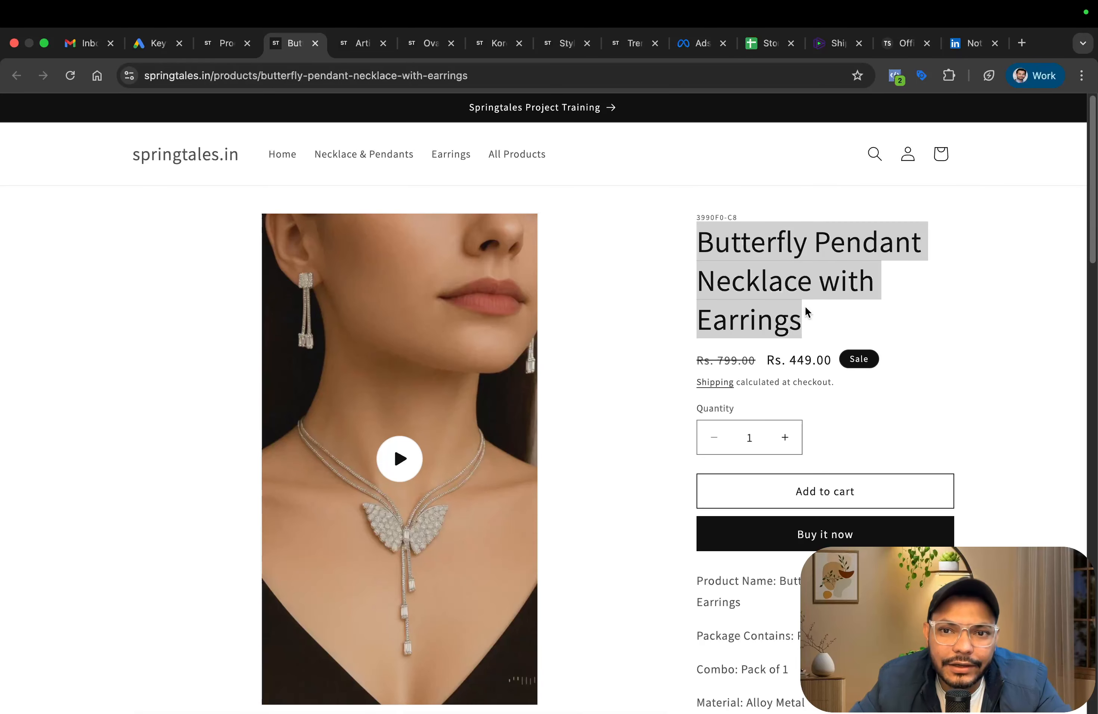
In Google Ads, replace the seed keyword with "Butterfly Pendant Necklace with Earrings" and get the results.
left_click(211, 44)
left_click(150, 47)
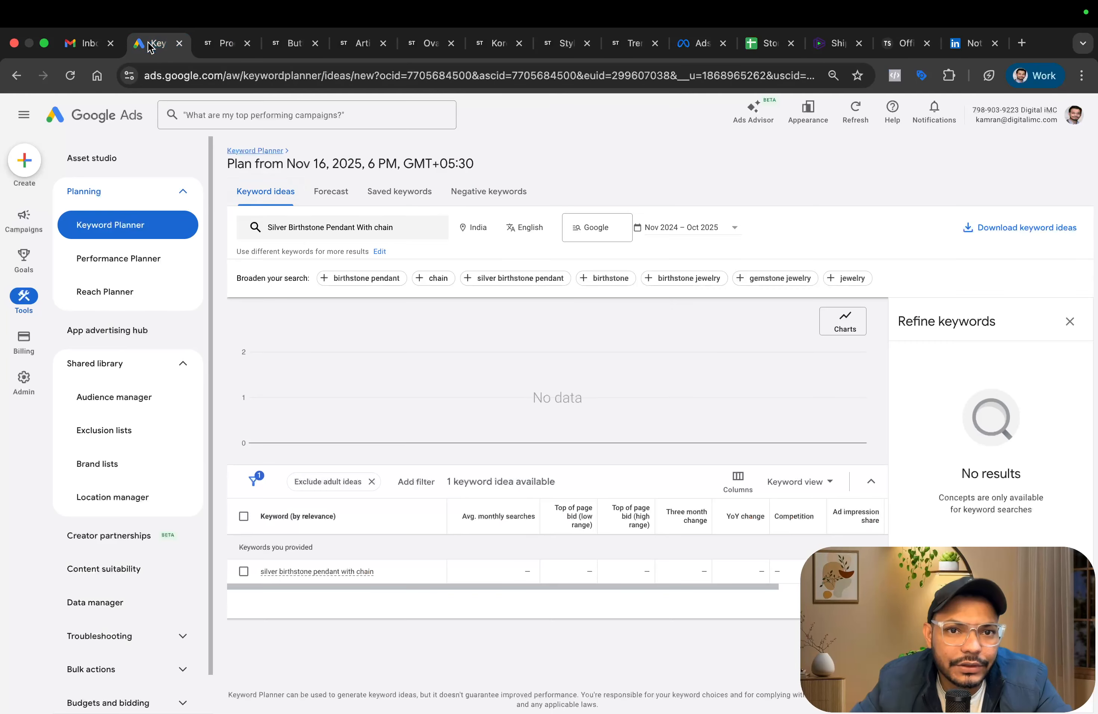
left_click(379, 230)
left_click(396, 288)
key("ctrl+v")
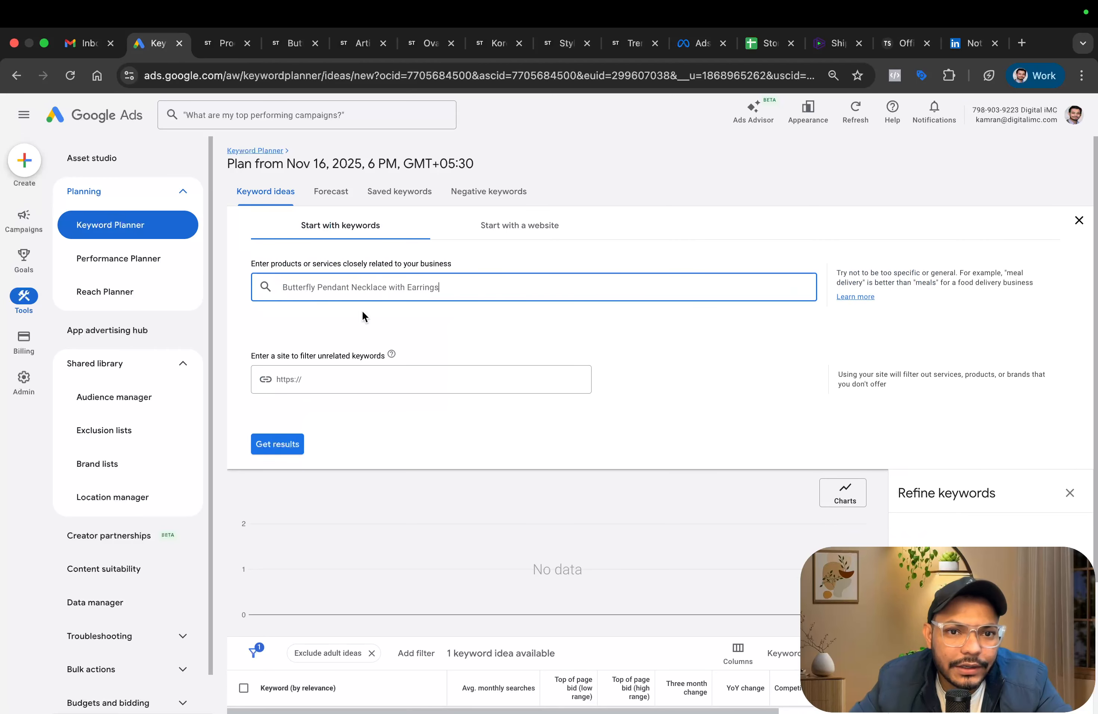
left_click(300, 451)
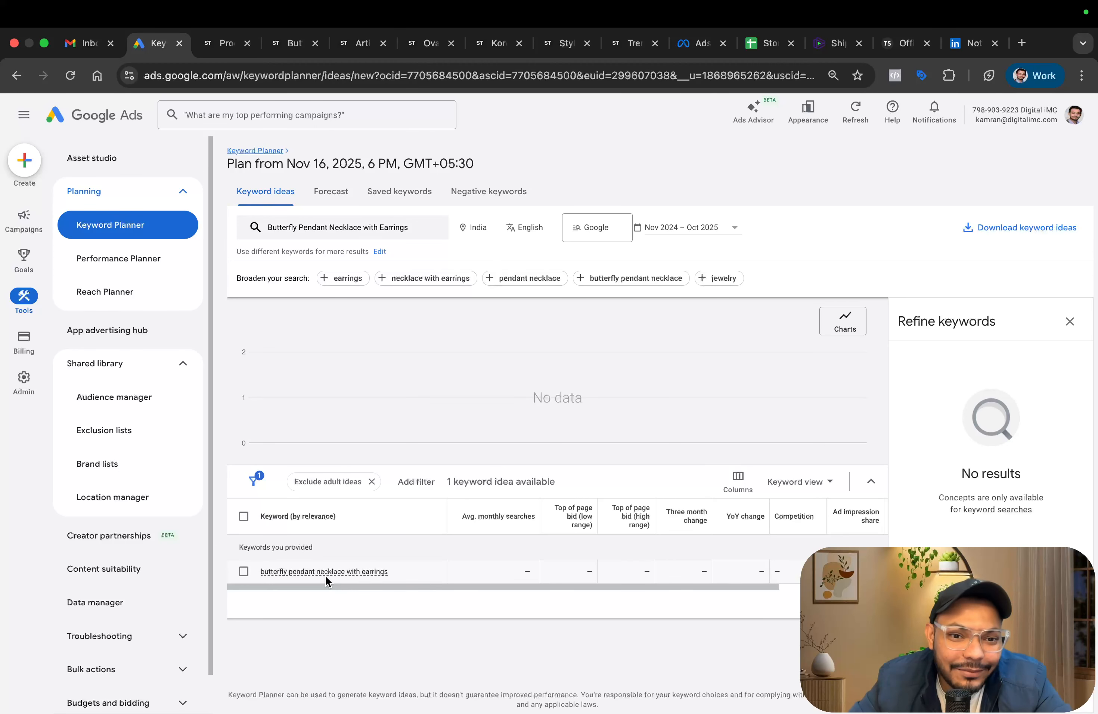
Shorten the seed keyword to "Butterfly Pendant Necklace", get the results, and review its search volume.
left_click(349, 236)
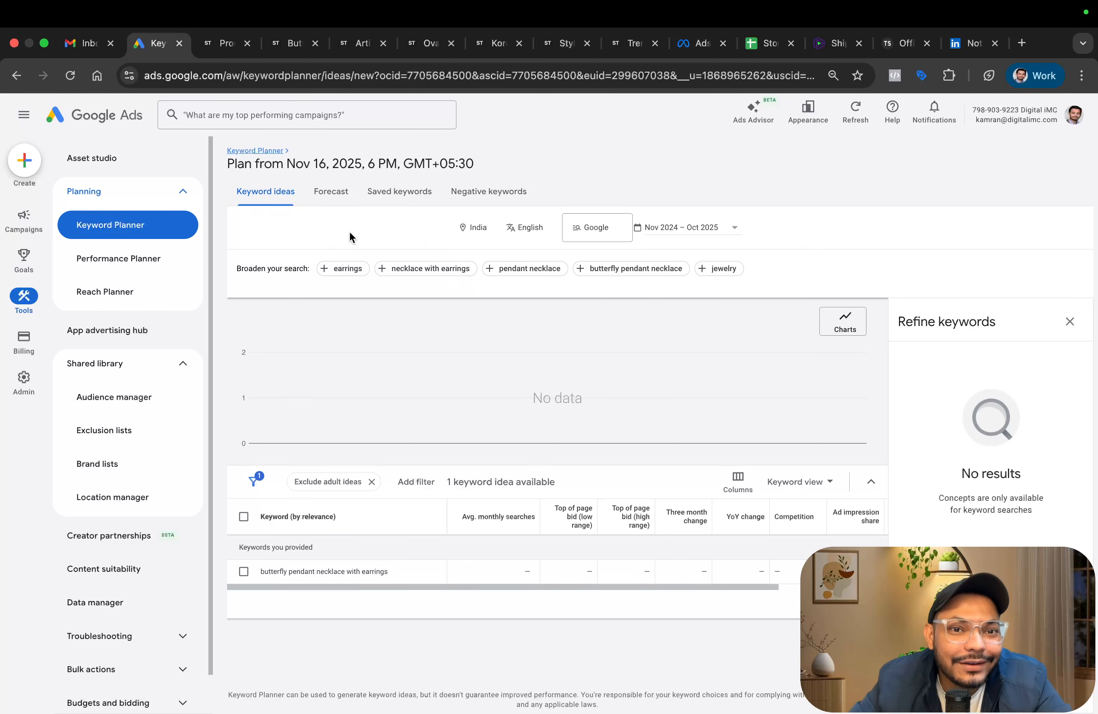
double_click(365, 288)
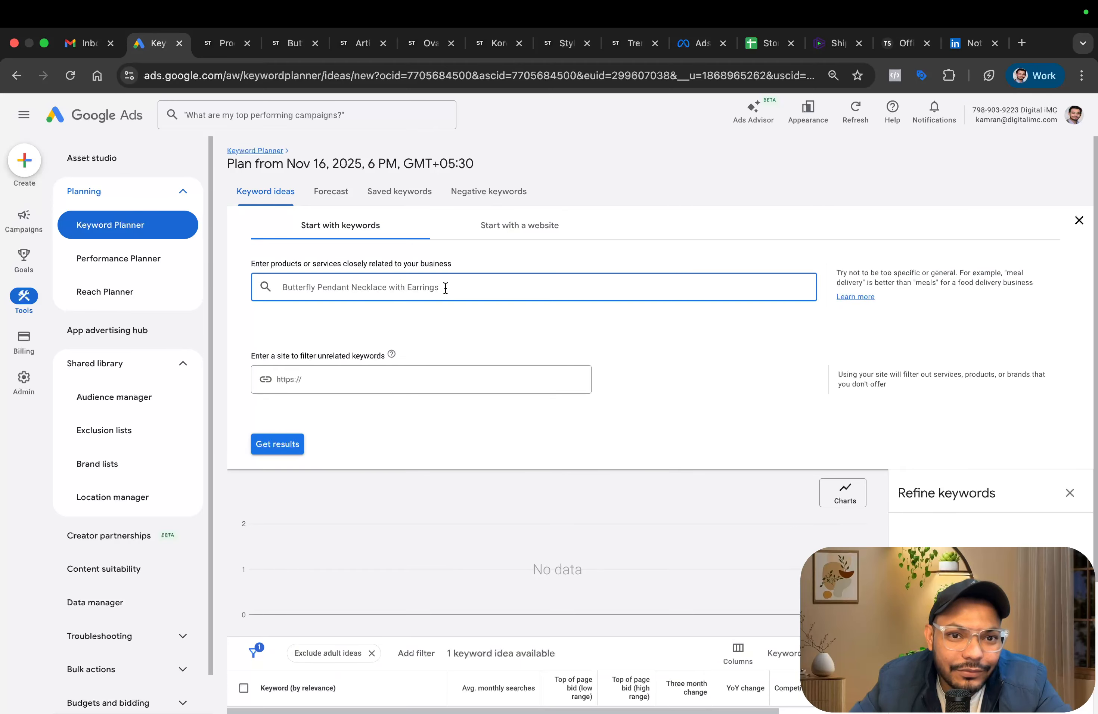
key("BackSpace")
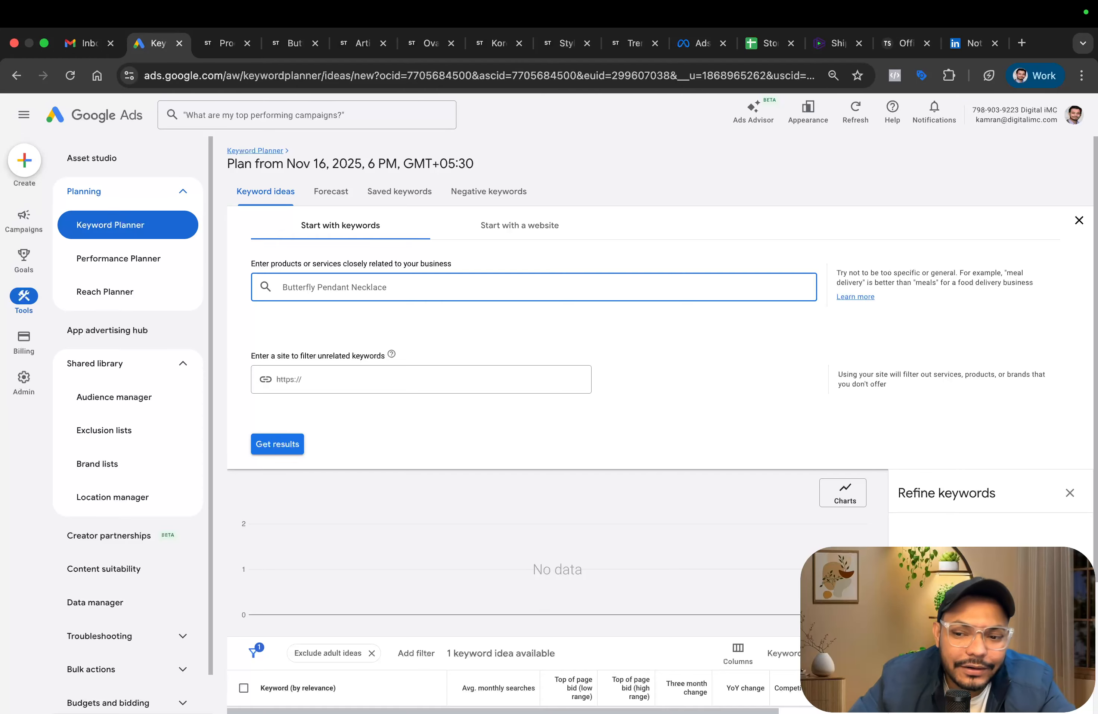
key("Return")
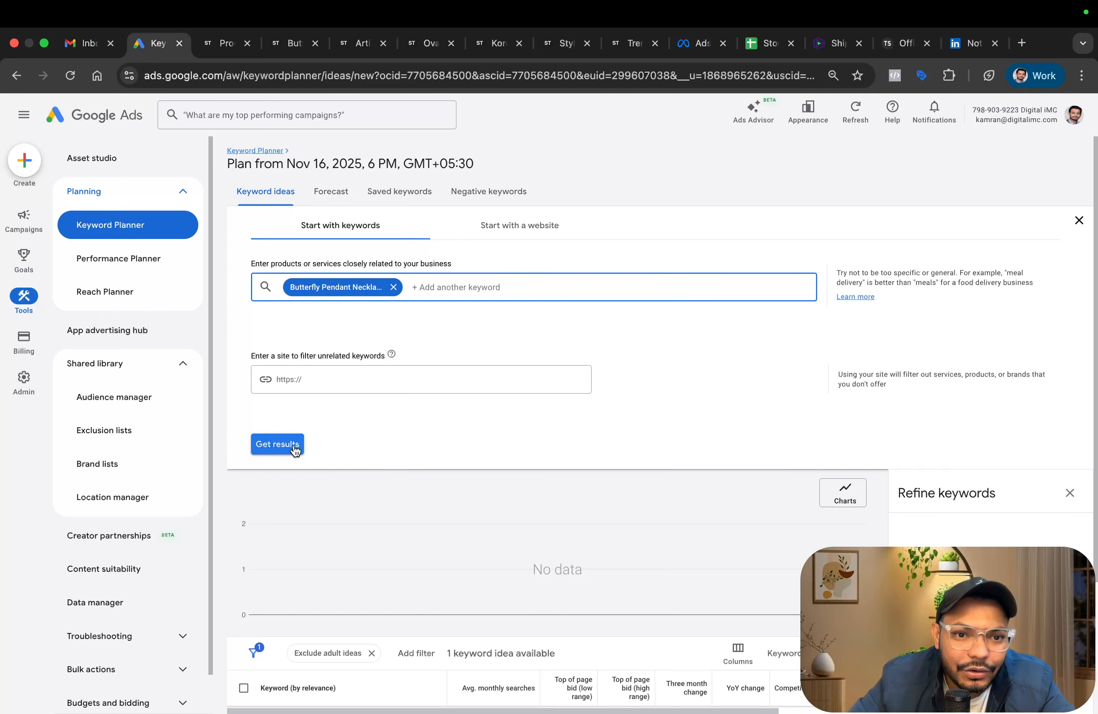
left_click(295, 446)
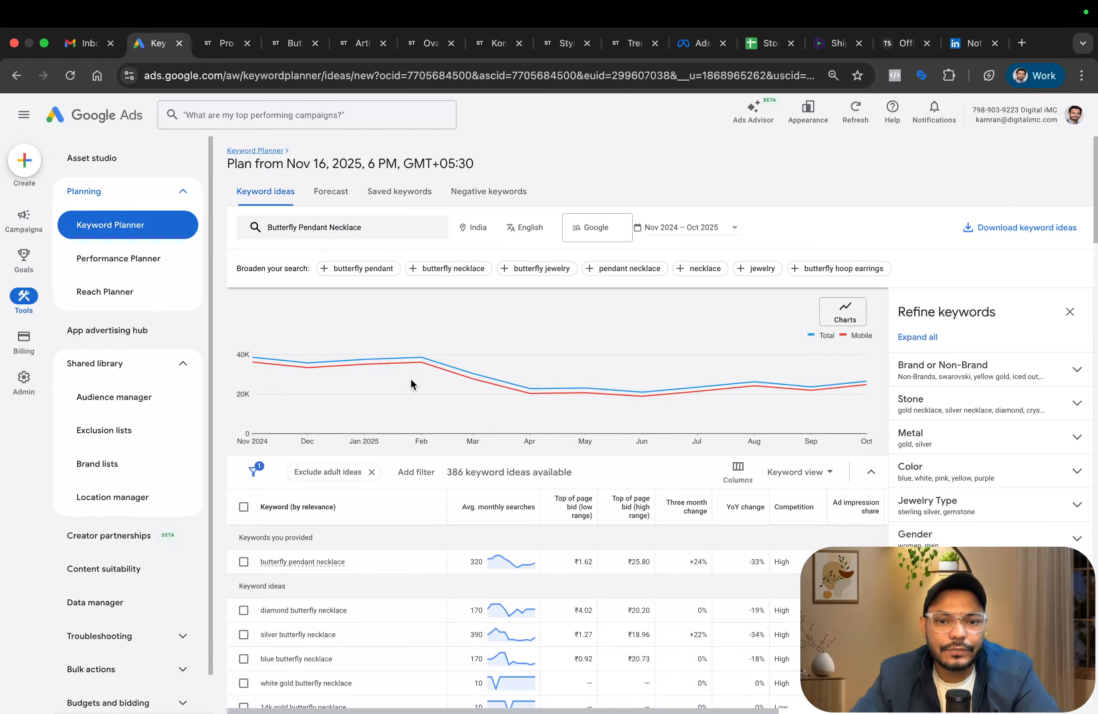
scroll(438, 381, "down", 2)
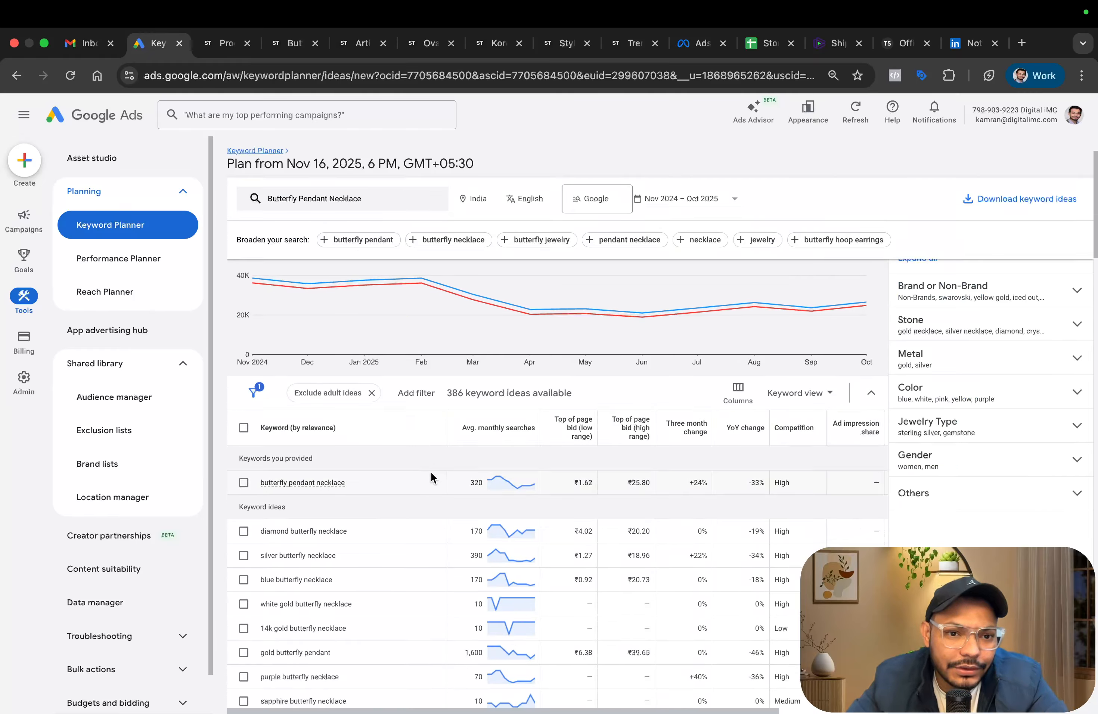
mouse_move(325, 485)
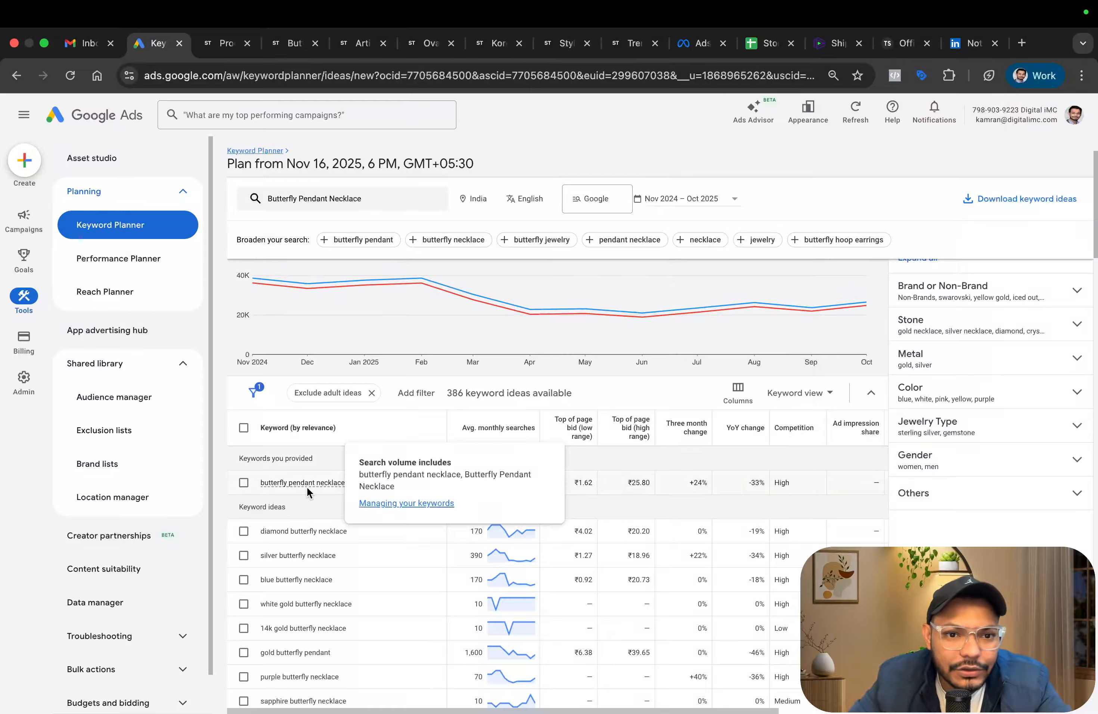
Search Google for "butterfly pendant necklace" in a new browser tab and look through the sponsored and popular products.
key("super+t")
type("buy")
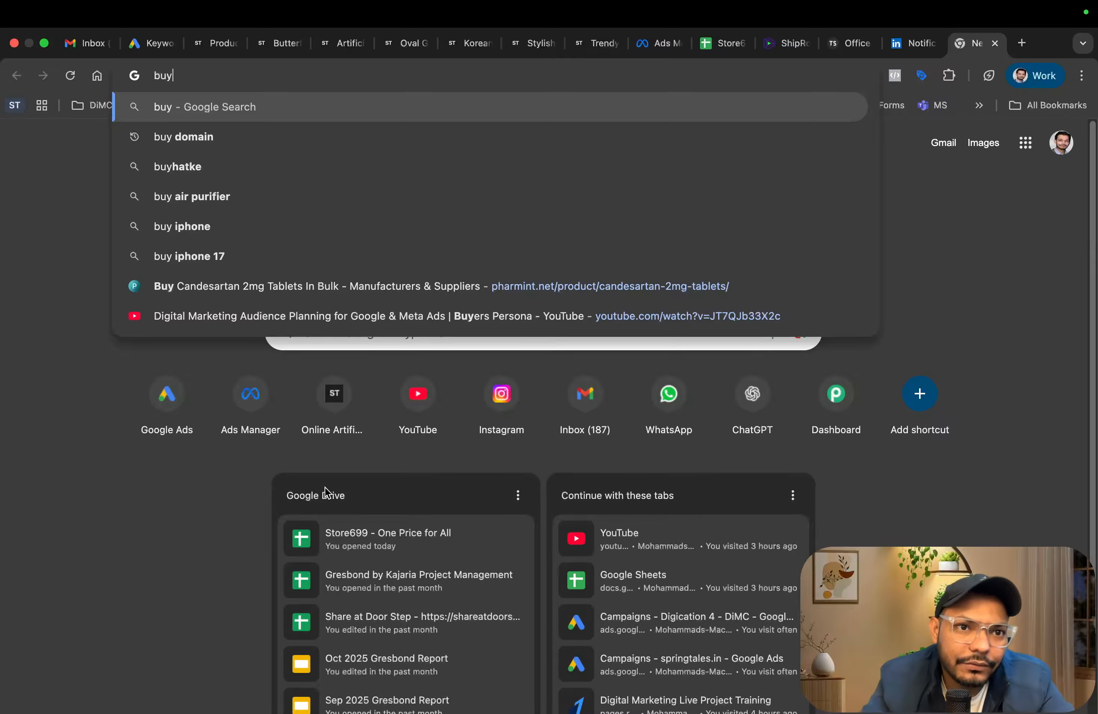
key("BackSpace")
key("BackSpace")
type("tter")
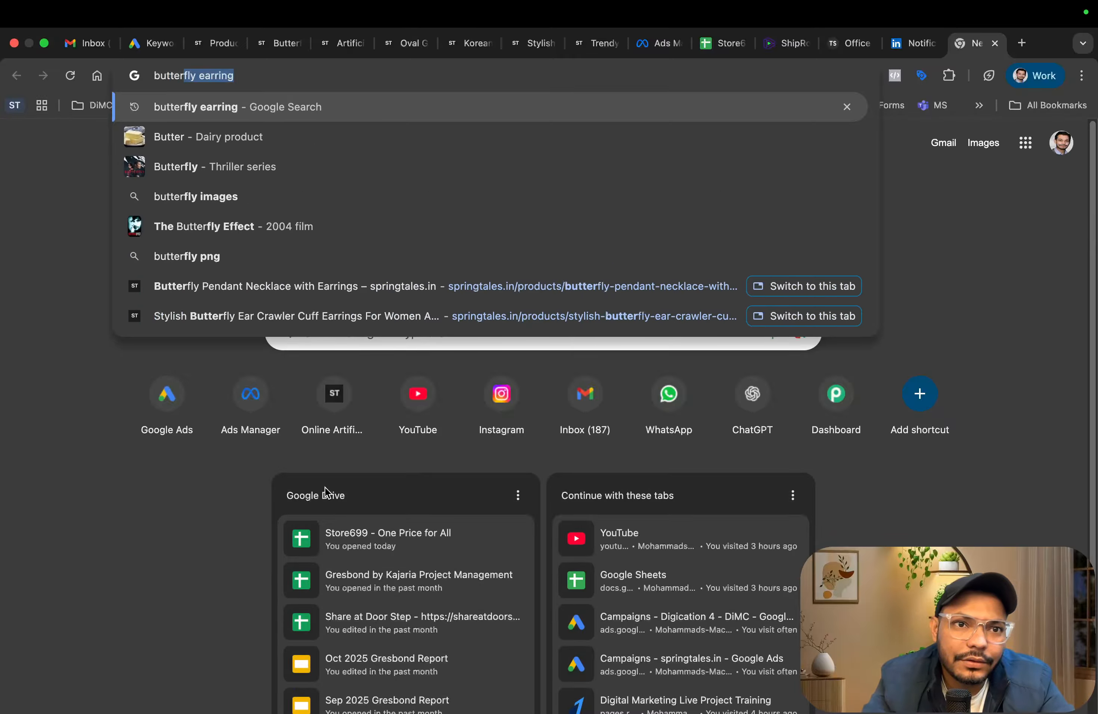
key("BackSpace")
type("fly pendant")
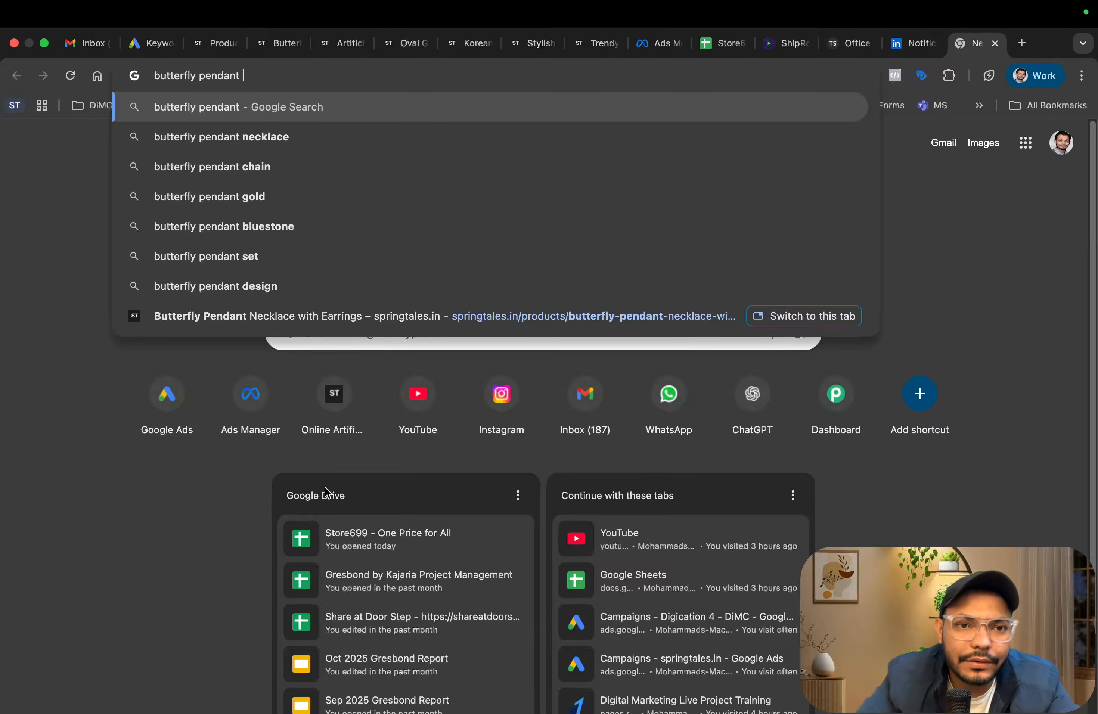
key("Down")
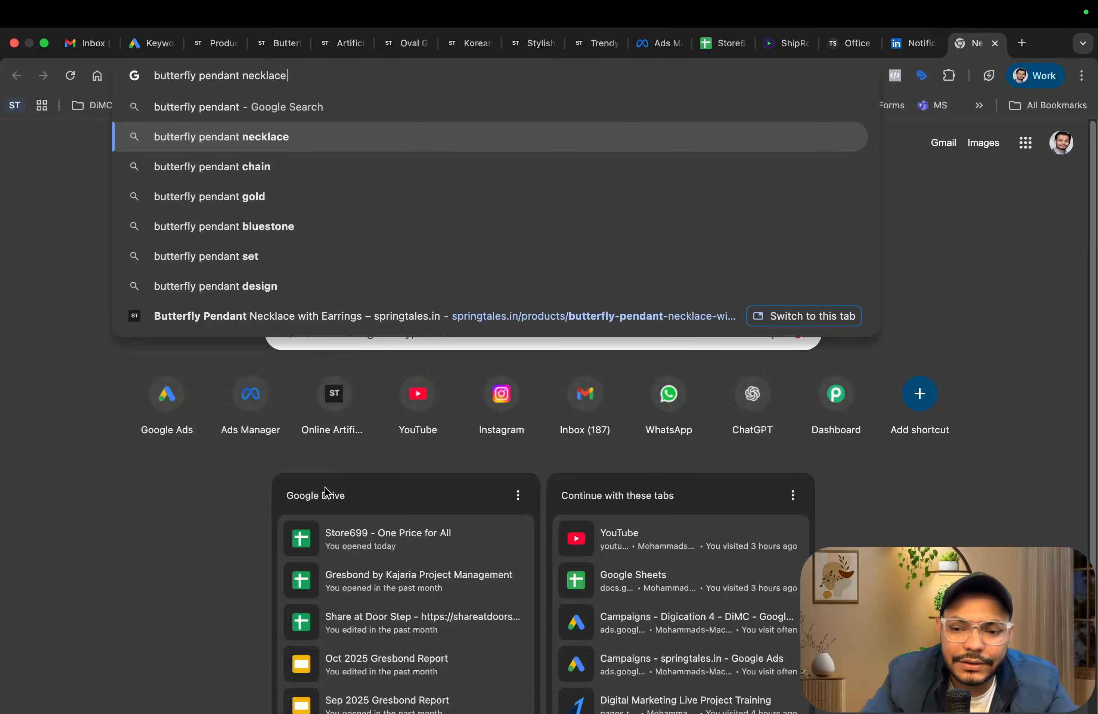
key("Return")
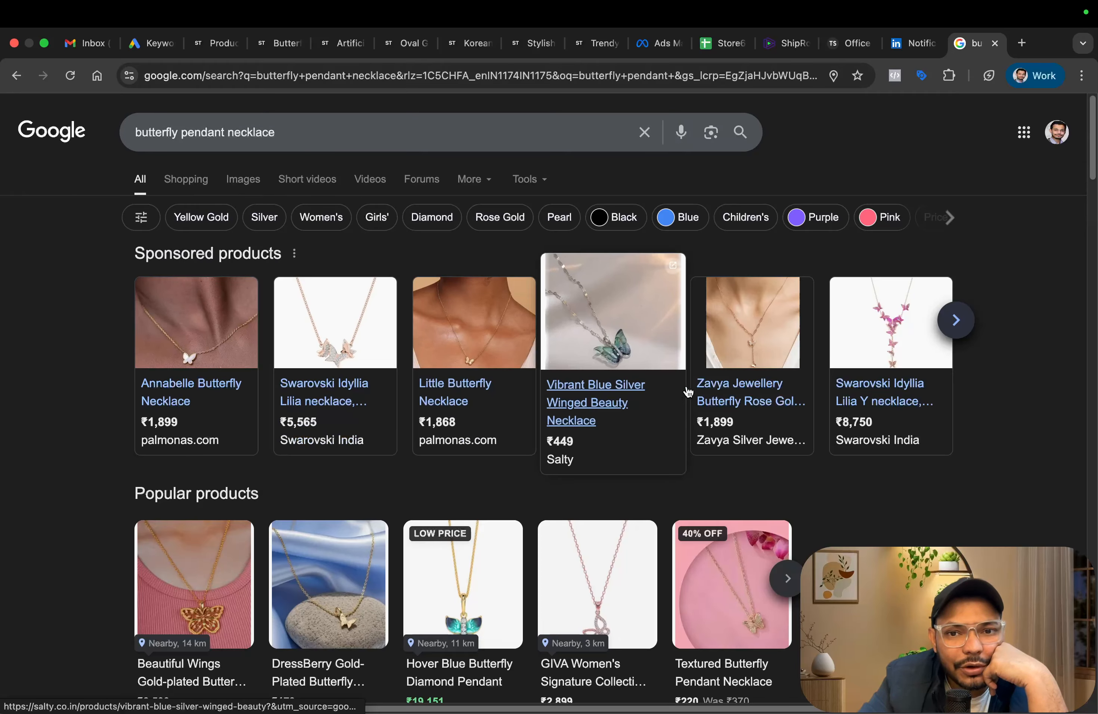
scroll(891, 347, "down", 2)
scroll(892, 347, "down", 2)
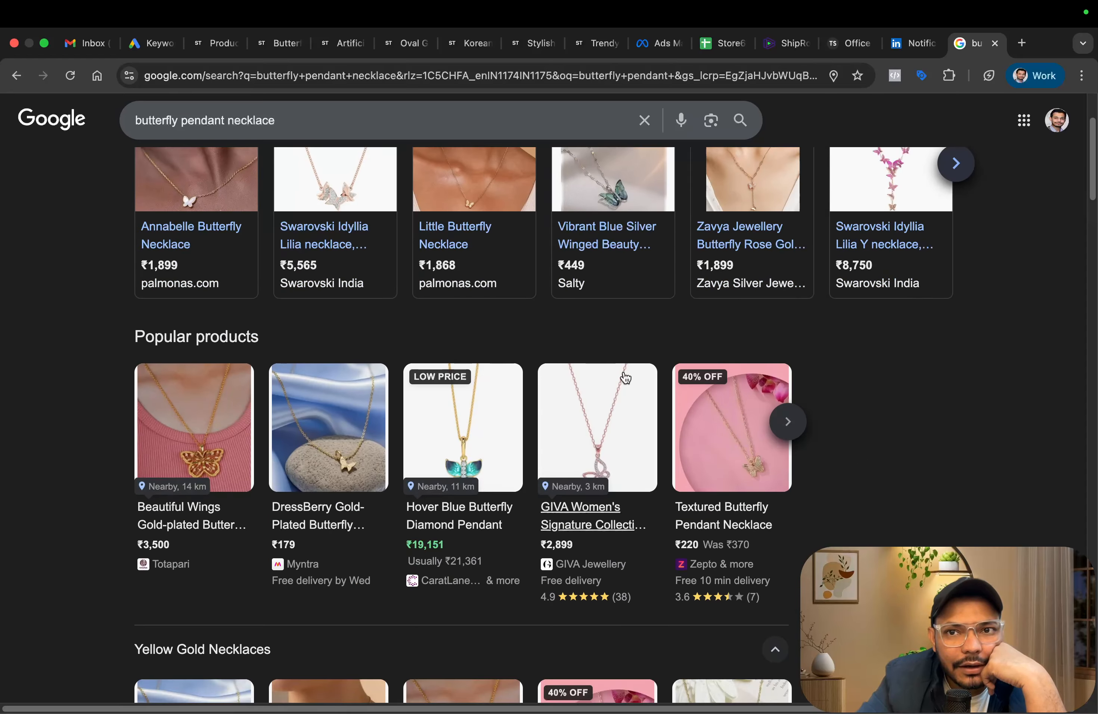
Review the photos and details on the springtales.in Butterfly Pendant Necklace with Earrings product page for comparison.
left_click(257, 46)
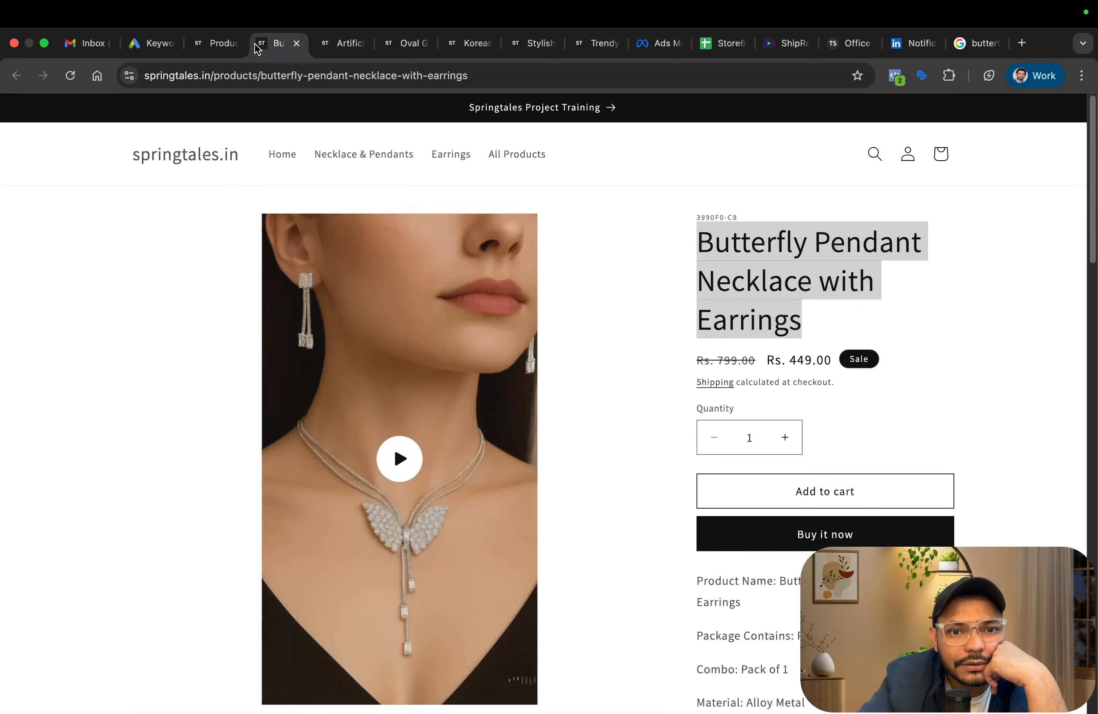
scroll(522, 456, "down", 10)
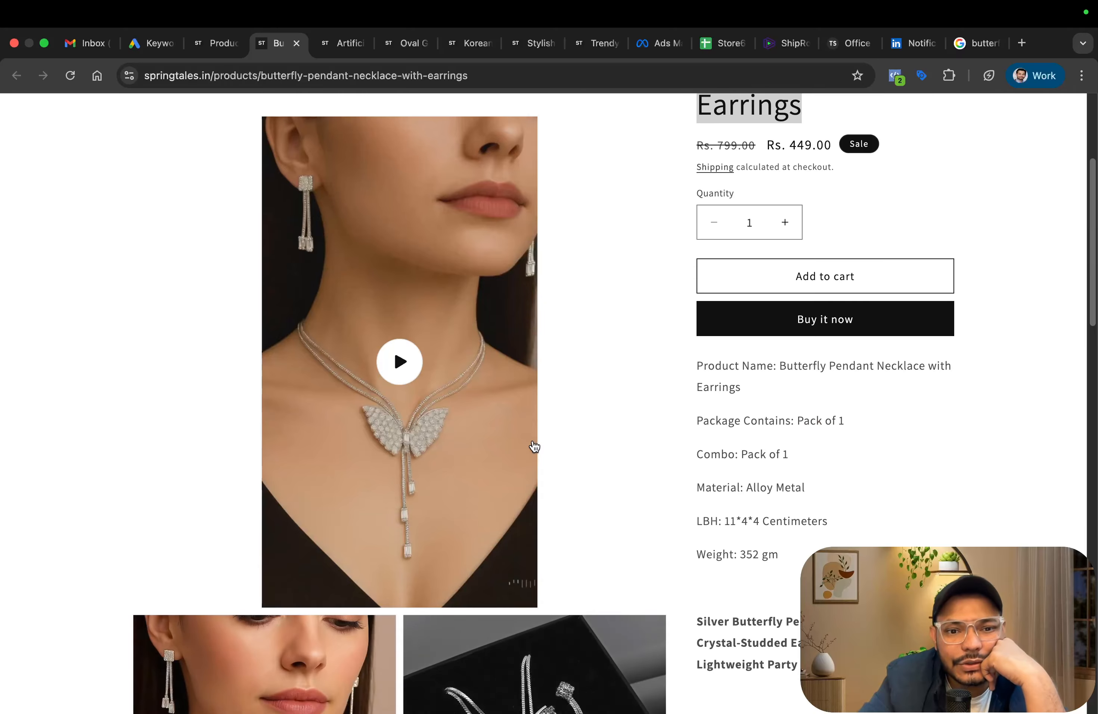
scroll(535, 478, "down", 12)
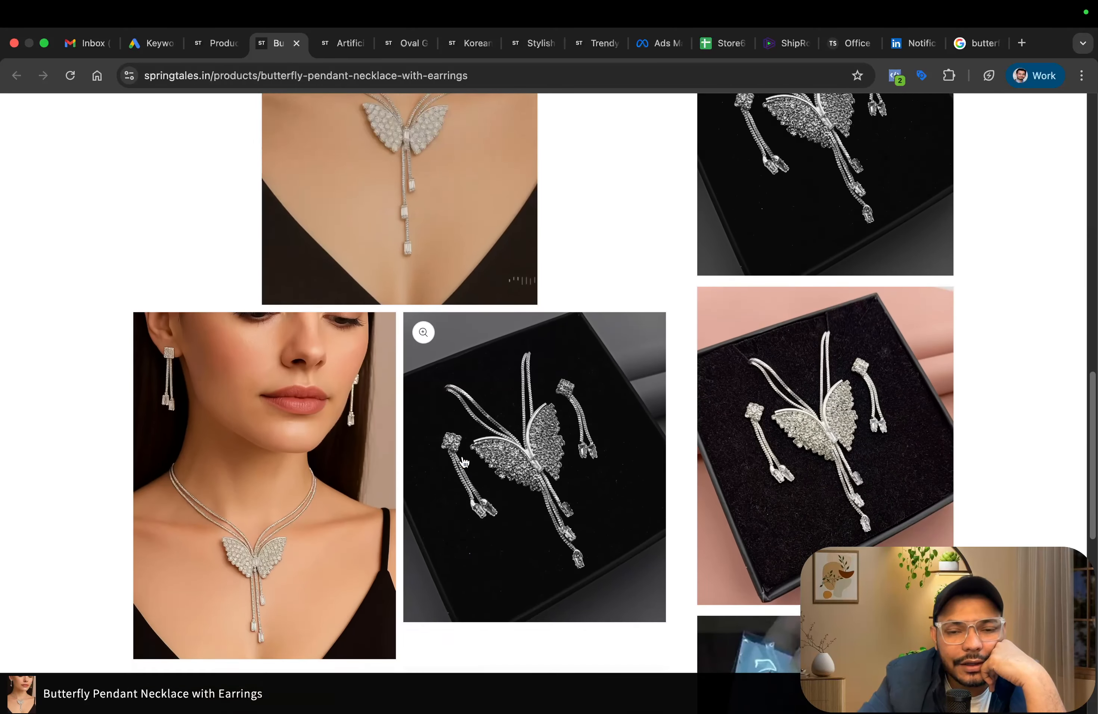
scroll(351, 399, "down", 10)
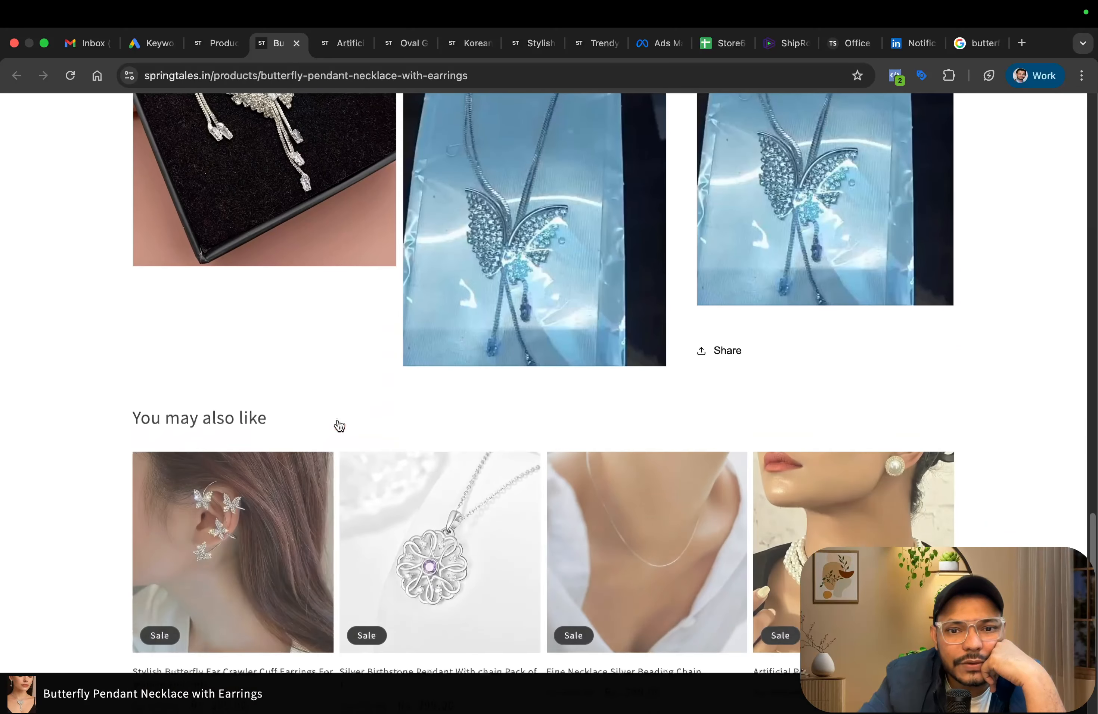
scroll(338, 418, "up", 20)
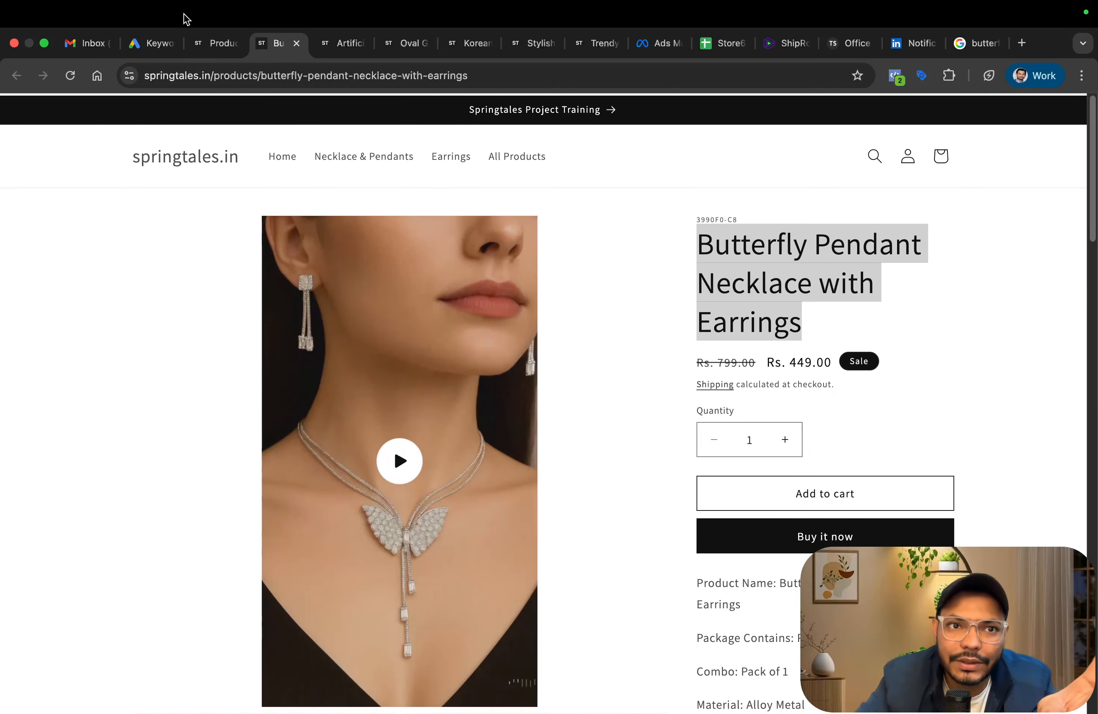
Move the butterfly necklace product tab ahead of the all-products tab, directly after the Google Ads tab.
left_click(142, 44)
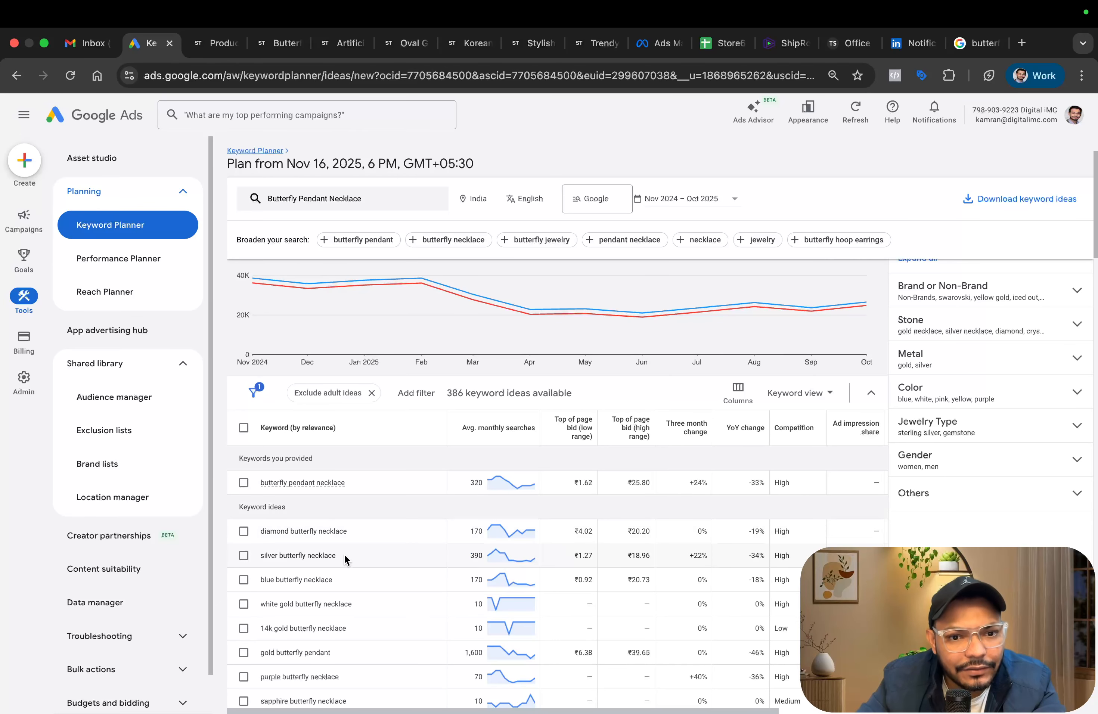
left_click(214, 46)
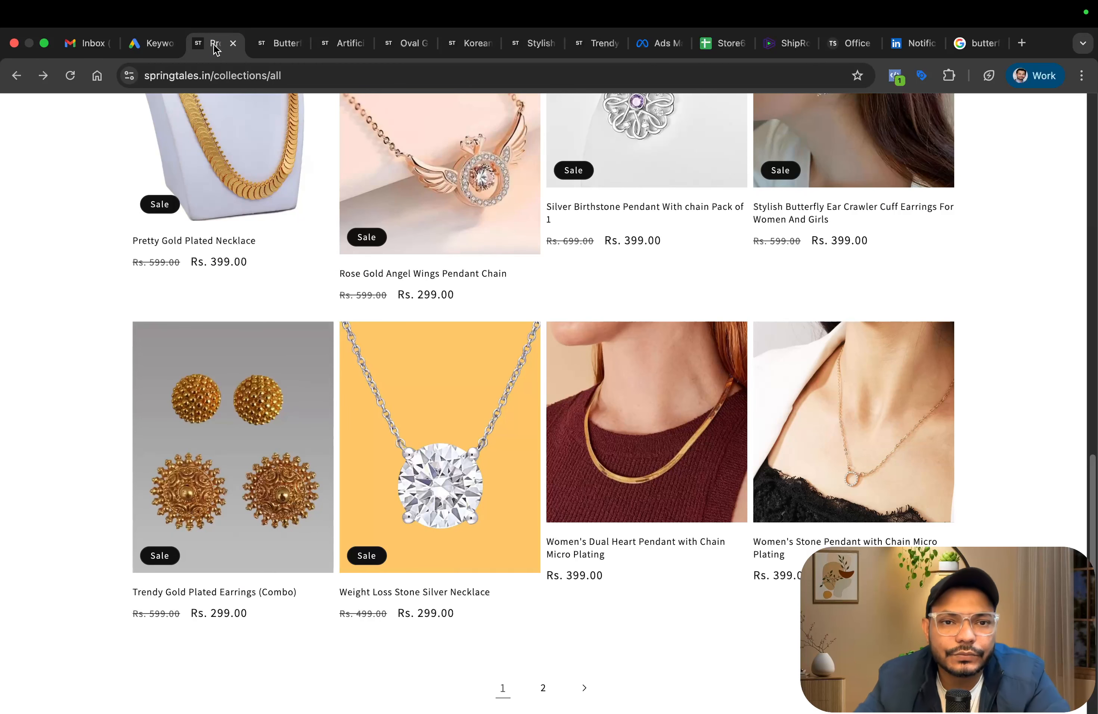
left_click(156, 55)
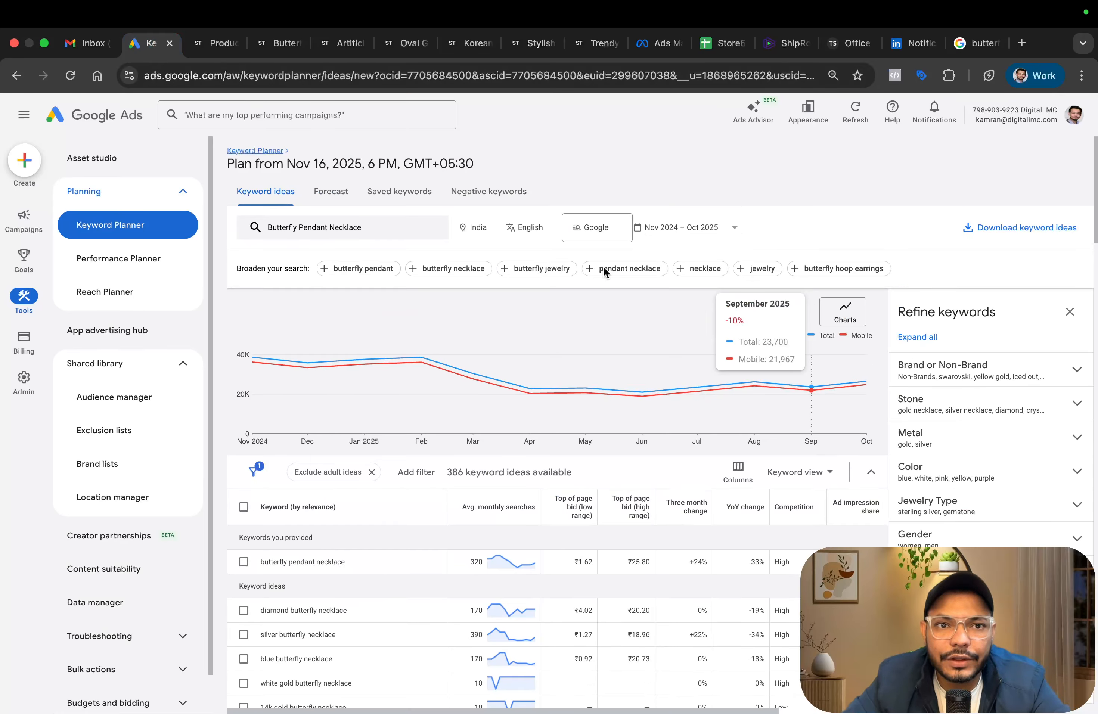
left_click(276, 47)
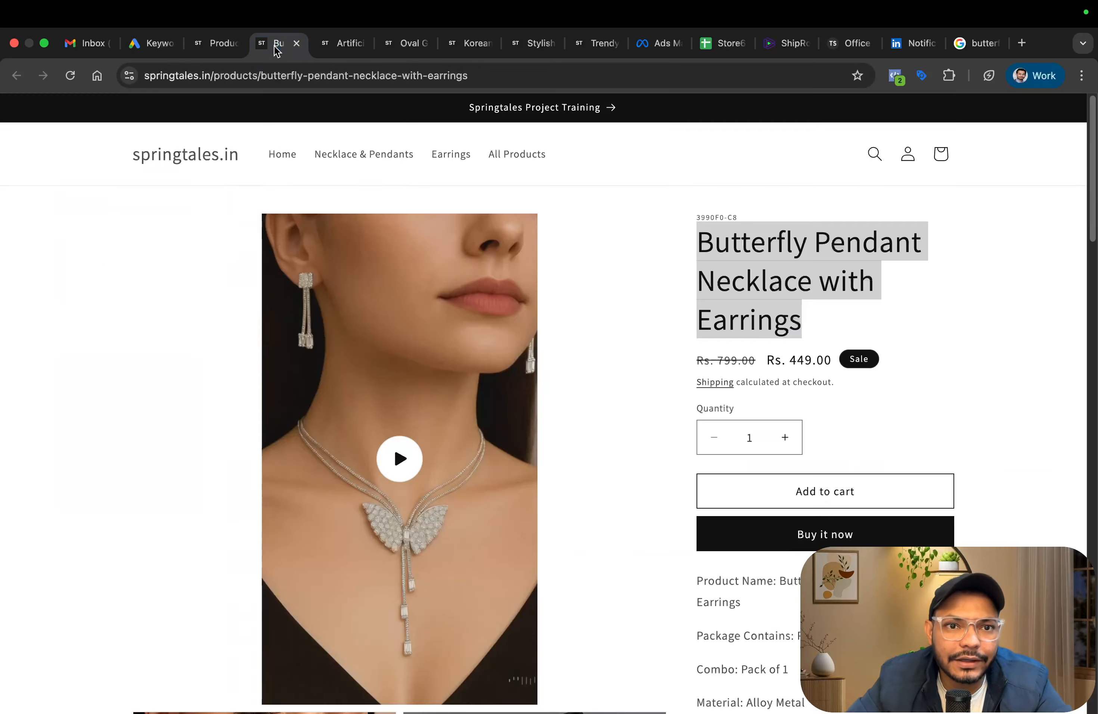
left_click_drag(278, 51, 215, 42)
left_click(260, 49)
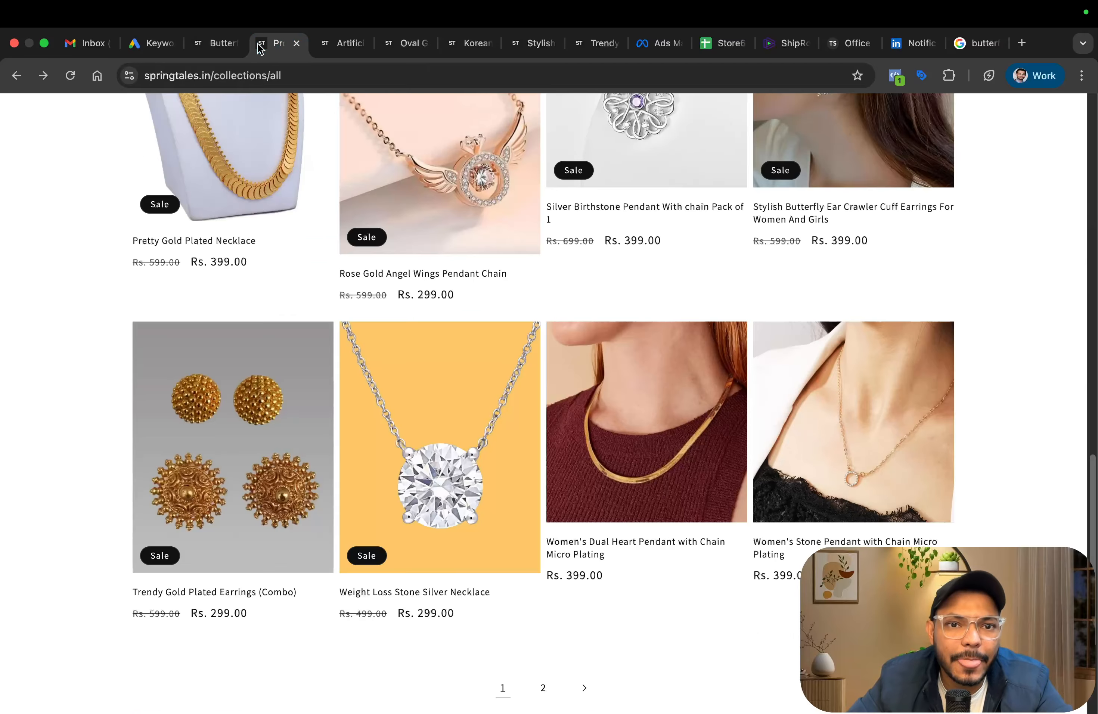
Copy the title "Artificial Pearl Necklace" from its product page, search Google for it in a new tab, and examine the product listings.
left_click(330, 46)
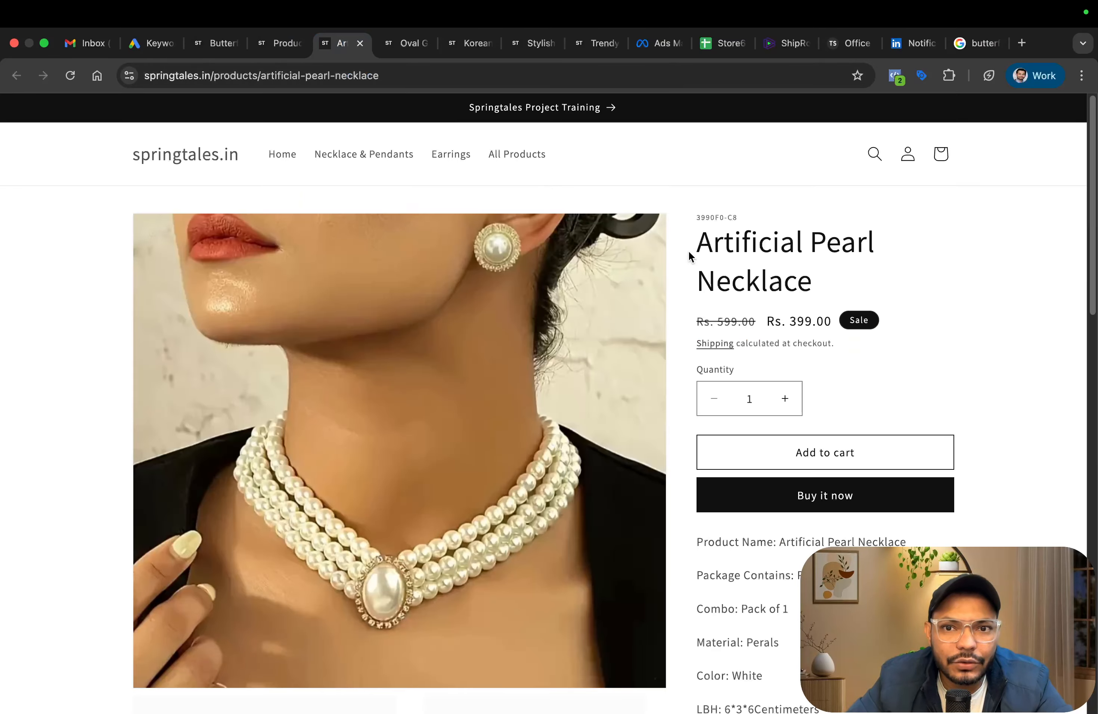
left_click_drag(707, 231, 830, 302)
key("super+c")
key("super+t")
key("super+v")
key("Return")
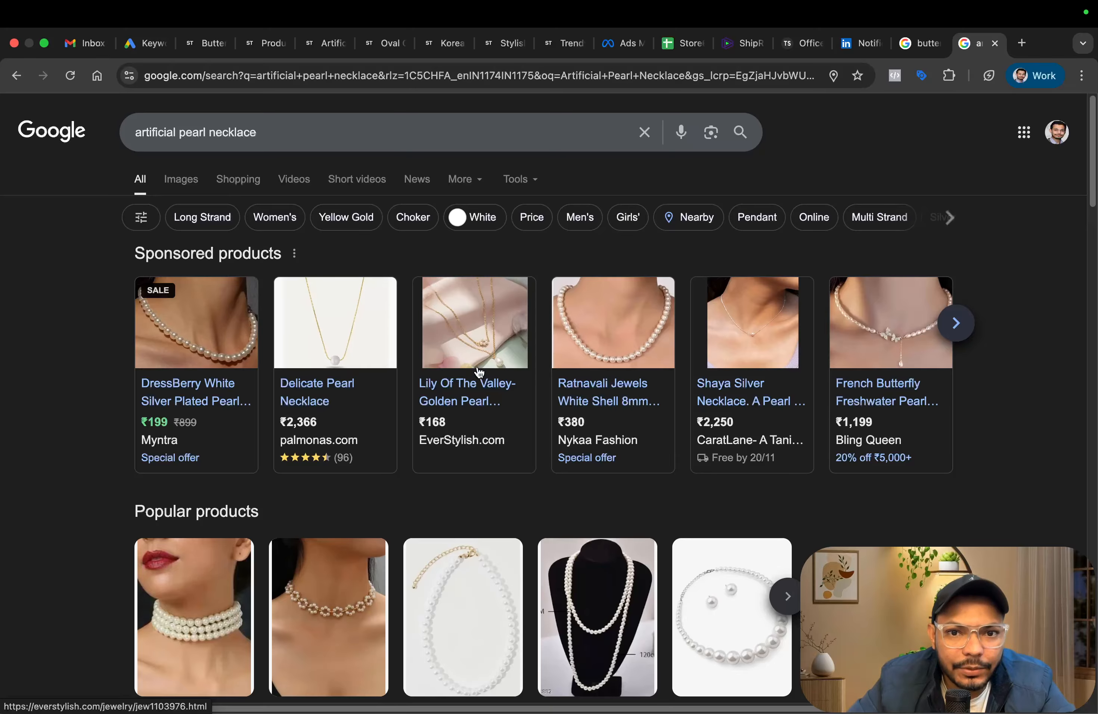
scroll(774, 448, "down", 8)
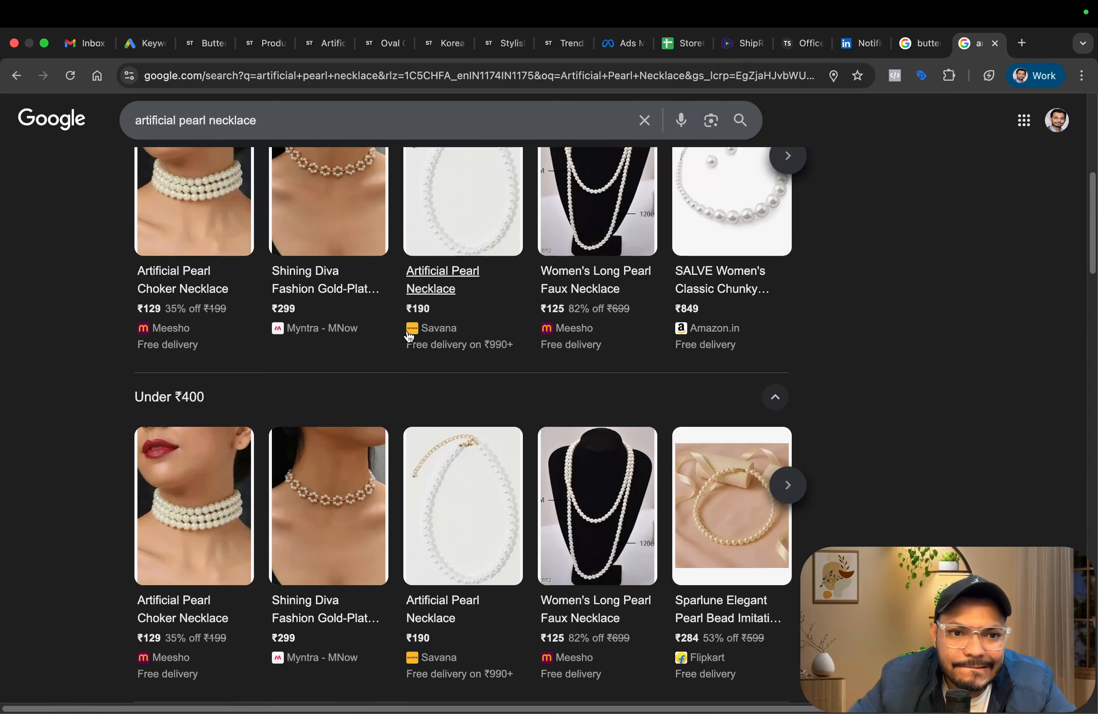
Shorten the Google search to "pearl necklace" and look through the sponsored and popular products.
scroll(409, 337, "up", 10)
left_click_drag(181, 138, 110, 135)
key("BackSpace")
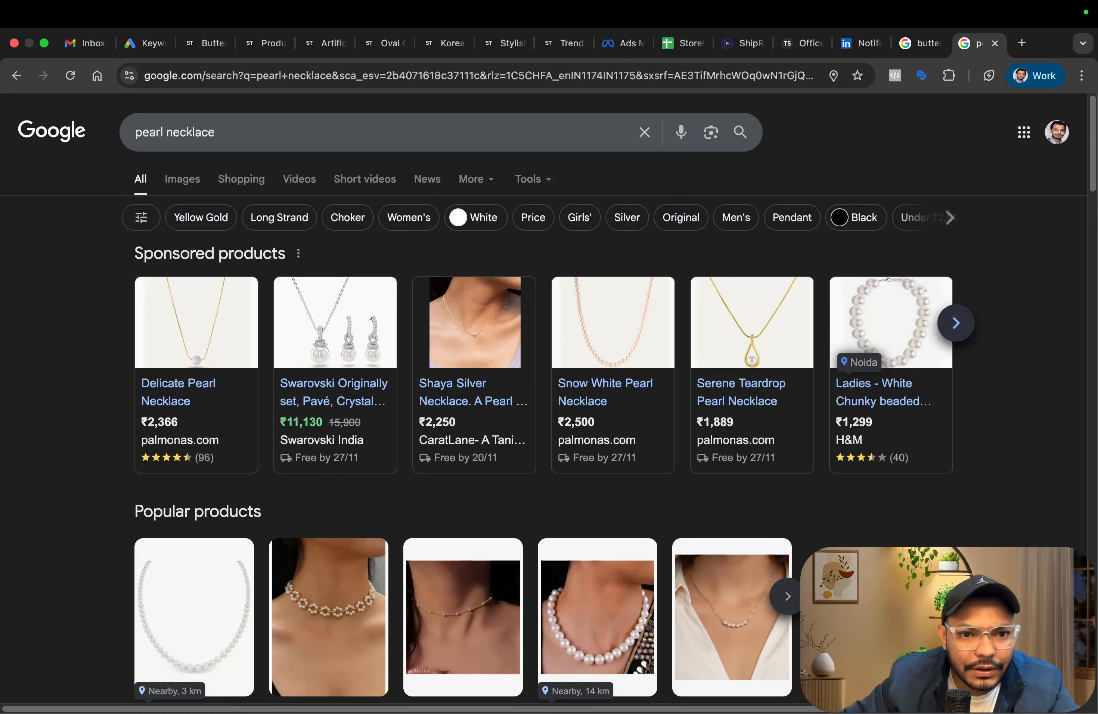
scroll(681, 294, "down", 5)
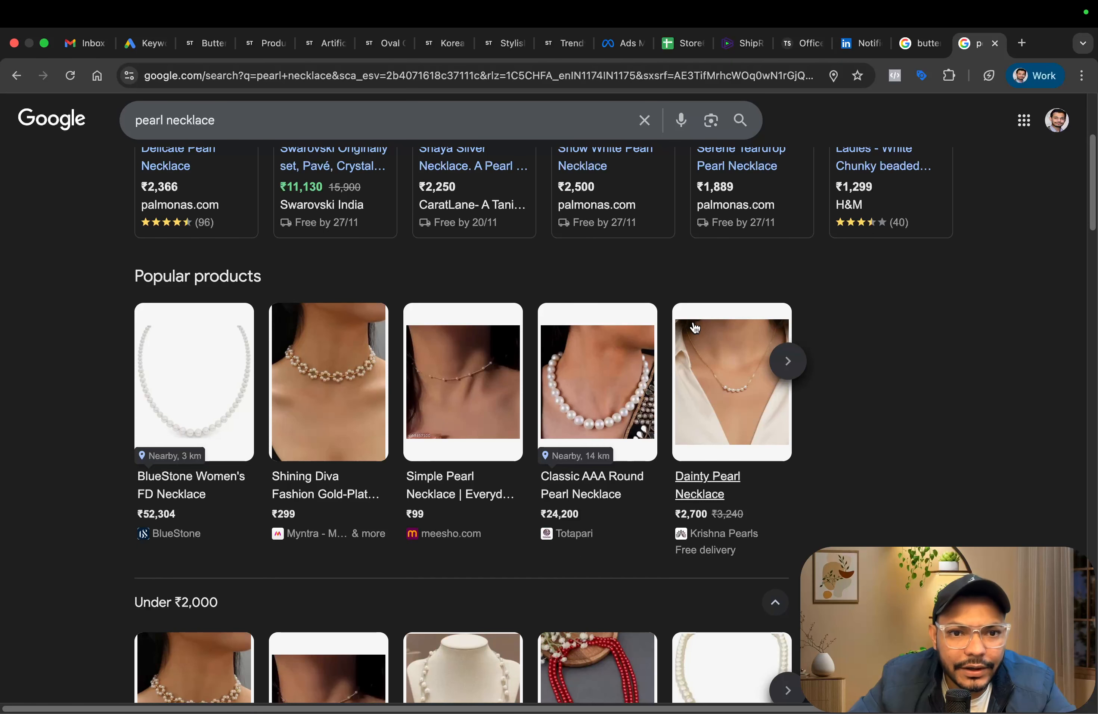
scroll(395, 353, "up", 3)
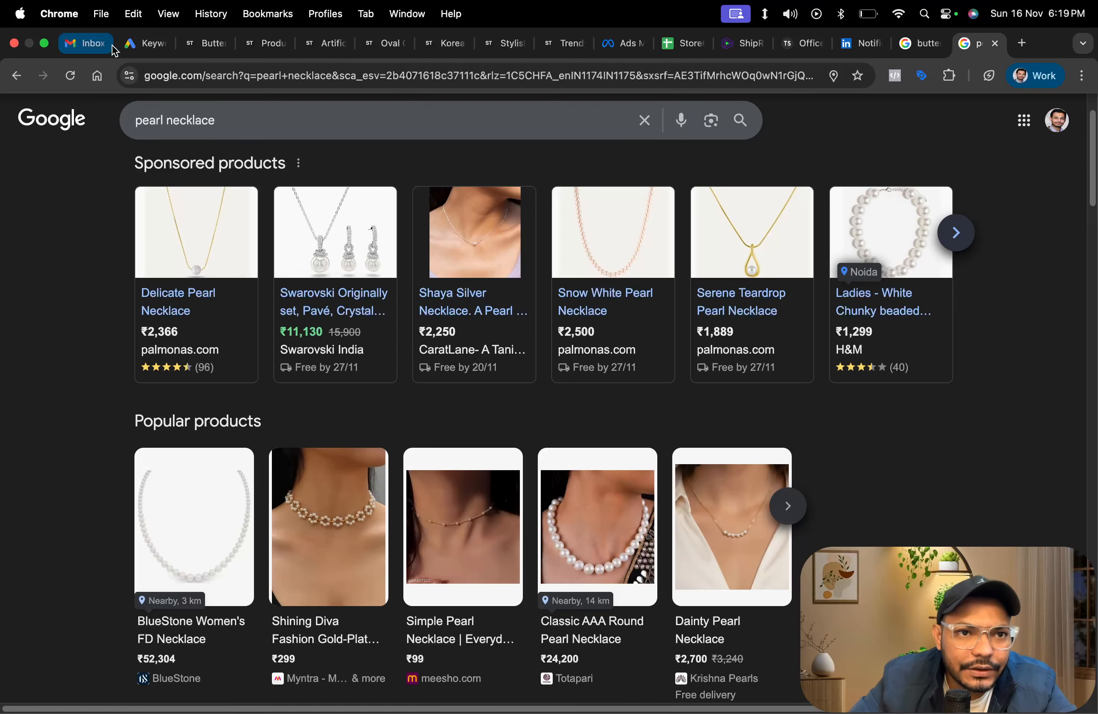
In the Google Ads Keyword Planner, replace the butterfly seed keyword with "Artificial Pearl Necklace".
left_click(141, 43)
left_click(294, 227)
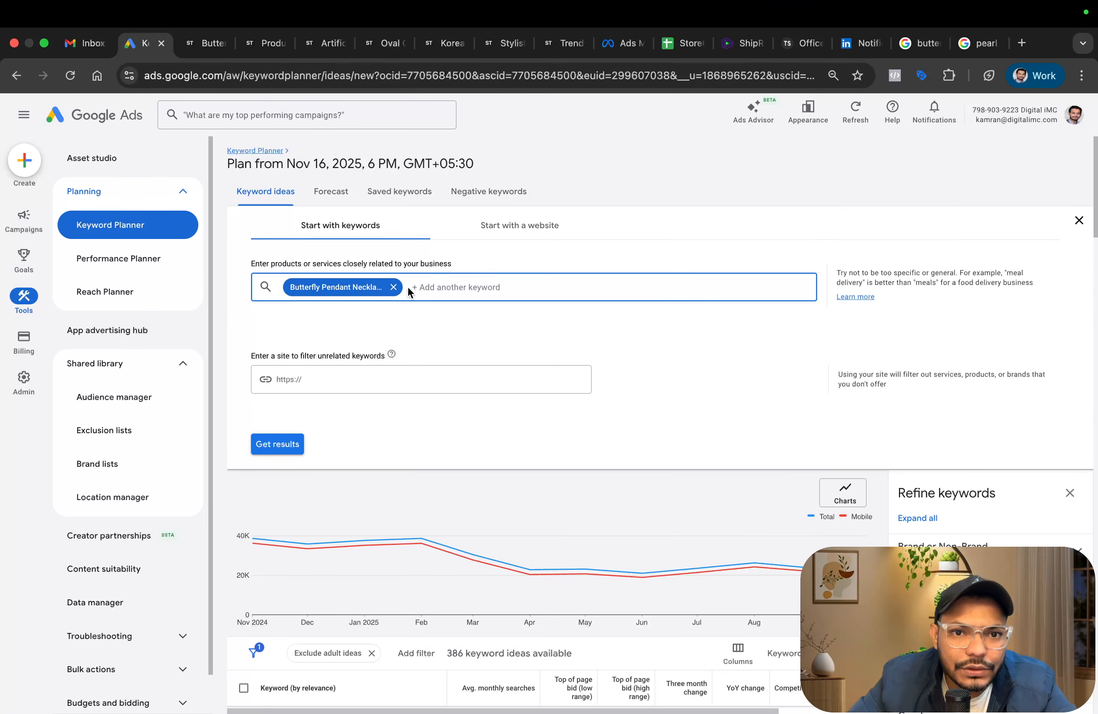
left_click(384, 288)
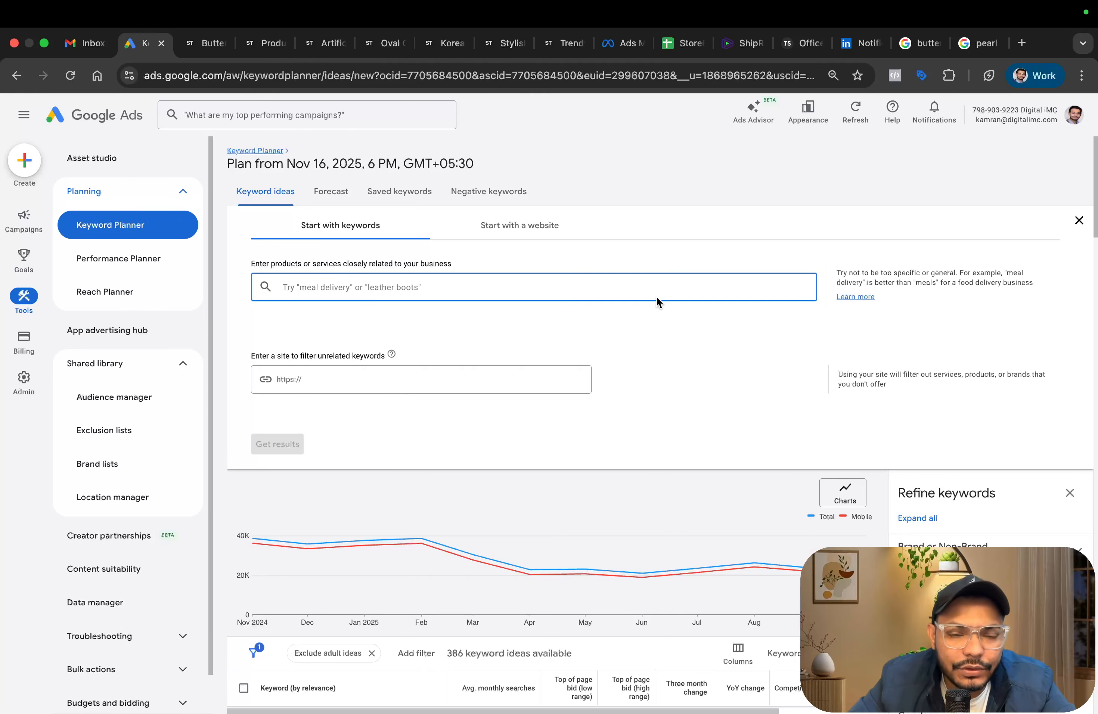
key("super+v")
key("Return")
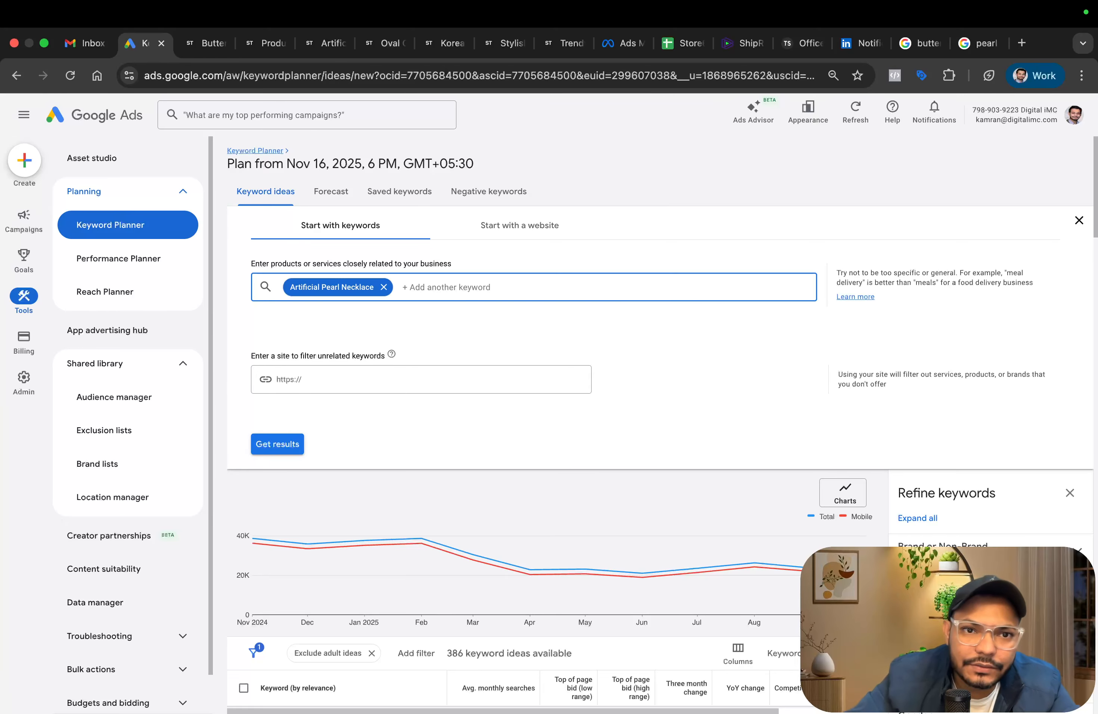
Add "pearl necklace" as a second seed keyword and get the results for both keywords.
type("ar")
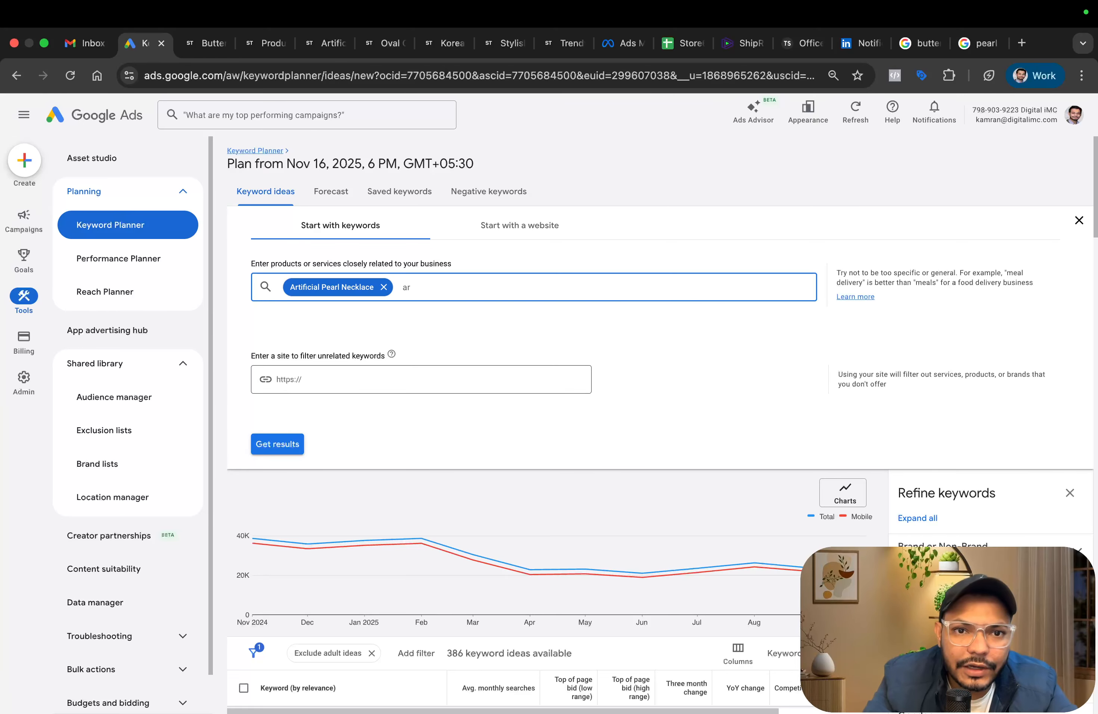
key("BackSpace")
key("BackSpace")
type("per")
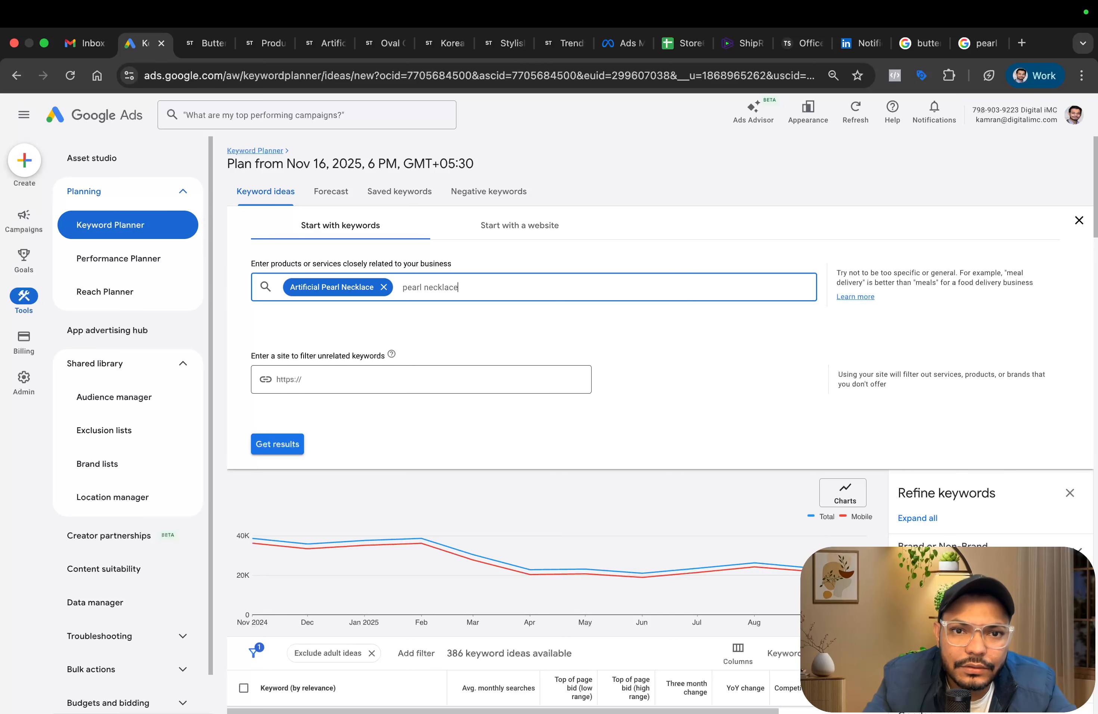
key("Return")
left_click(295, 448)
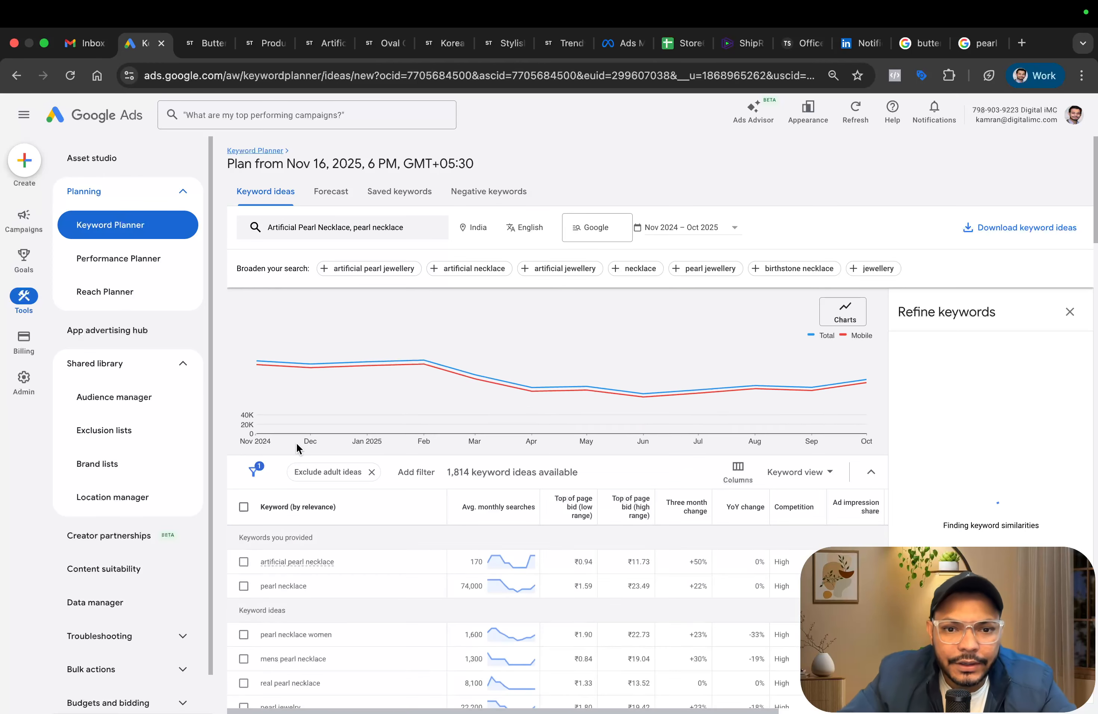
Compare the average monthly searches of the two seed keywords, "artificial pearl necklace" and "pearl necklace".
scroll(480, 541, "down", 2)
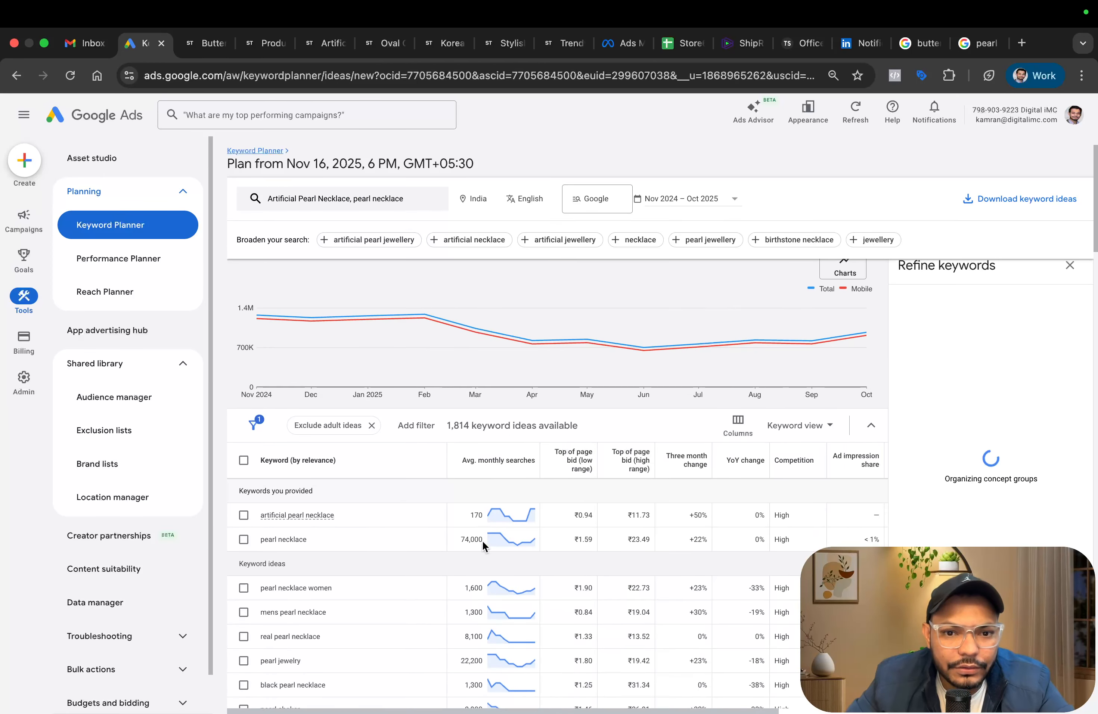
scroll(403, 496, "down", 1)
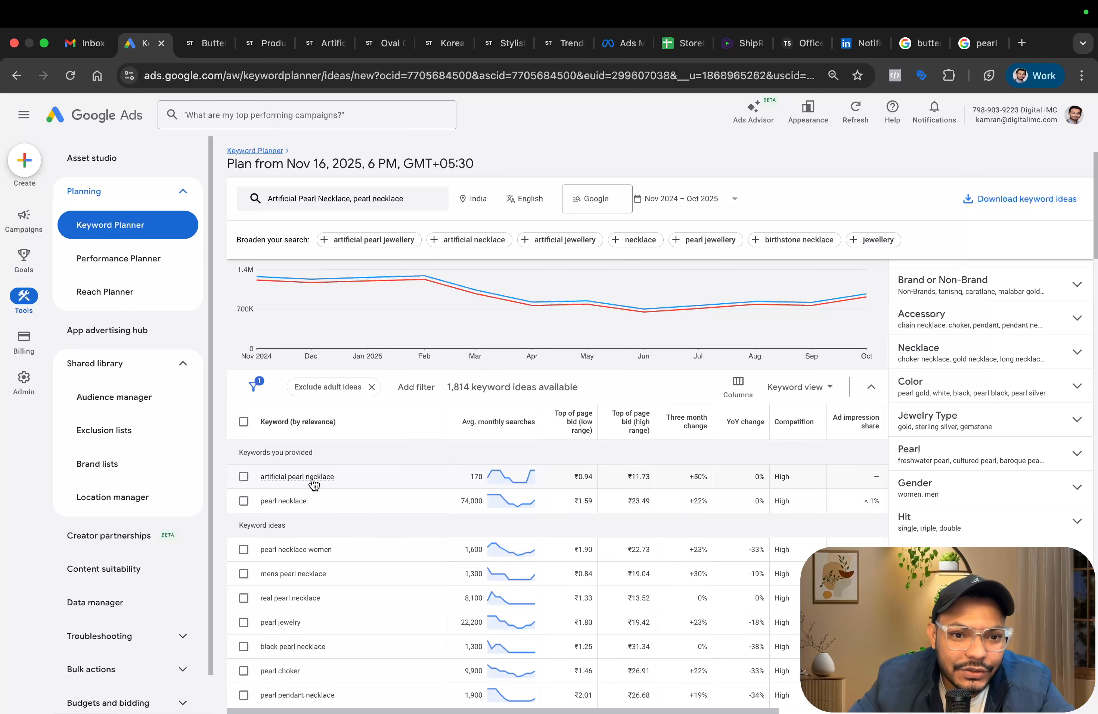
mouse_move(301, 480)
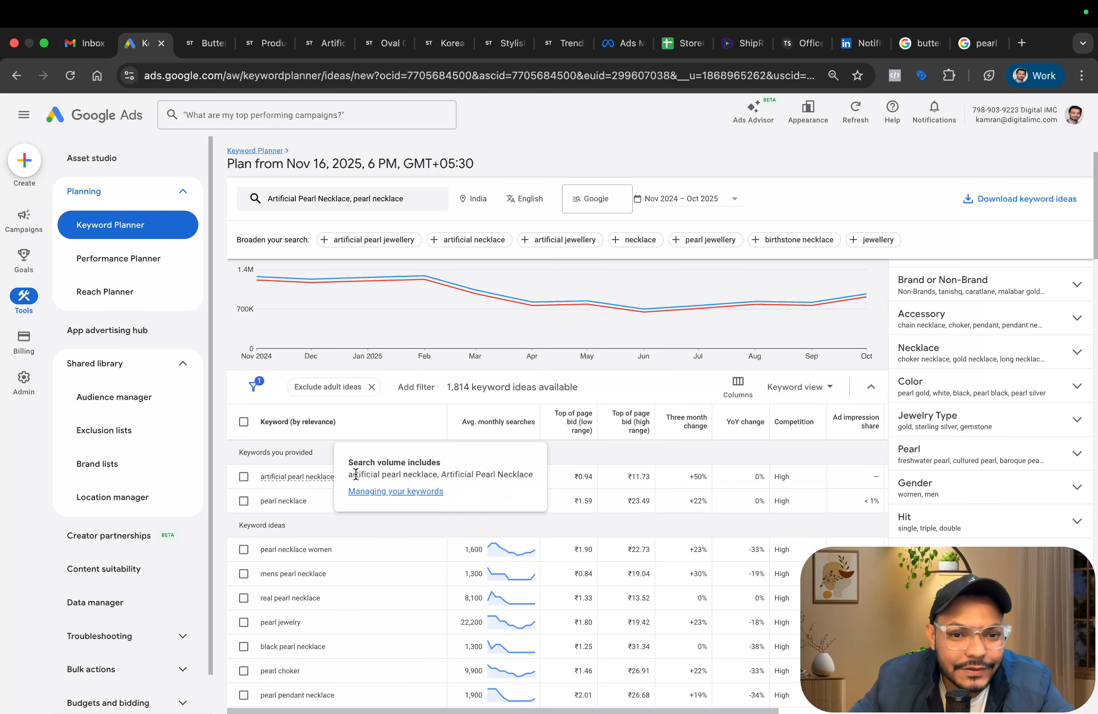
Copy "Oval Green Crystal Pendant Necklace" from the title on the green crystal necklace set's product page.
left_click(254, 45)
left_click(326, 44)
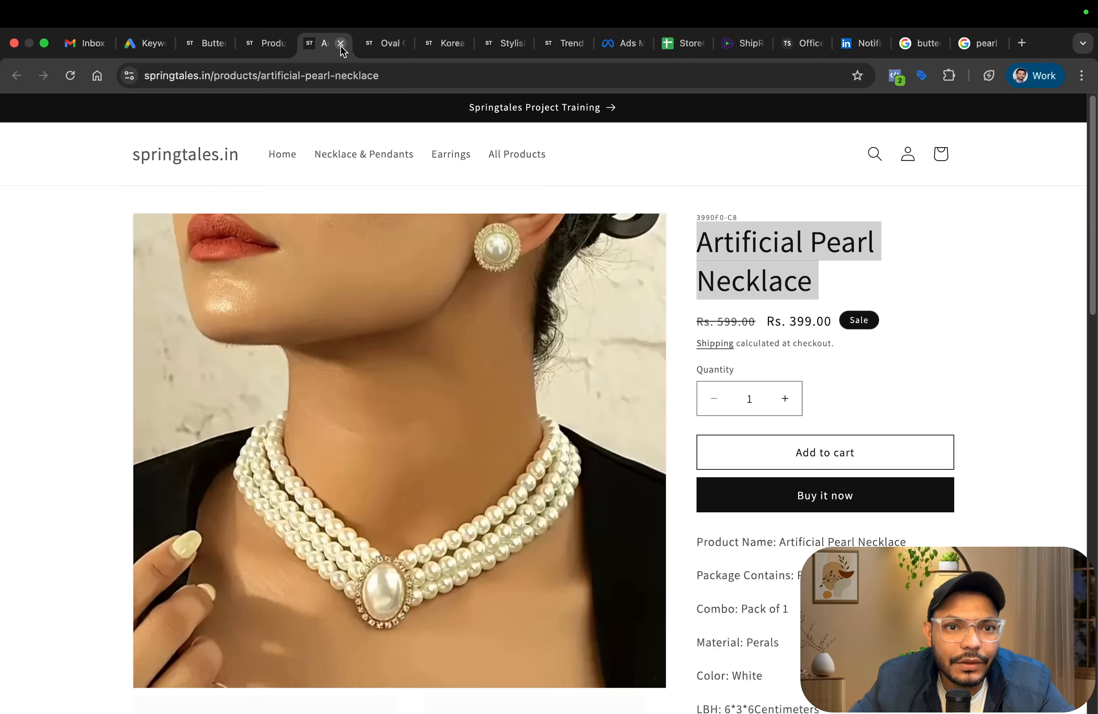
left_click(380, 46)
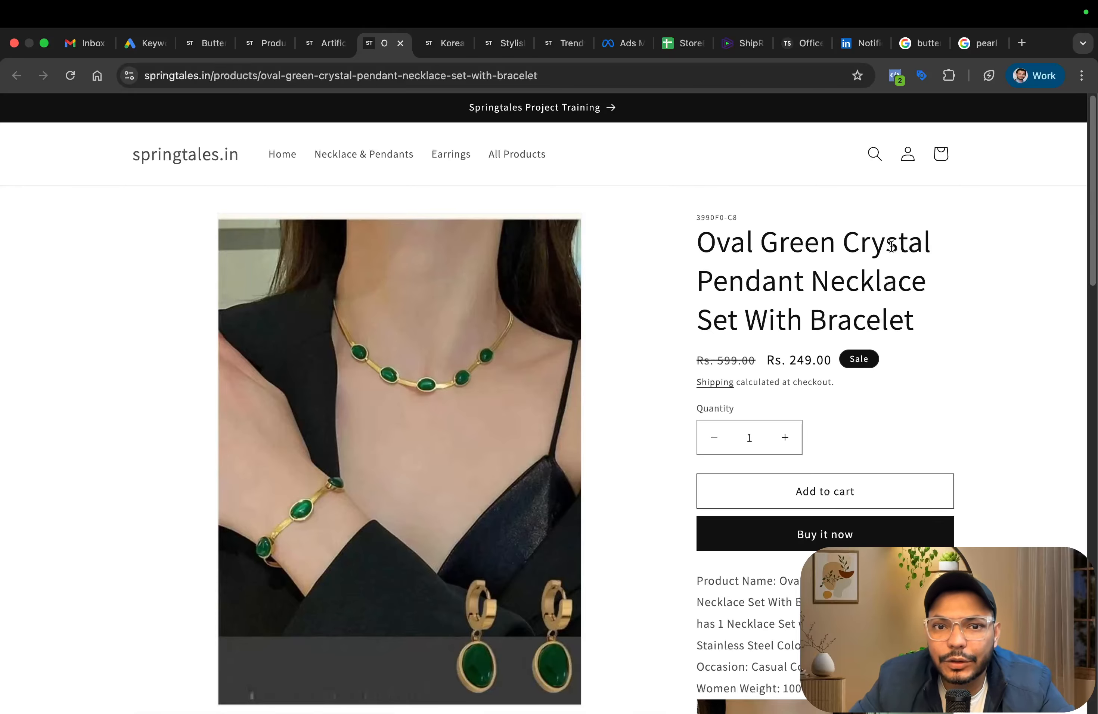
left_click_drag(707, 248, 947, 300)
key("super+c")
In the Google Ads Keyword Planner, replace both pearl seed keywords with "Oval Green Crystal Pendant Necklace" and get the results.
left_click(149, 44)
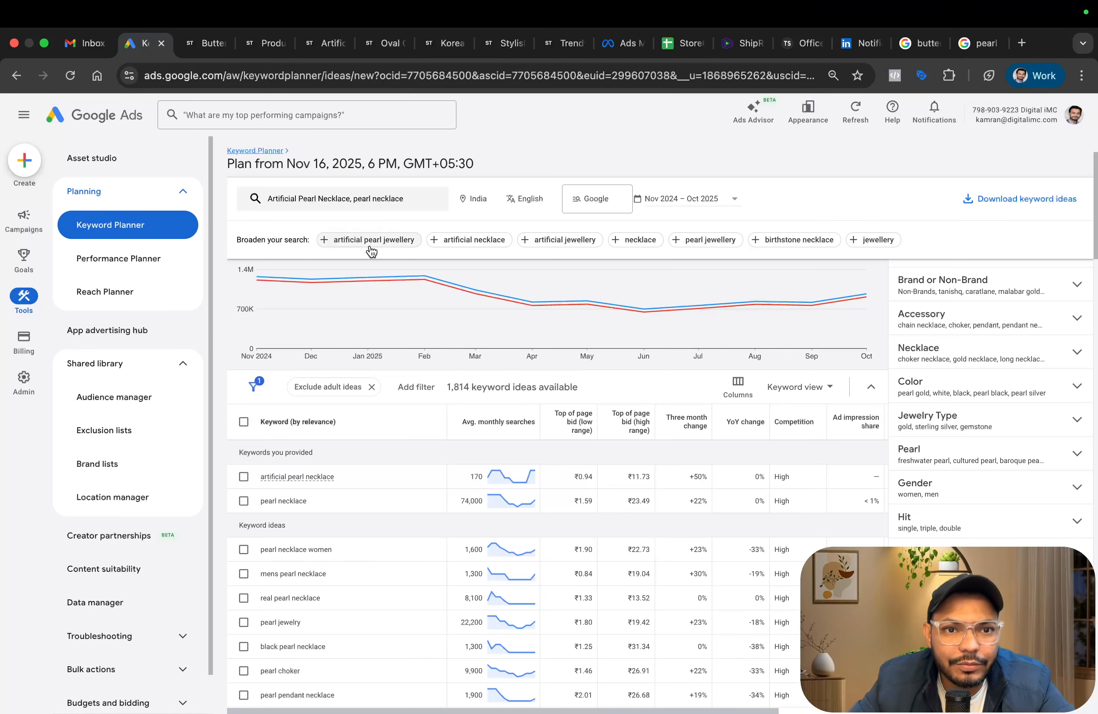
left_click(366, 198)
left_click(383, 288)
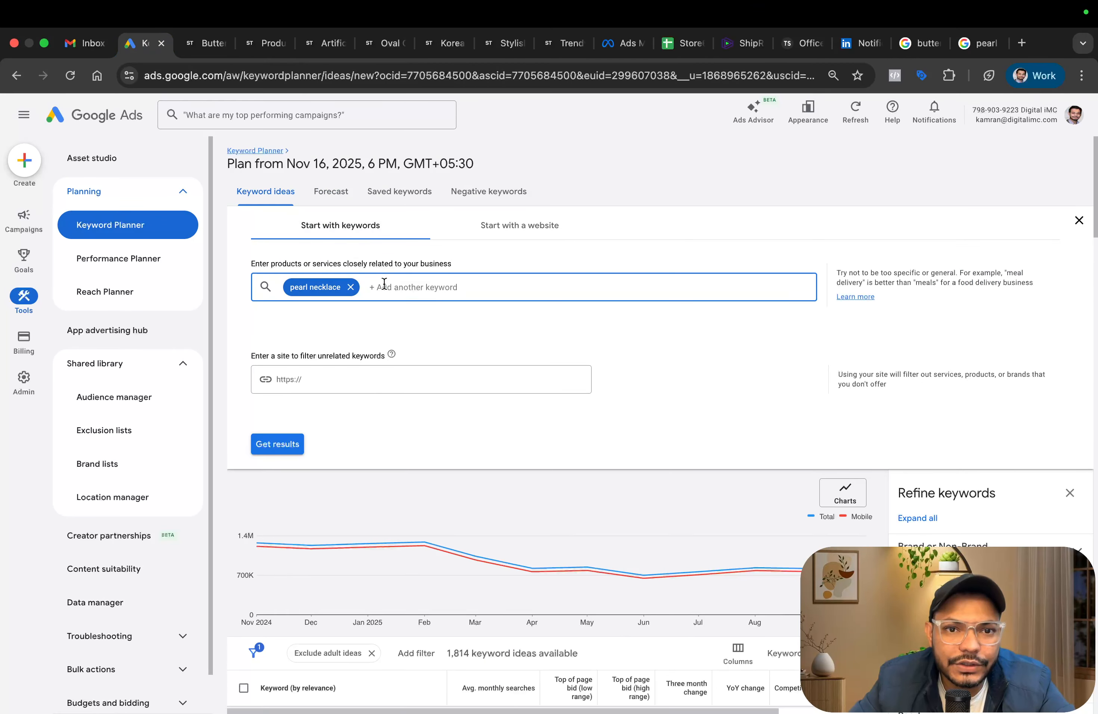
left_click(351, 287)
key("super+v")
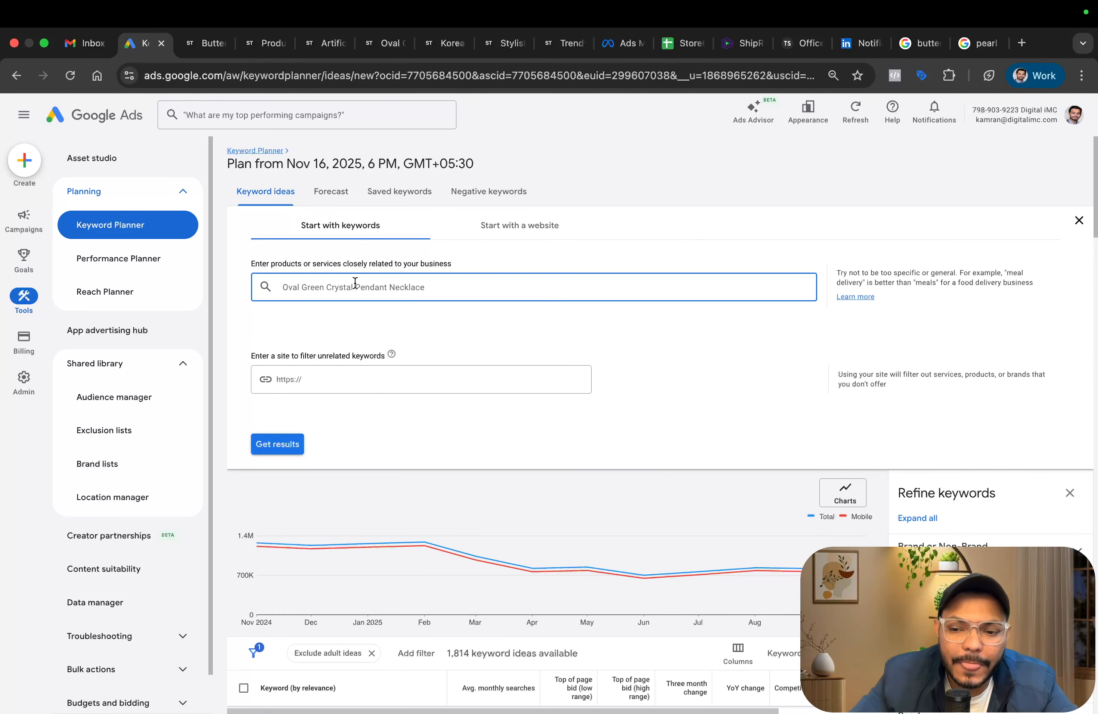
key("Return")
left_click(277, 444)
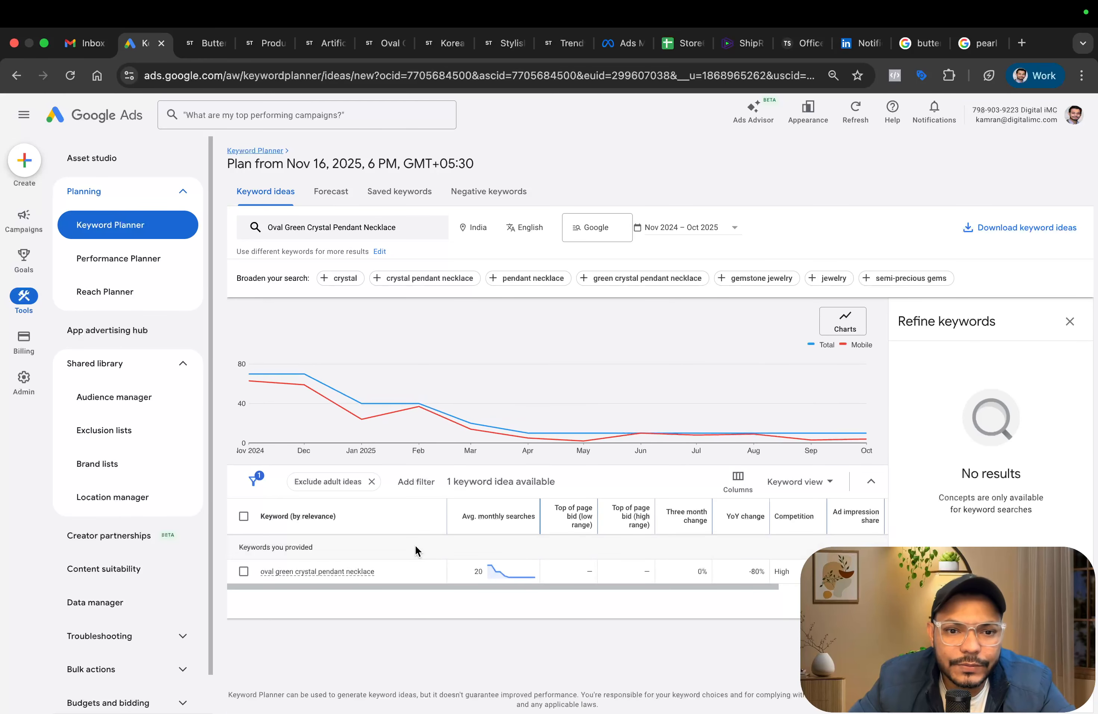
Replace the seed keyword with the shortened "Green Crystal Necklace", get the results and check its search volume.
scroll(430, 278, "up", 1)
left_click(352, 233)
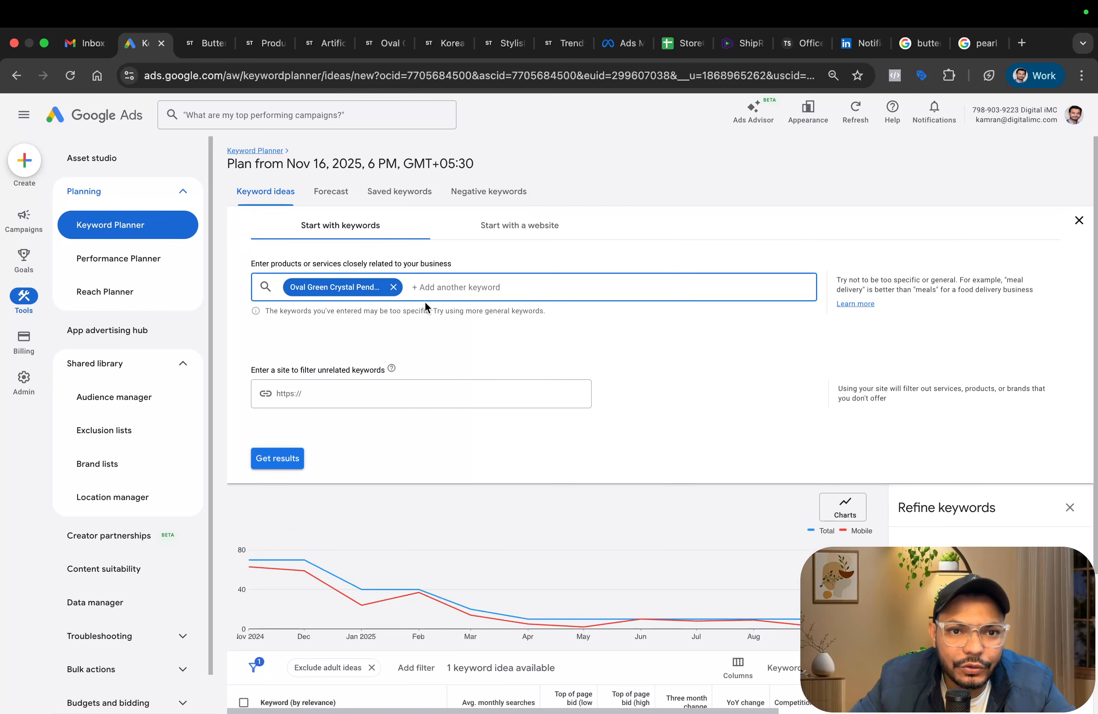
key("super+v")
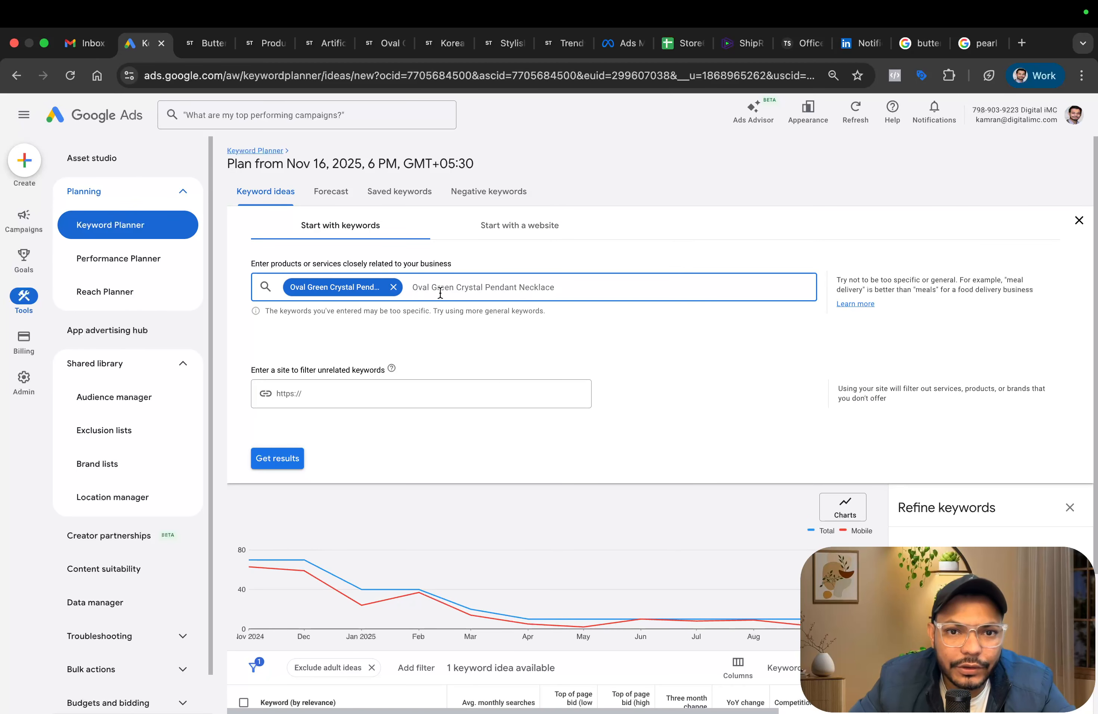
left_click_drag(432, 290, 411, 287)
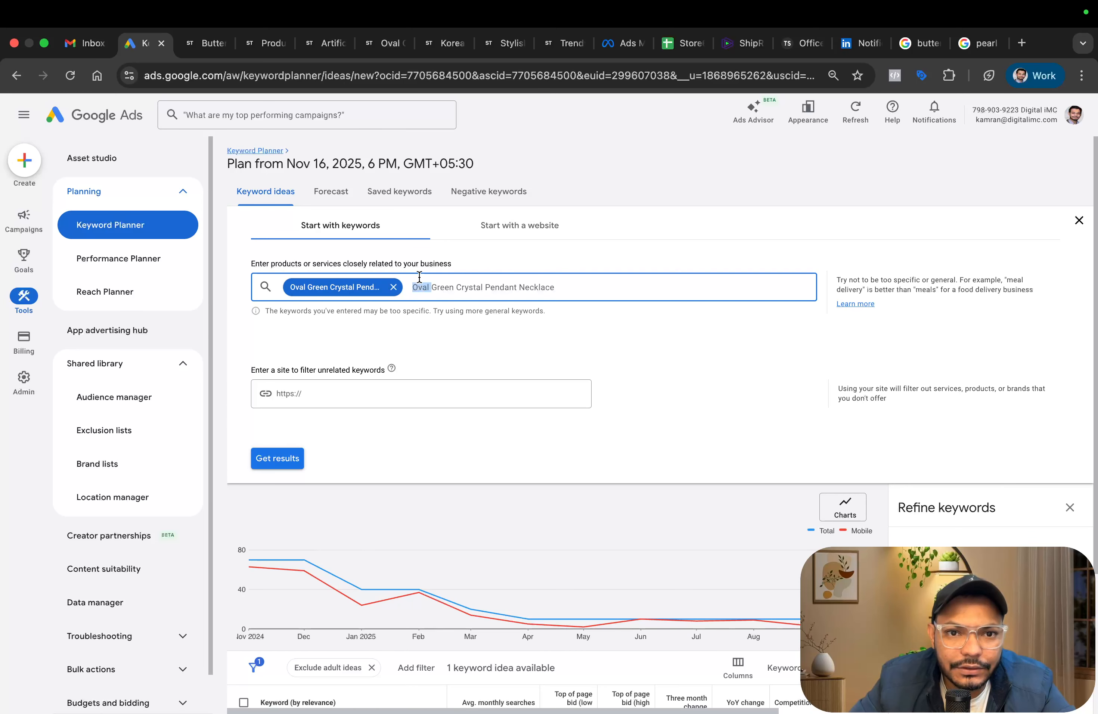
key("BackSpace")
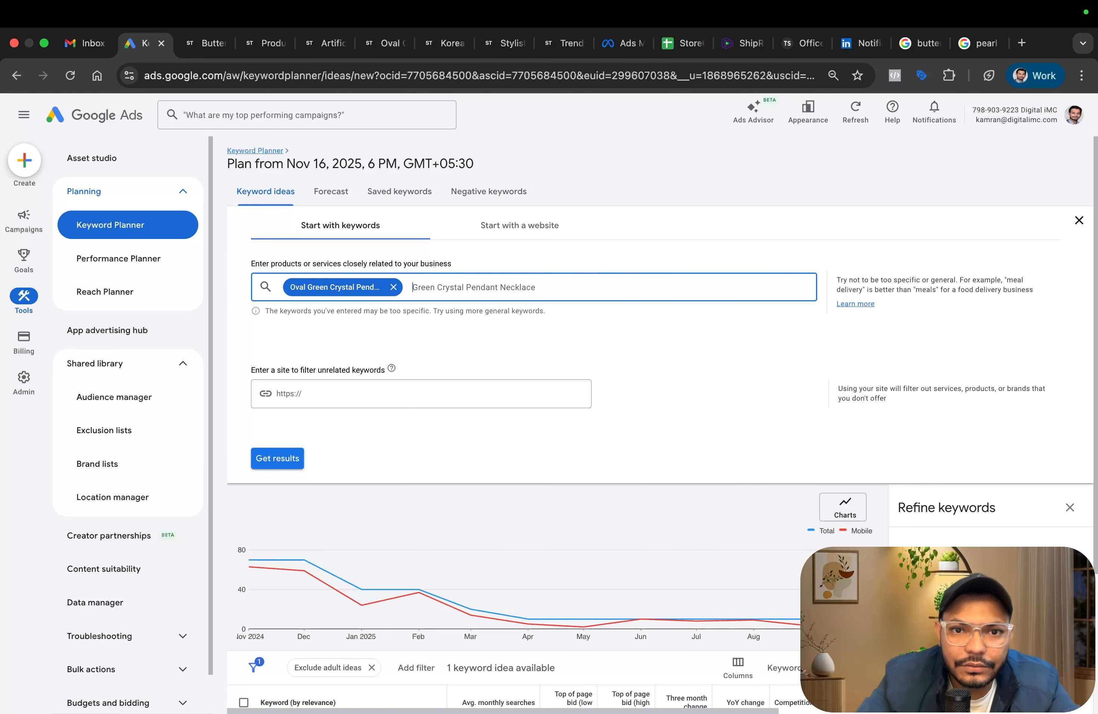
double_click(482, 290)
key("BackSpace")
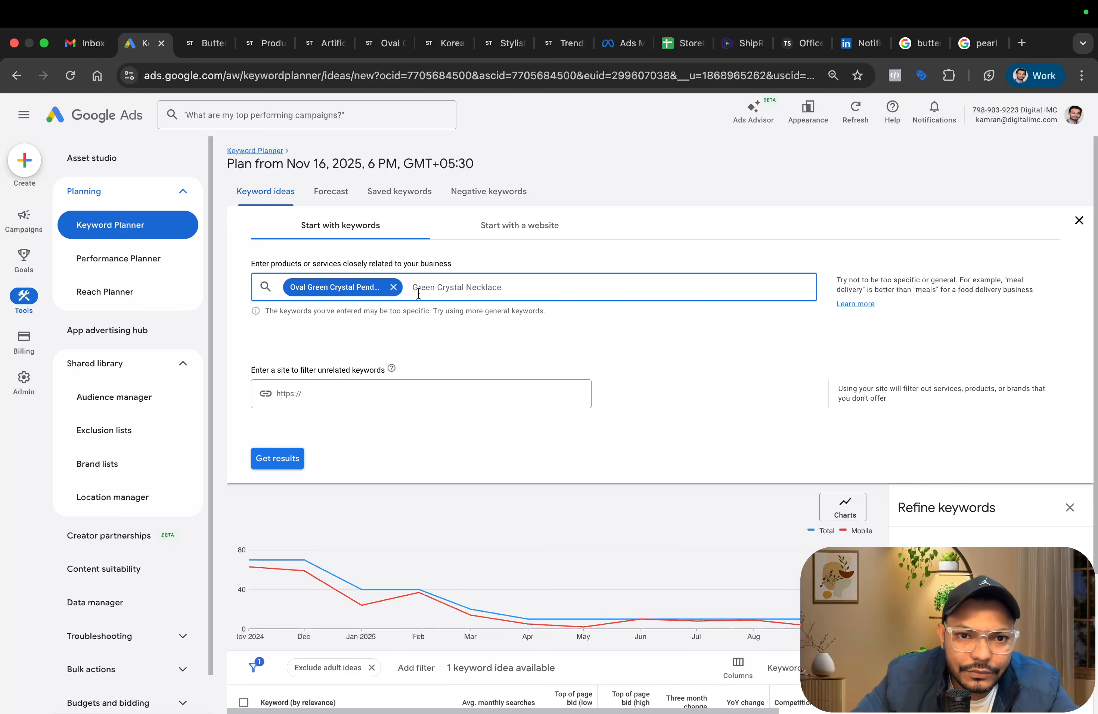
left_click(392, 287)
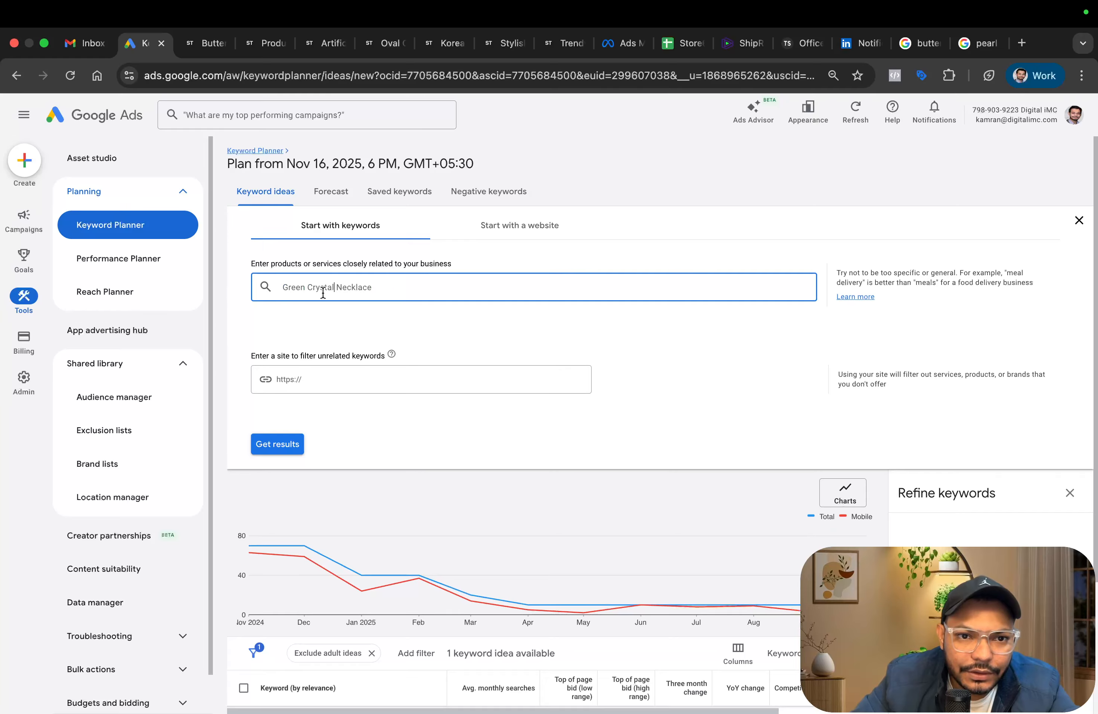
key("Return")
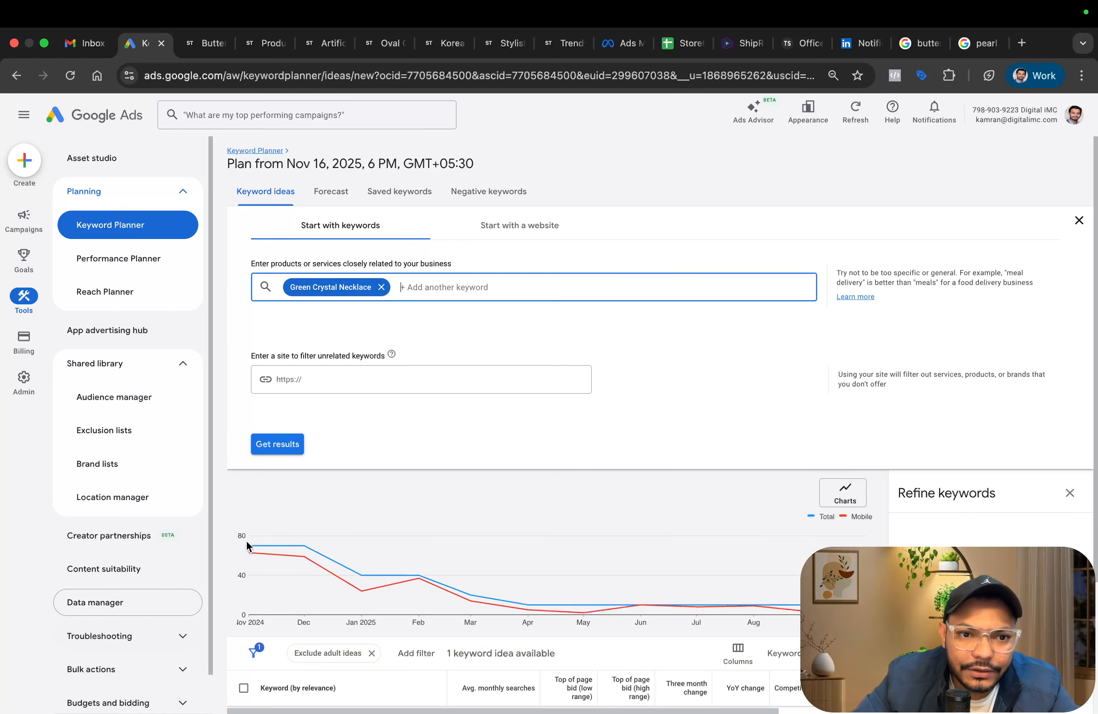
left_click(278, 446)
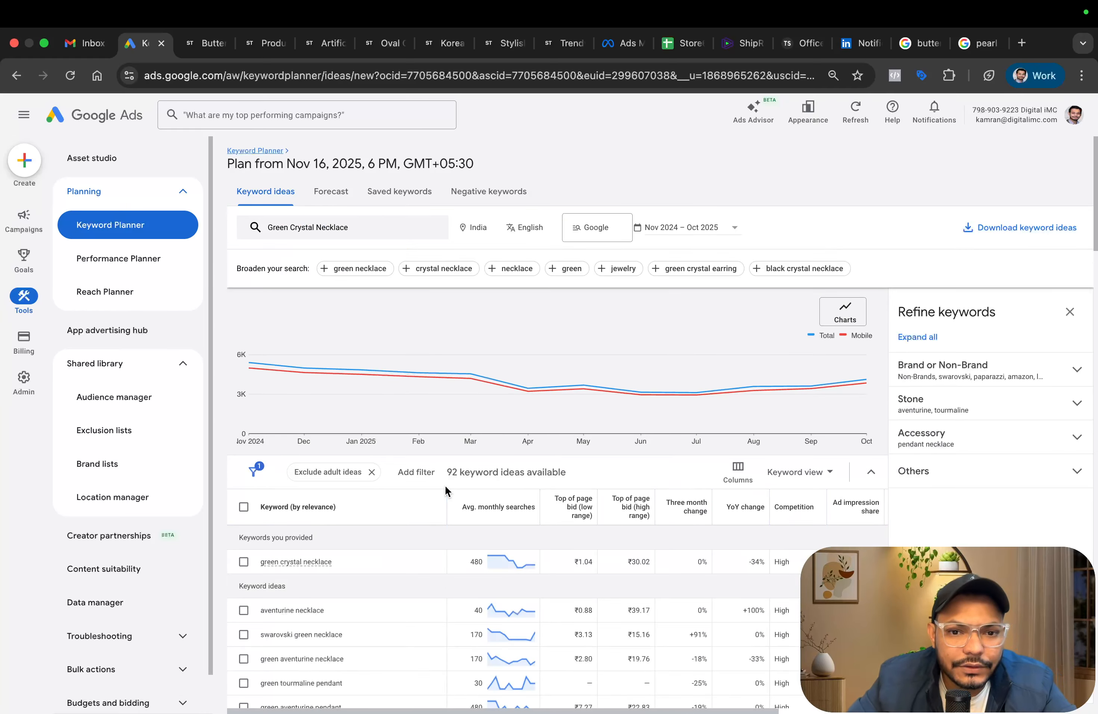
mouse_move(323, 563)
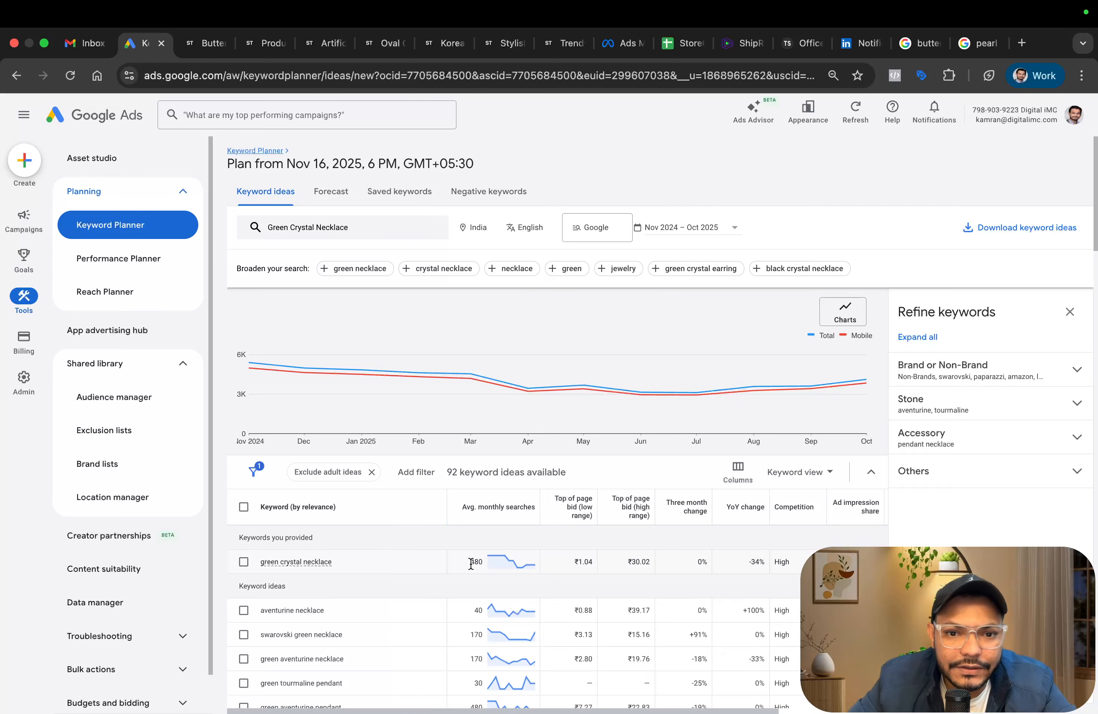
Search Google for "green crystal necklace" in a new browser tab.
key("super+t")
type("b")
key("BackSpace")
key("BackSpace")
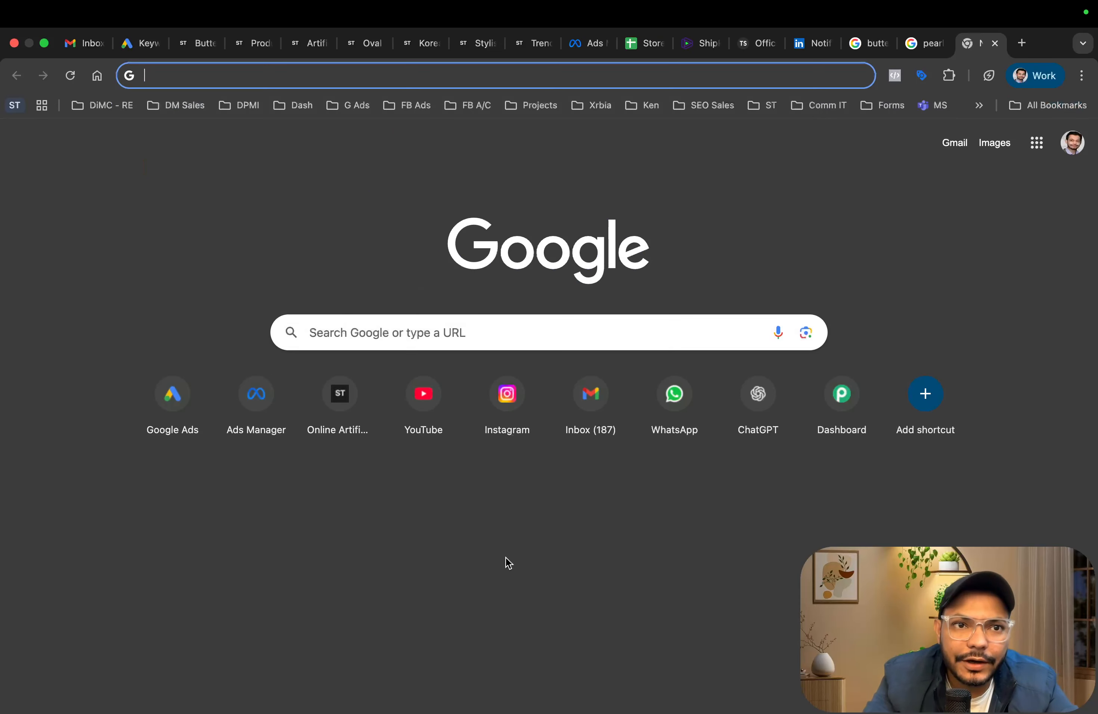
type("green cr")
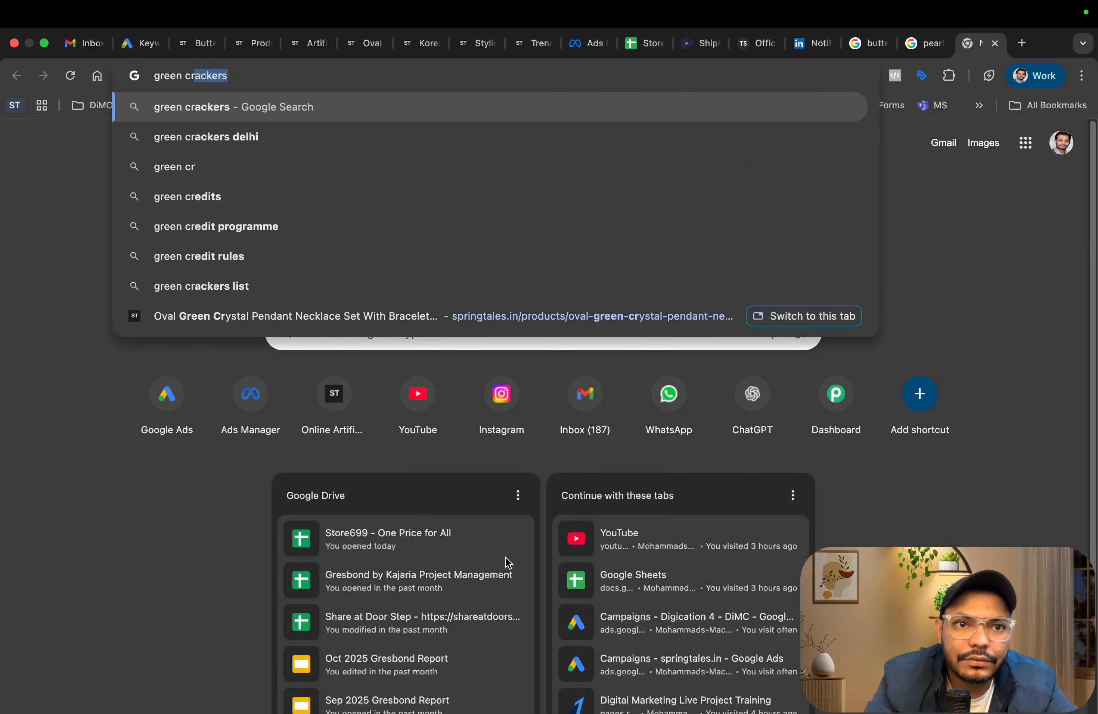
type("ystal neckl")
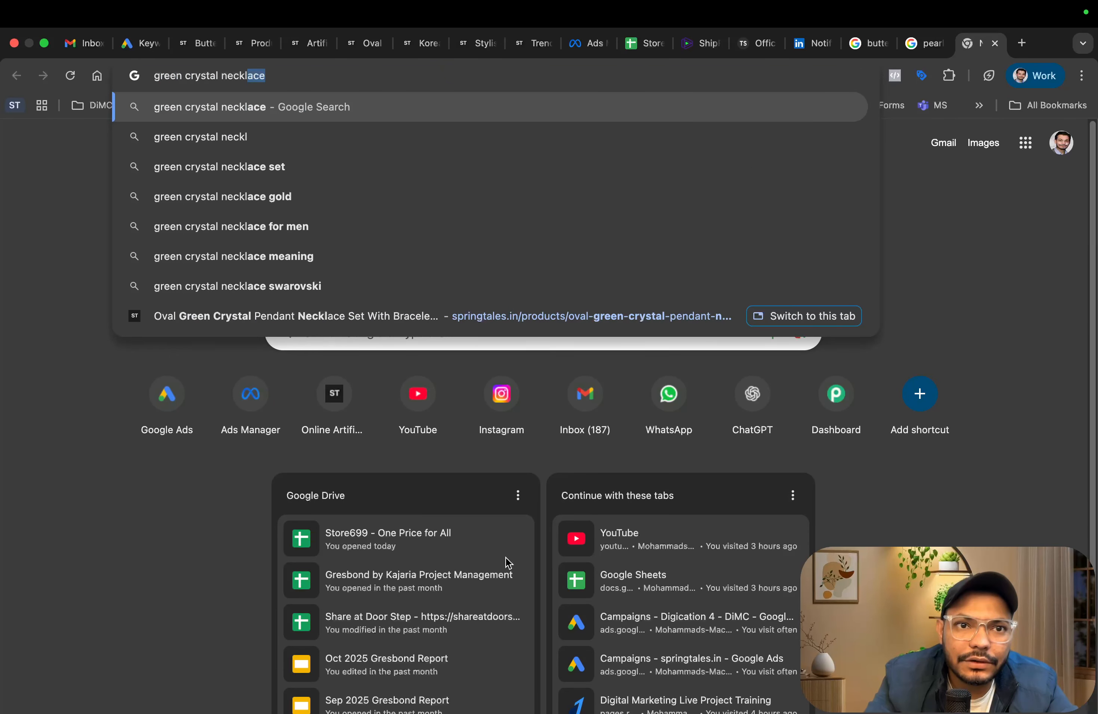
key("Return")
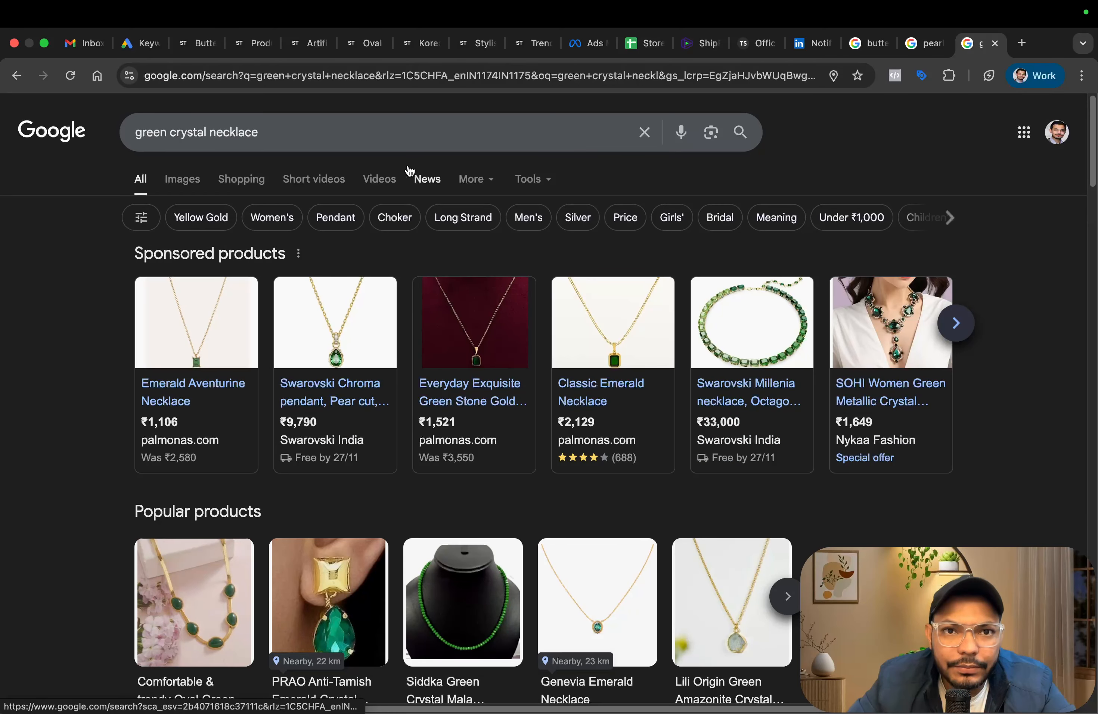
Look through the open springtales.in product pages, comparing the green crystal necklace, Korean pearl stud earrings and butterfly ear cuff titles.
left_click(412, 49)
left_click(468, 51)
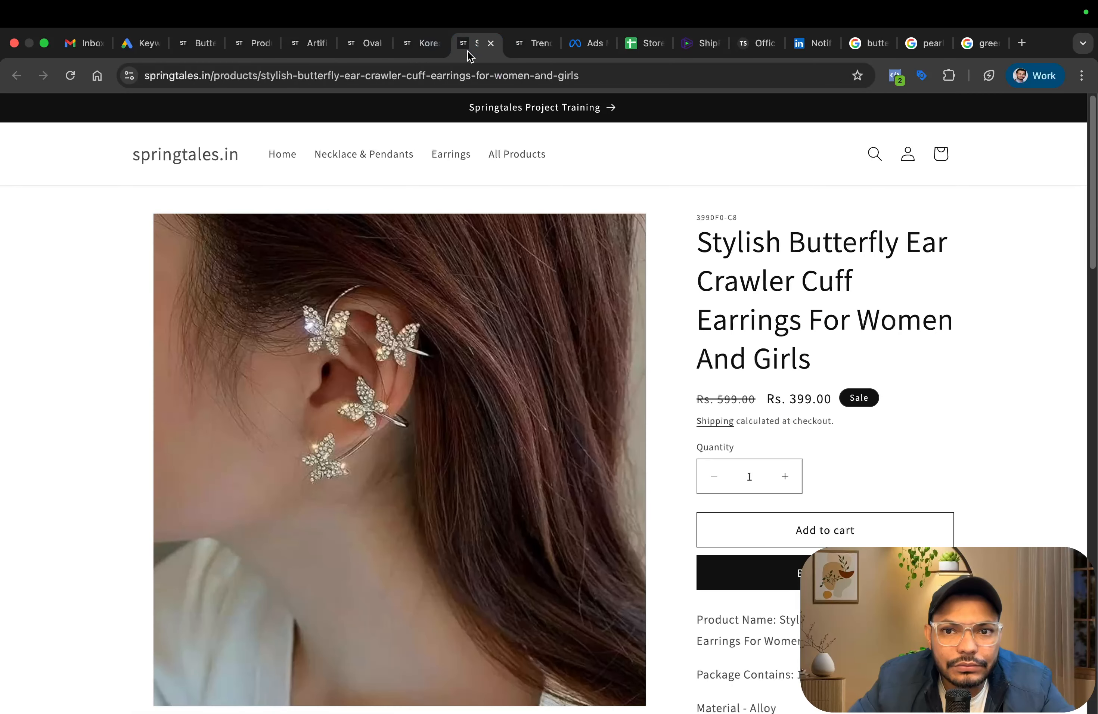
left_click(366, 50)
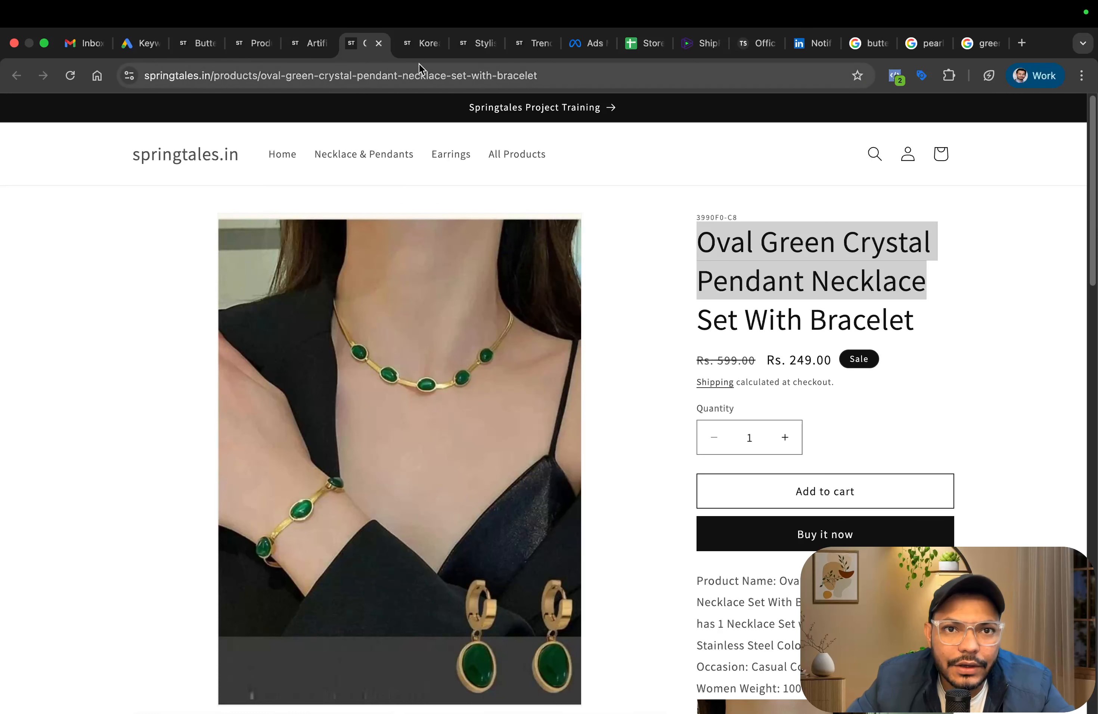
left_click(417, 49)
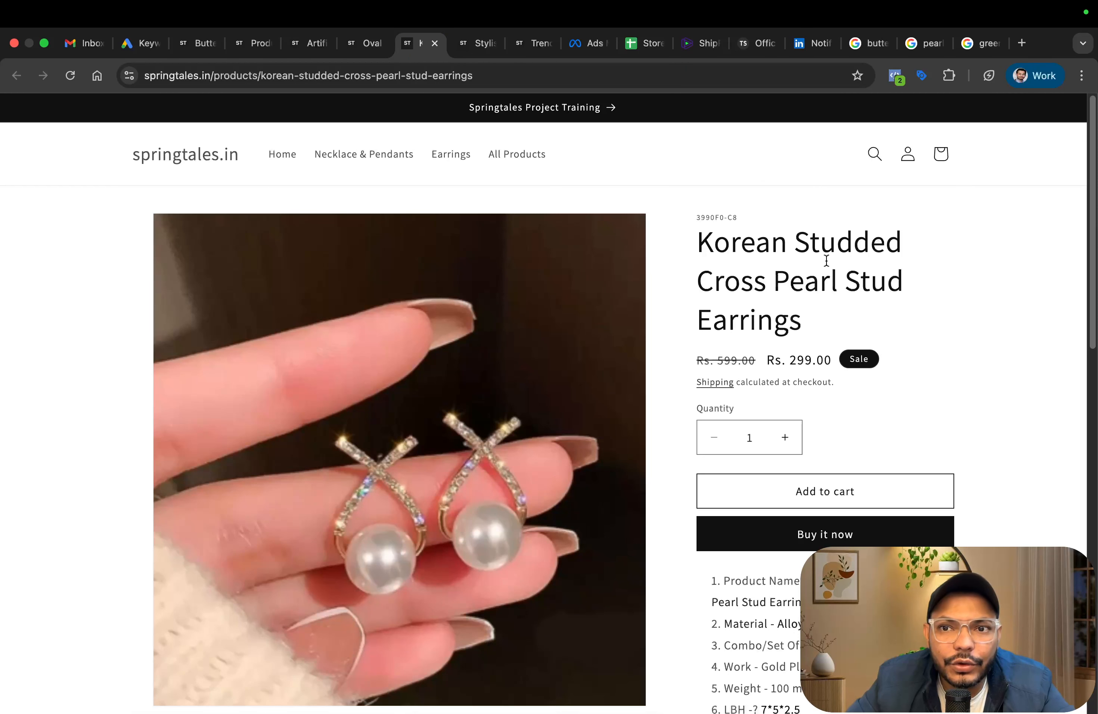
left_click(469, 47)
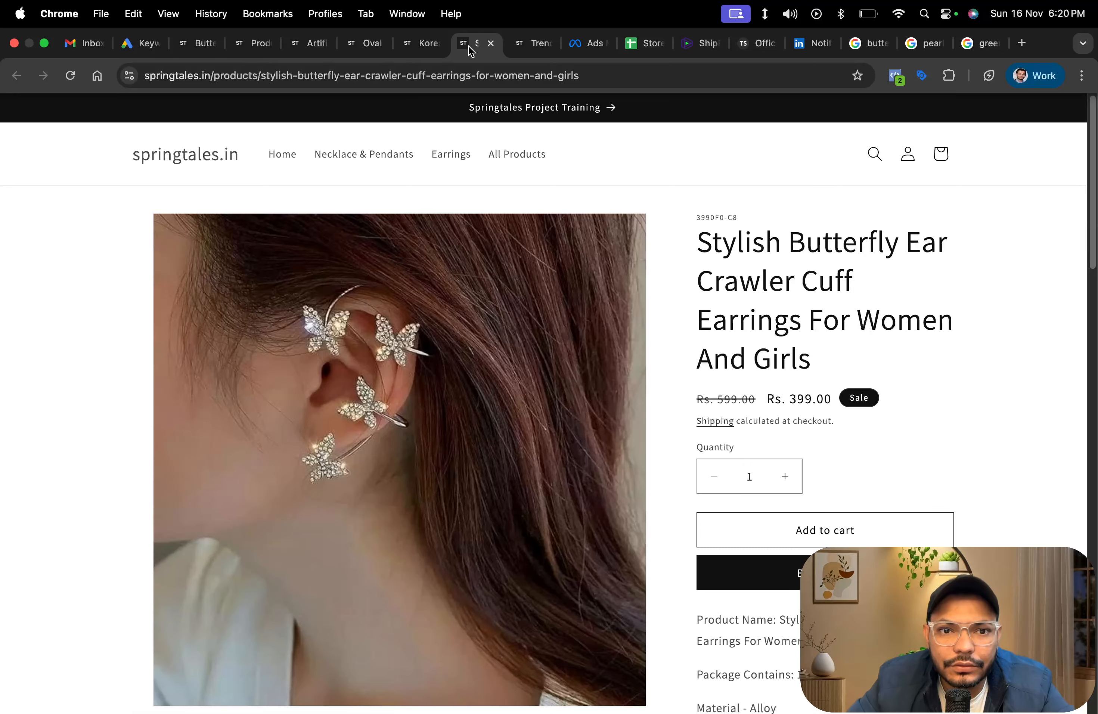
left_click(410, 46)
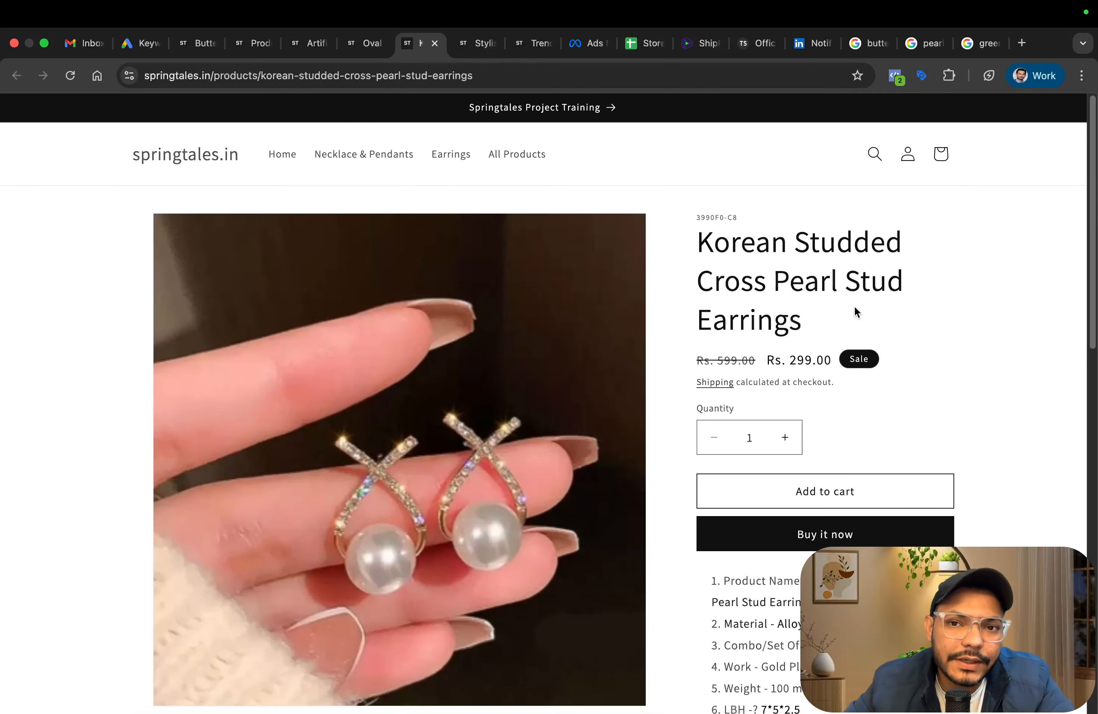
left_click(480, 43)
left_click(410, 44)
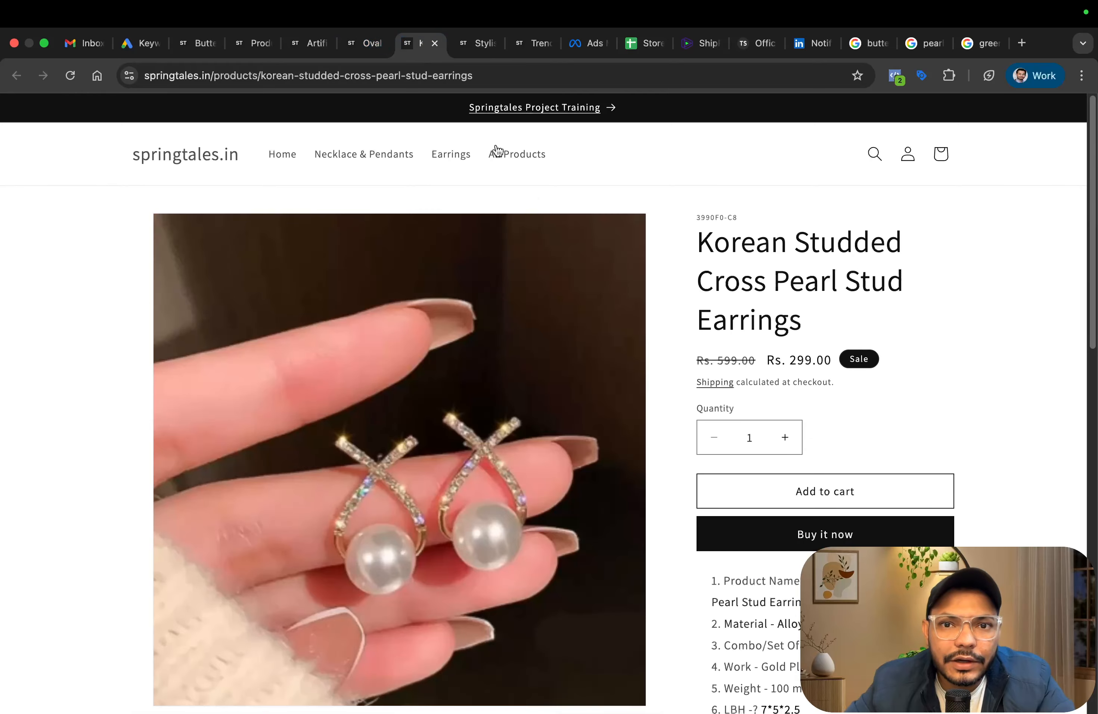
Copy "Cross Pearl Stud Earrings" from the title on the Korean stud earrings product page.
left_click_drag(807, 243, 838, 284)
left_click(718, 292)
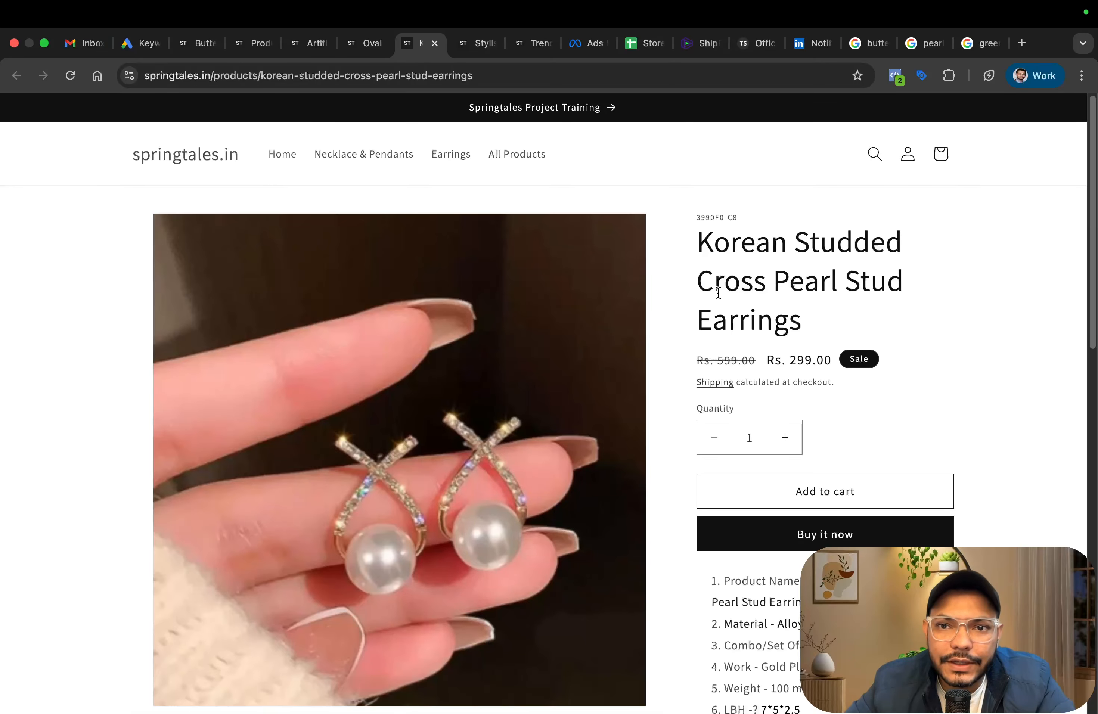
left_click_drag(686, 284, 903, 317)
key("ctrl+c")
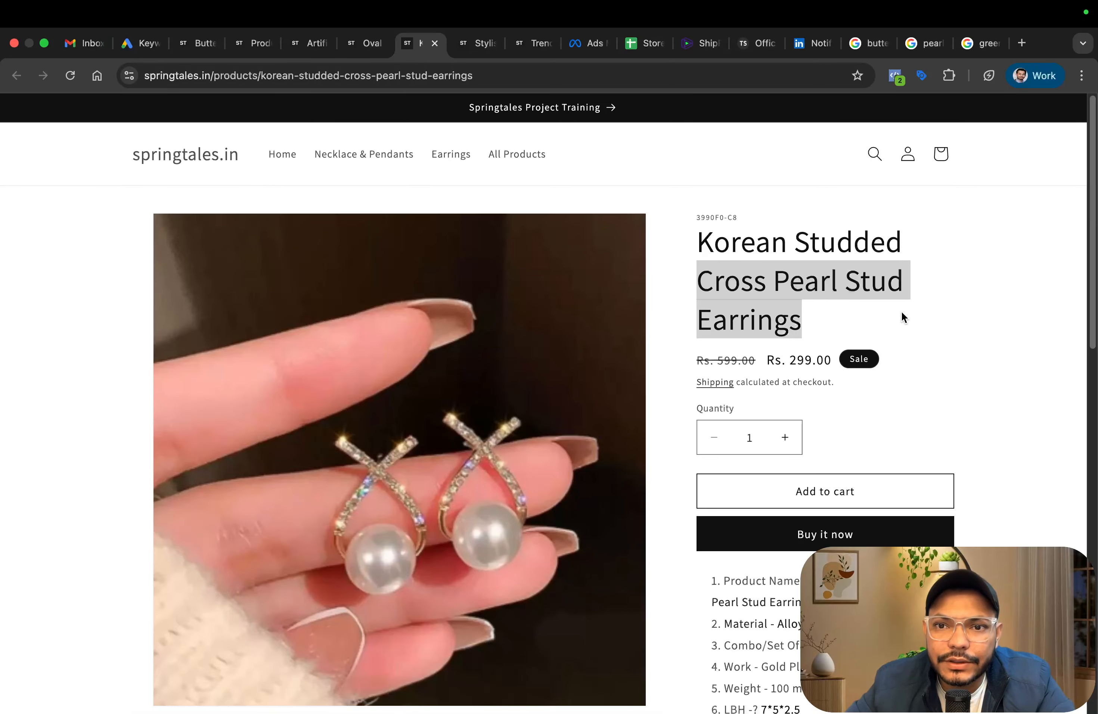
In the Google Ads Keyword Planner, replace the green crystal seed keyword with "Cross Pearl Stud Earrings".
left_click(137, 44)
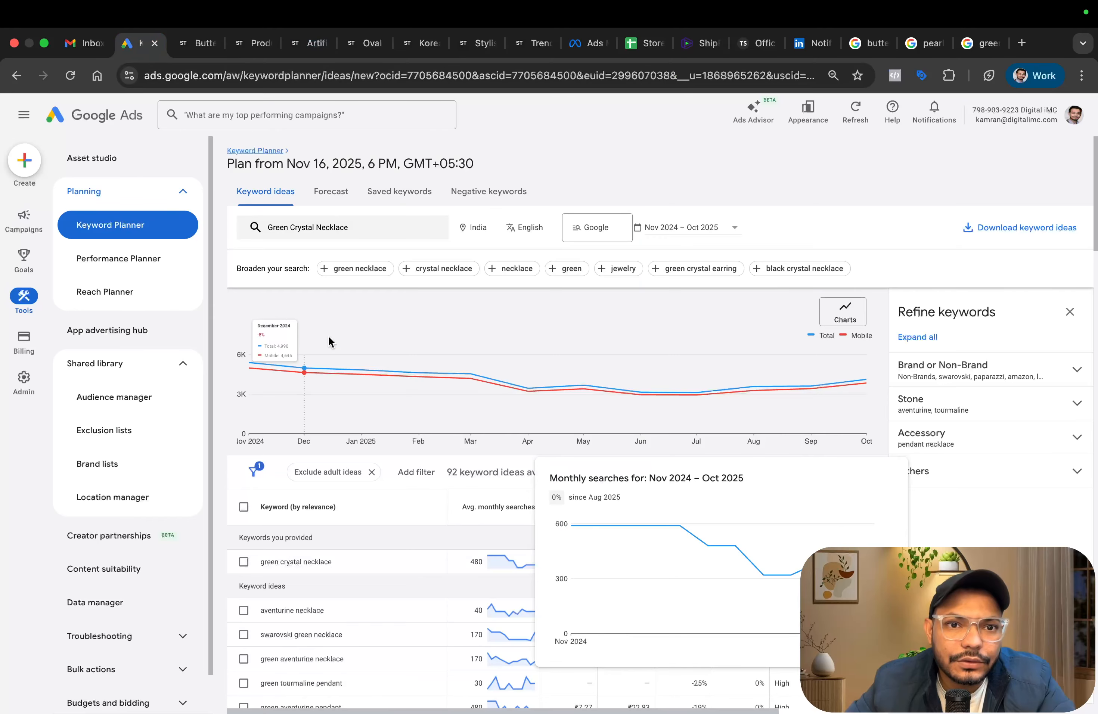
left_click(336, 226)
left_click(379, 287)
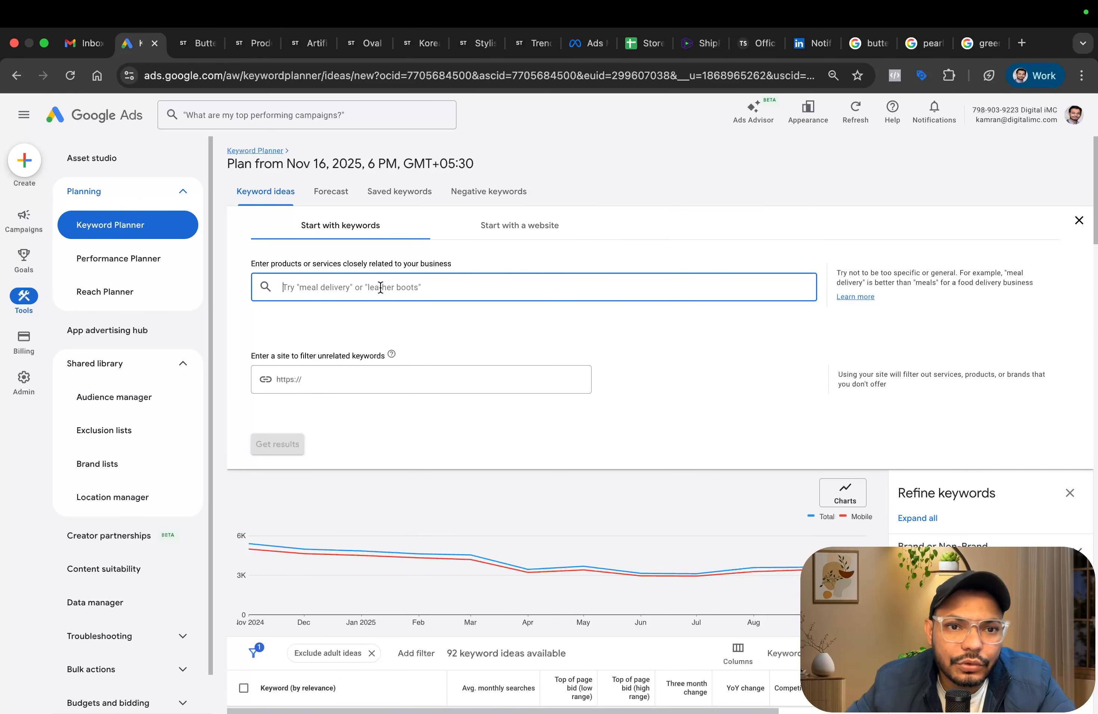
key("ctrl+v")
key("Return")
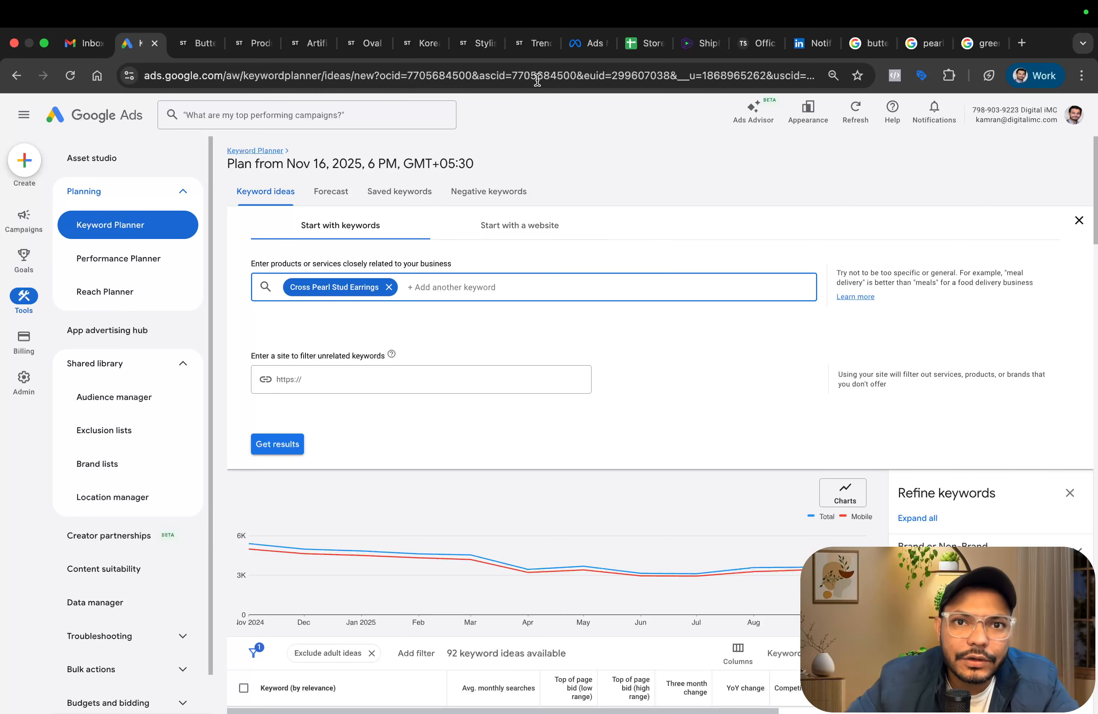
Copy "Butterfly Ear Crawler Cuff Earrings" from the title on the butterfly ear cuff product page.
left_click(533, 56)
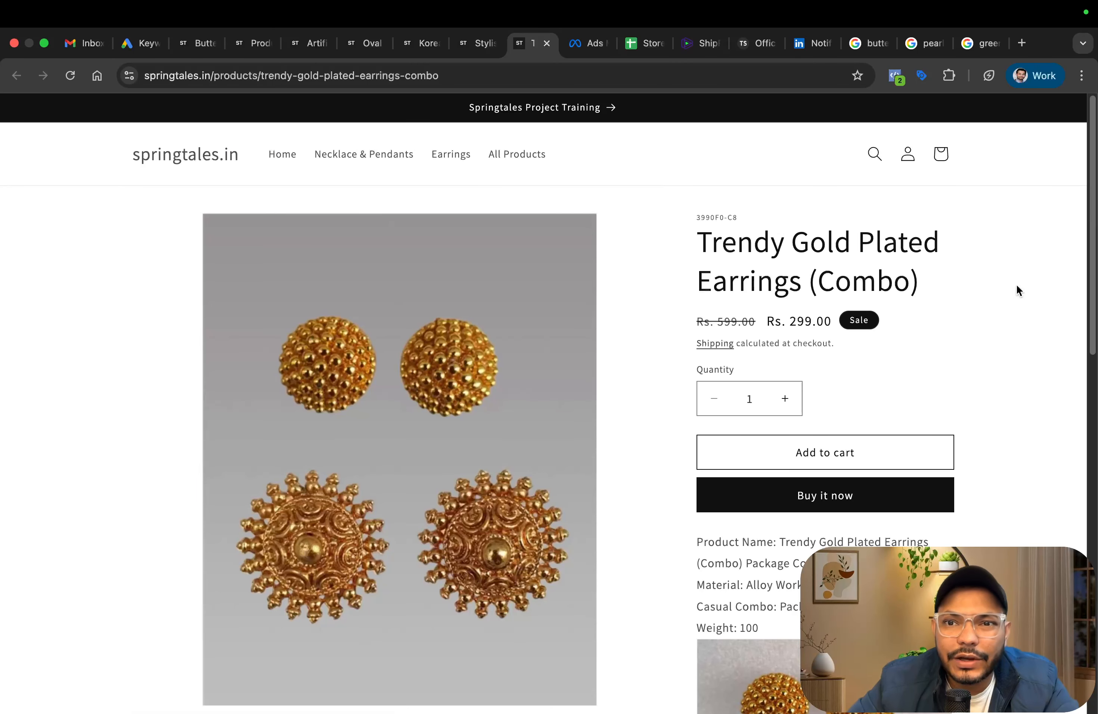
left_click(485, 43)
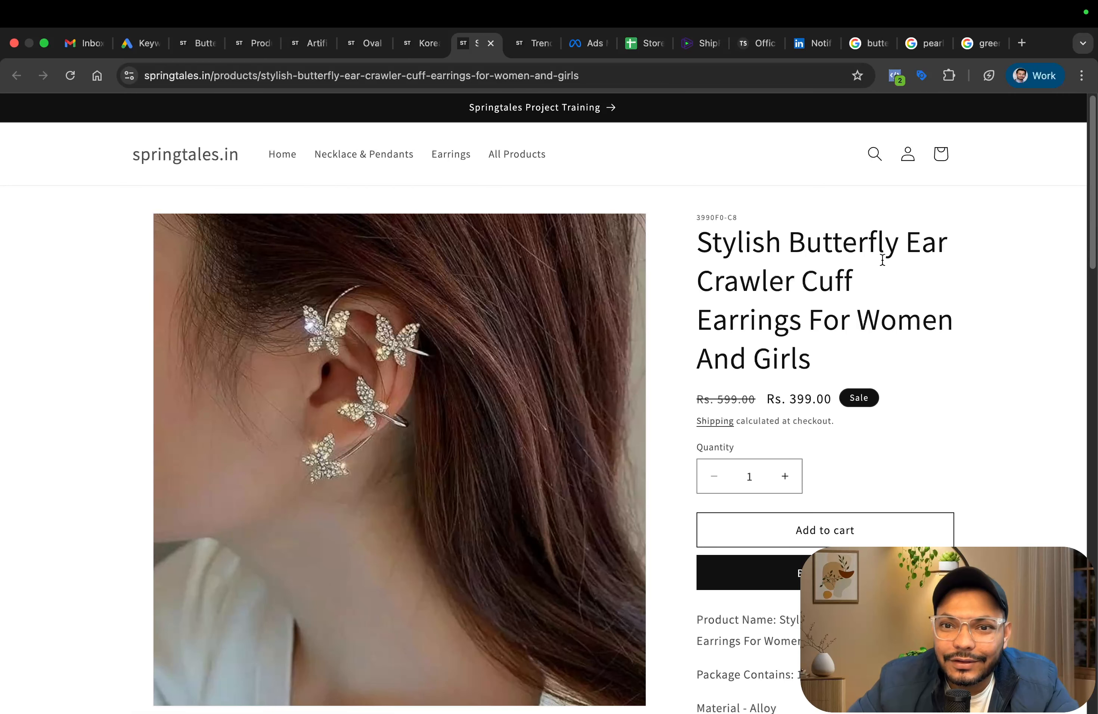
left_click_drag(692, 325, 956, 342)
left_click(895, 273)
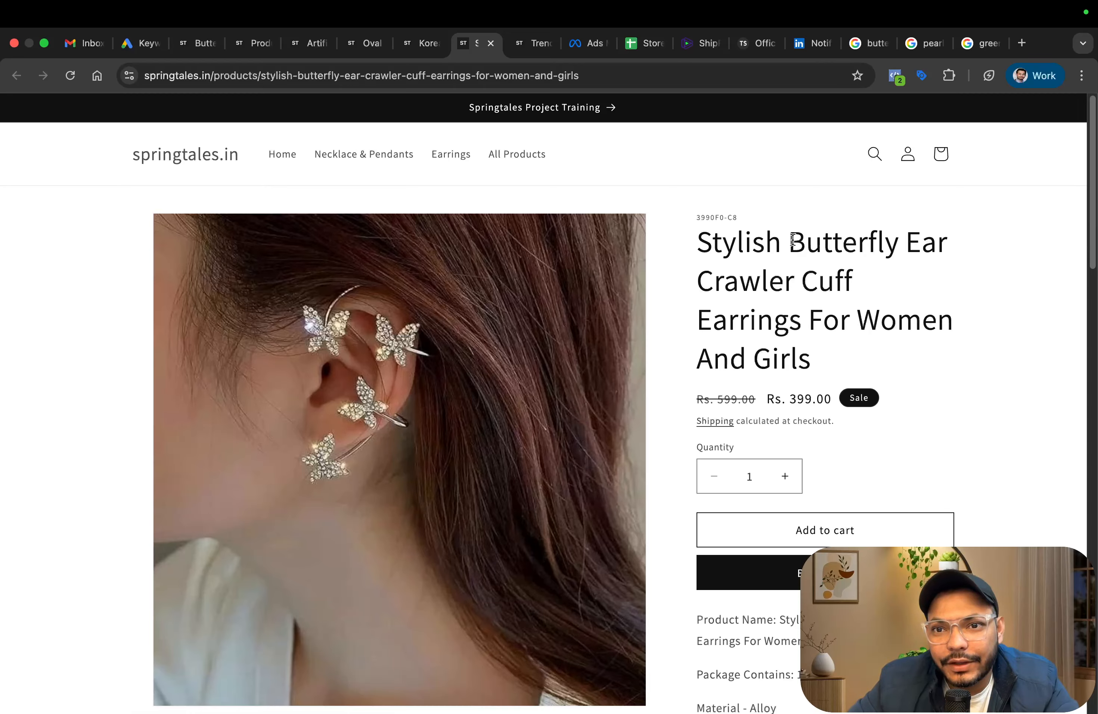
left_click_drag(785, 240, 804, 320)
key("super+c")
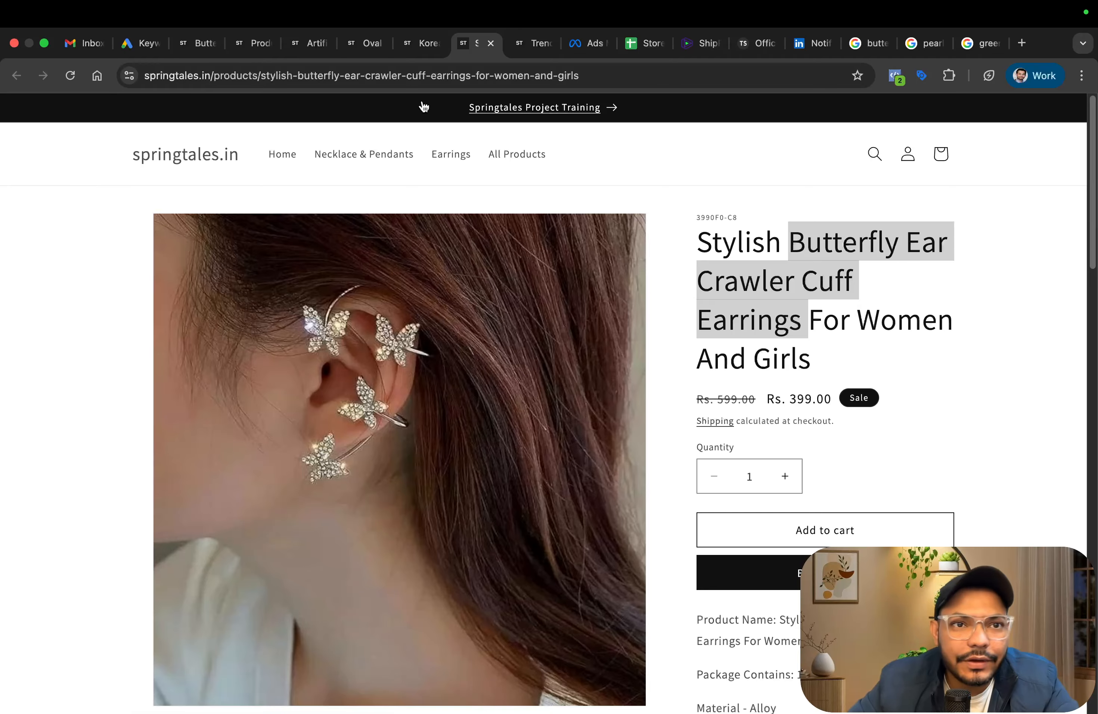
Add "Butterfly Ear Crawler Cuff Earrings" as a second seed keyword in the Keyword Planner and get the keyword ideas.
left_click(136, 42)
key("super+v")
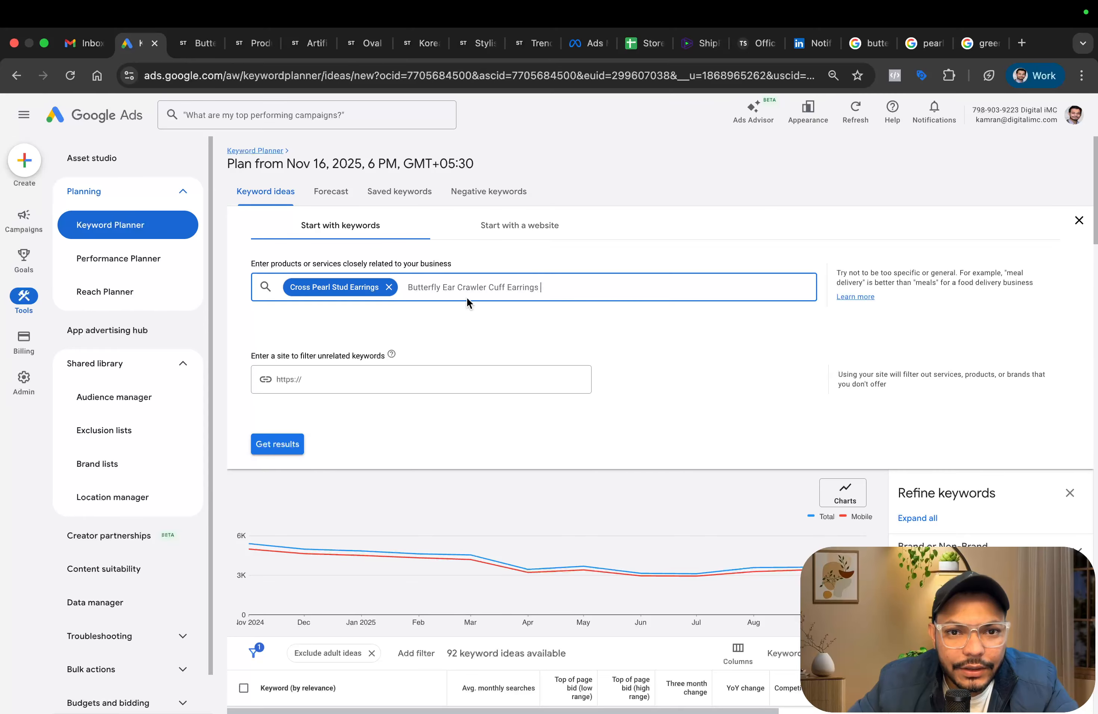
key("Return")
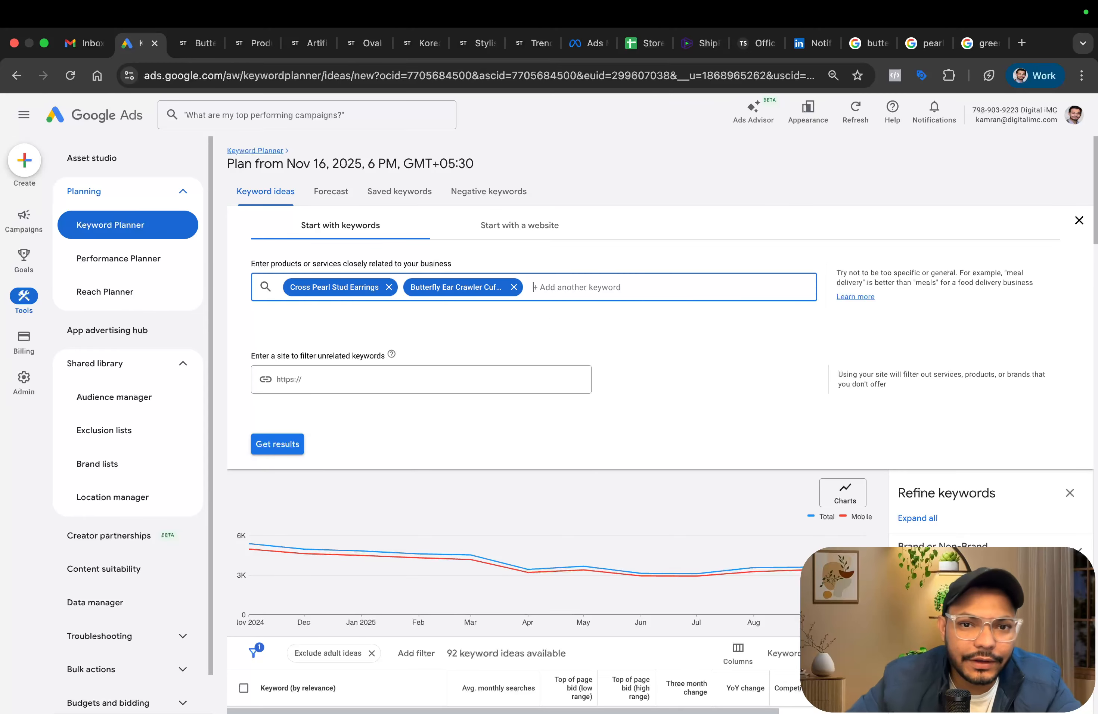
left_click(276, 444)
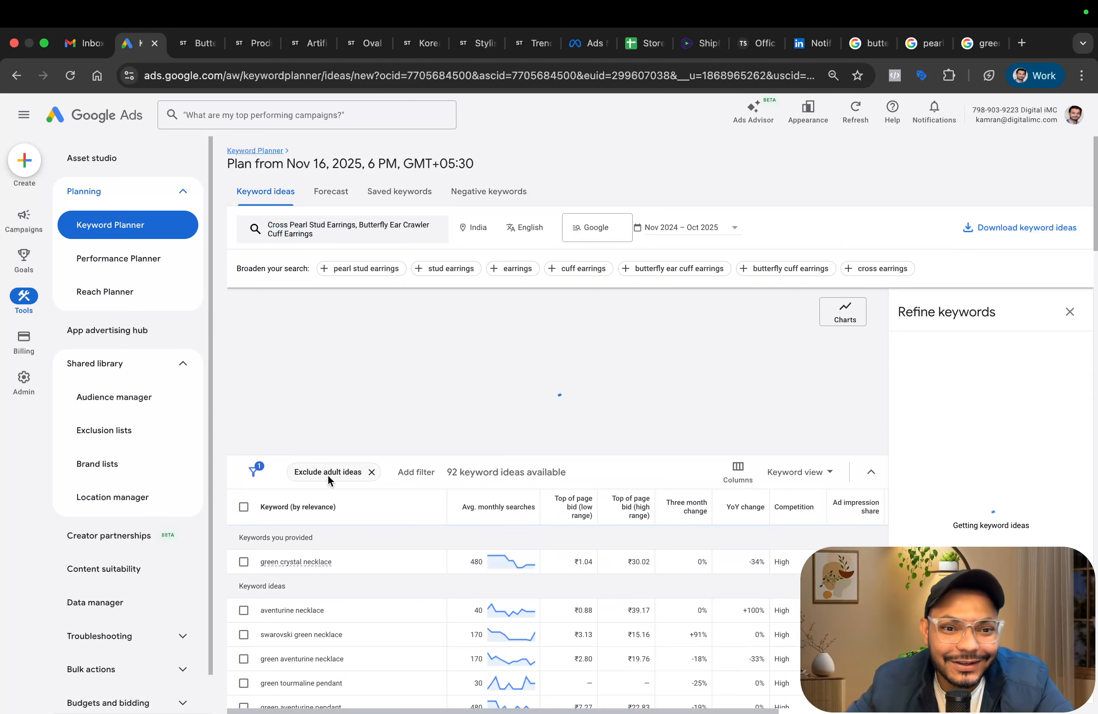
Remove the butterfly ear cuff seed keyword and get keyword ideas for "Cross Pearl Stud Earrings" alone.
left_click(399, 245)
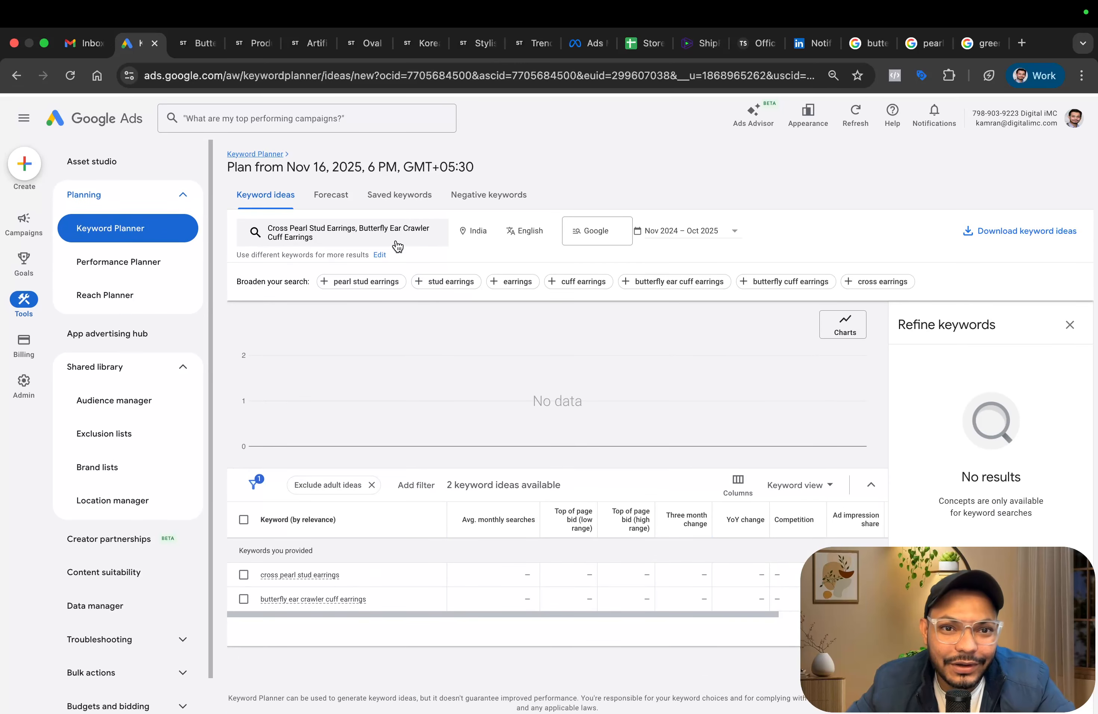
left_click(514, 287)
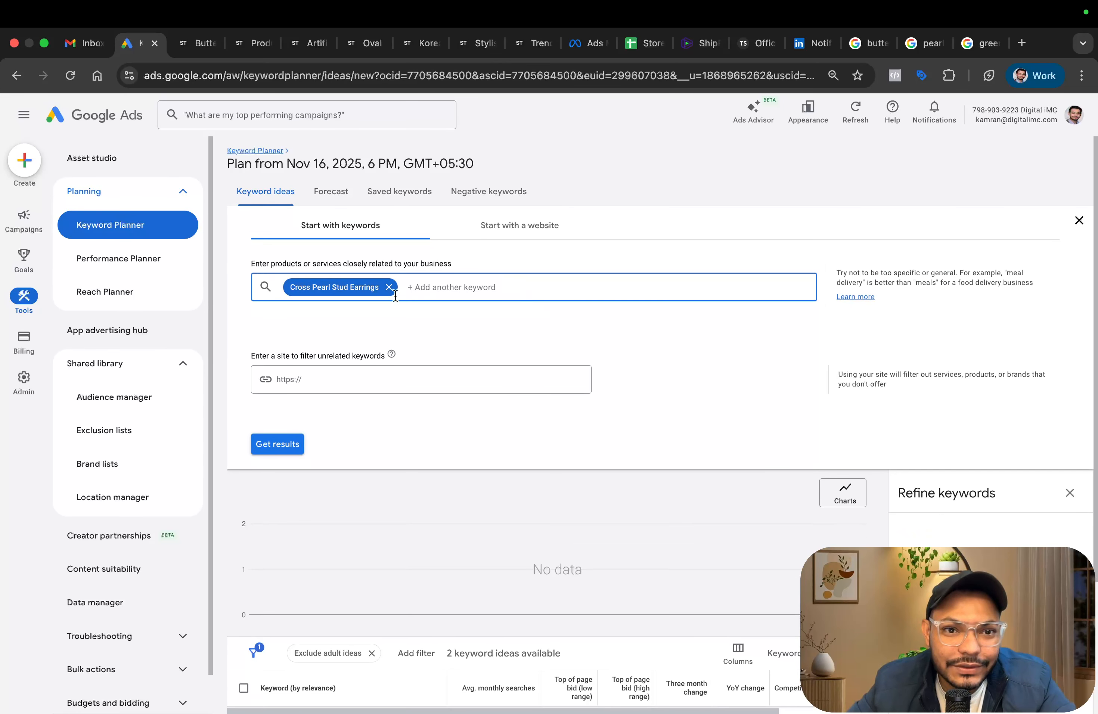
left_click(282, 443)
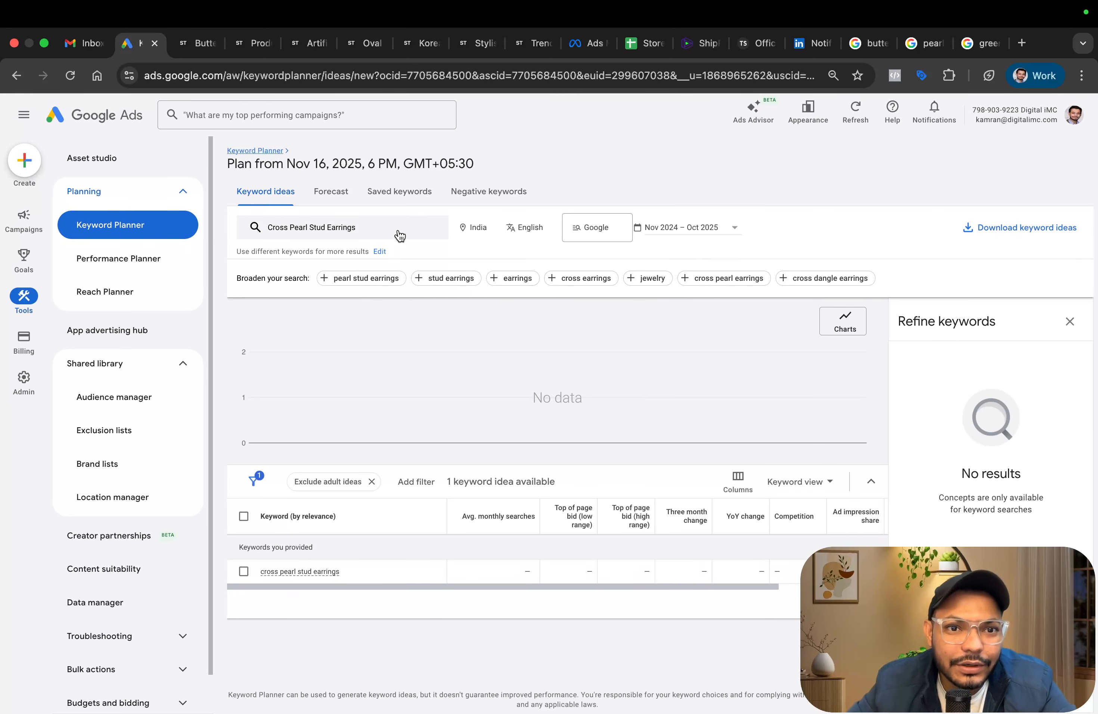
Add "pearl earring" as a seed keyword beside "Cross Pearl Stud Earrings" and get the keyword ideas.
left_click(398, 236)
type("per")
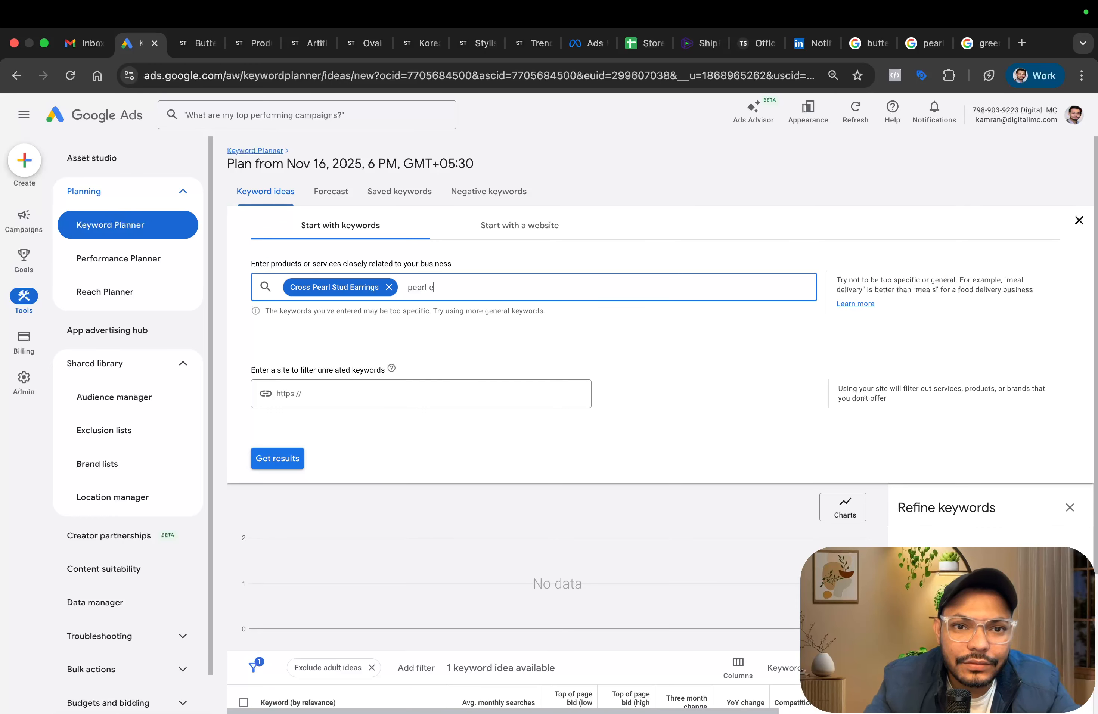
type("rl earring")
key("Return")
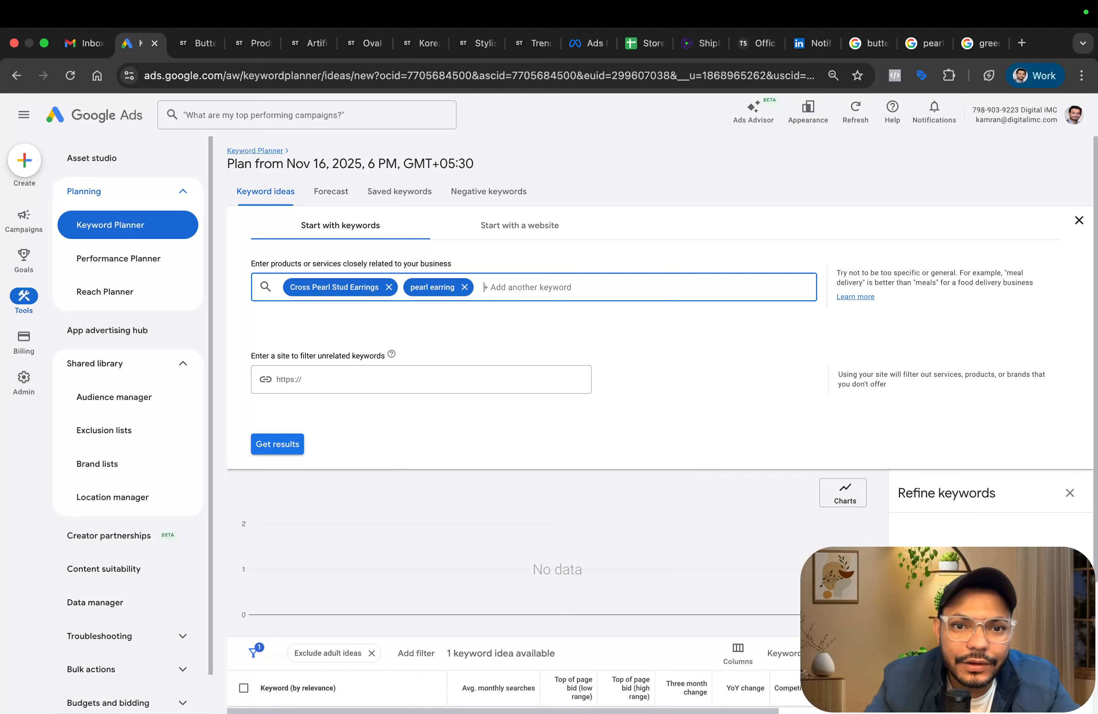
left_click(277, 445)
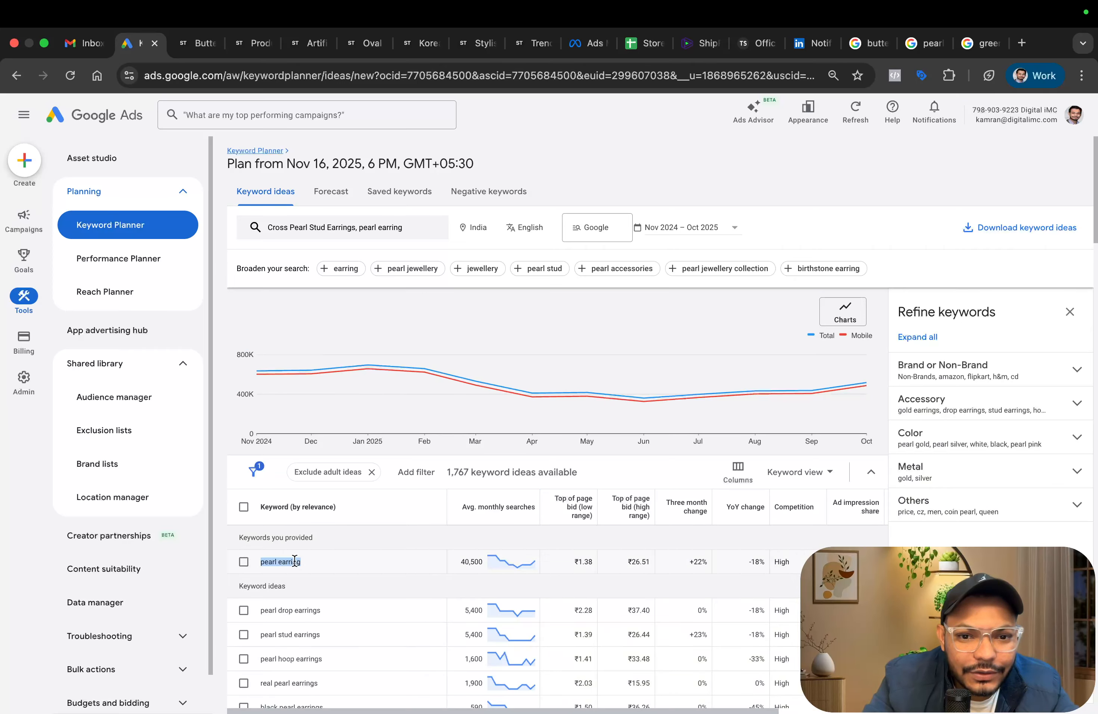
Copy the keyword "pearl earring" from the keyword ideas and search Google for it in a new browser tab.
key("ctrl+c")
key("ctrl+t")
key("ctrl+v")
key("Return")
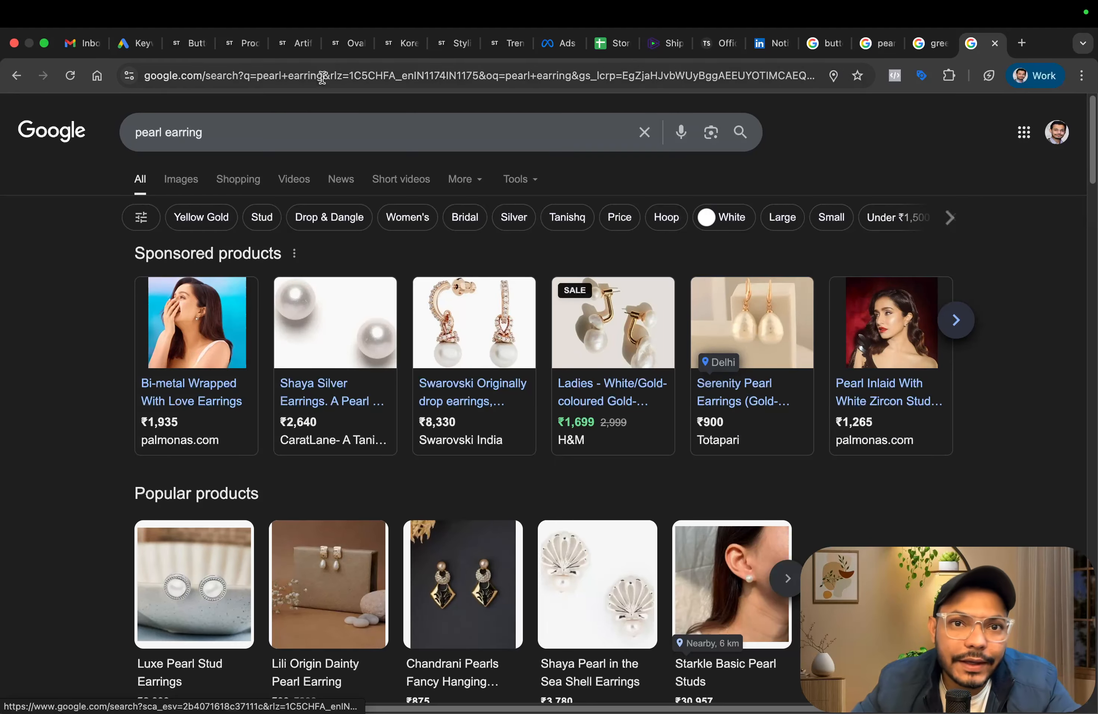
Return to Google Ads, open the springtales.in campaigns list and start creating a new campaign.
left_click(717, 47)
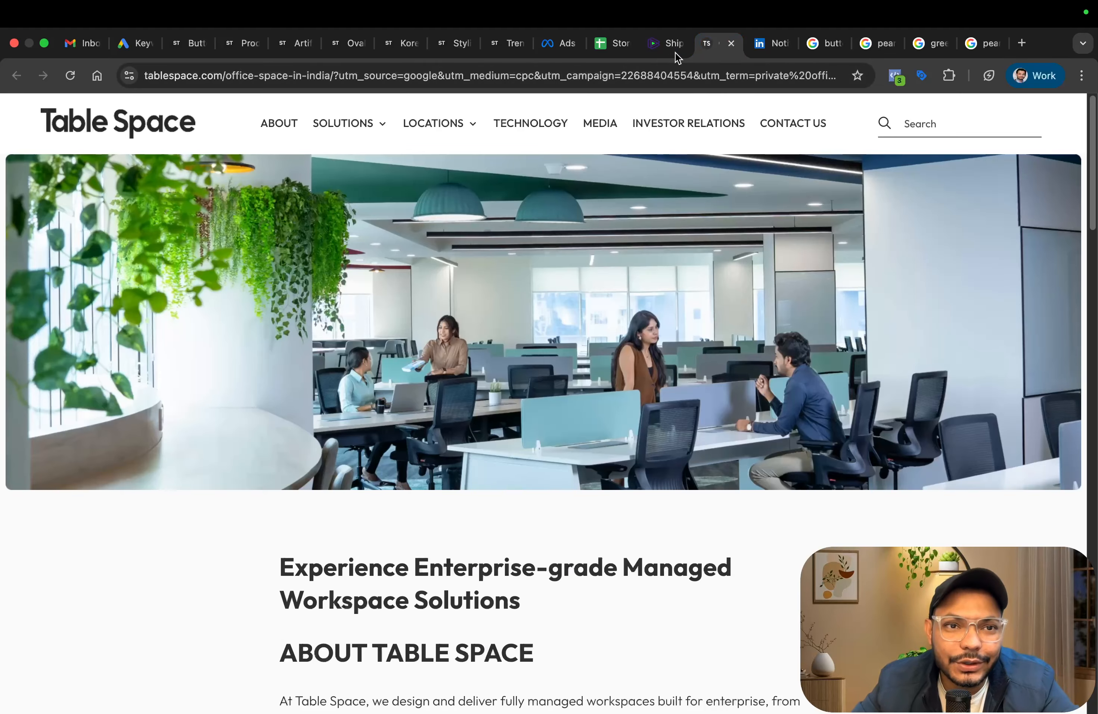
left_click(139, 44)
left_click(87, 47)
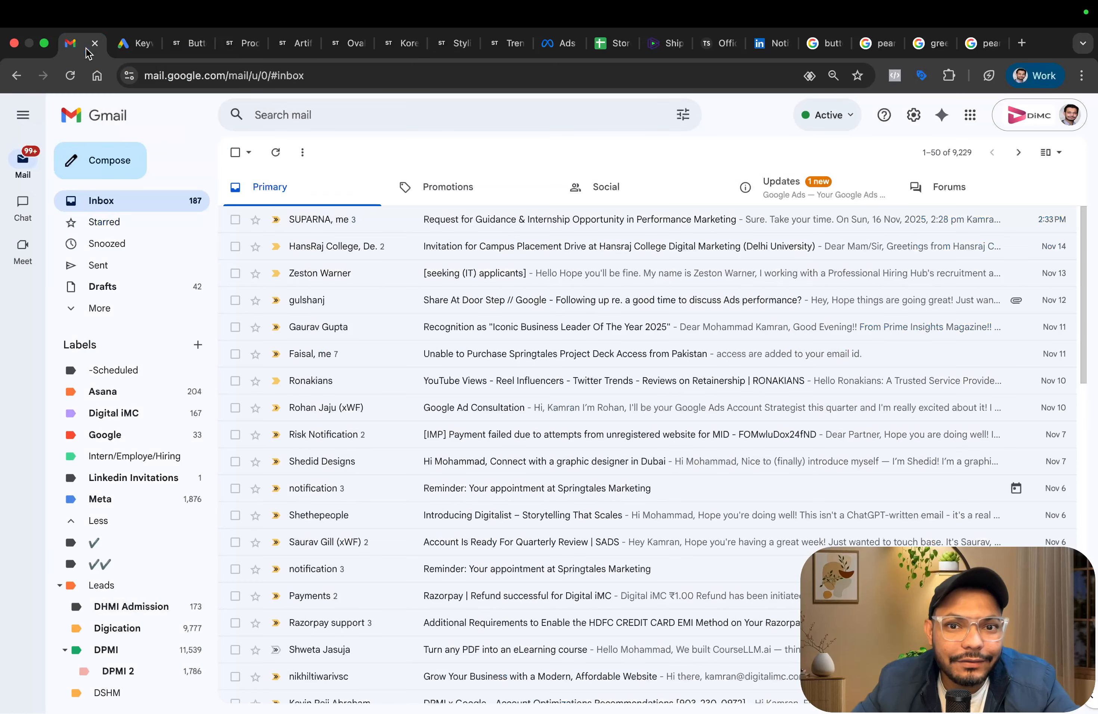
left_click(136, 47)
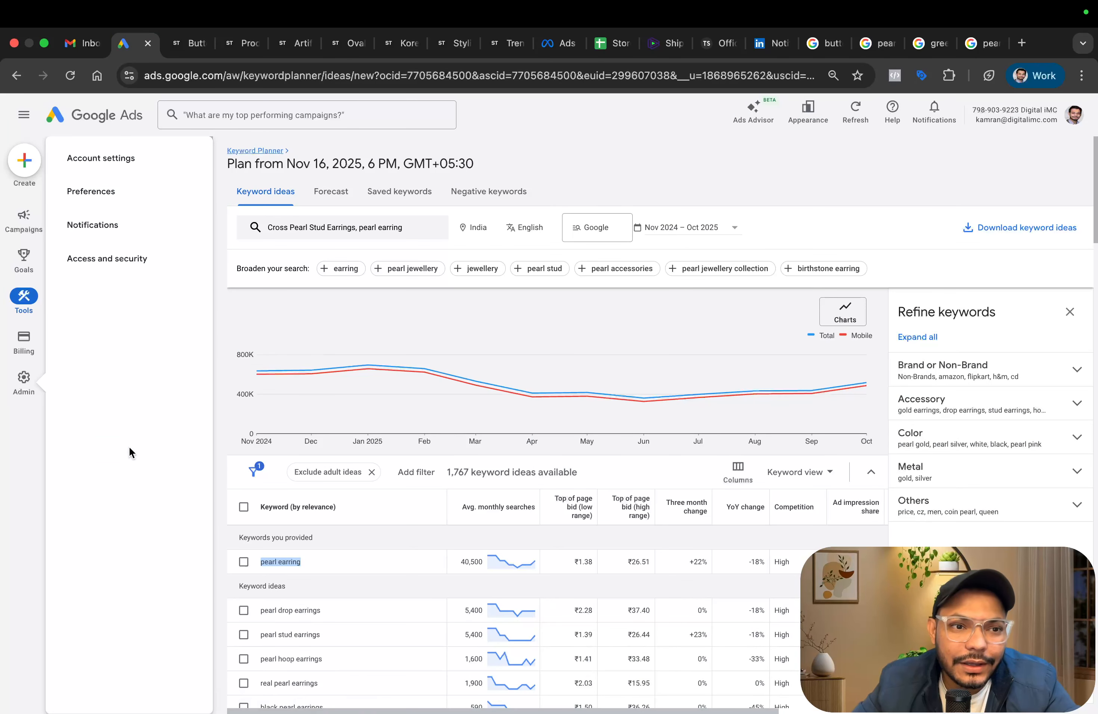
mouse_move(24, 221)
left_click(102, 293)
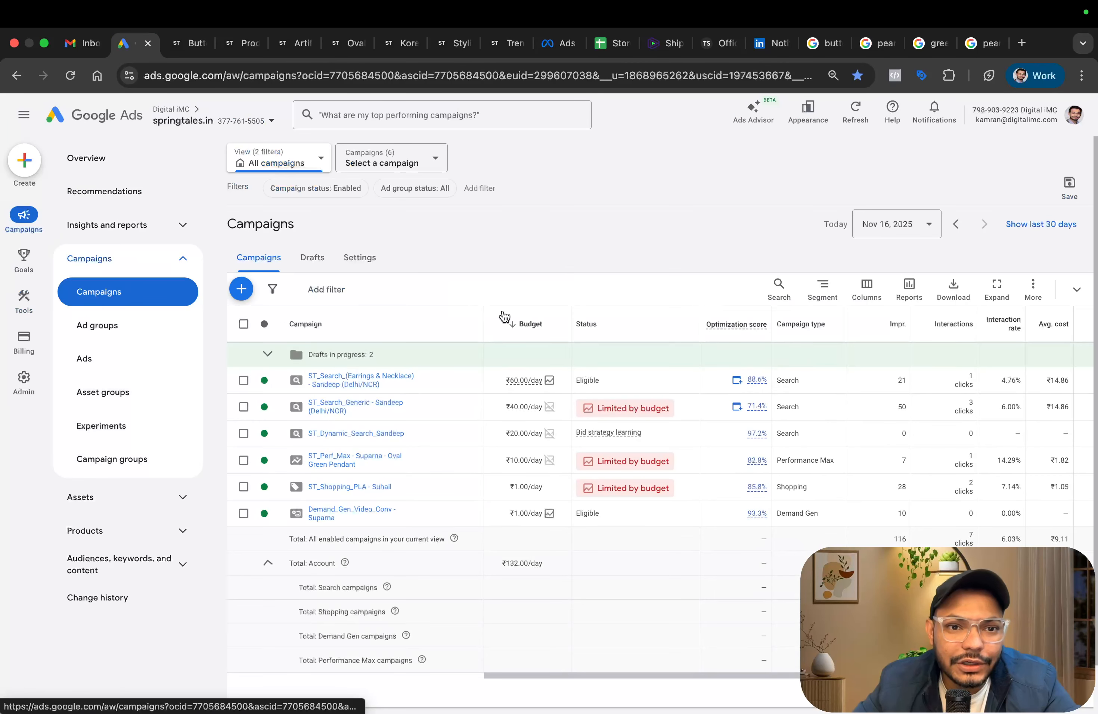
left_click(241, 288)
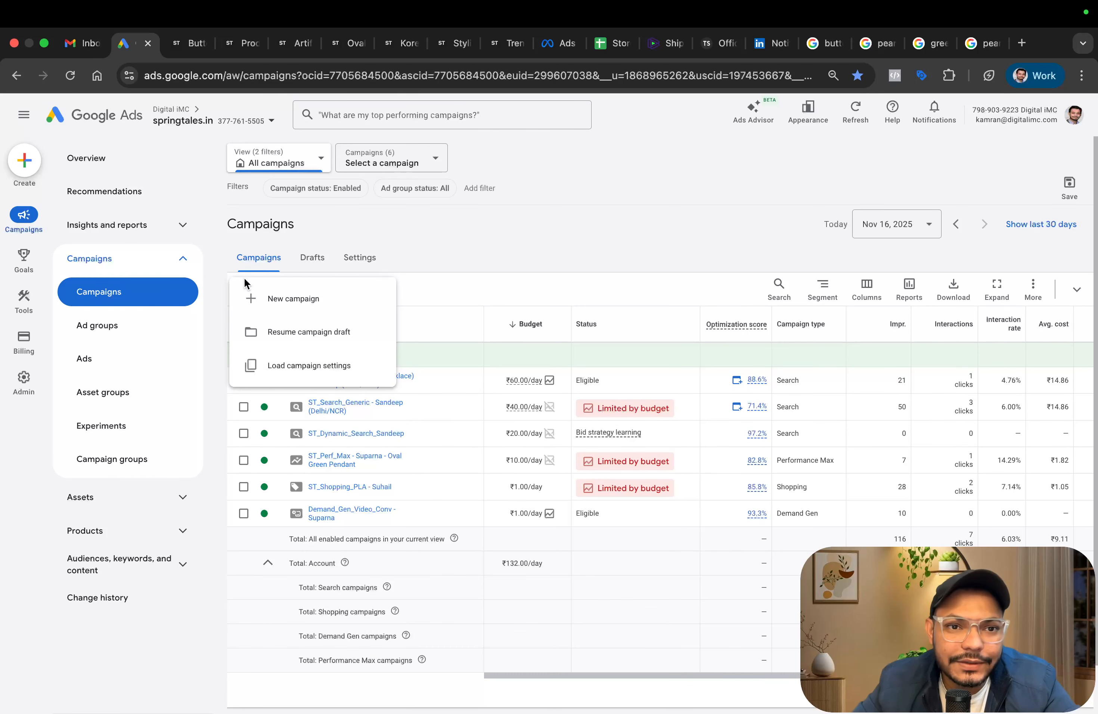
left_click(297, 301)
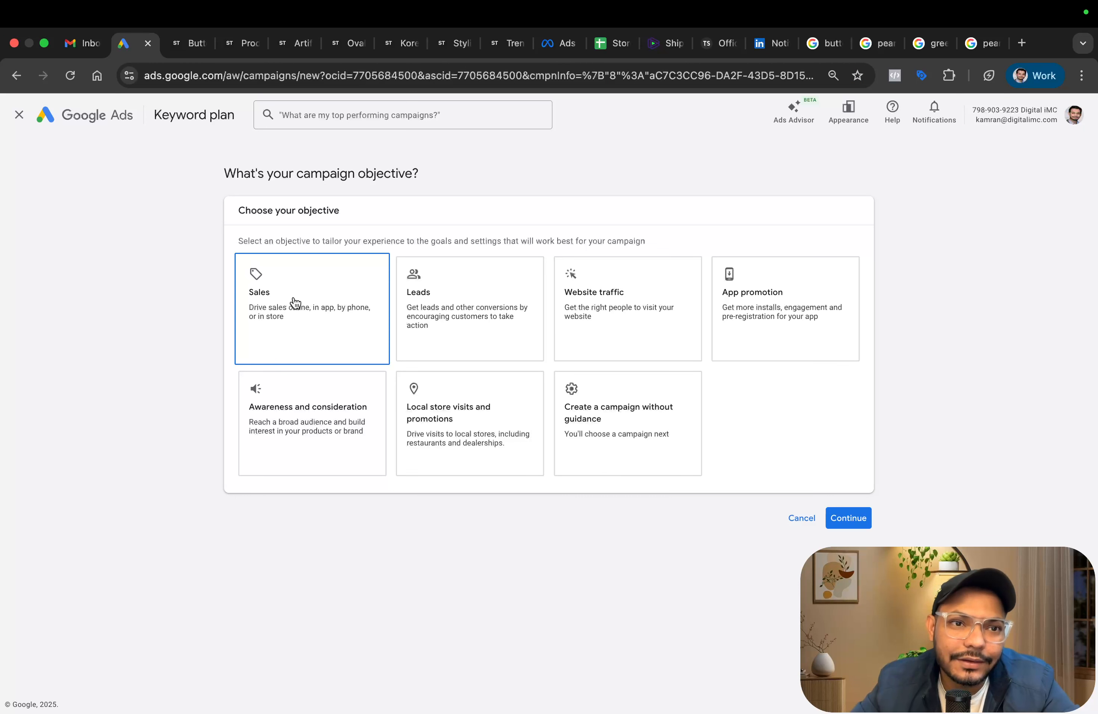
Choose the Sales objective and the Search campaign type, with website visits as the way to reach the goal.
left_click(294, 303)
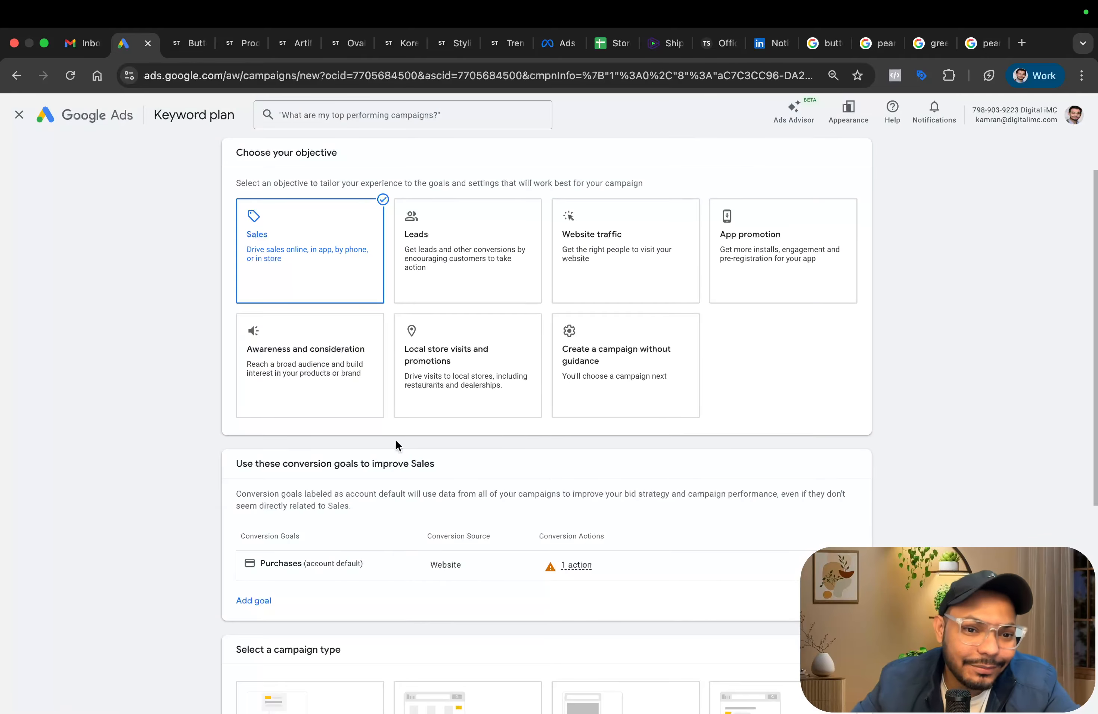
scroll(395, 444, "down", 5)
scroll(340, 132, "up", 5)
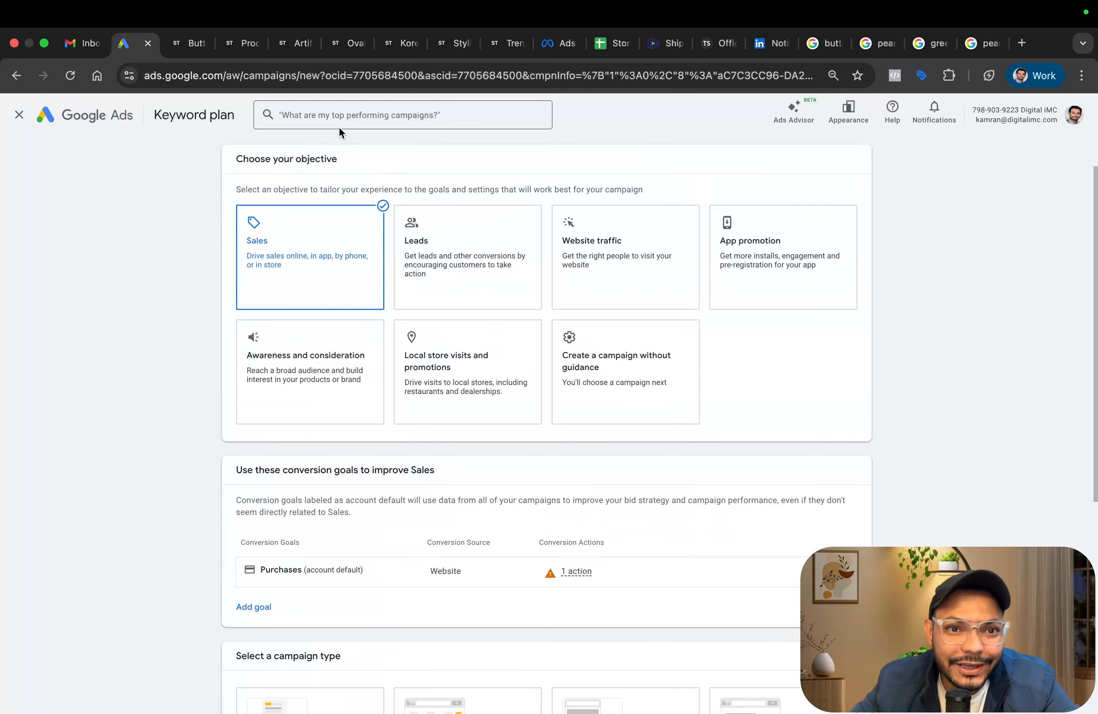
scroll(202, 476, "down", 5)
scroll(667, 551, "down", 2)
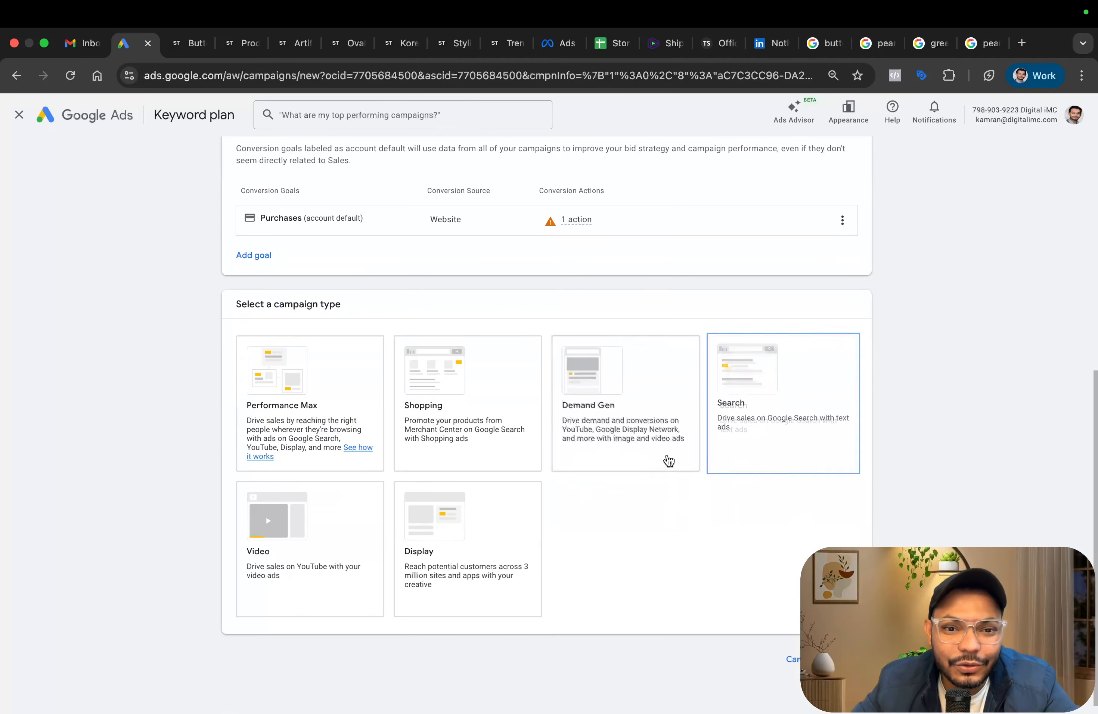
left_click(762, 455)
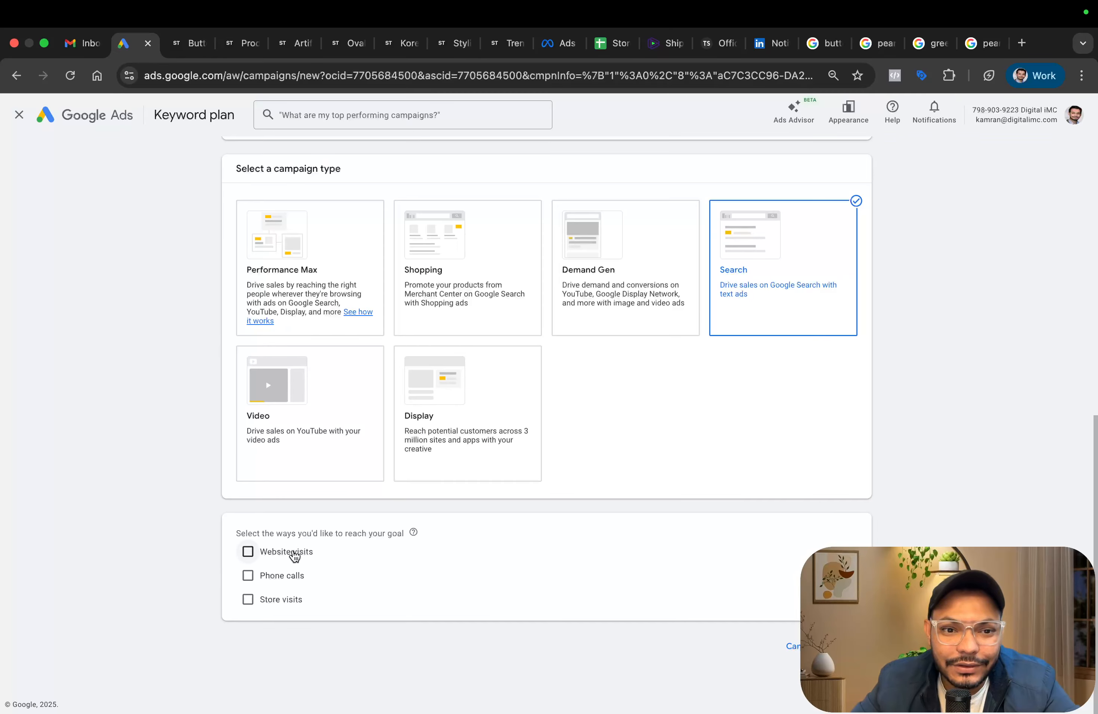
left_click(292, 554)
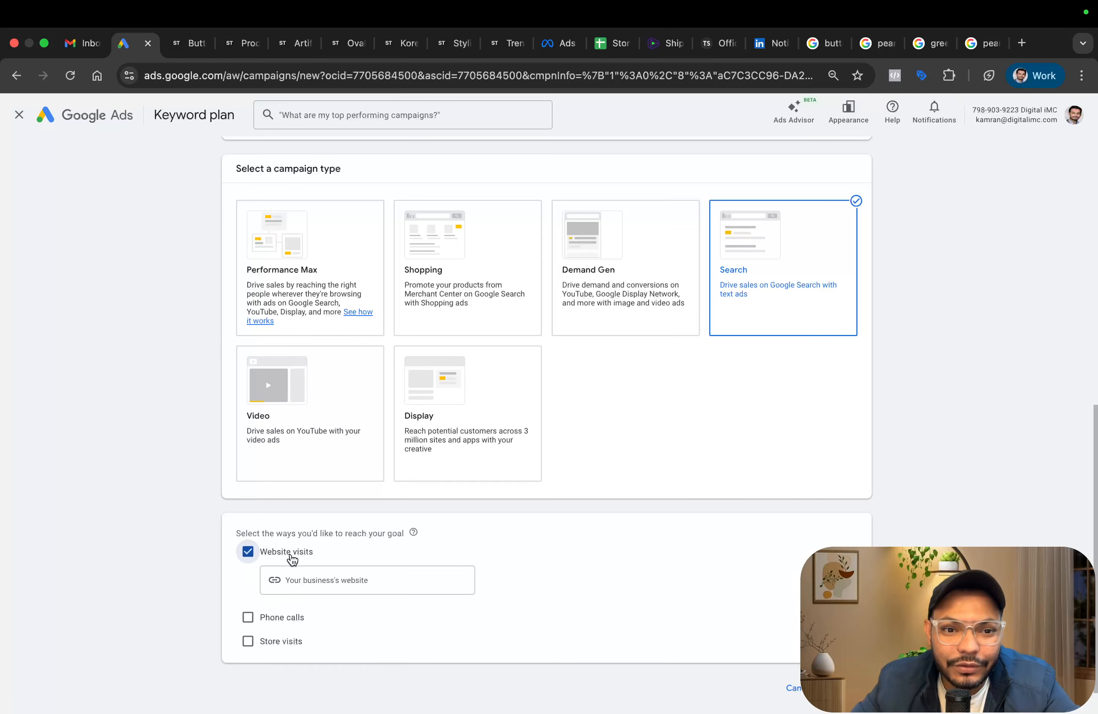
left_click(188, 43)
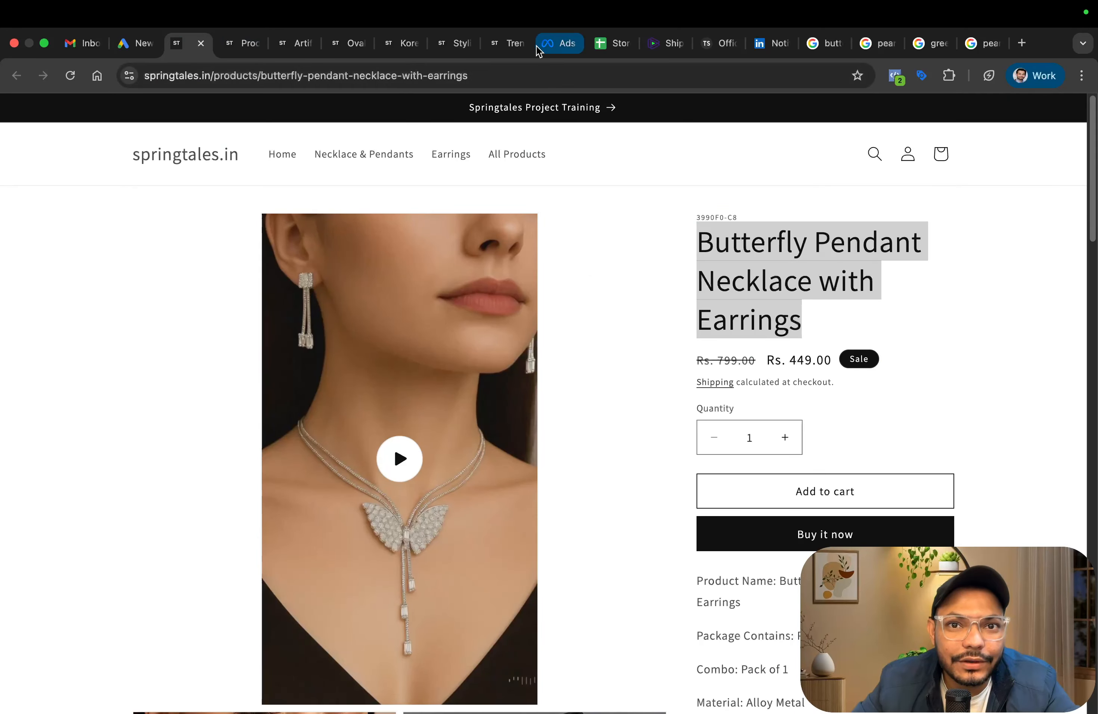
scroll(631, 322, "down", 20)
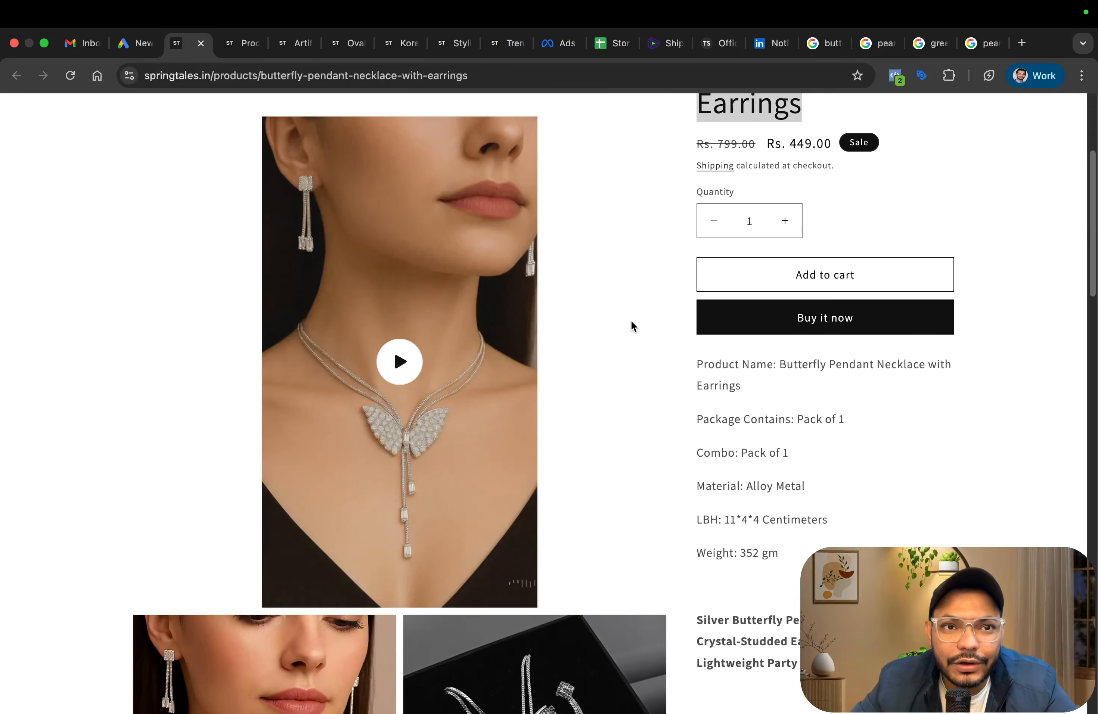
scroll(631, 321, "up", 20)
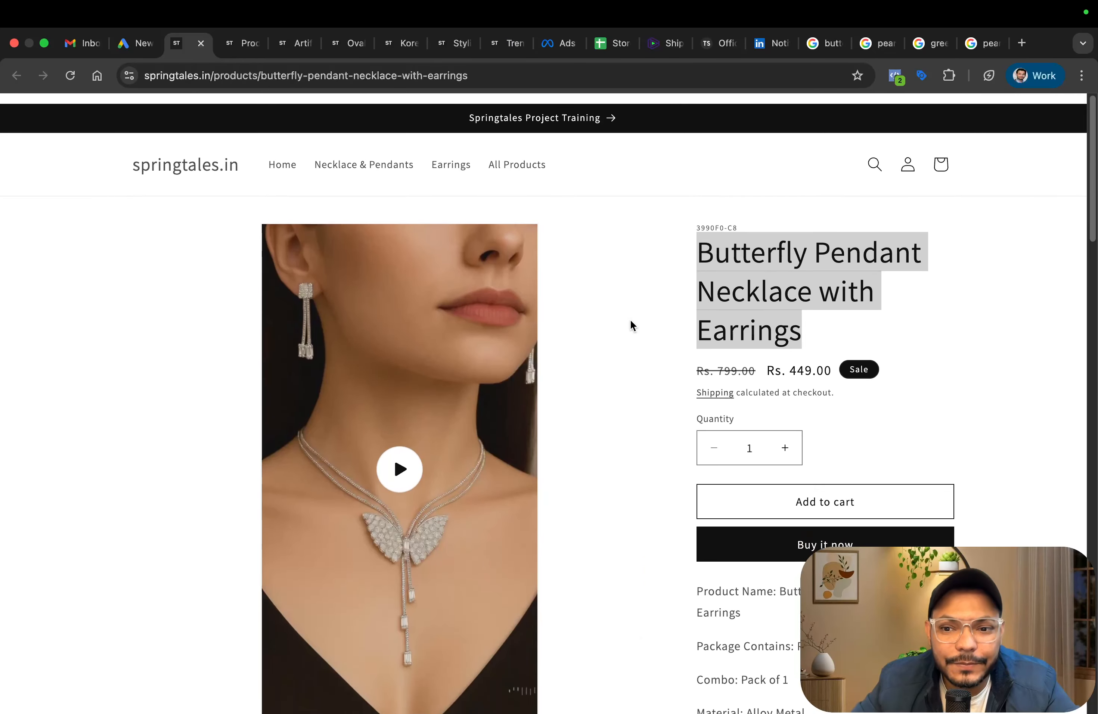
scroll(631, 321, "down", 15)
scroll(631, 321, "up", 18)
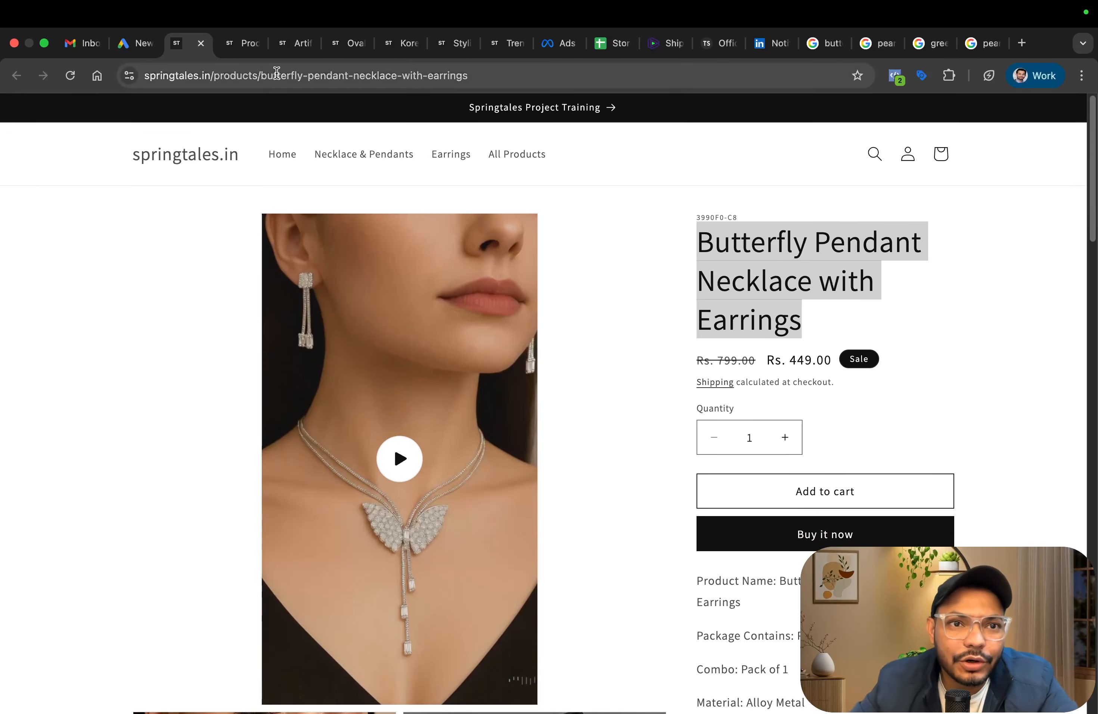
left_click(212, 75)
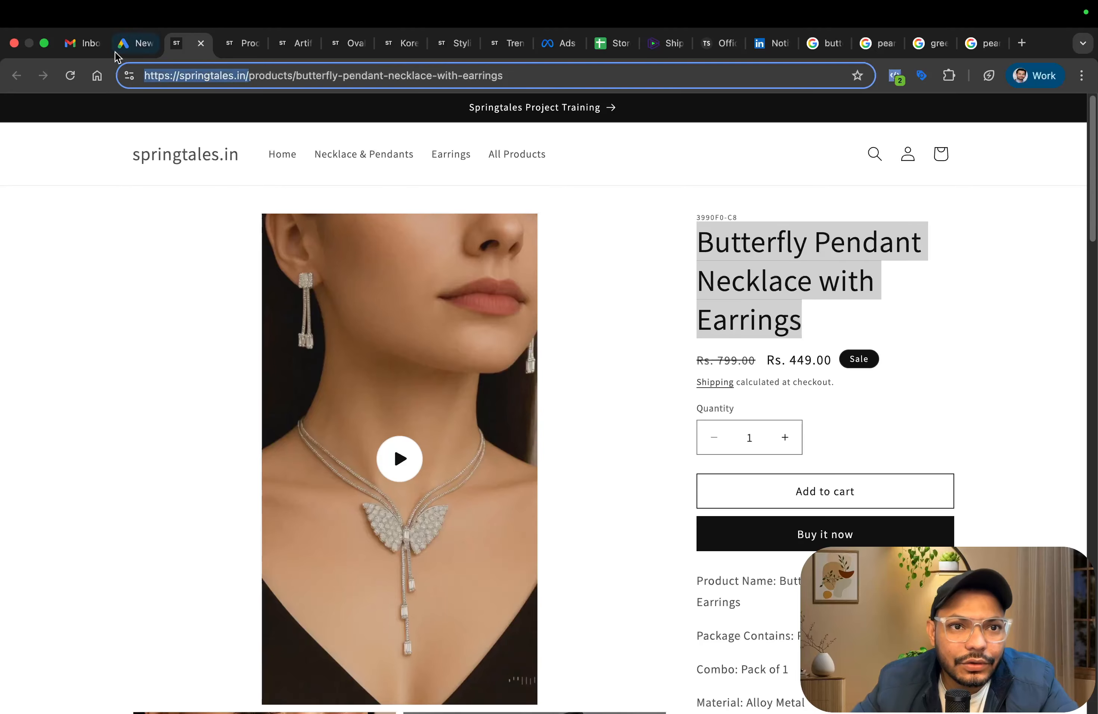
left_click(123, 44)
left_click(326, 578)
key("cmd+v")
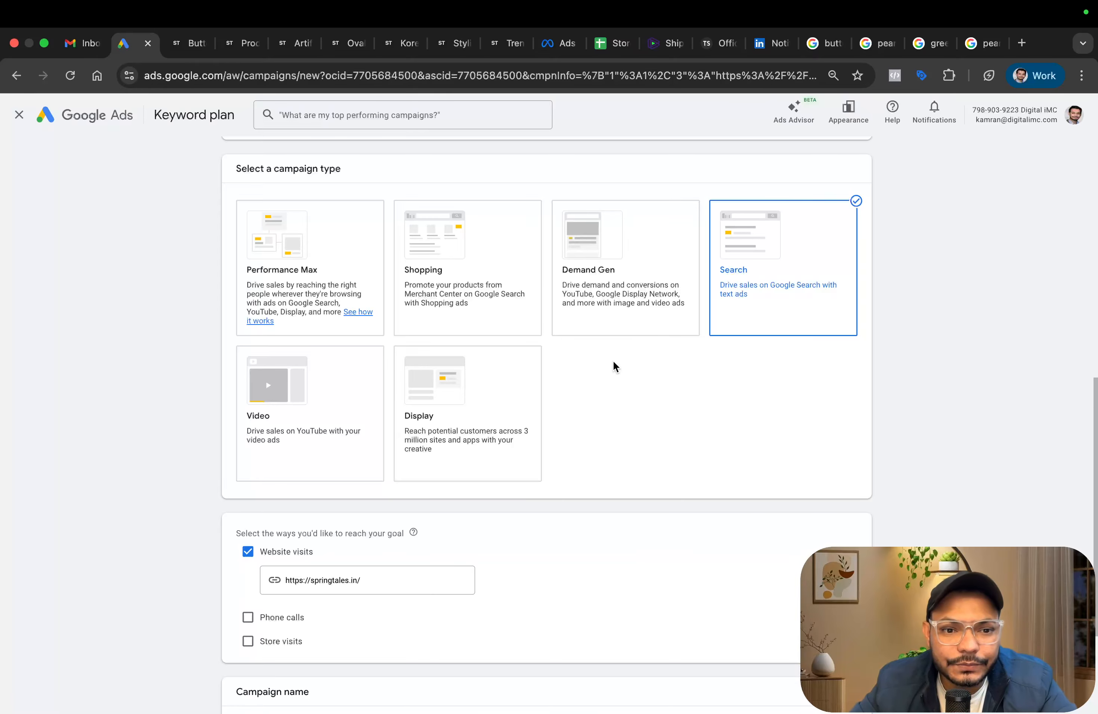
Replace the default campaign name with "ST_Product_Campaign - " followed by the campaign manager's first name.
scroll(568, 428, "down", 4)
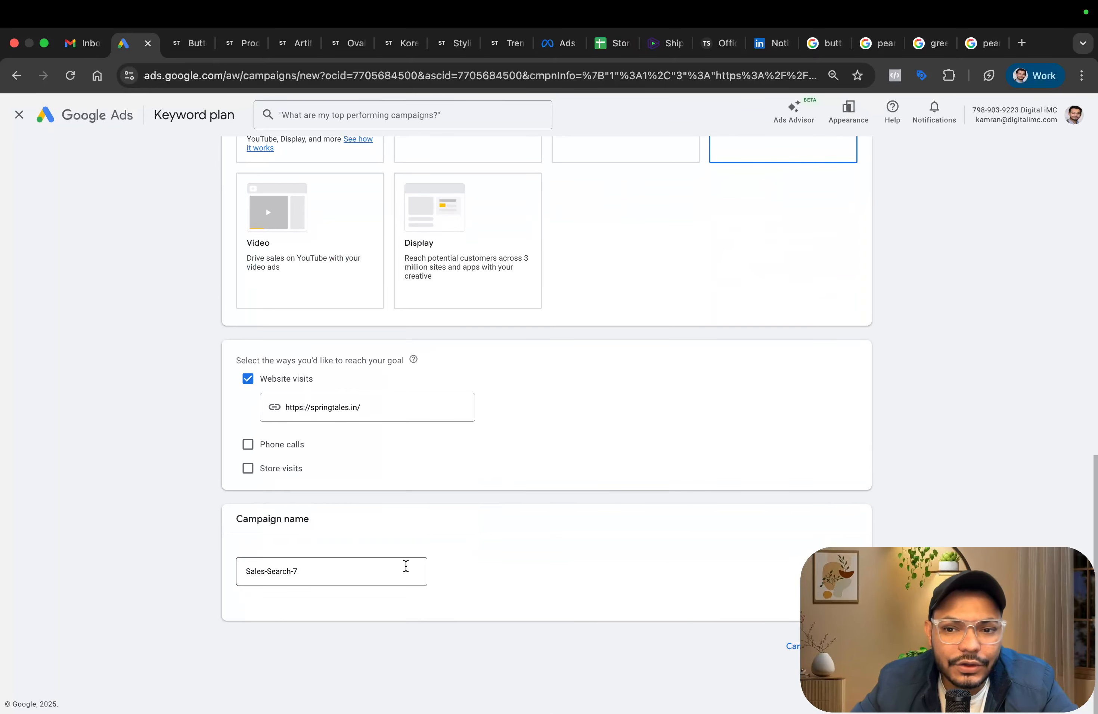
triple_click(285, 570)
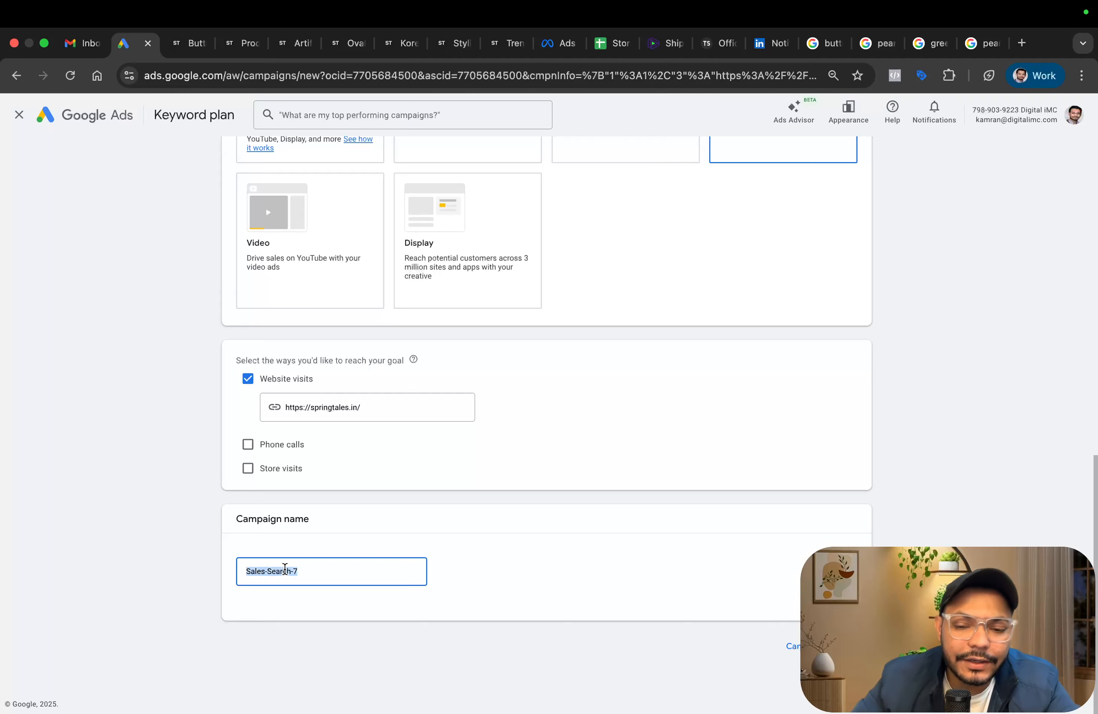
type("Por")
key("BackSpace")
key("BackSpace")
key("BackSpace")
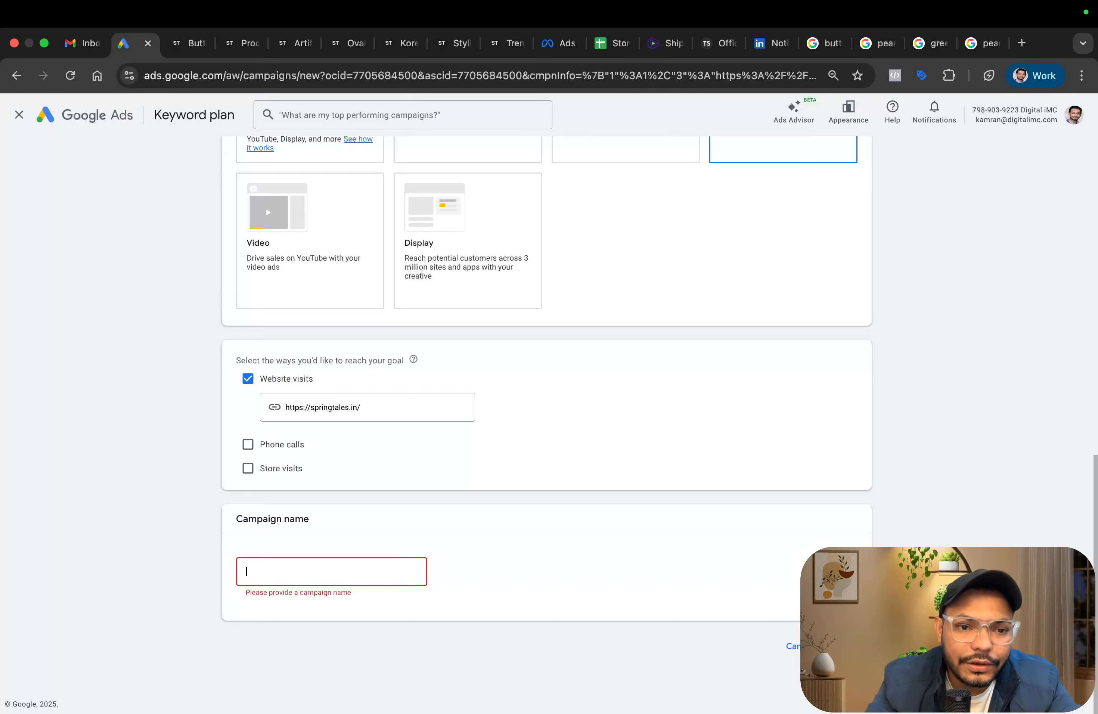
type("ST_Product_Campaign - Kamran")
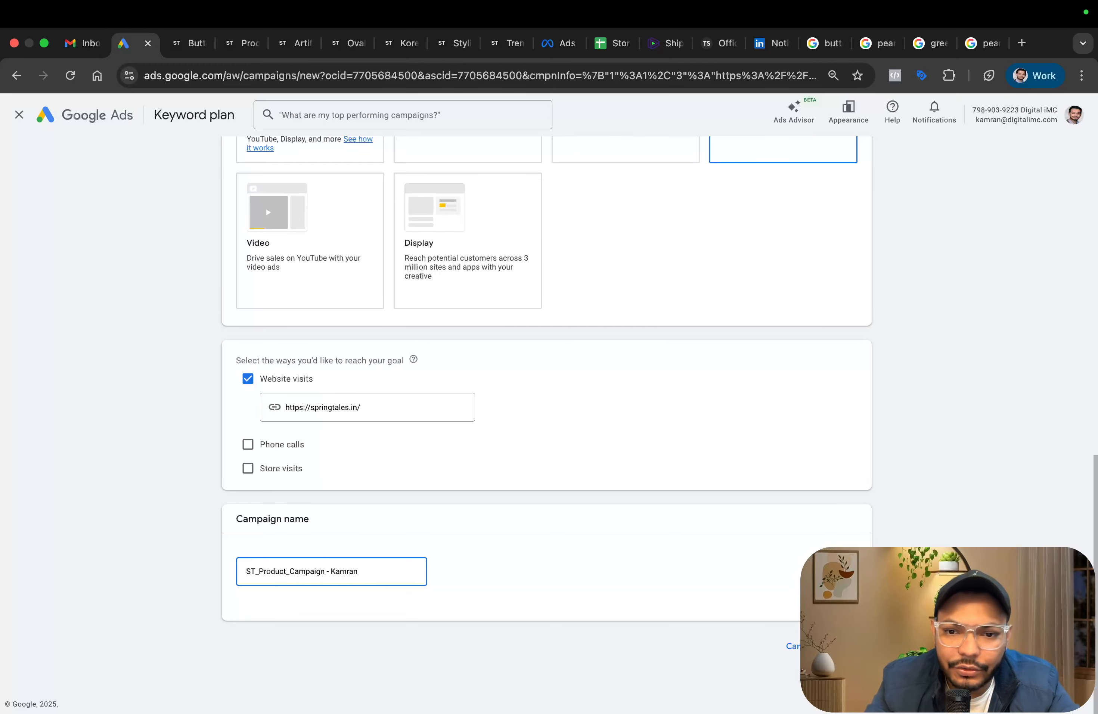
Start a new campaign instead of the saved draft and set bidding to focus on Clicks with a ₹10 maximum CPC bid limit.
left_click(847, 646)
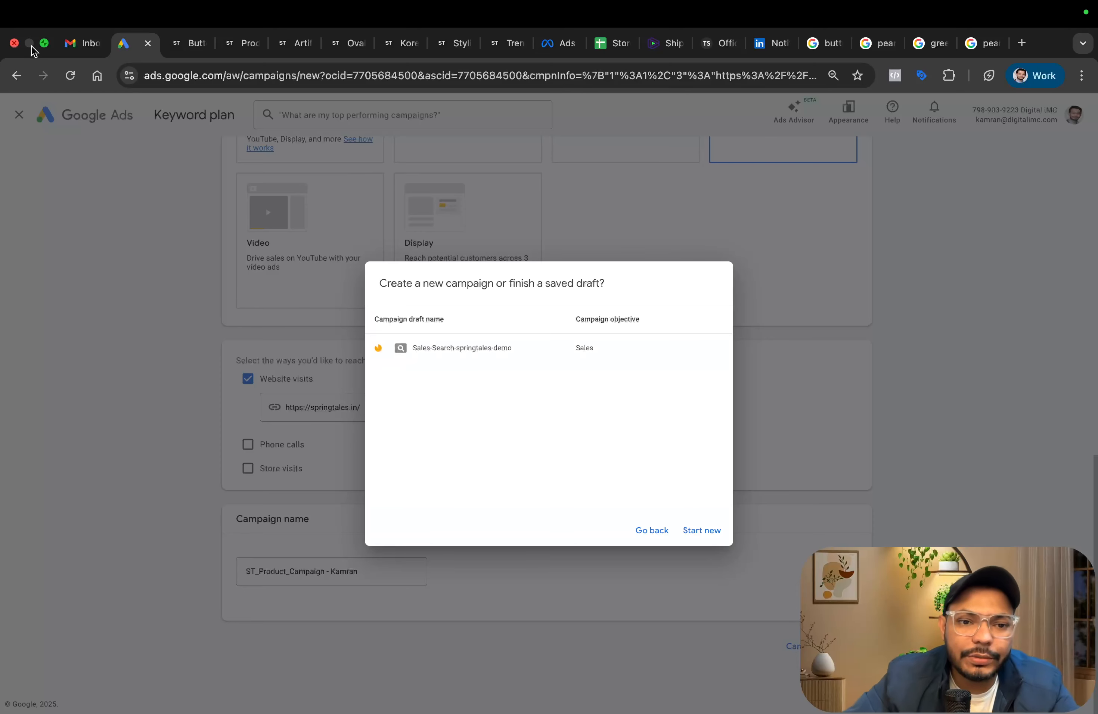
left_click(690, 533)
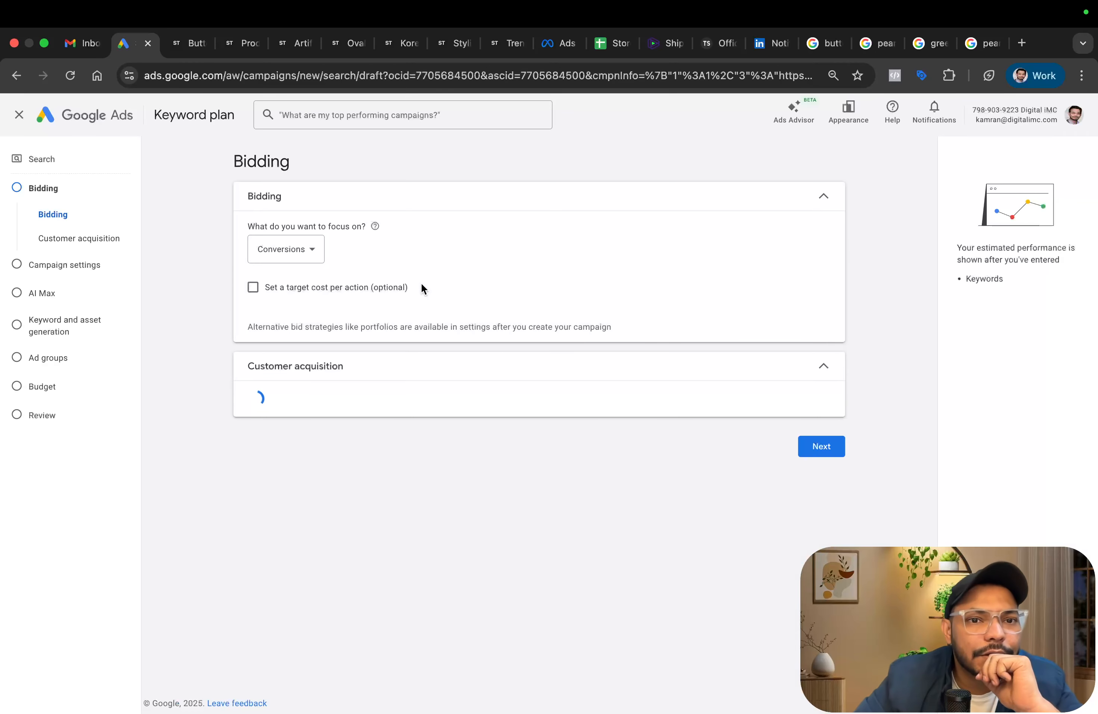
left_click(318, 250)
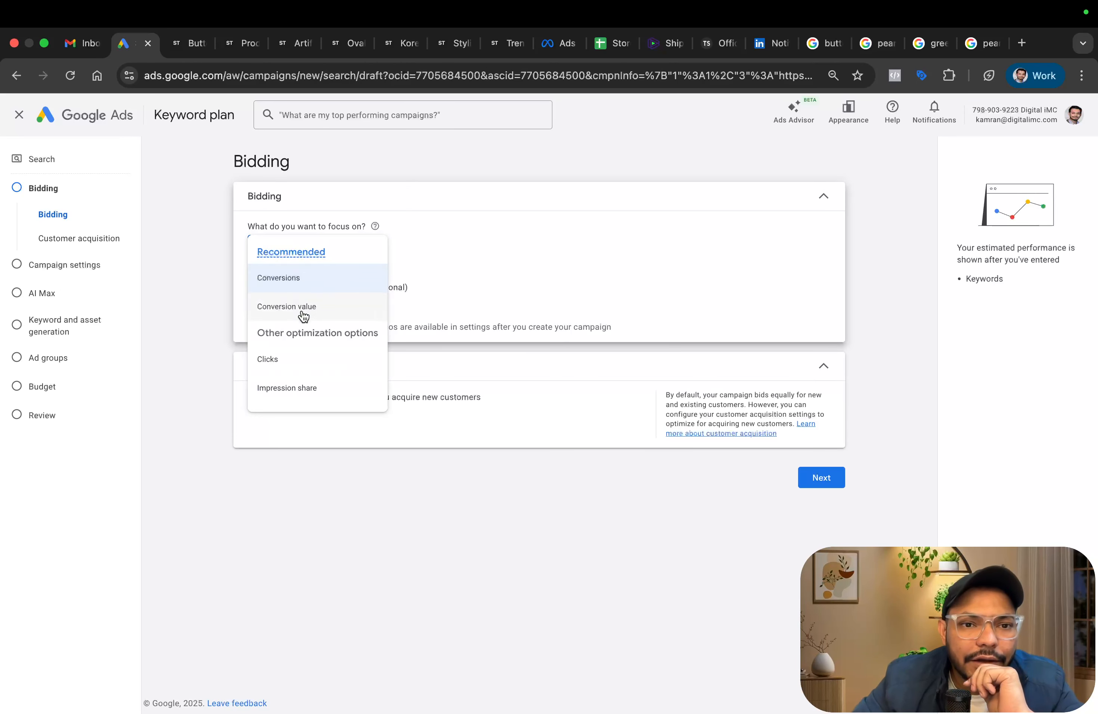
left_click(298, 366)
left_click(308, 287)
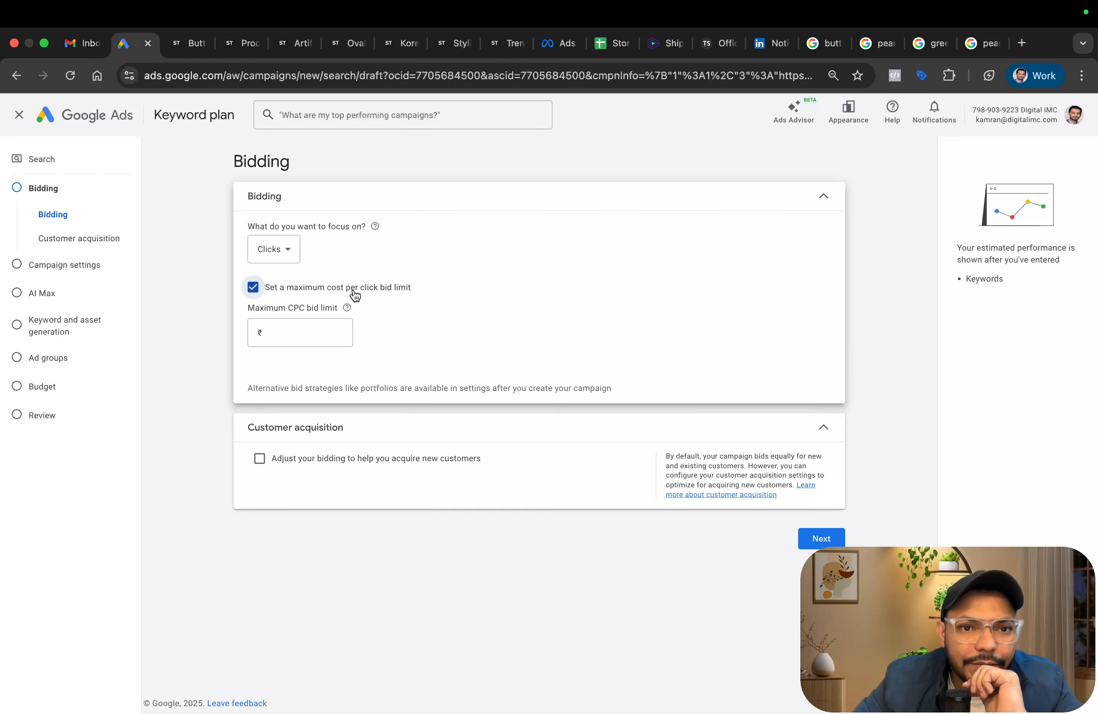
left_click(307, 333)
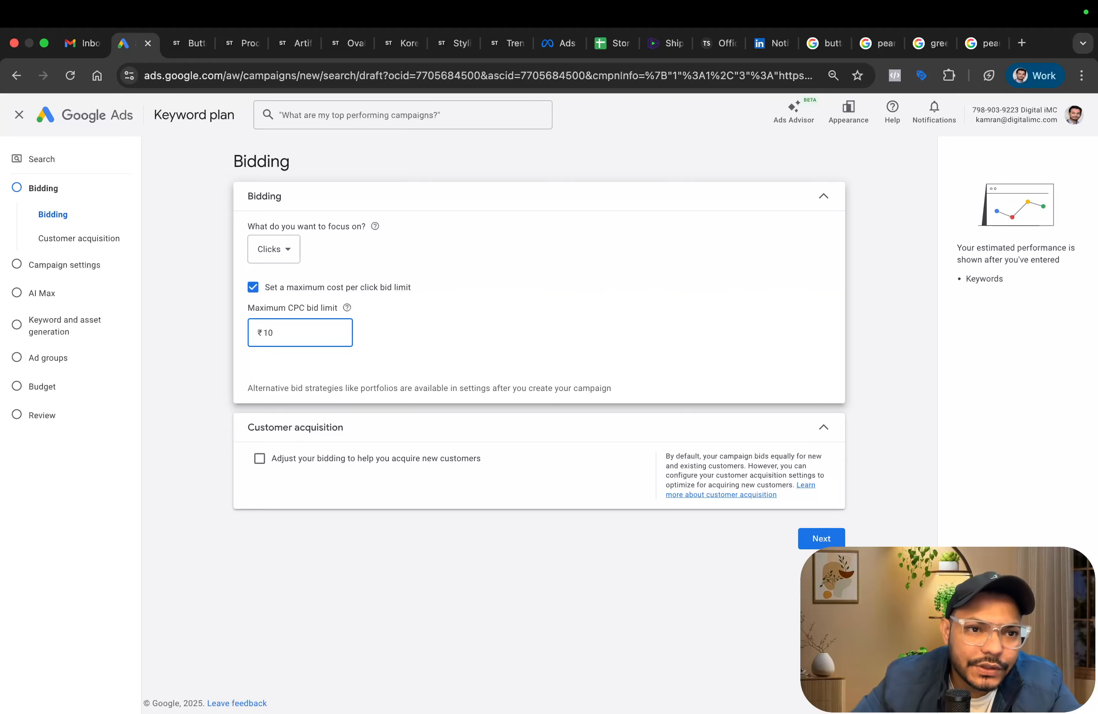
left_click(821, 539)
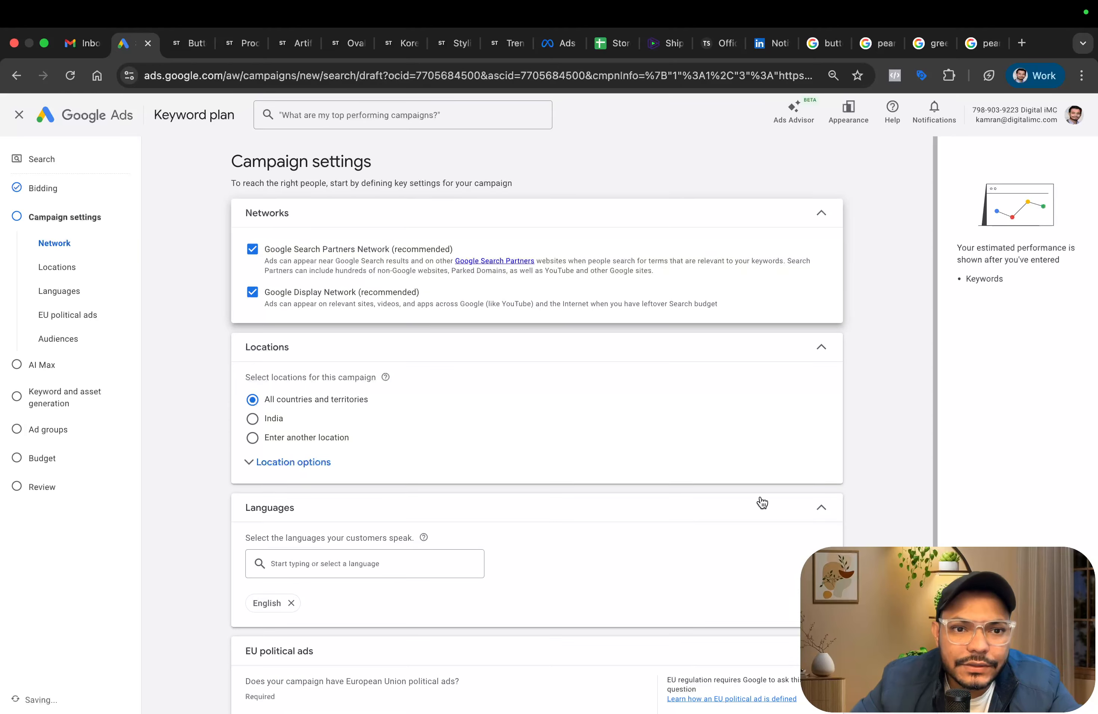
Exclude the Google Search Partners and Display networks from the campaign and target India as its location.
left_click(253, 249)
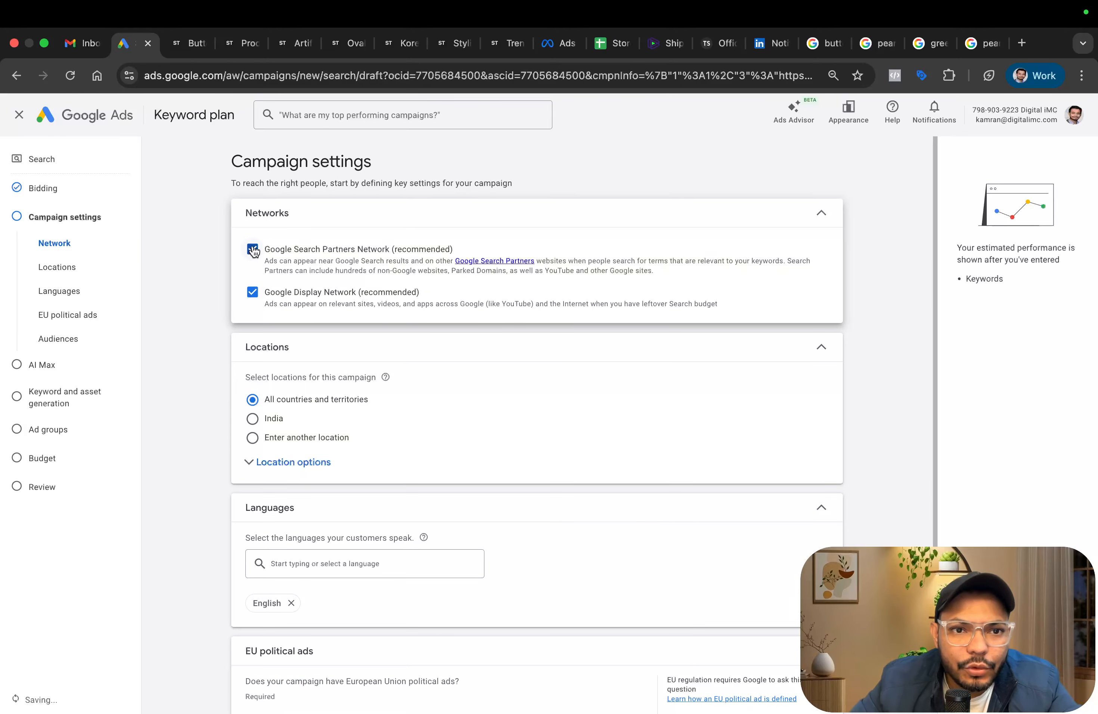
left_click(257, 295)
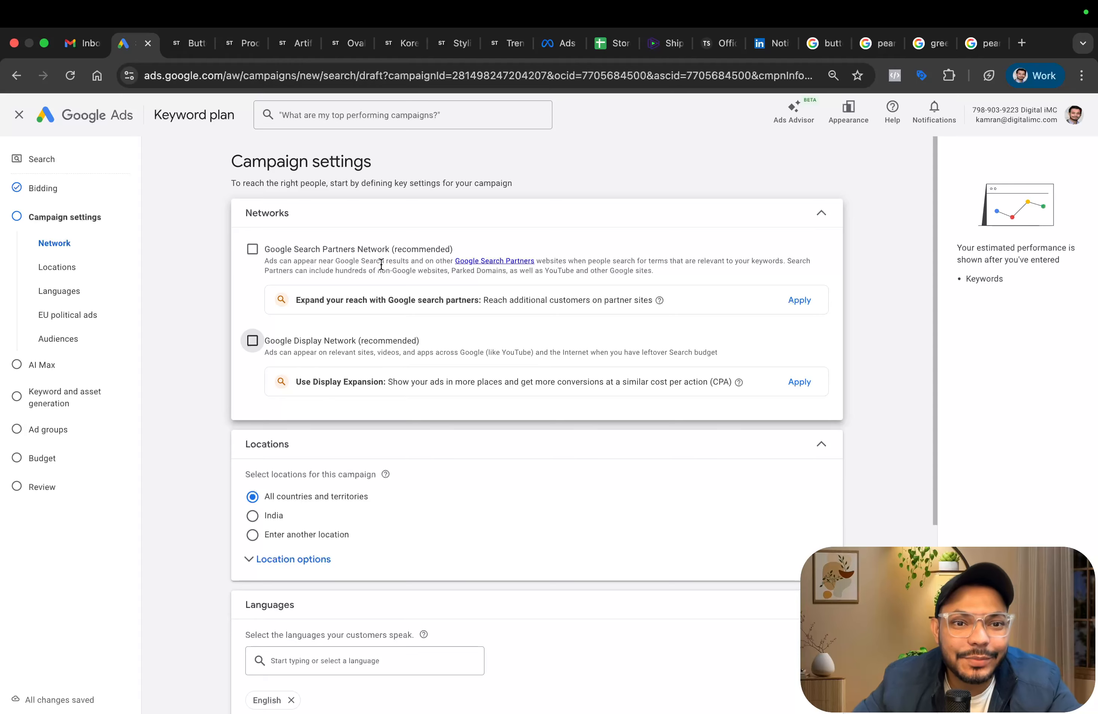
scroll(343, 345, "down", 4)
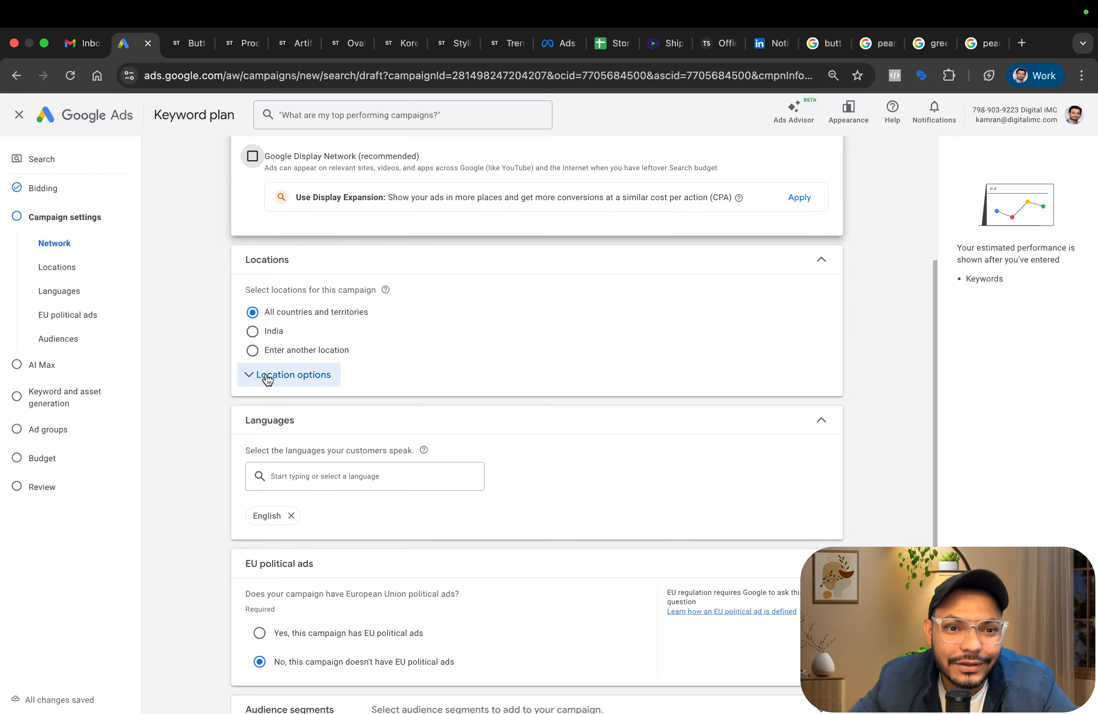
left_click(252, 332)
scroll(253, 341, "down", 1)
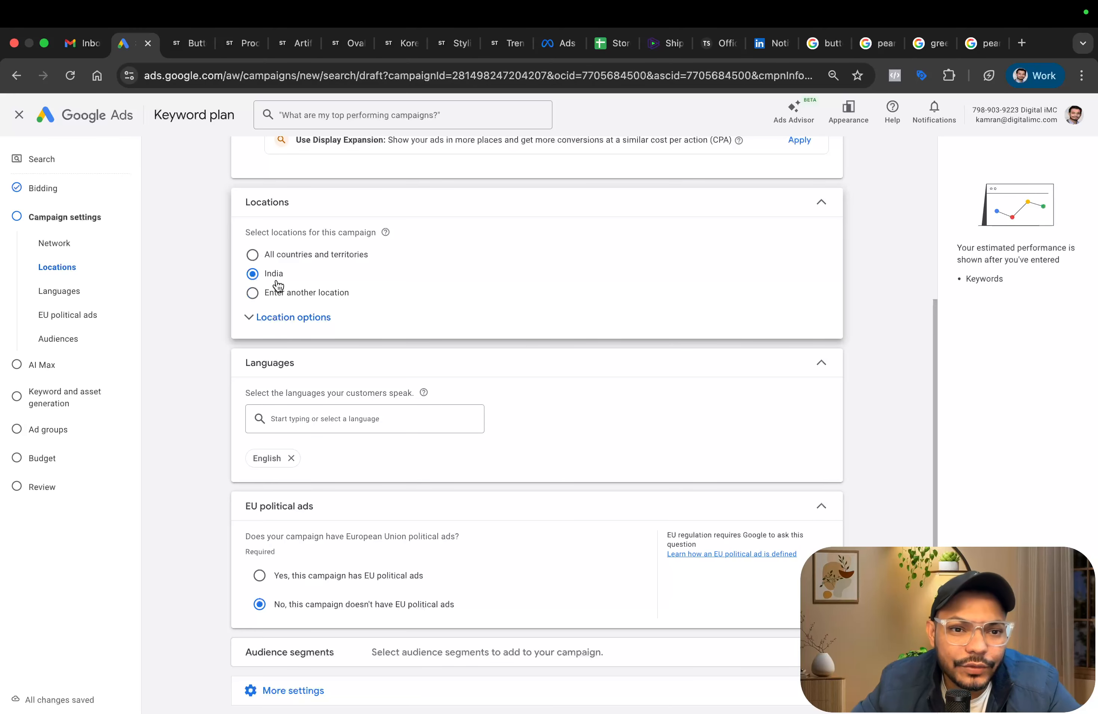
Remove English so the campaign targets all languages, expand the additional settings, and continue to the AI Max stage.
scroll(325, 417, "down", 1)
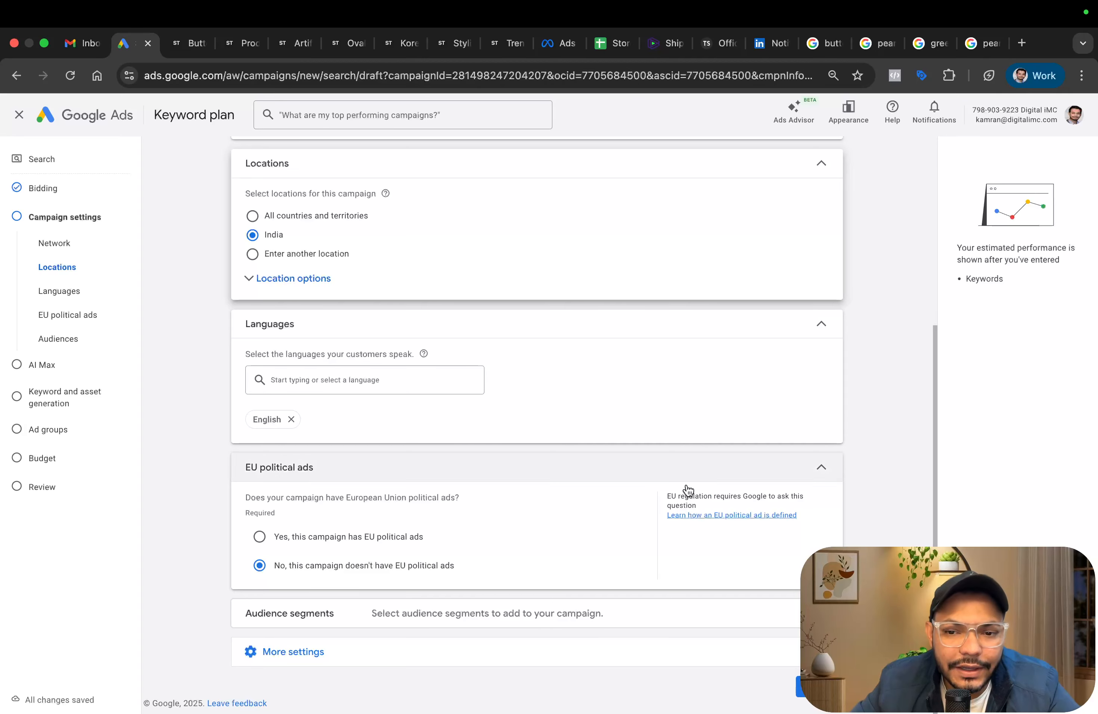
left_click(291, 419)
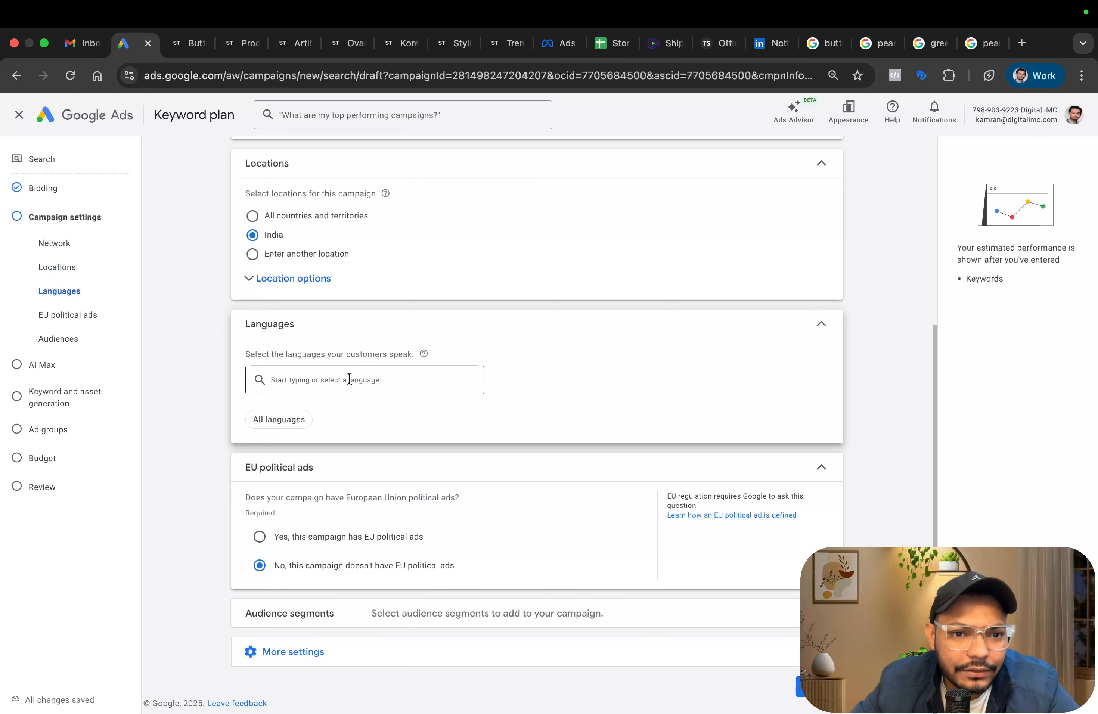
left_click(542, 644)
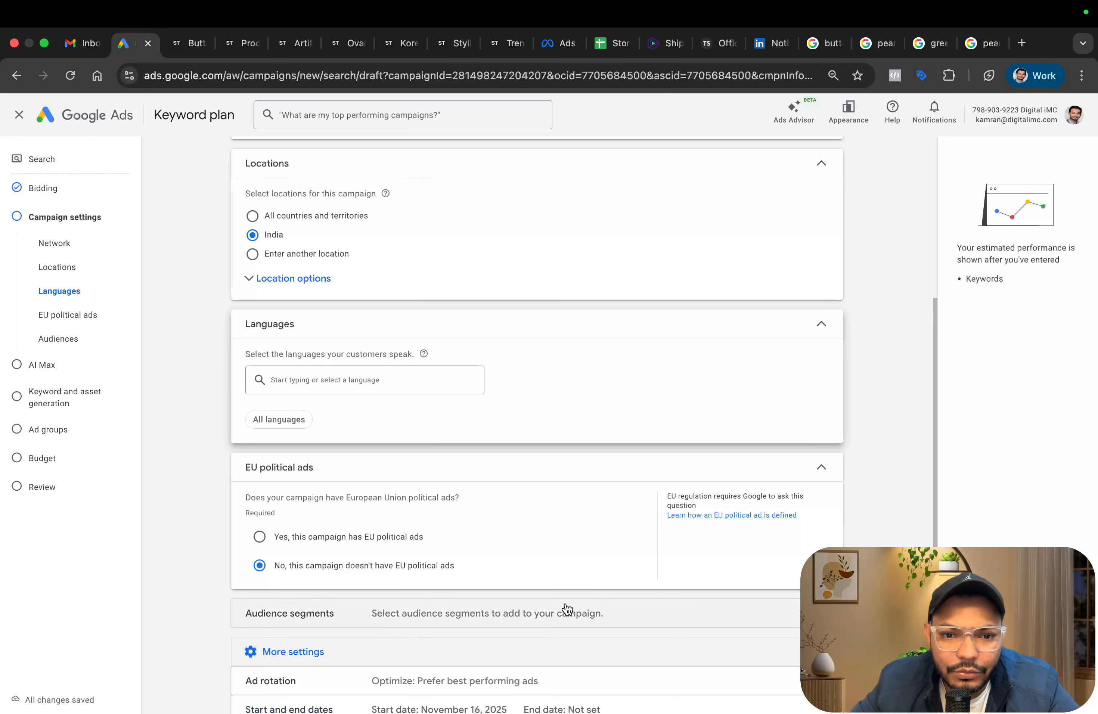
left_click(801, 687)
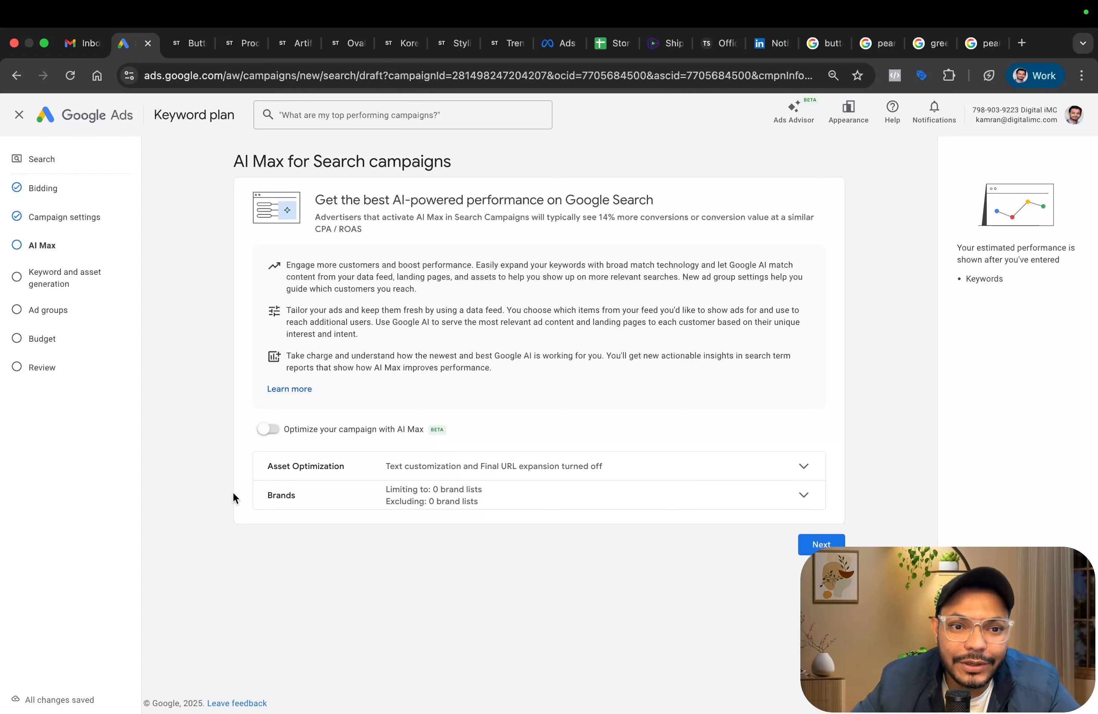
left_click(269, 428)
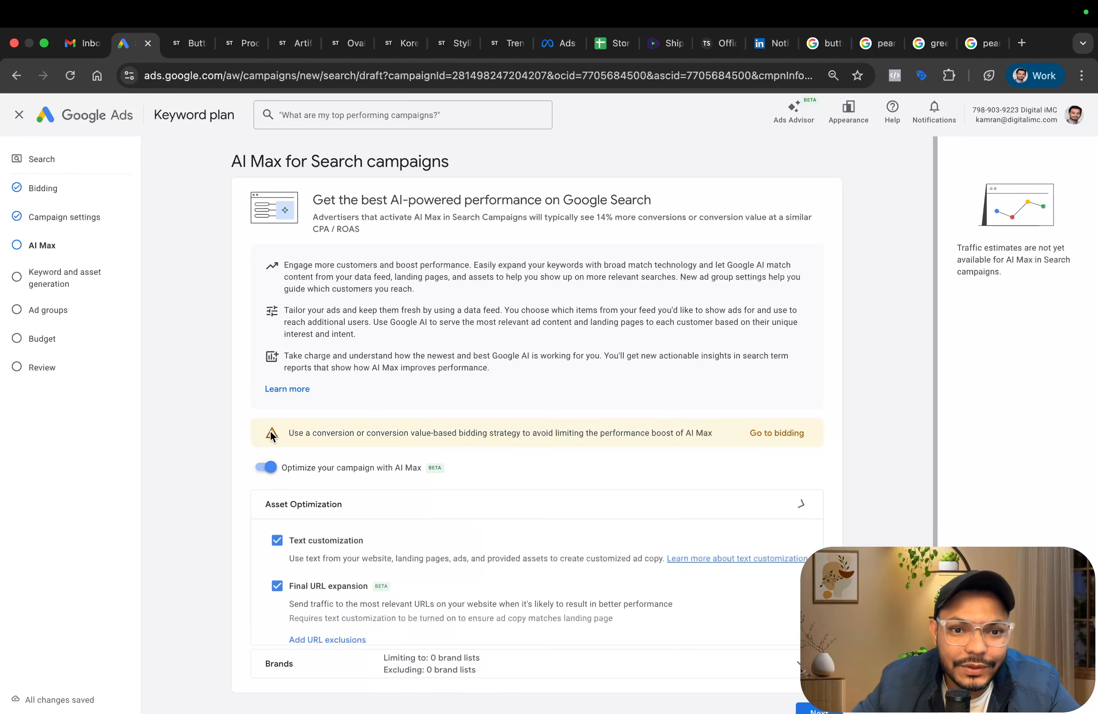
left_click(265, 468)
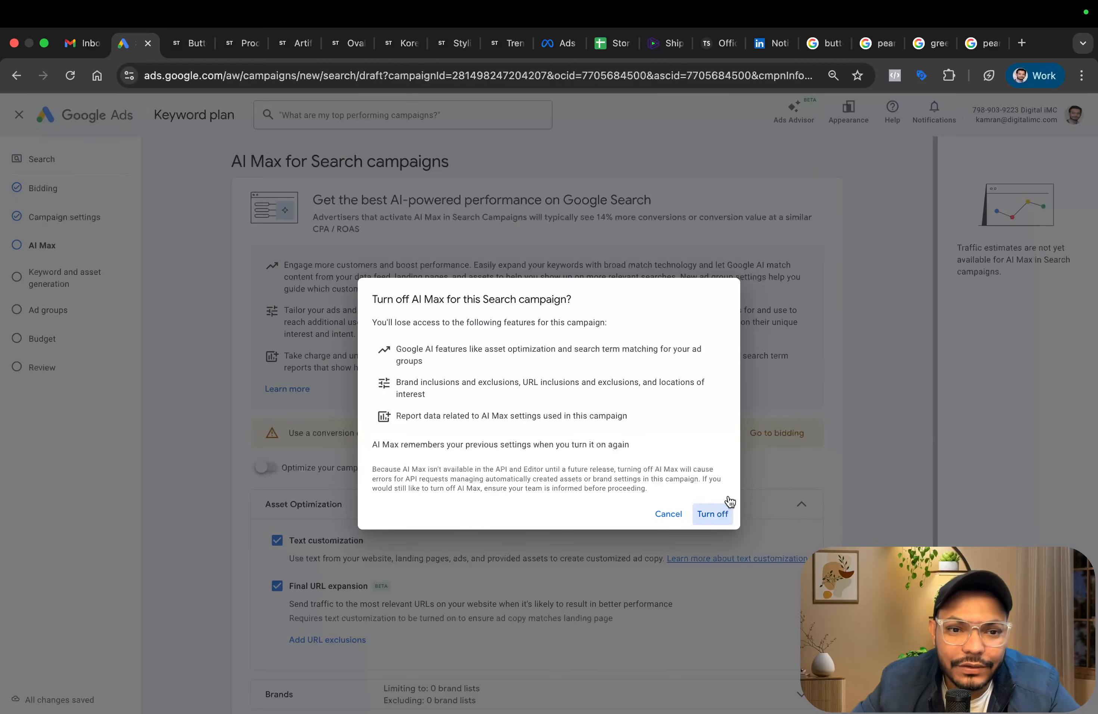
left_click(725, 510)
Continue with AI Max turned off to the keyword and asset generation stage.
scroll(728, 445, "down", 2)
left_click(798, 687)
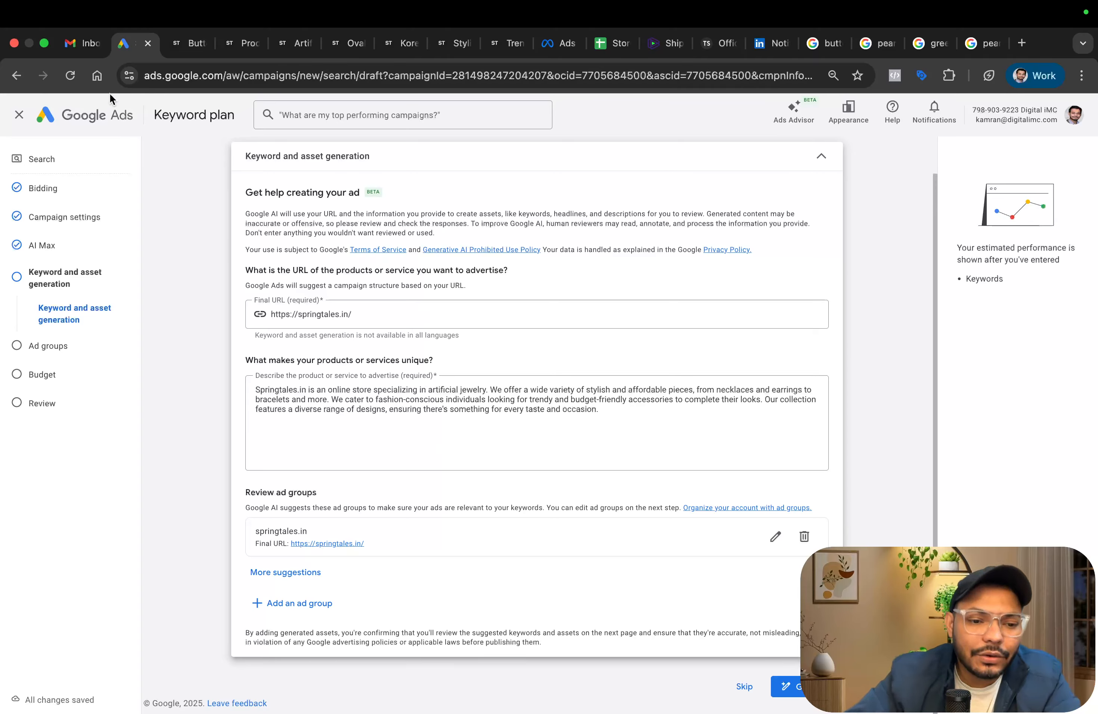
Look through the open springtales.in necklace and earring product pages to choose a product to advertise.
key("ctrl+Tab")
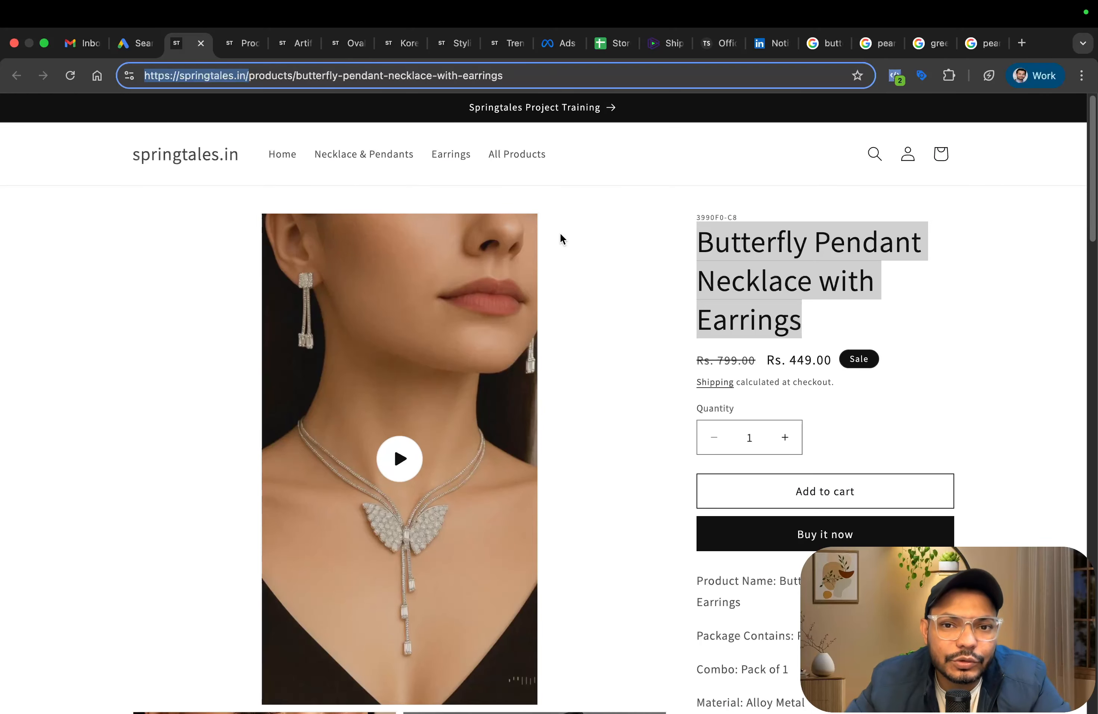
key("ctrl+Tab")
key("ctrl+Tab")
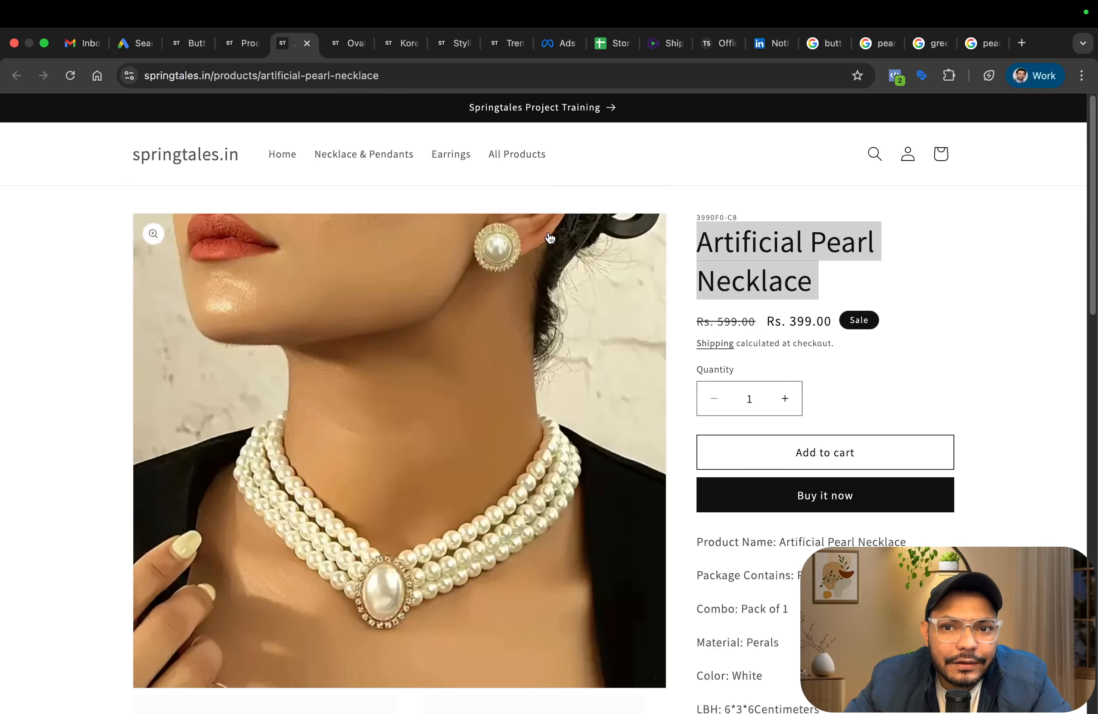
key("ctrl+Tab")
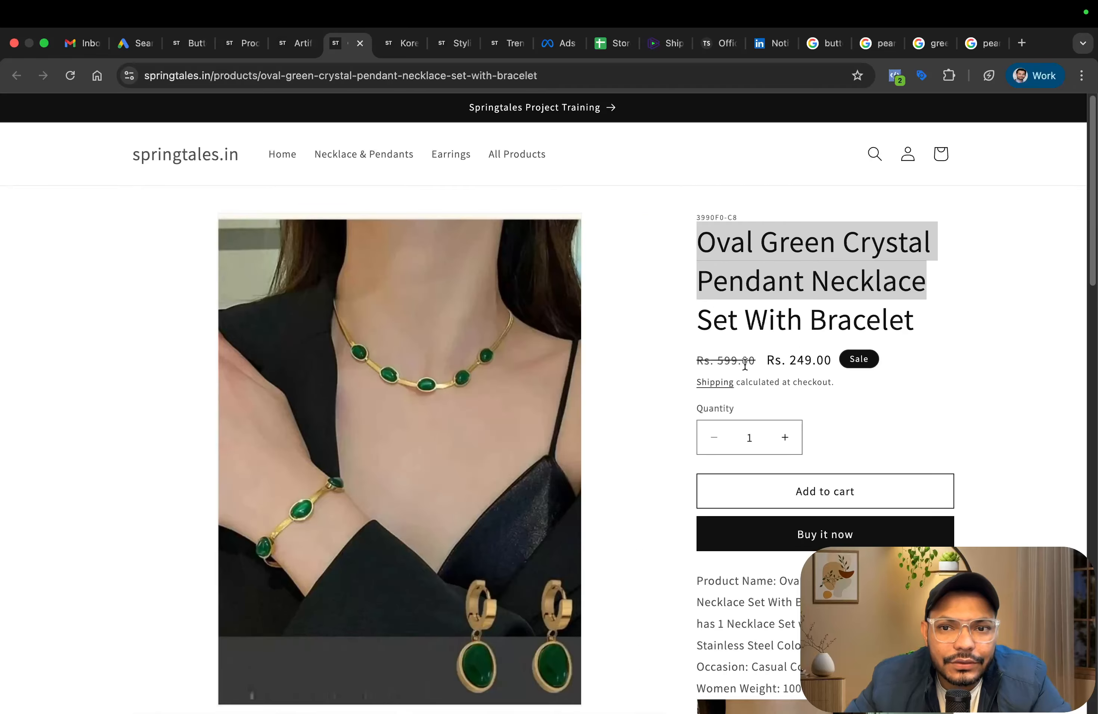
key("ctrl+Tab")
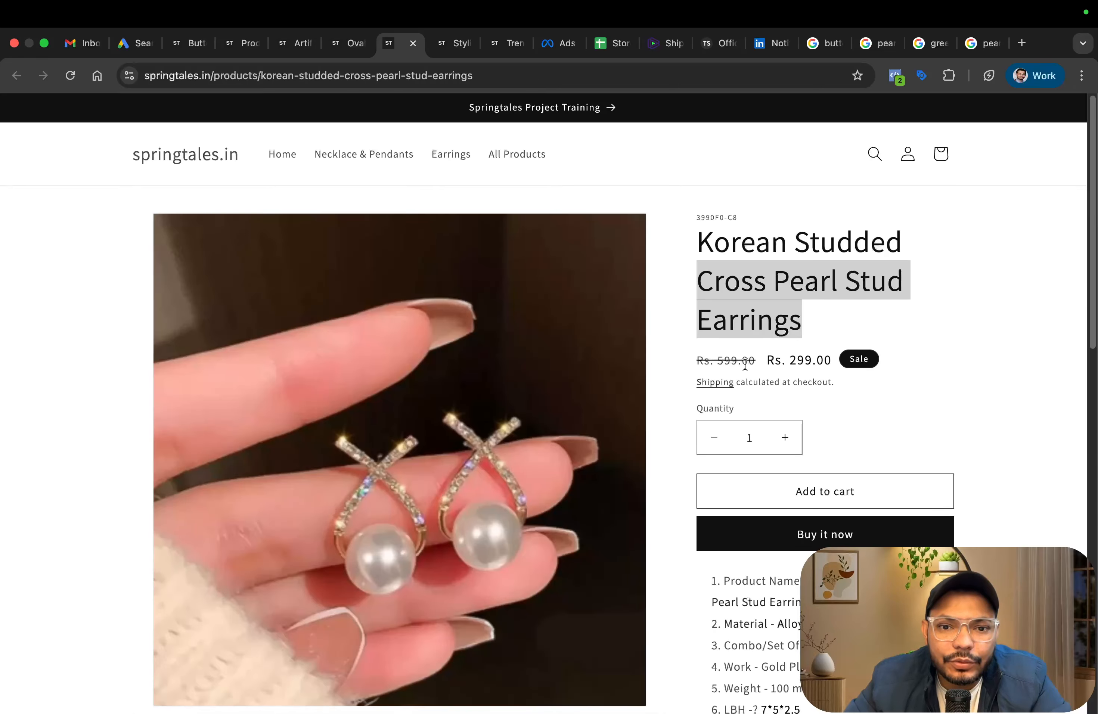
key("ctrl+shift+Tab")
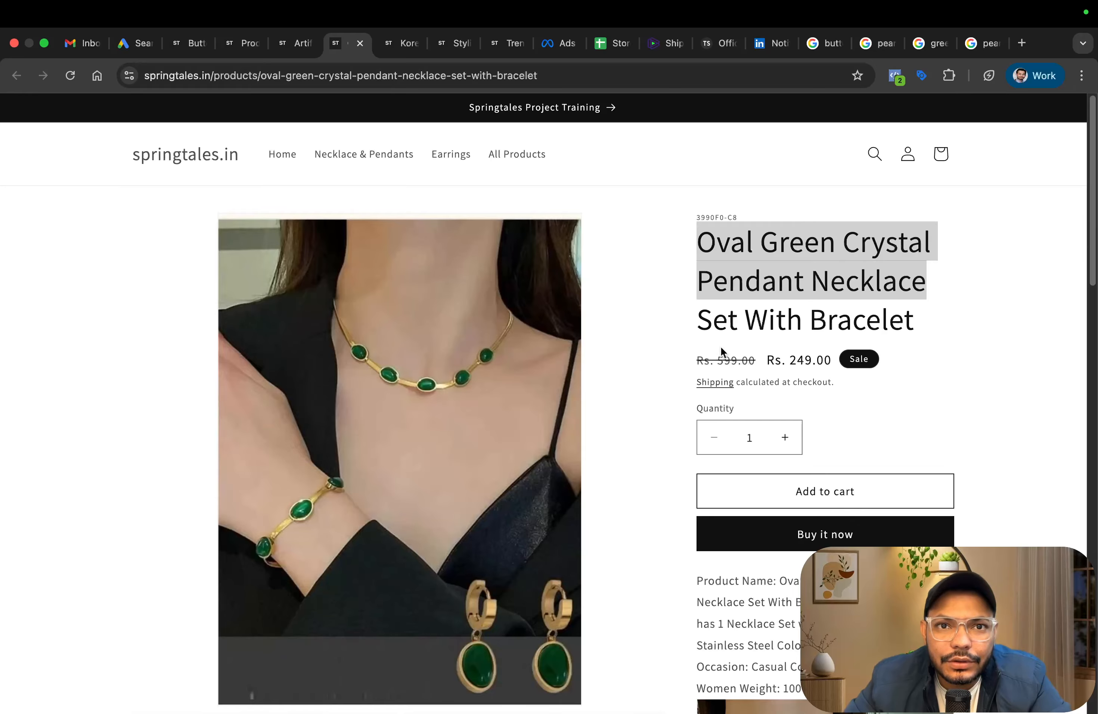
key("ctrl+Tab")
key("ctrl+Tab")
key("ctrl+Tab")
key("ctrl+shift+Tab")
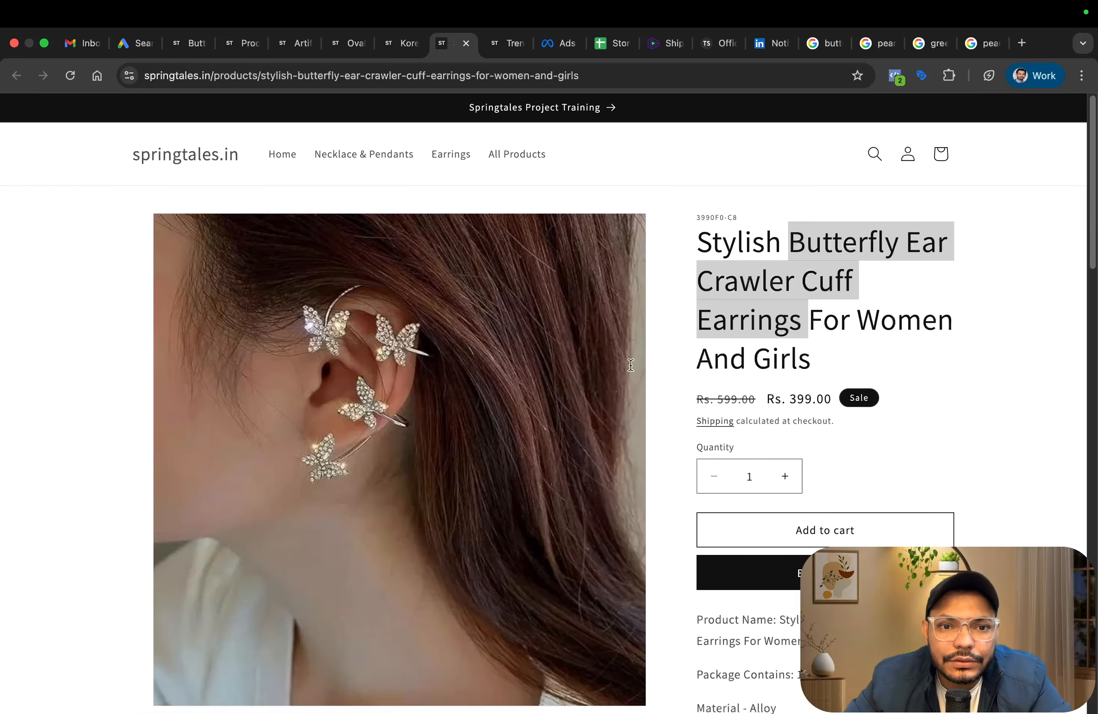
Examine the butterfly ear cuff, Korean pearl stud and oval green crystal necklace product pages, including their images and related products.
scroll(495, 405, "down", 15)
key("ctrl+shift+Tab")
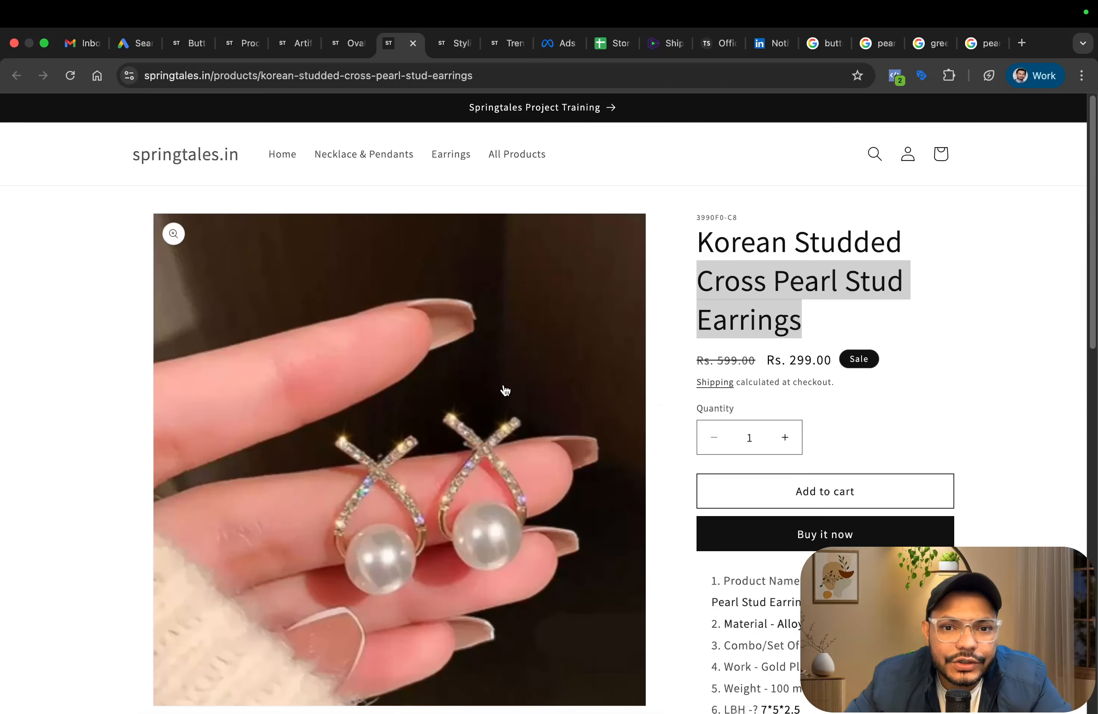
scroll(503, 387, "down", 10)
scroll(510, 382, "down", 3)
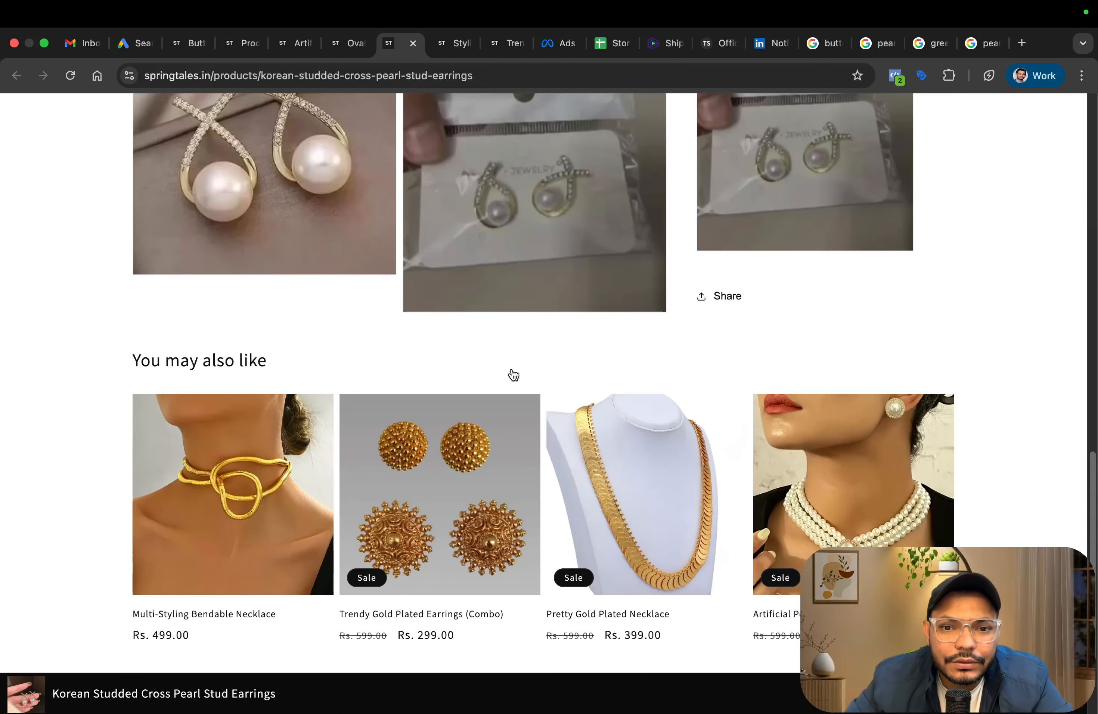
scroll(501, 324, "up", 20)
key("ctrl+shift+Tab")
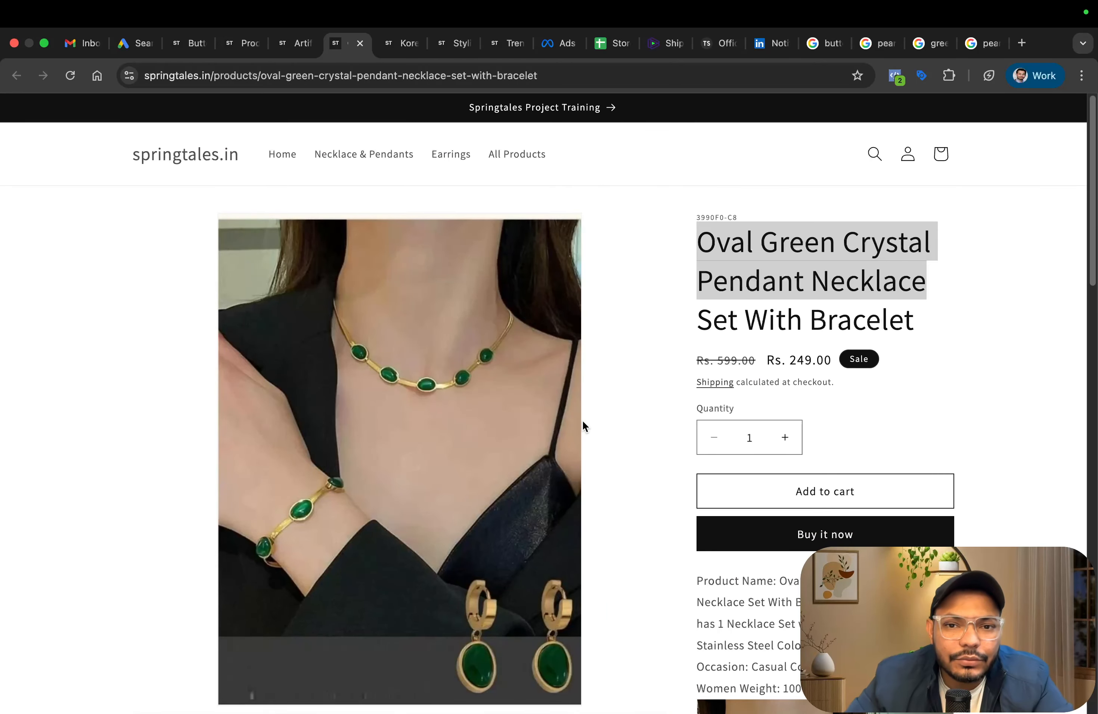
scroll(582, 420, "down", 5)
scroll(582, 420, "down", 15)
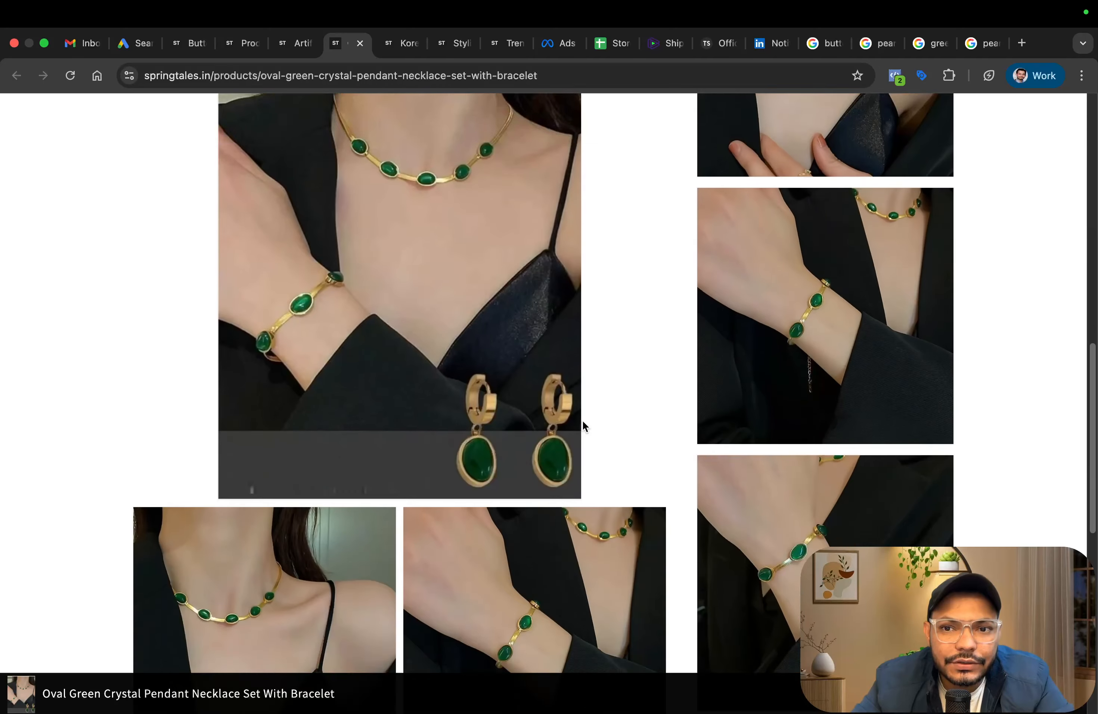
scroll(582, 430, "down", 2)
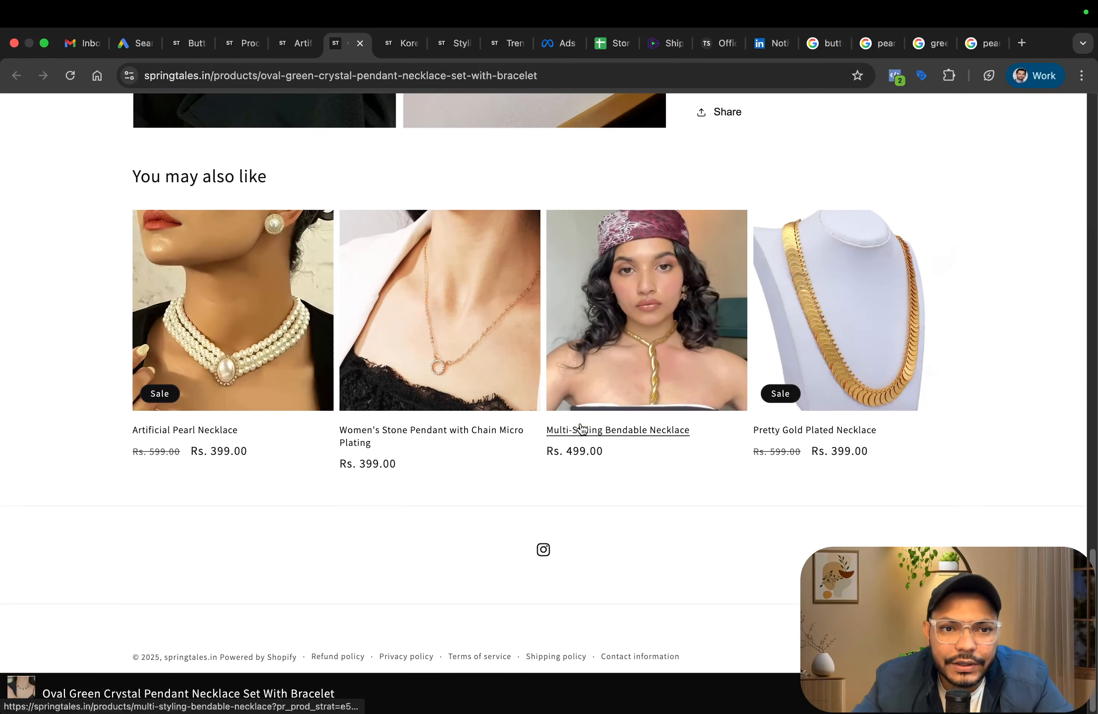
scroll(582, 429, "up", 20)
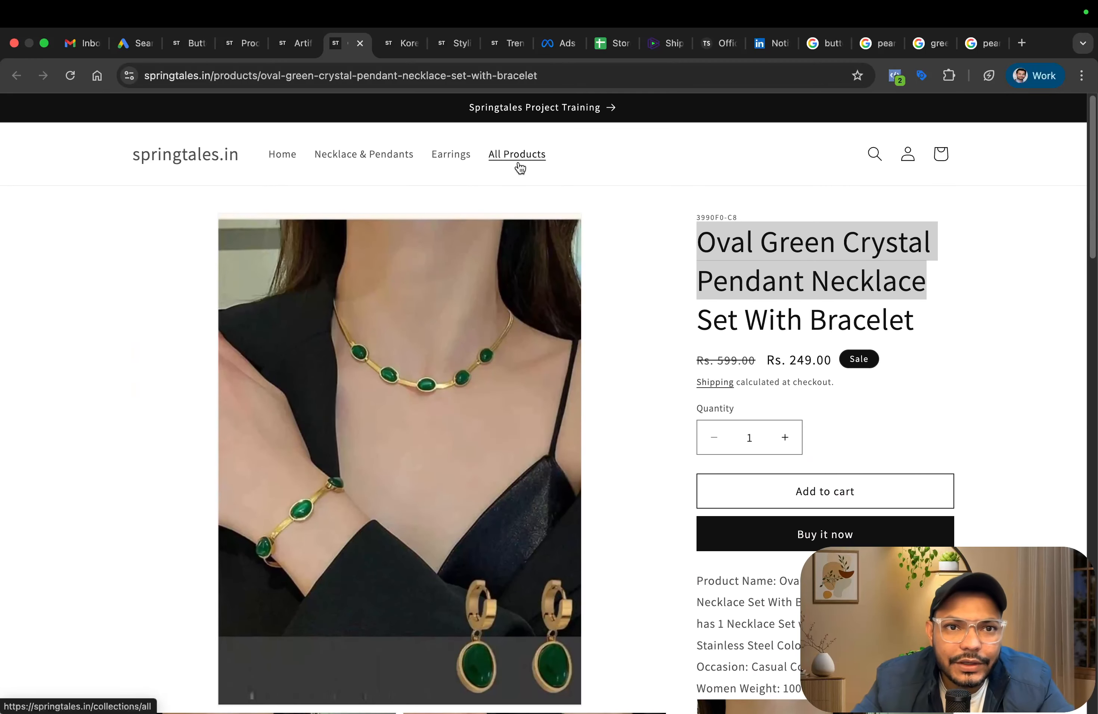
Use the Oval Green Crystal Pendant Necklace Set With Bracelet page's URL as the final URL, and generate the ad group's keywords and assets.
left_click(374, 74)
key("ctrl+c")
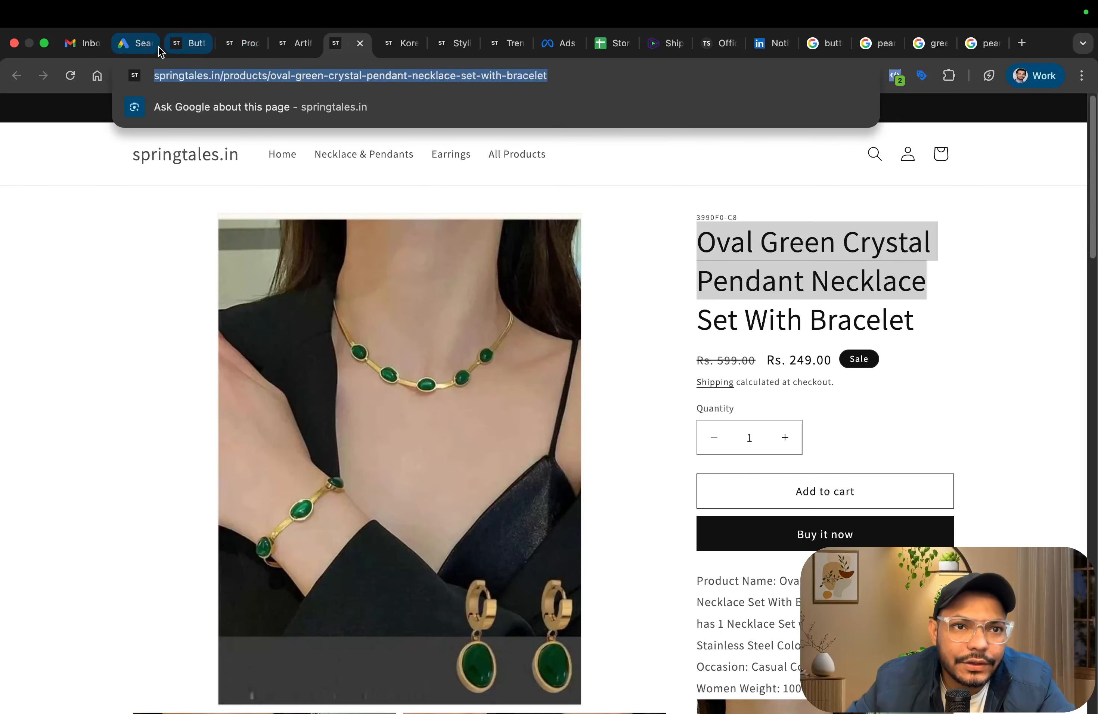
left_click(133, 43)
left_click(355, 309)
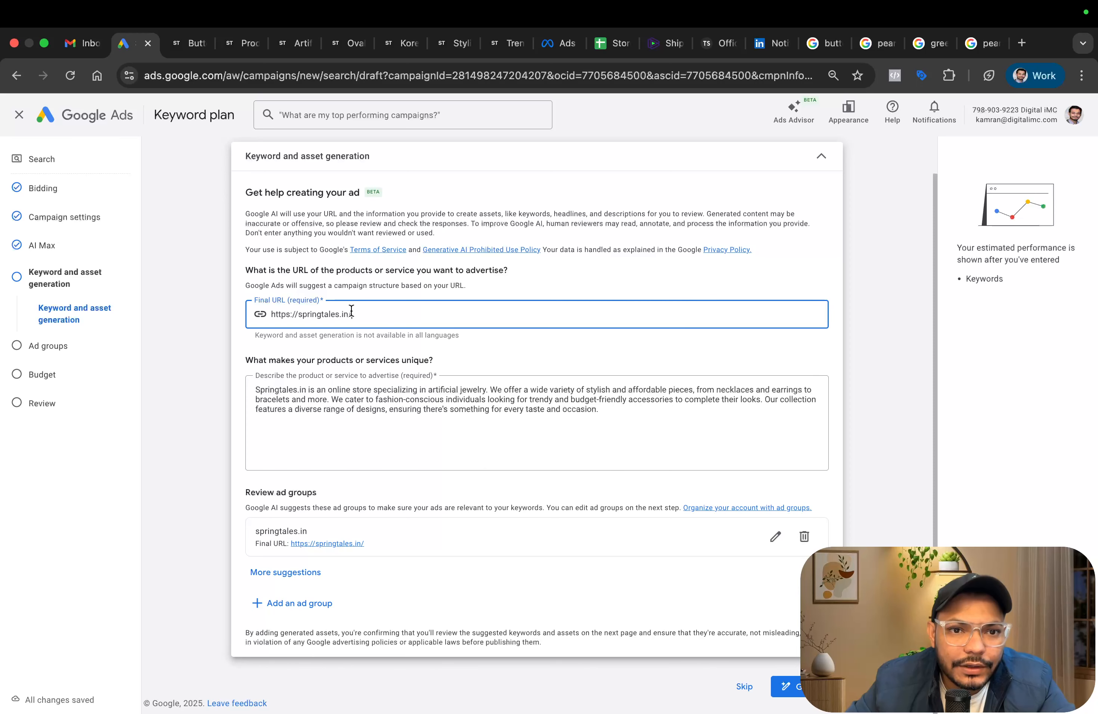
key("ctrl+a")
key("ctrl+v")
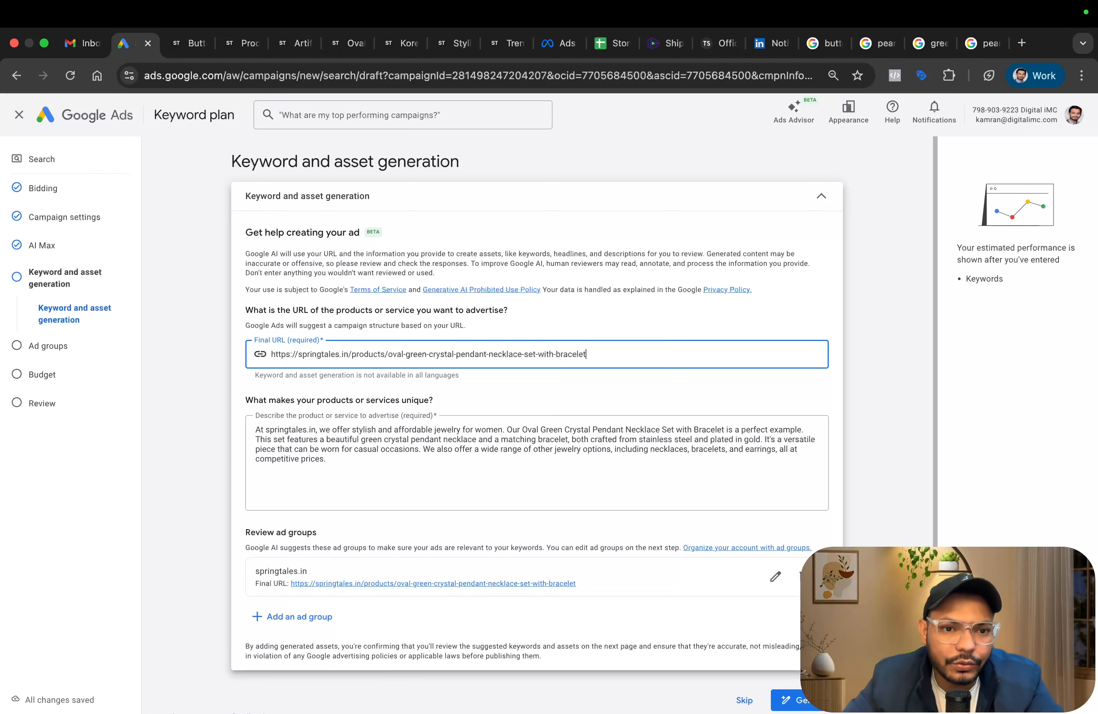
scroll(697, 461, "down", 1)
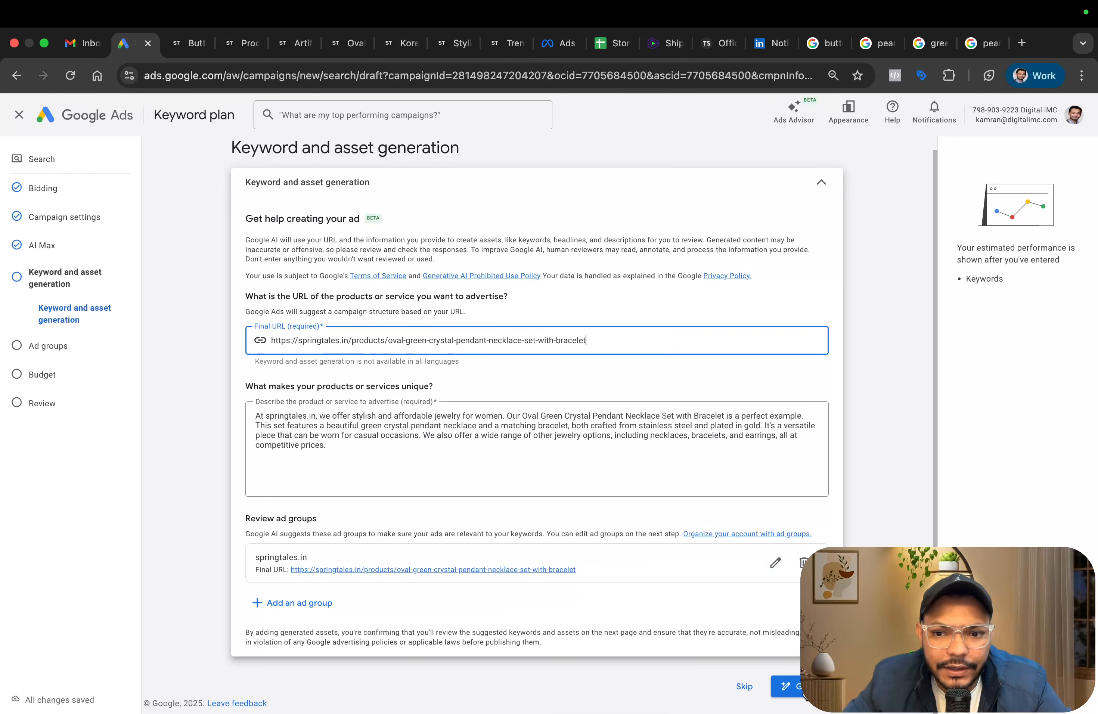
left_click(789, 688)
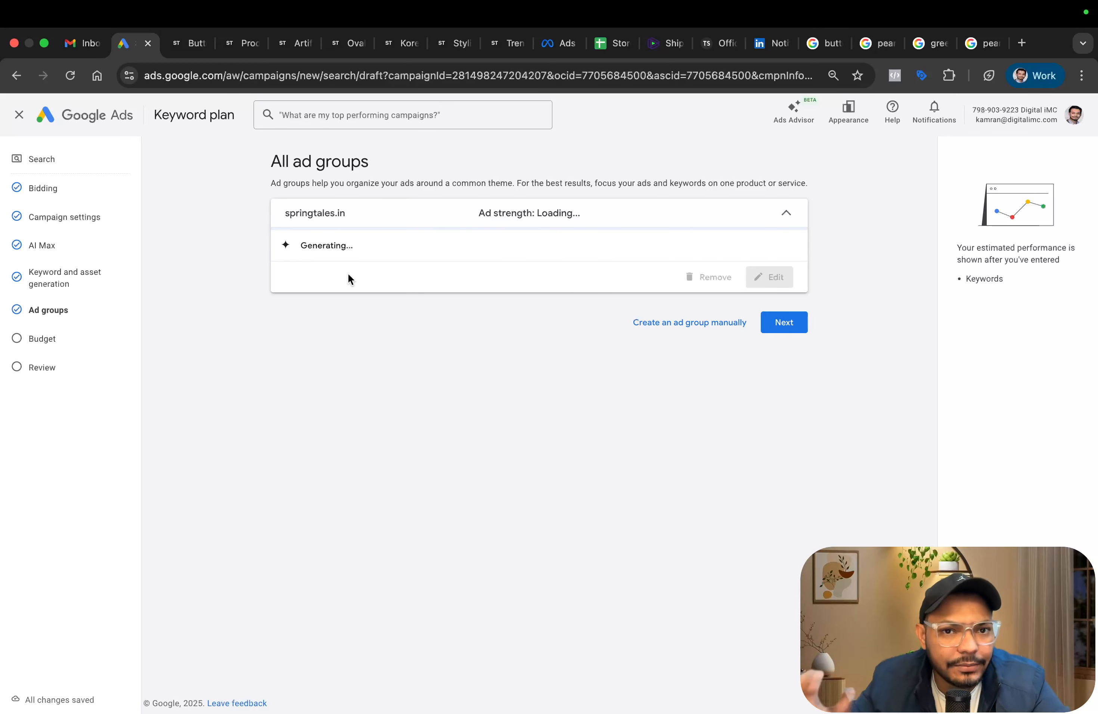
Find the Oval Green Crystal Pendant Necklace page among the open product pages, place it beside the Google Ads page, and return to the ad groups.
left_click(183, 46)
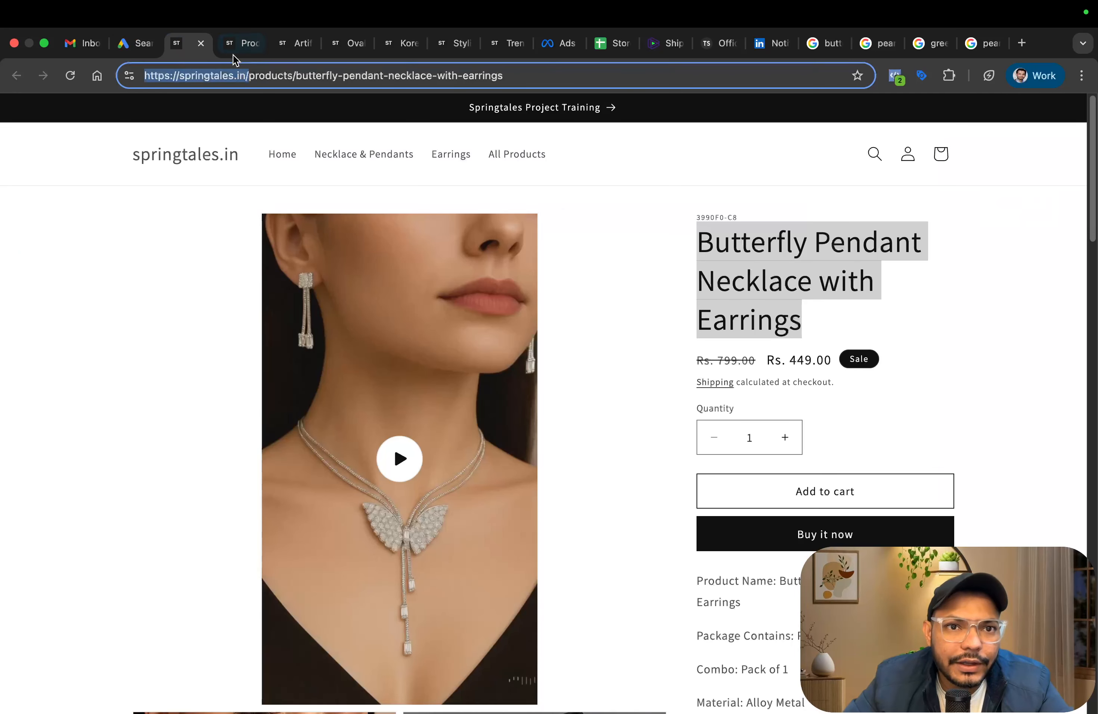
left_click(237, 48)
left_click(284, 51)
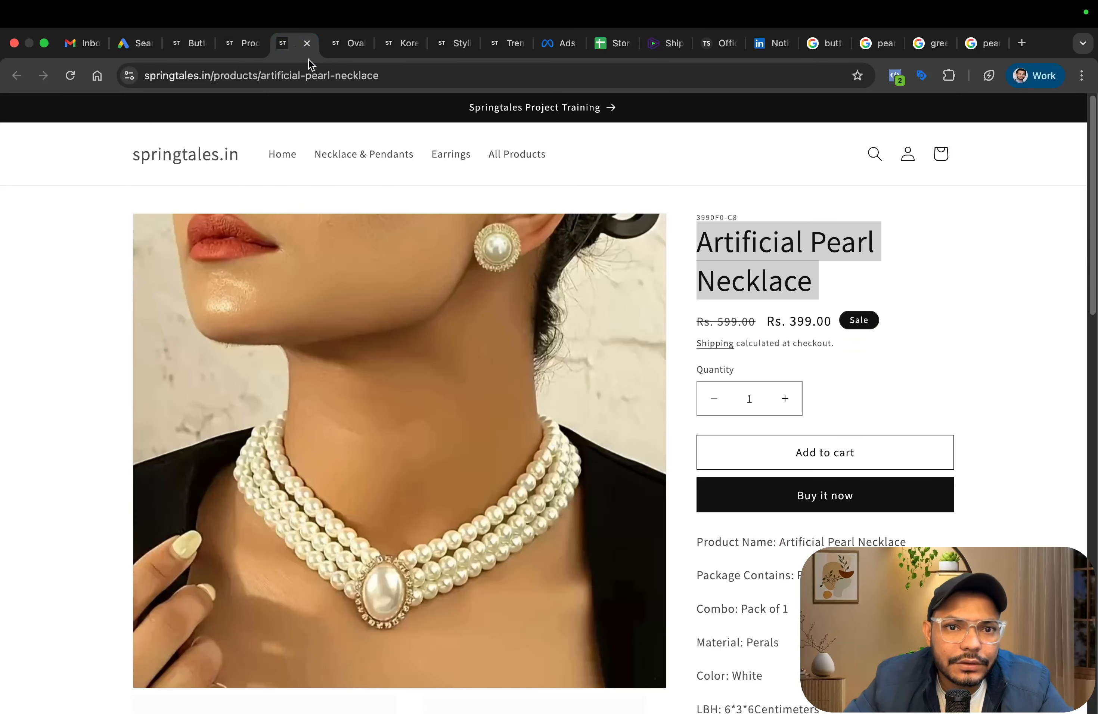
left_click(334, 54)
left_click_drag(344, 53, 176, 44)
left_click(134, 44)
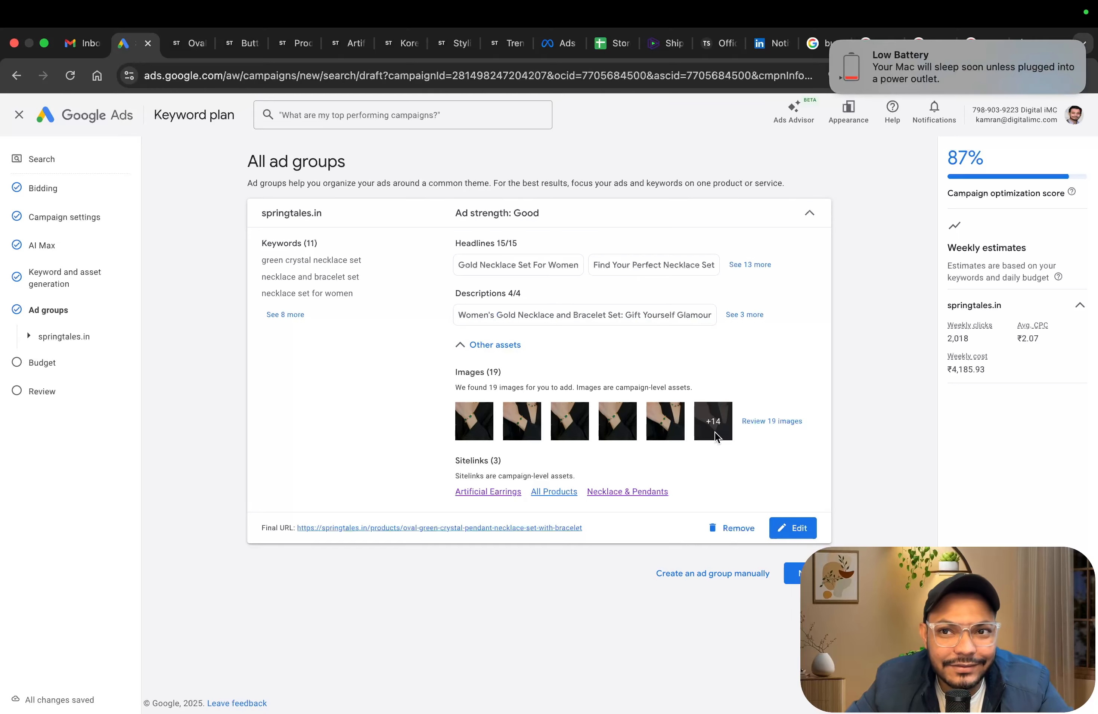
Open the springtales.in ad group for editing, dismiss the low battery notification, and review the generated keywords.
left_click(793, 527)
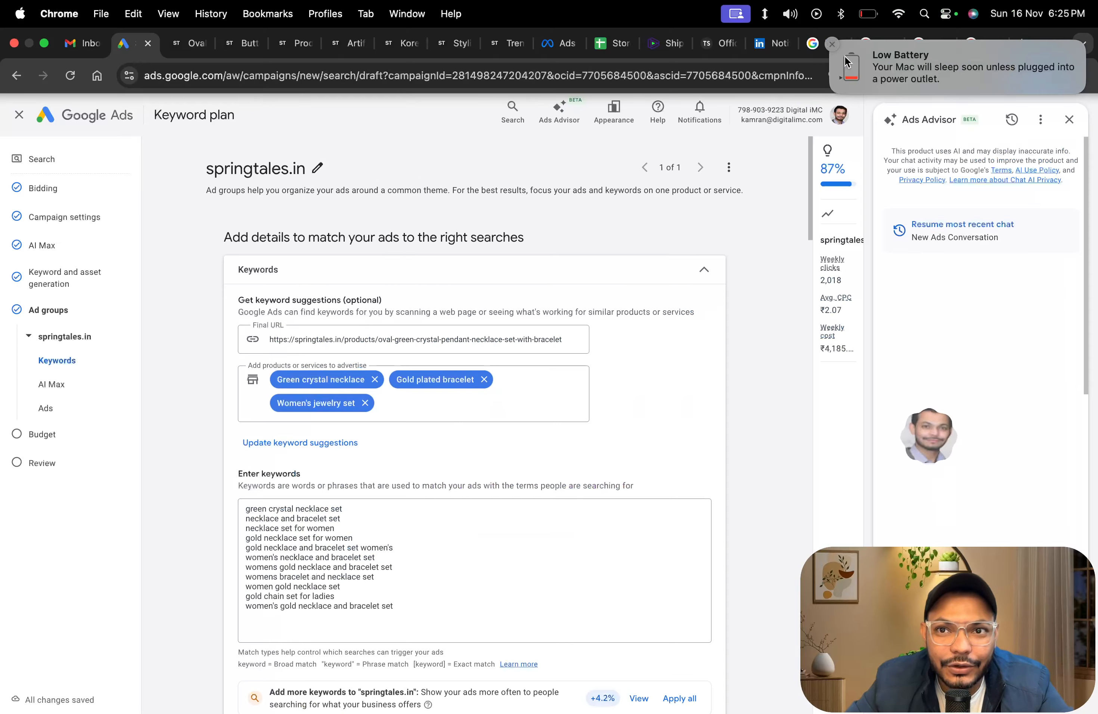
left_click(833, 45)
scroll(371, 441, "down", 2)
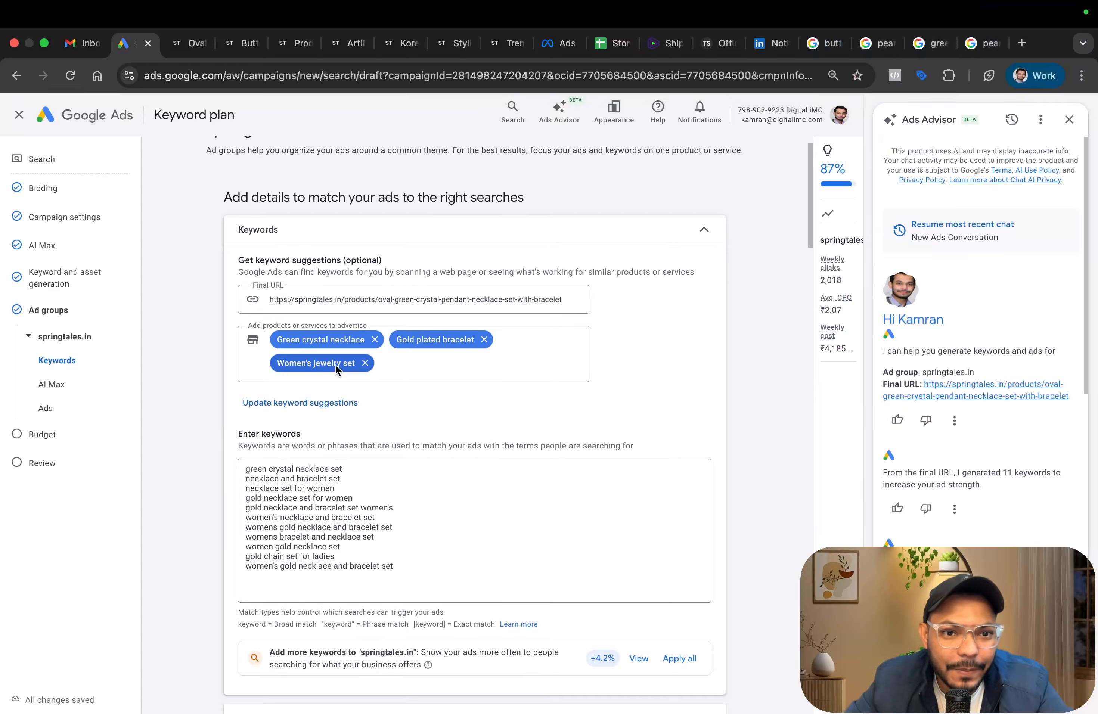
scroll(386, 441, "down", 3)
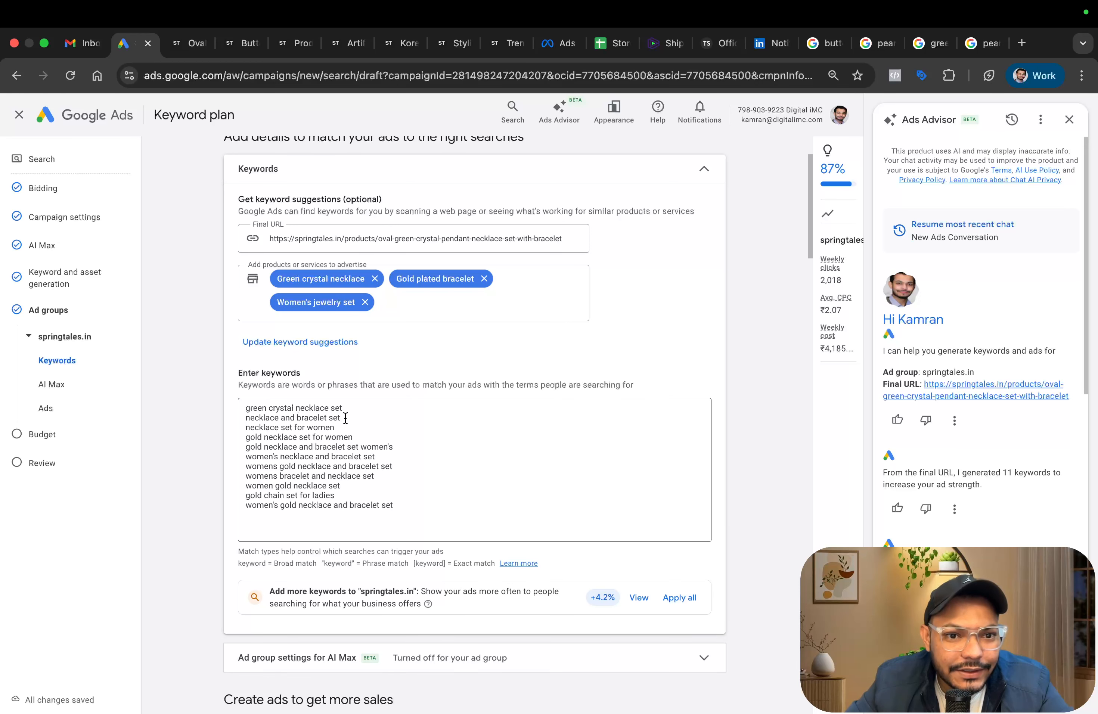
Remove the keywords "necklace and bracelet set" and "necklace set for women" from the ad group.
left_click_drag(346, 418, 238, 420)
key("BackSpace")
key("BackSpace")
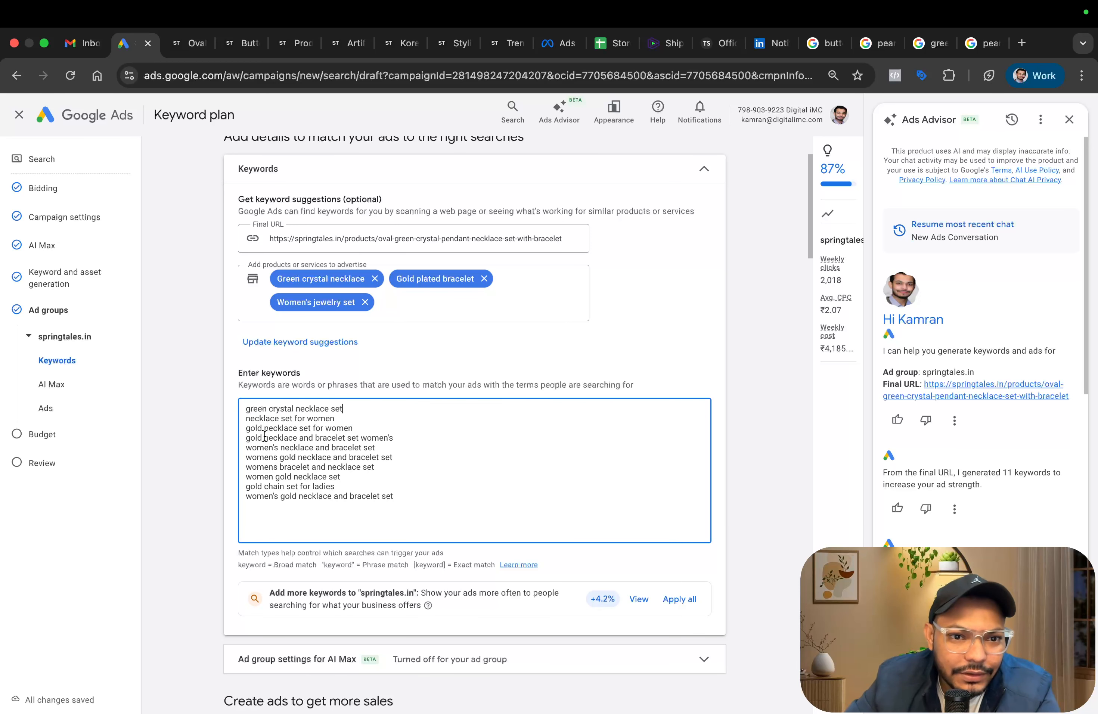
left_click_drag(304, 419, 225, 421)
key("BackSpace")
key("BackSpace")
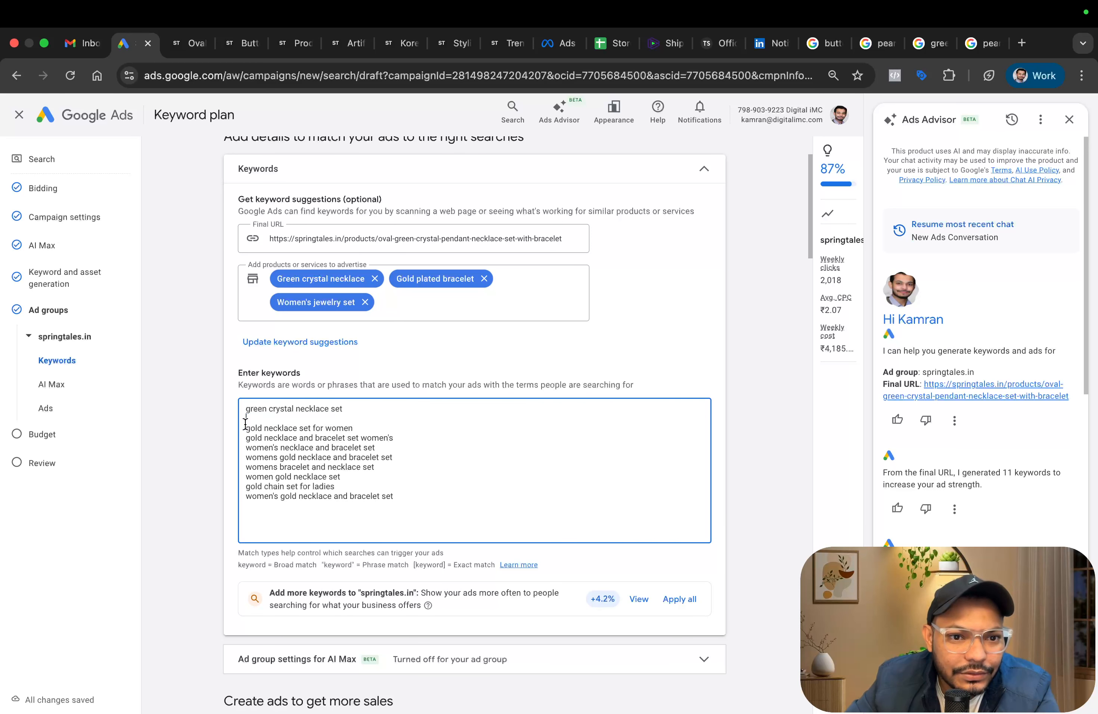
left_click_drag(364, 418, 248, 419)
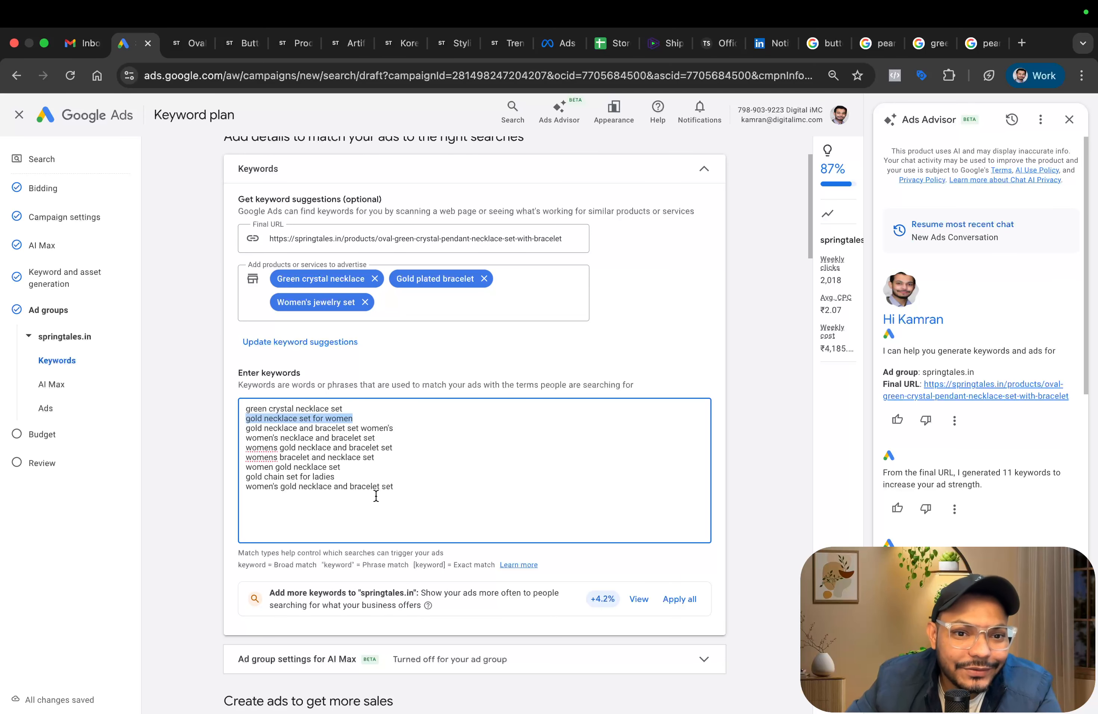
left_click_drag(397, 487, 223, 418)
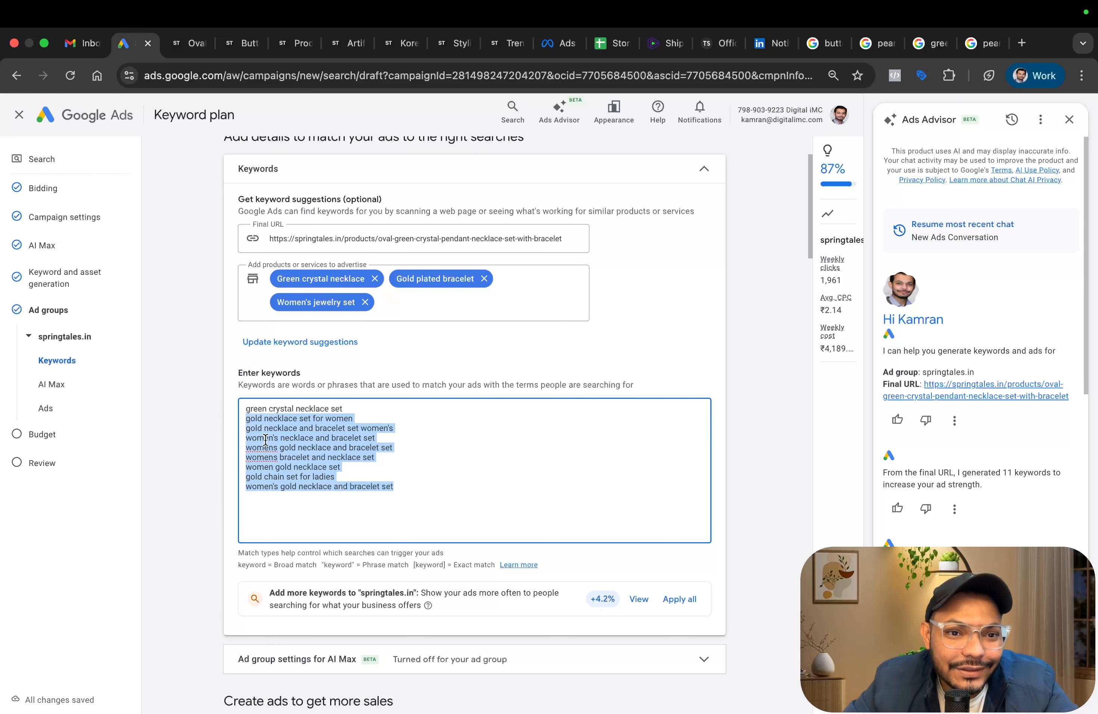
left_click(283, 428)
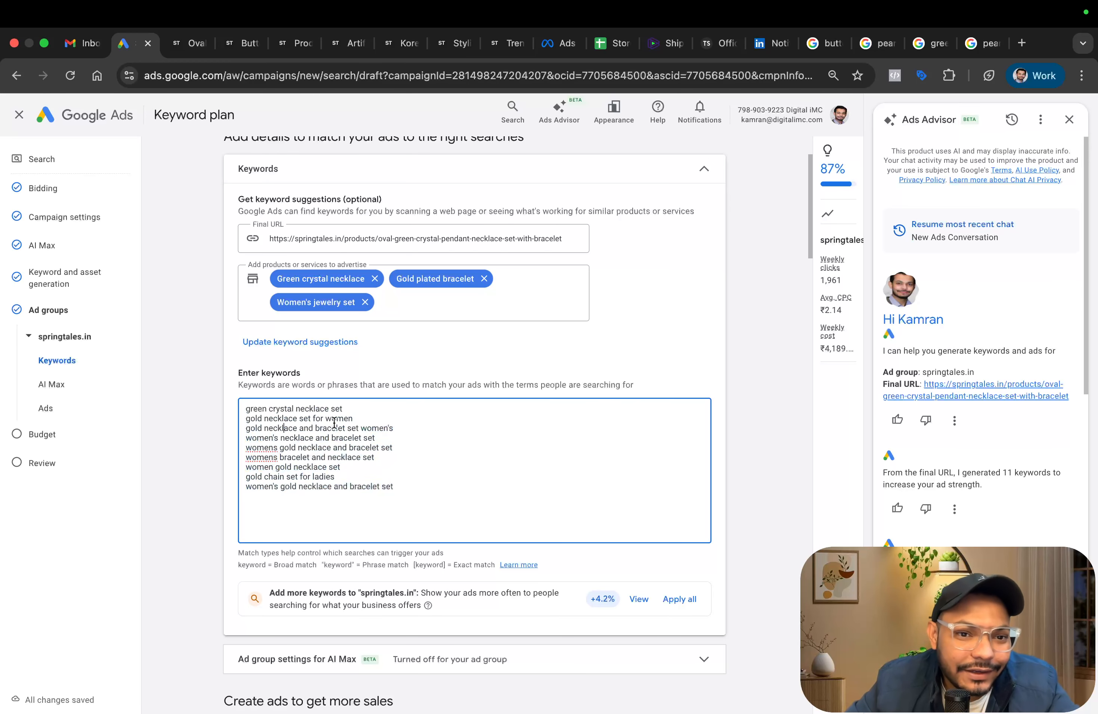
Copy "Crystal Pendant Necklace" from the title on the oval green crystal product page and return to the ad group's keywords.
left_click(189, 52)
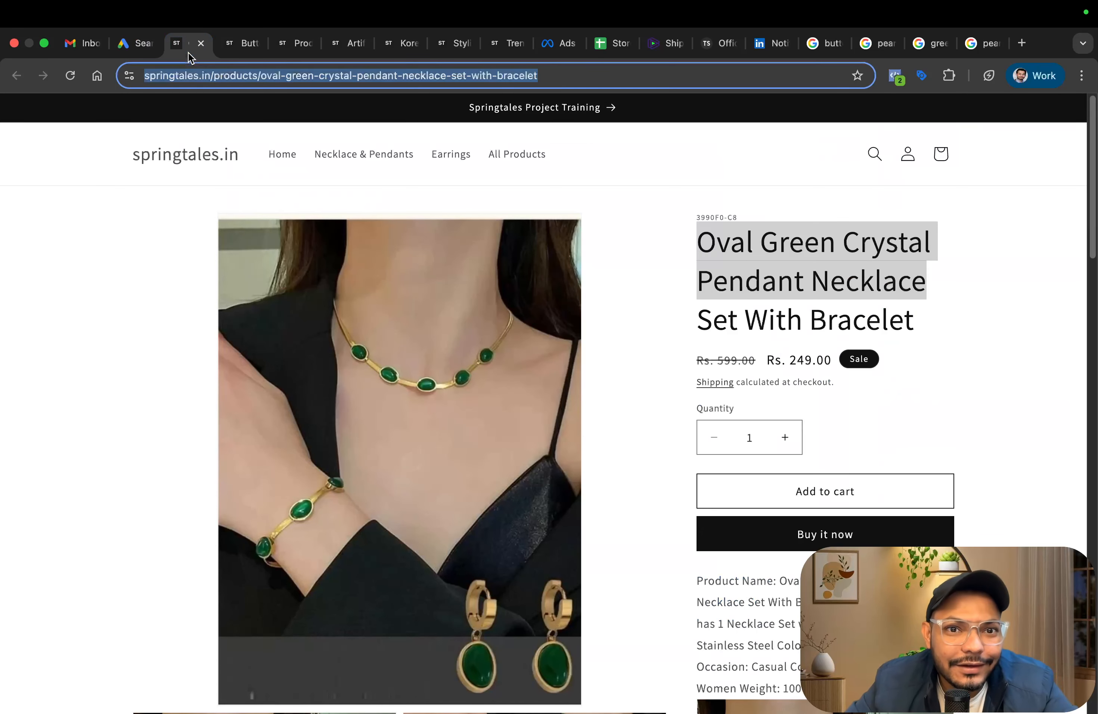
left_click(815, 269)
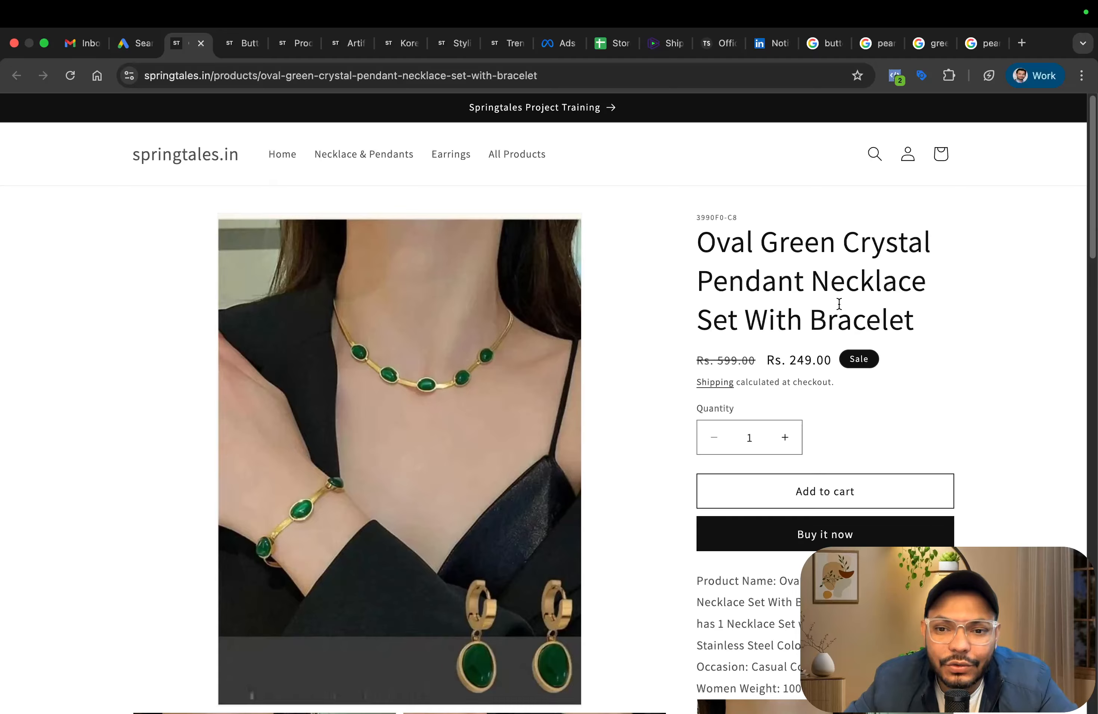
scroll(910, 294, "down", 2)
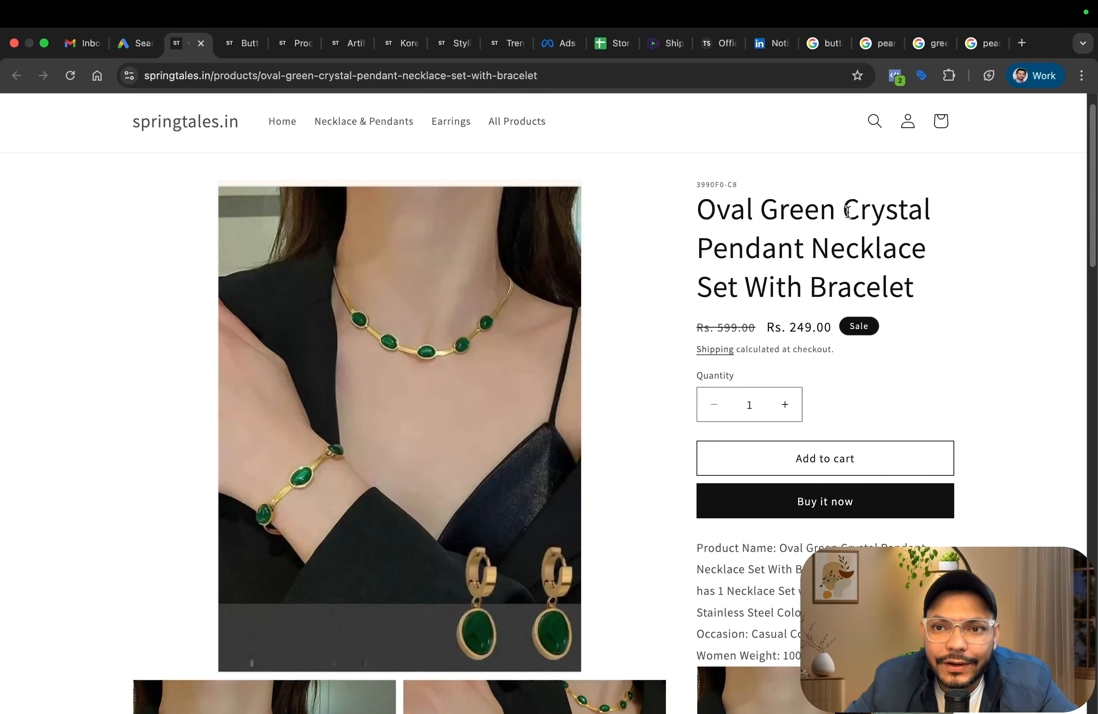
left_click_drag(853, 214, 927, 253)
key("super+c")
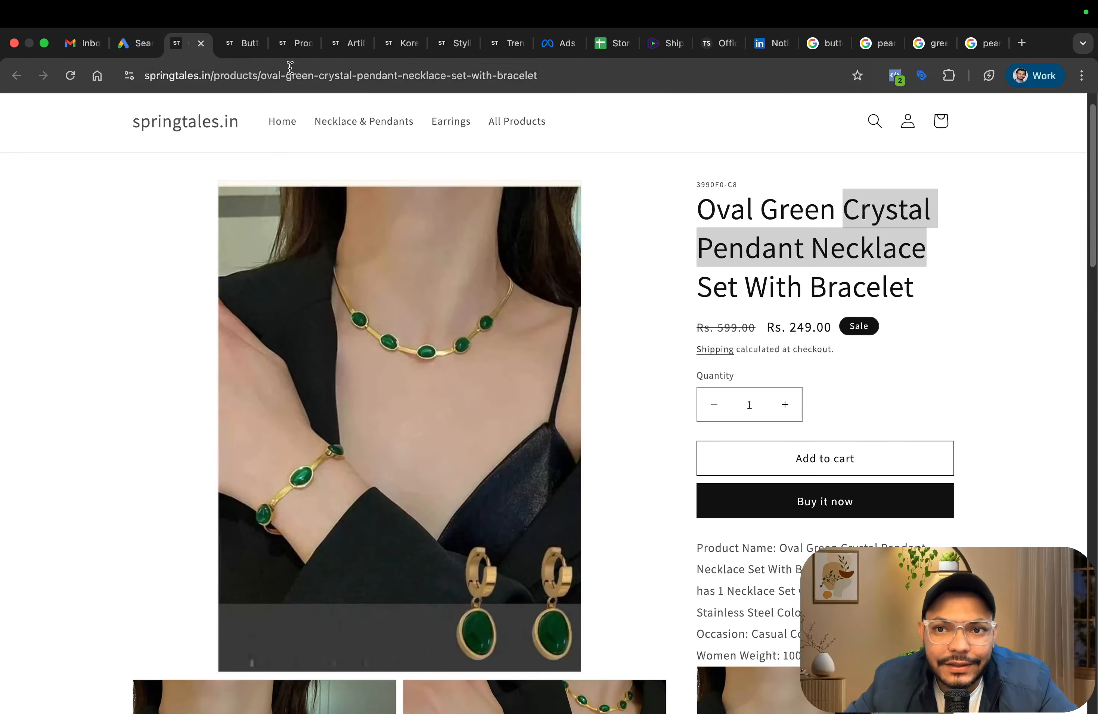
left_click(142, 48)
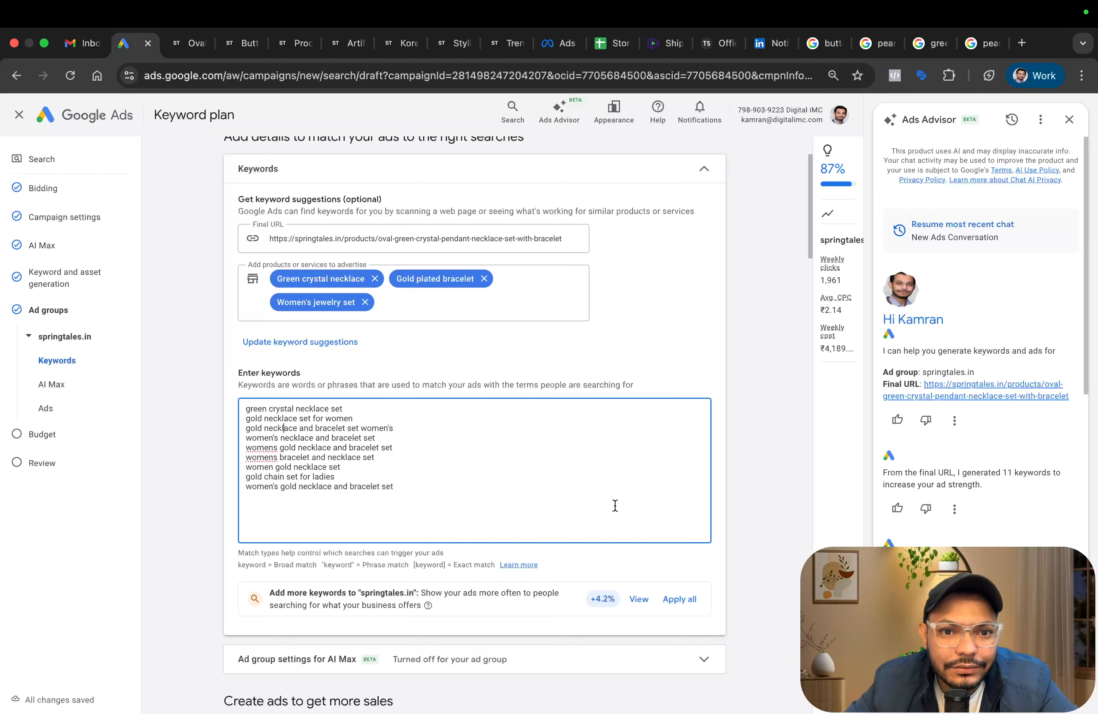
Add "Crystal Pendant Necklace" as a keyword below "green crystal necklace set", with blank lines separating it from the gold keywords.
left_click(366, 409)
key("Return")
key("super+v")
key("shift+Up")
key("super+c")
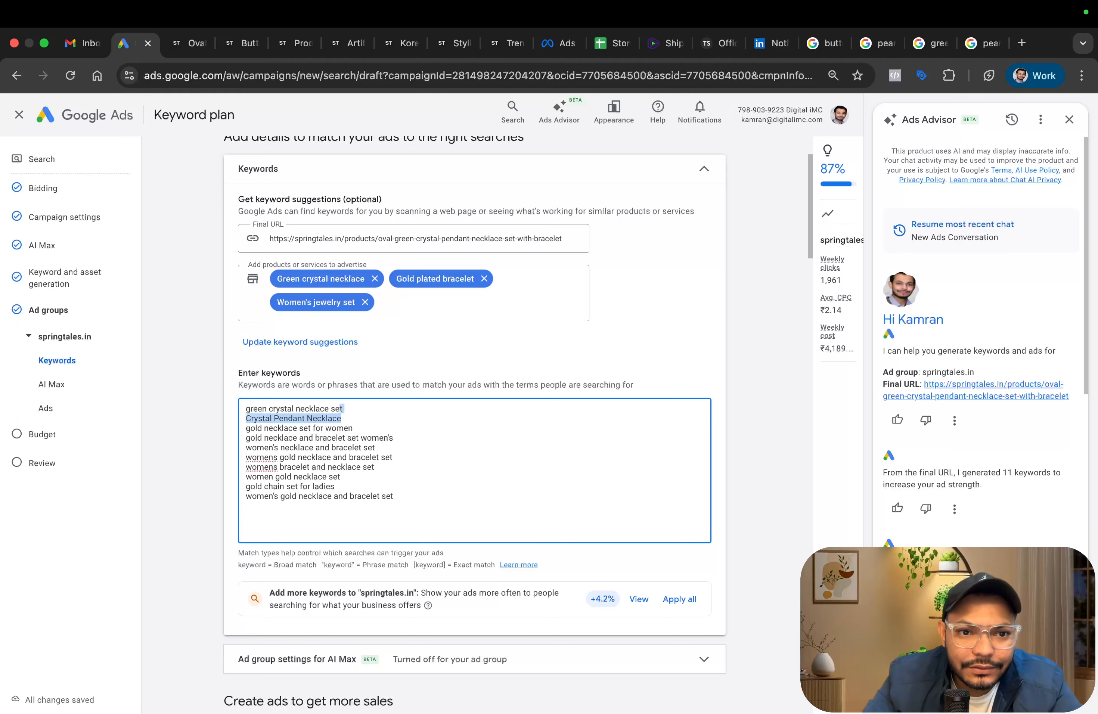
key("Return")
key("super+v")
key("Return")
key("Return")
key("Return")
key("Return")
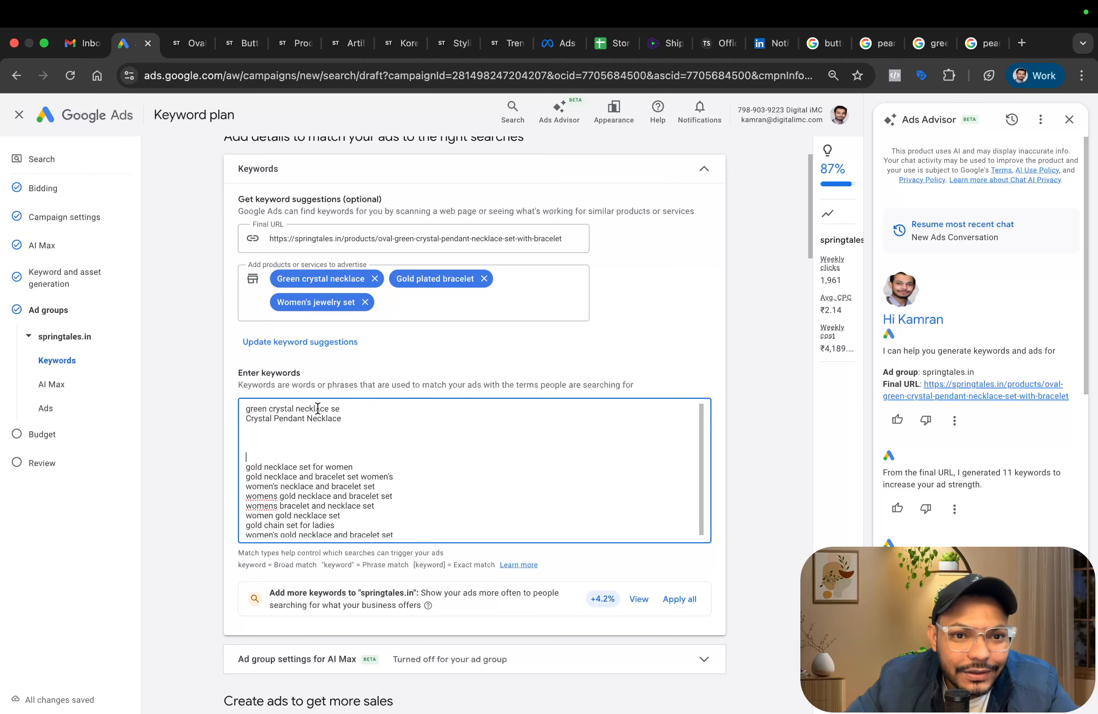
Copy the green crystal necklace keyword below "Crystal Pendant Necklace" and change the copy to "green crystal pendent".
left_click_drag(341, 410, 241, 410)
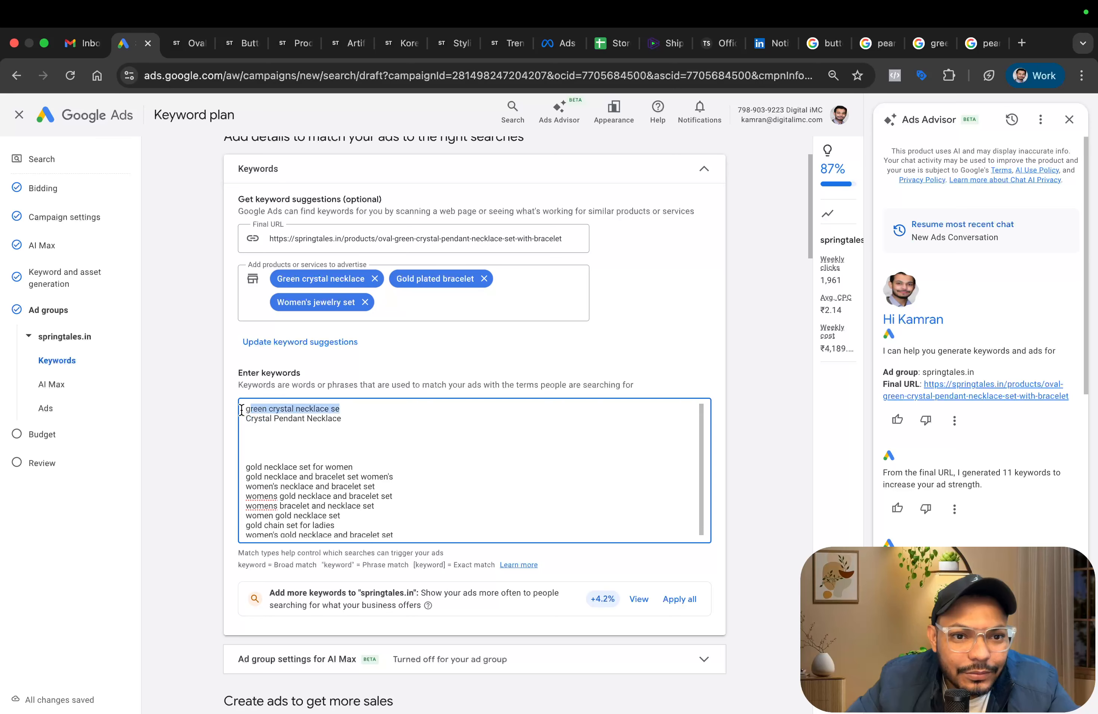
key("super+c")
left_click(274, 430)
key("super+v")
key("Return")
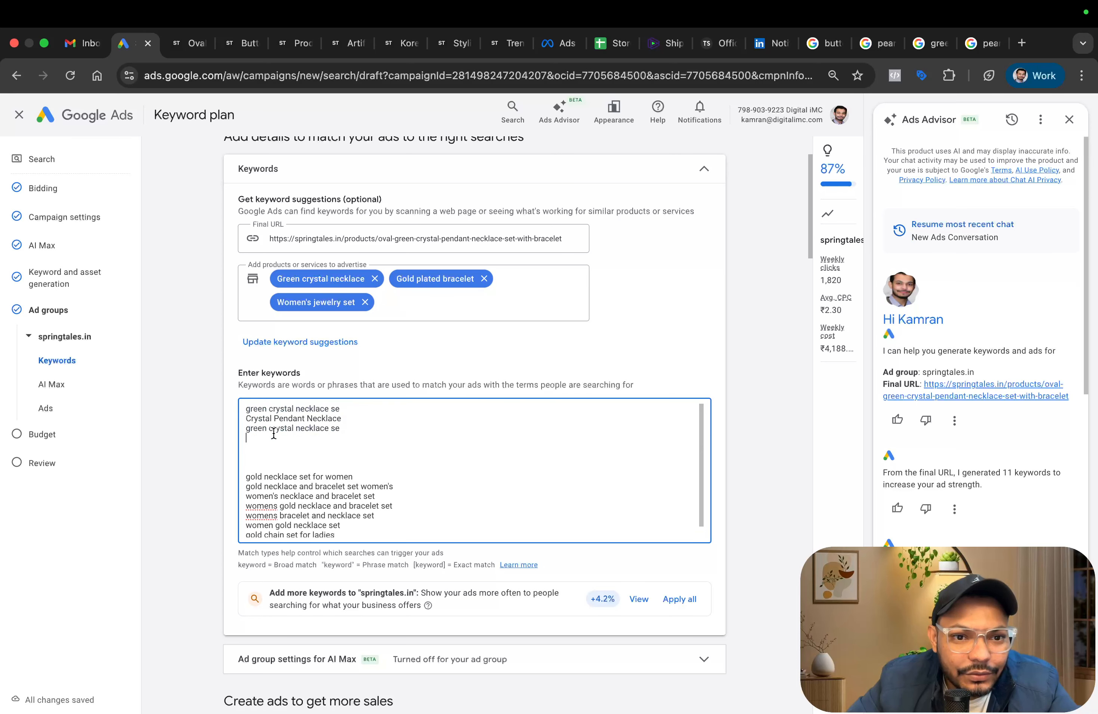
double_click(308, 428)
type("pendent")
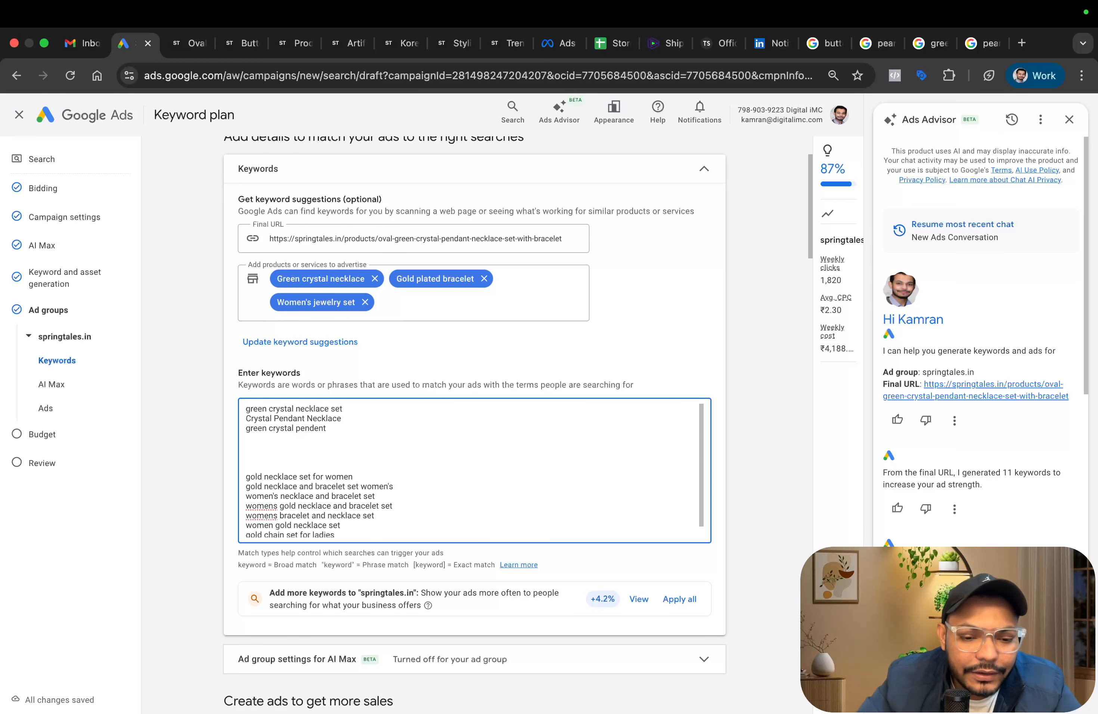
Duplicate "green crystal necklace set", check the product page for wording, and change the copy to "green crystal pendant set".
triple_click(307, 408)
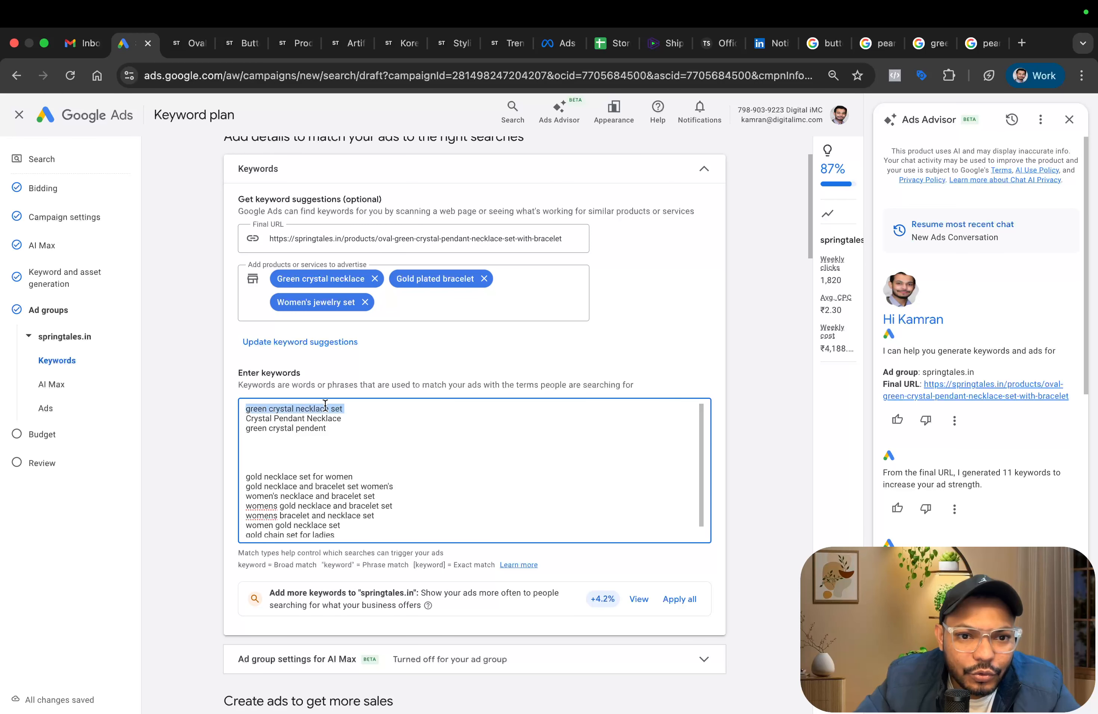
left_click(351, 408)
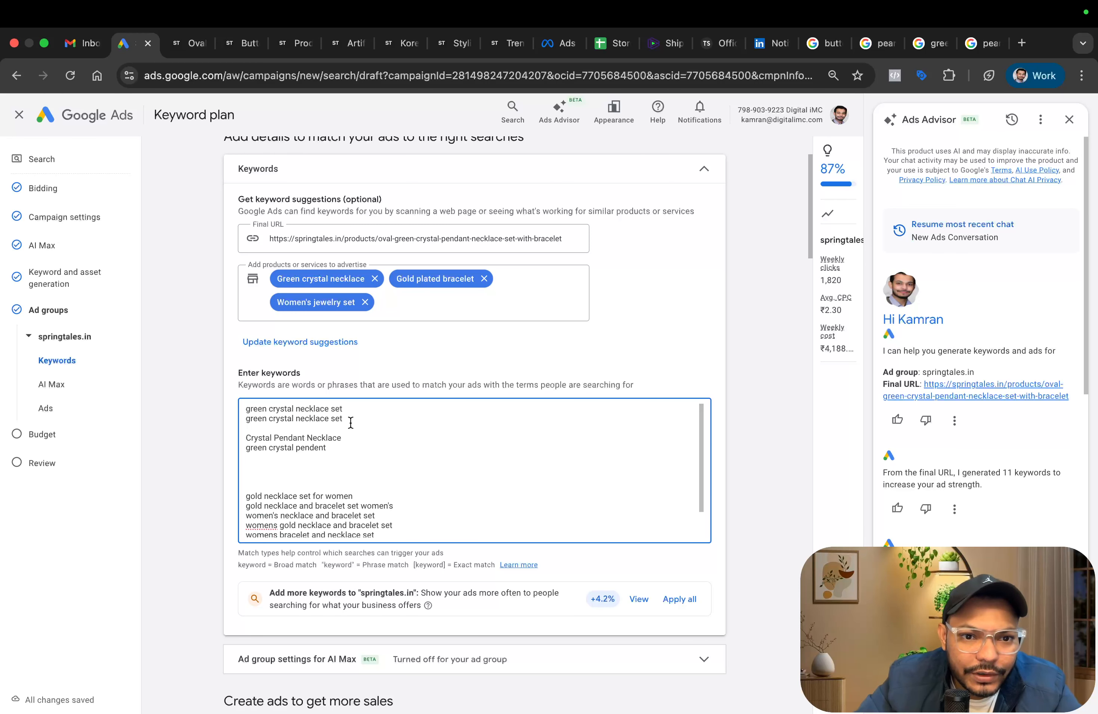
left_click(188, 42)
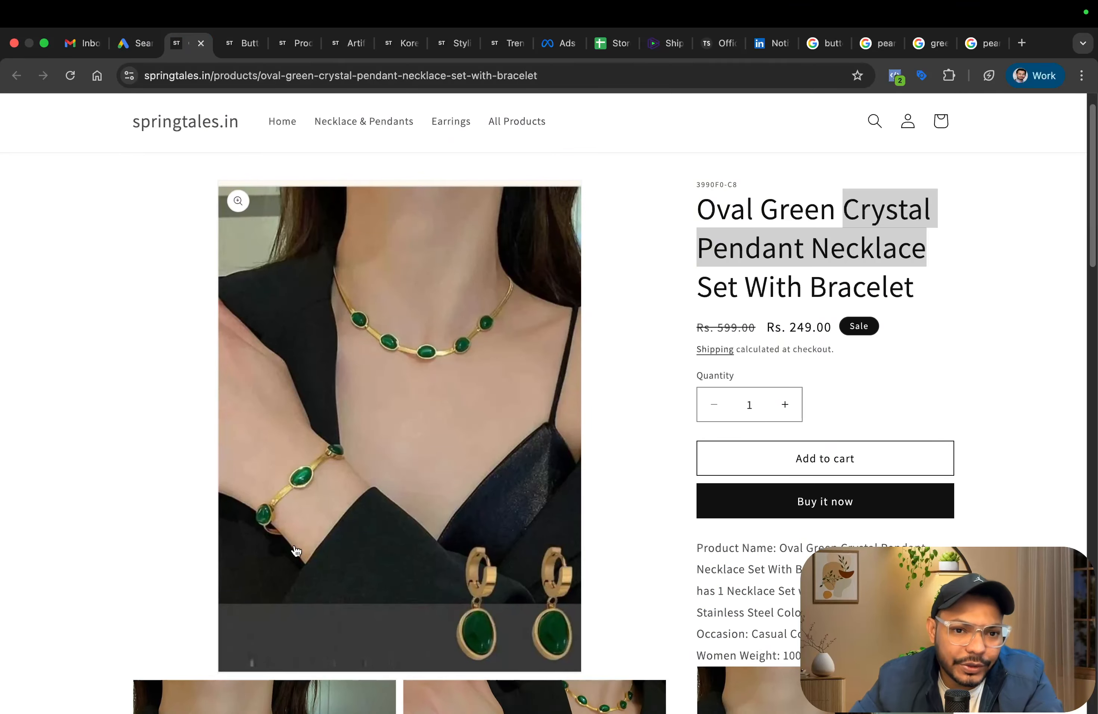
scroll(543, 407, "down", 5)
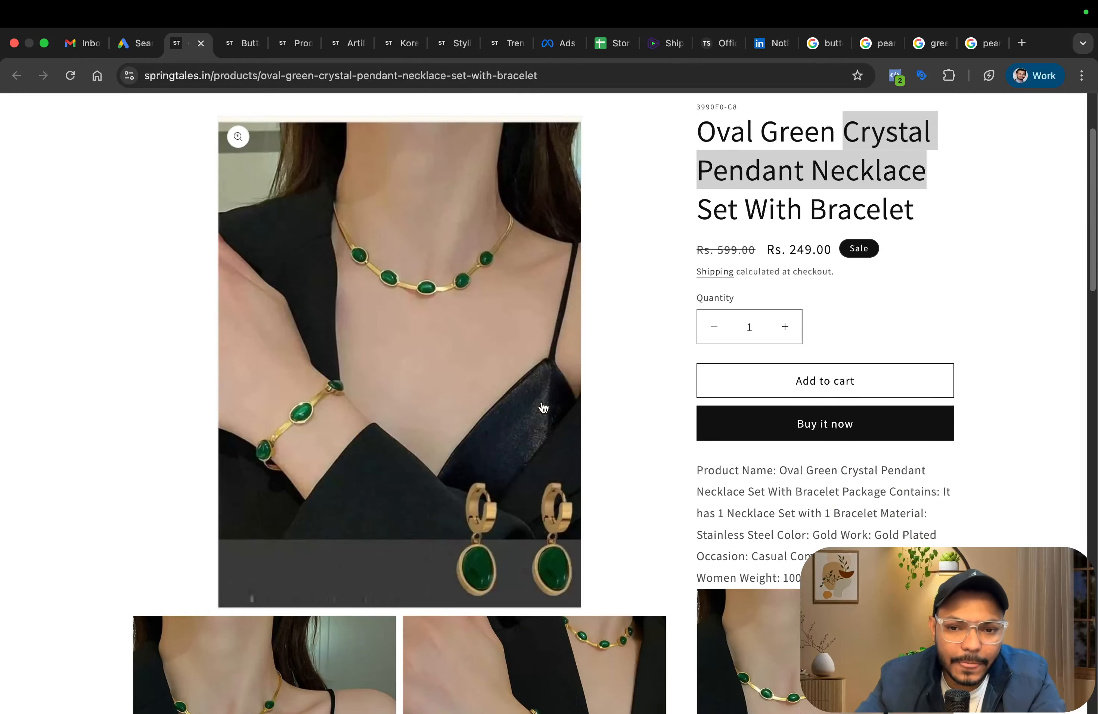
scroll(543, 408, "up", 10)
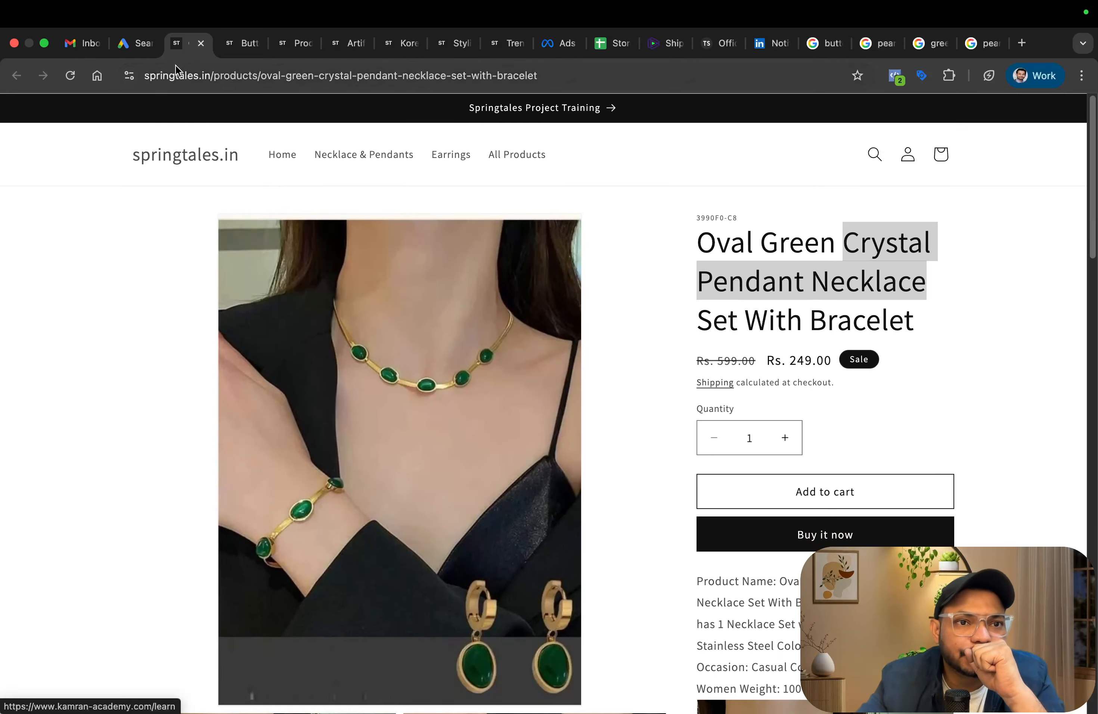
left_click(133, 46)
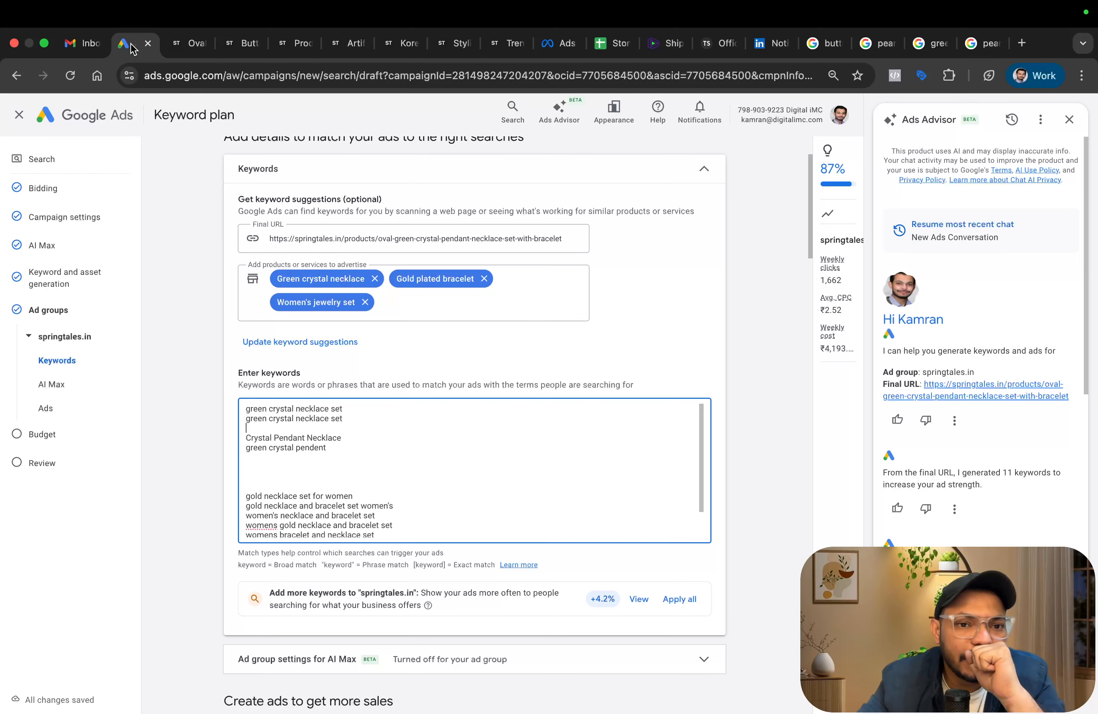
double_click(316, 417)
type("pebd")
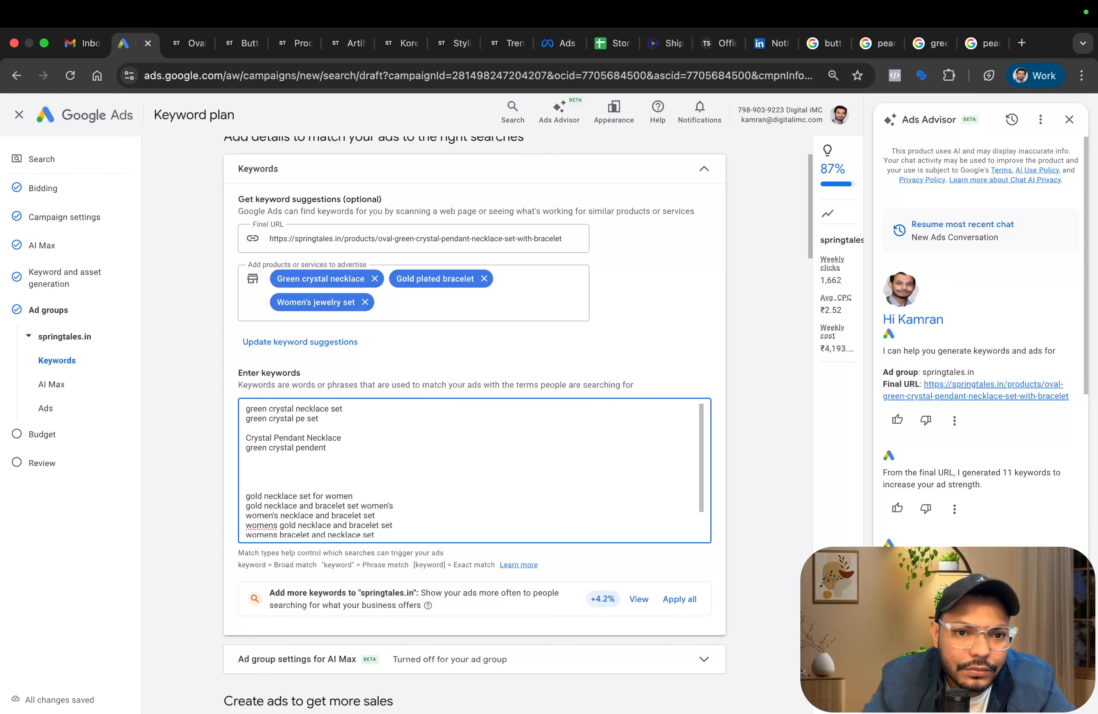
type("ndant")
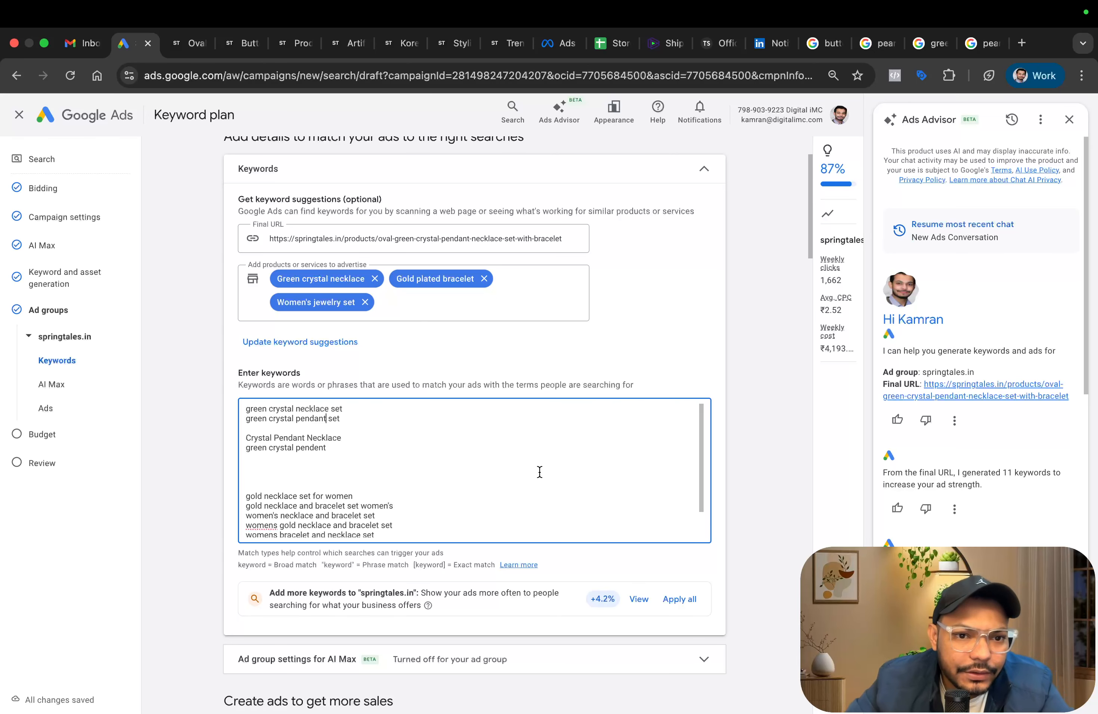
Close the blank line, extend the next keyword to "green Crystal Pendant Necklace", and correct the one below to "green crystal pendant".
left_click(325, 425)
key("BackSpace")
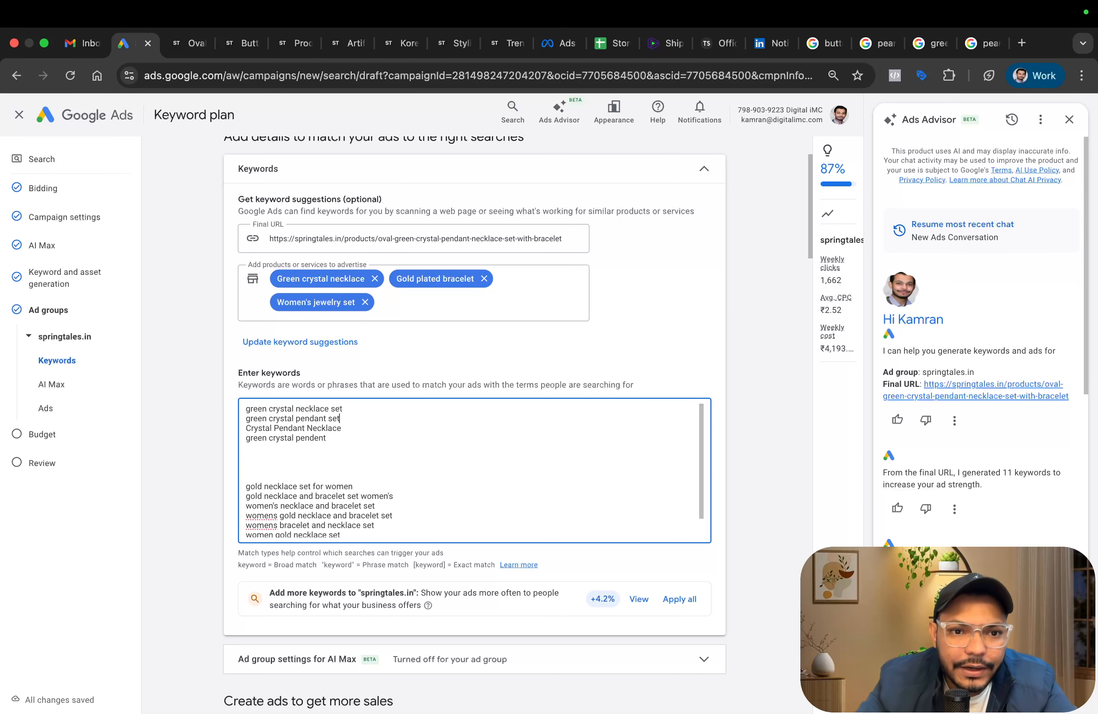
key("super+Left")
type("green")
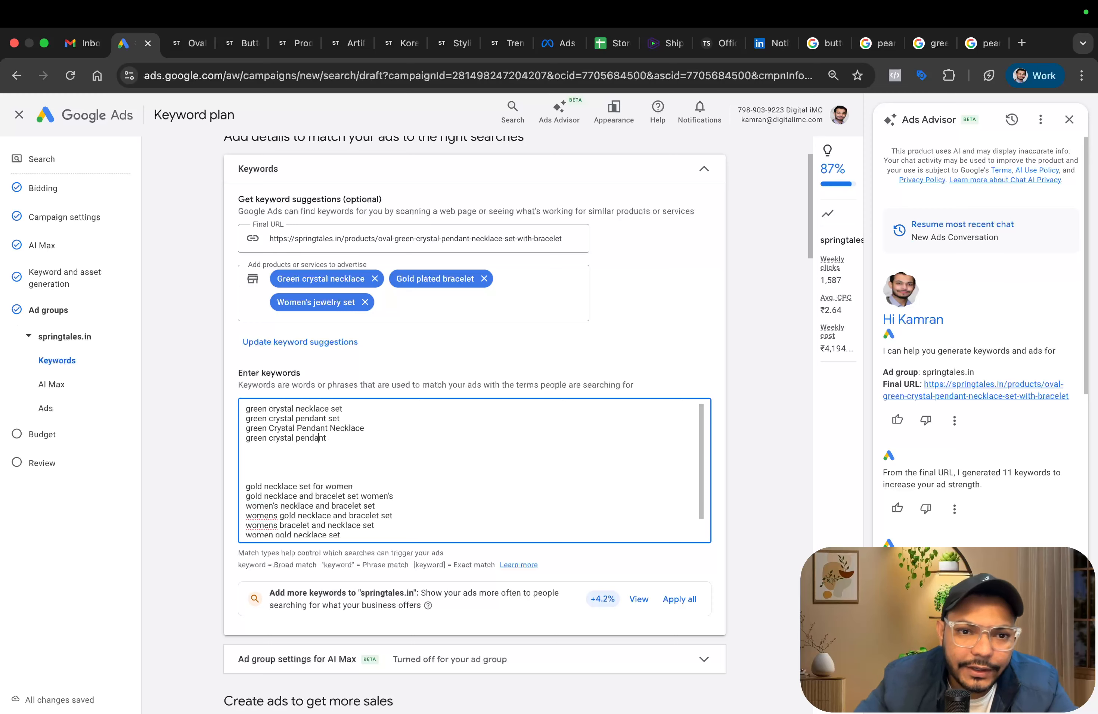
Delete all remaining gold and women's necklace, bracelet and chain keywords, along with the blank lines below "green crystal pendant".
scroll(288, 437, "down", 2)
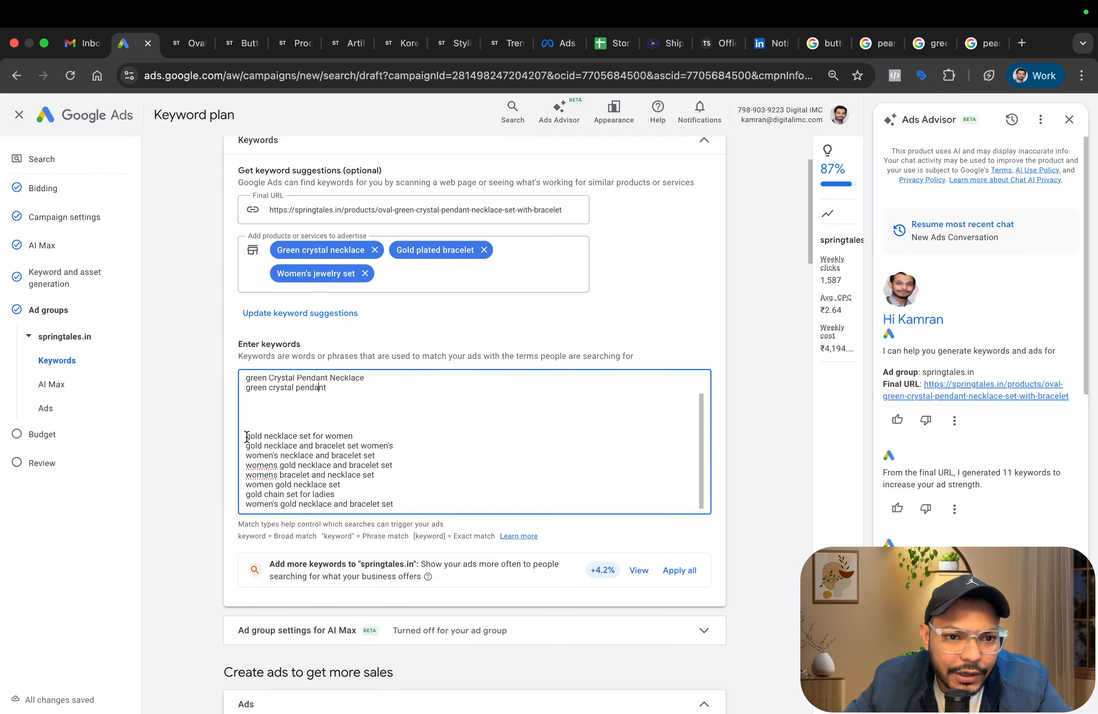
left_click_drag(246, 437, 491, 527)
key("BackSpace")
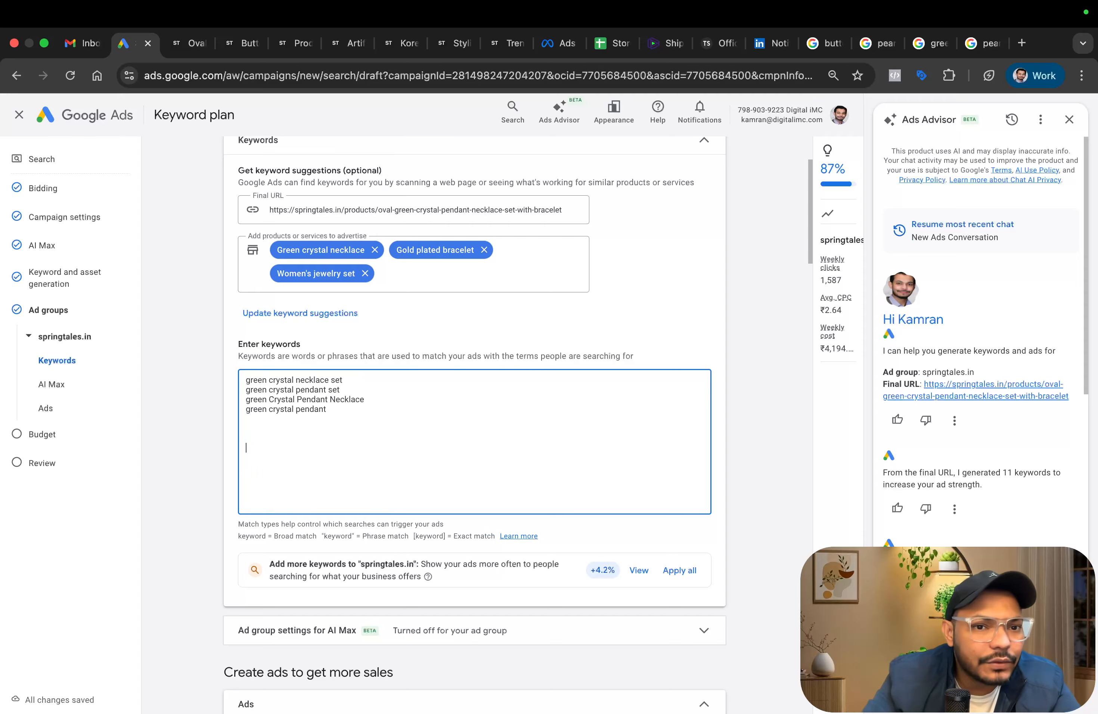
key("BackSpace")
key("BackSpace")
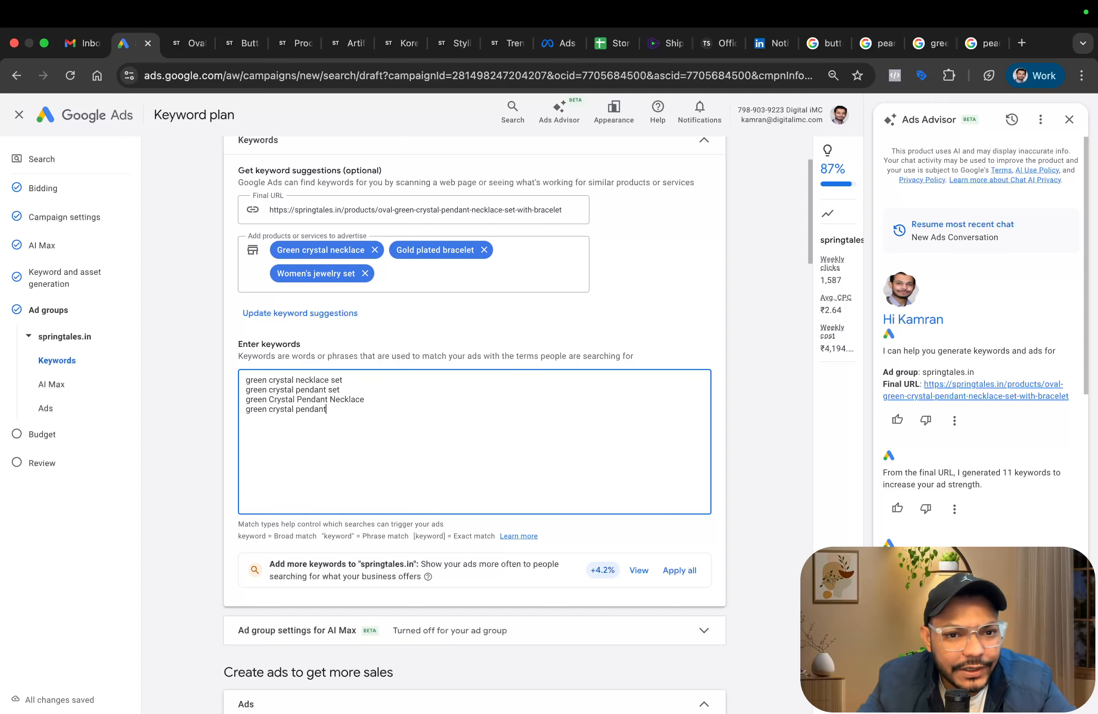
scroll(475, 417, "up", 3)
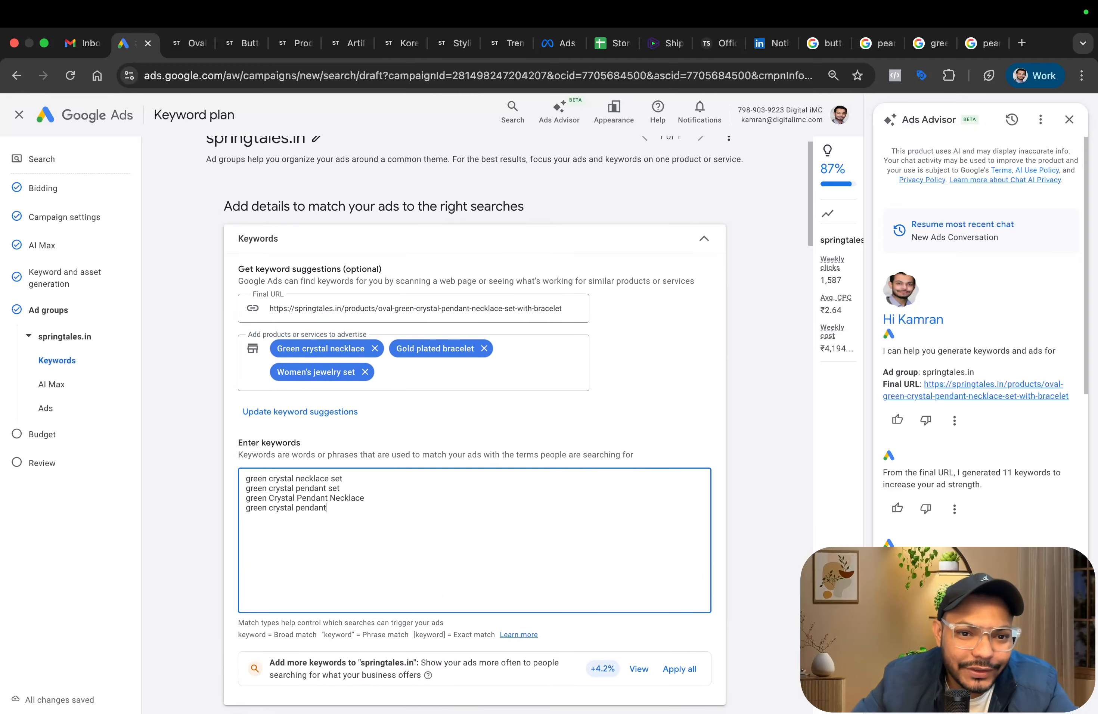
Enclose all four green crystal necklace and pendant keywords in quotation marks to make them phrase match.
type("\"")
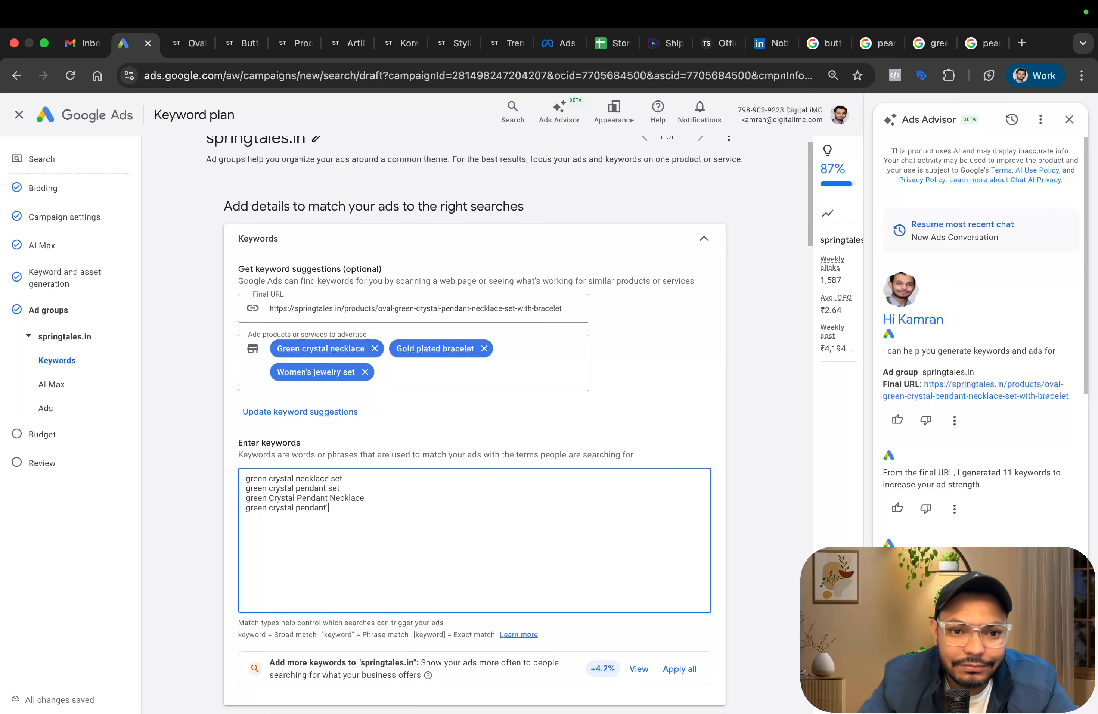
left_click(246, 508)
type("\"")
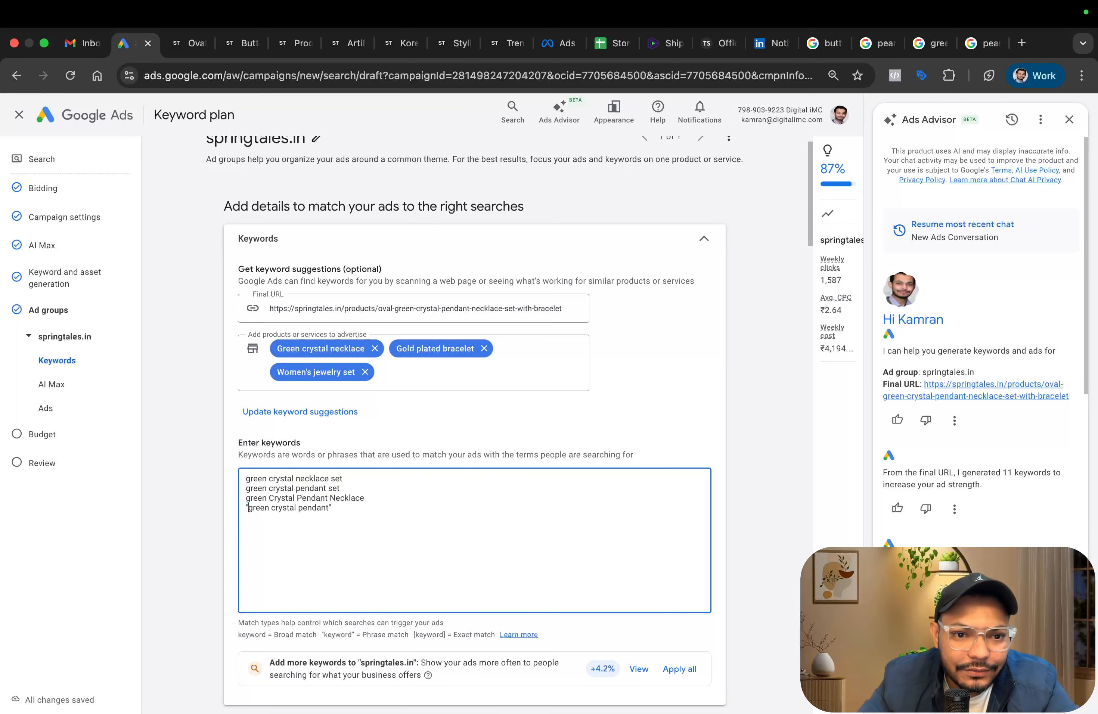
type("\"")
left_click(367, 497)
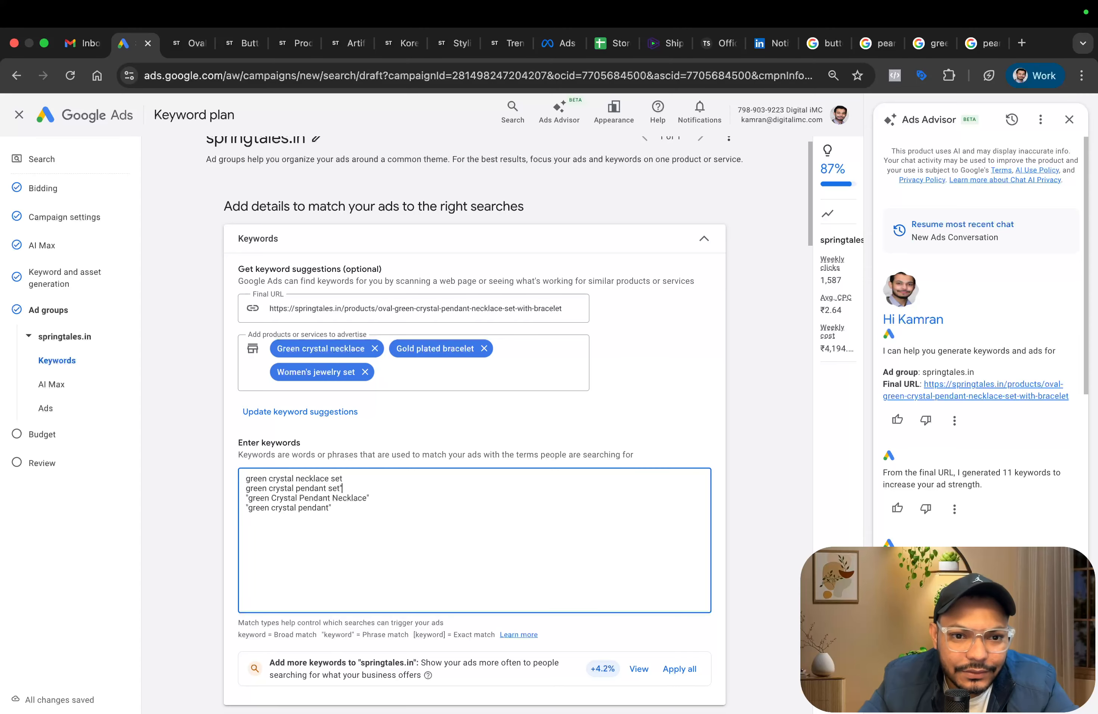
type("\" ")
type("\"")
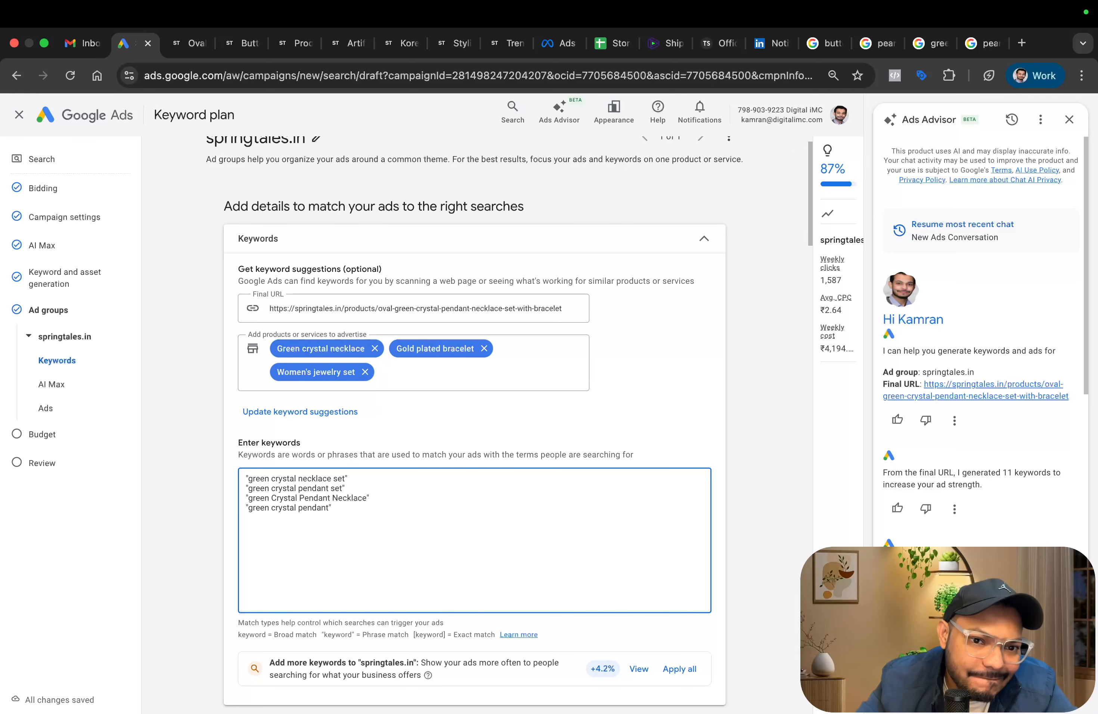
Change the "green crystal pendant" keyword to exact match by replacing its quotation marks with square brackets.
scroll(493, 532, "down", 2)
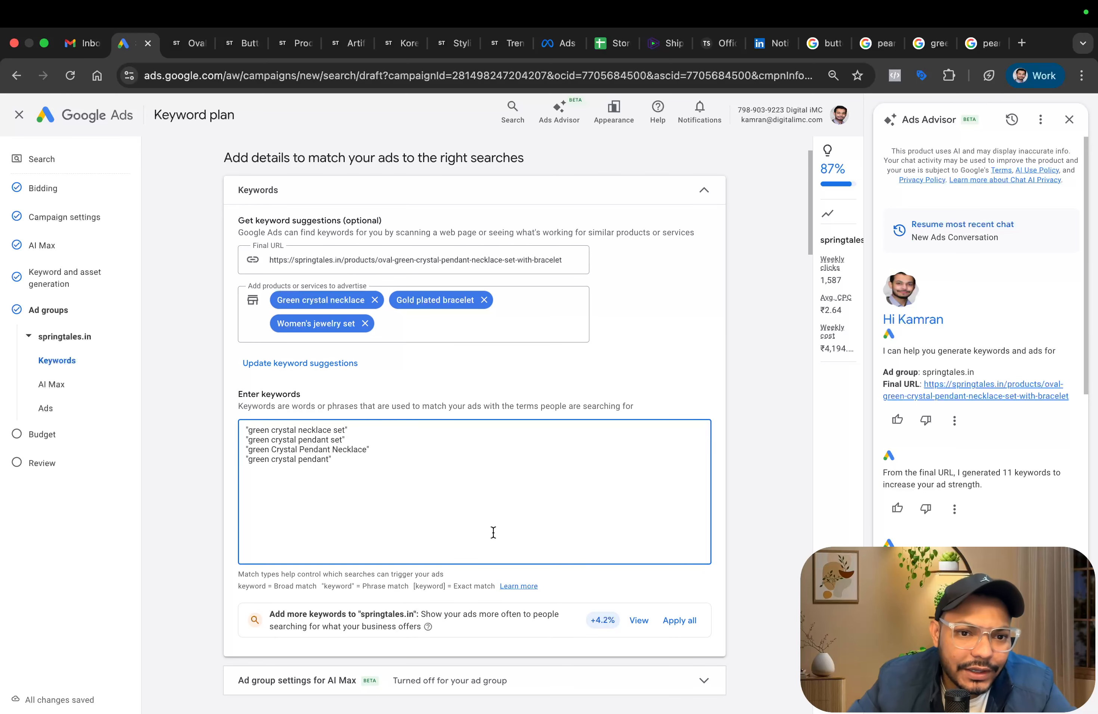
double_click(319, 459)
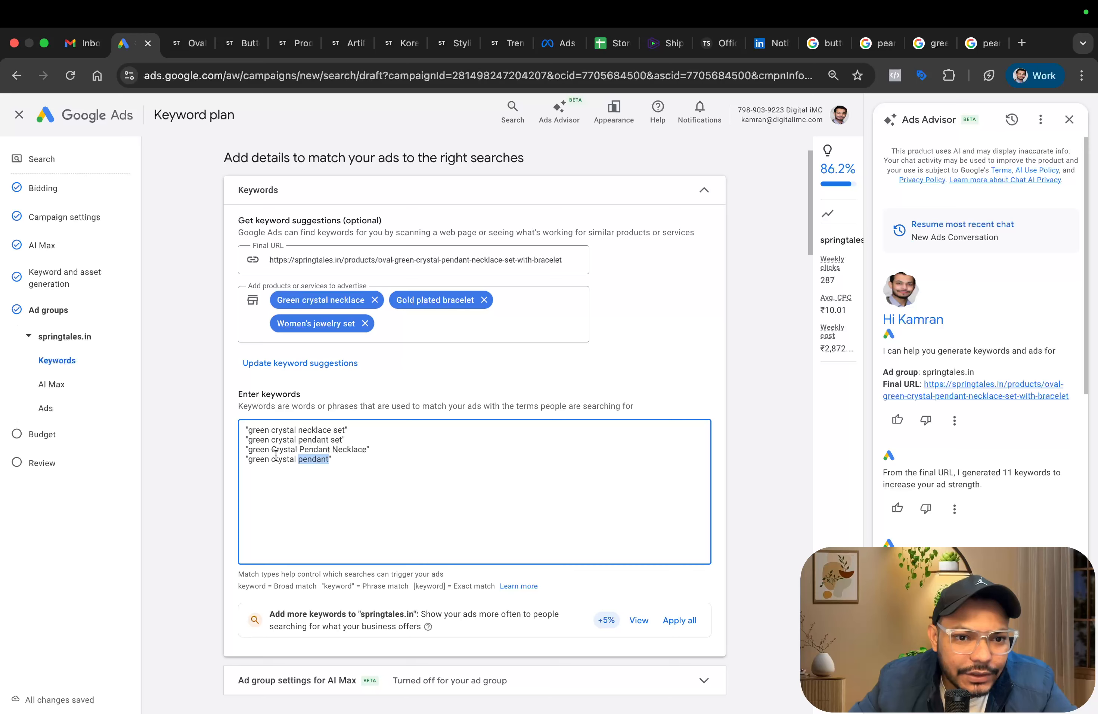
left_click_drag(248, 459, 373, 473)
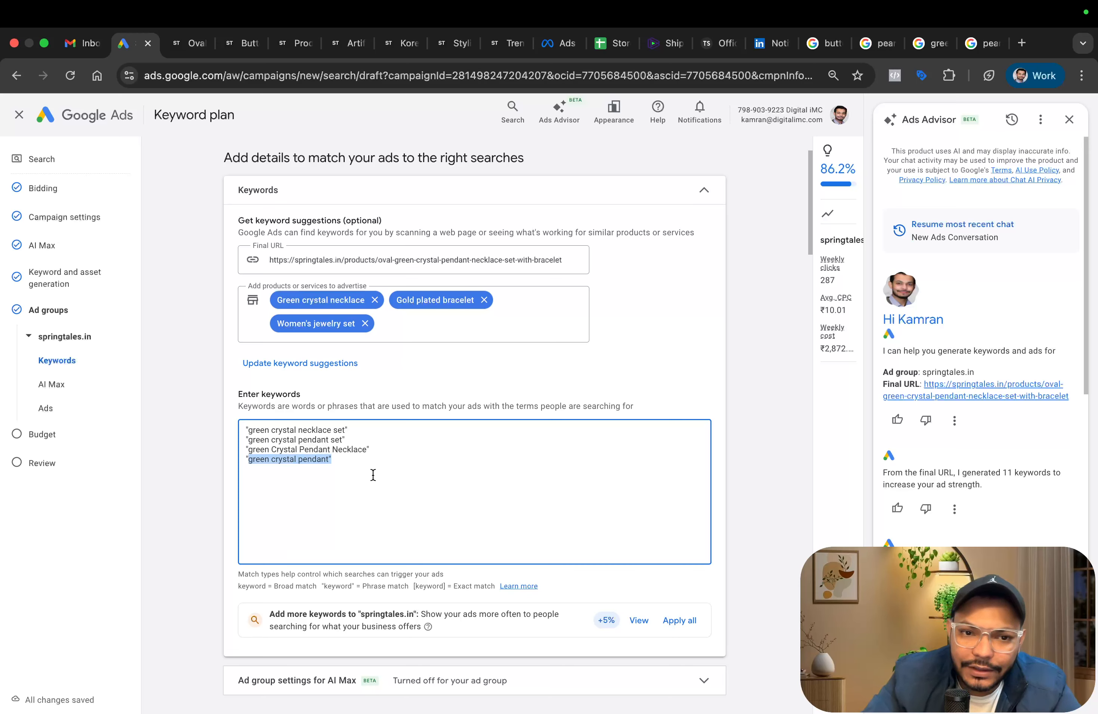
key("Left")
key("Delete")
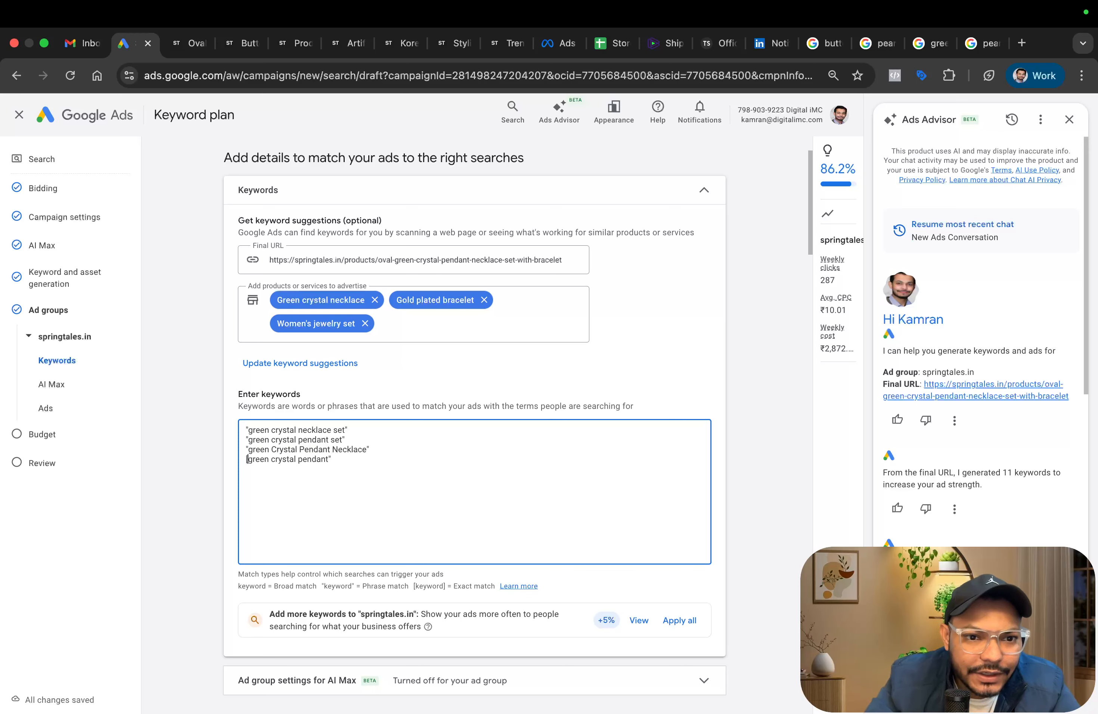
type("[")
type("]")
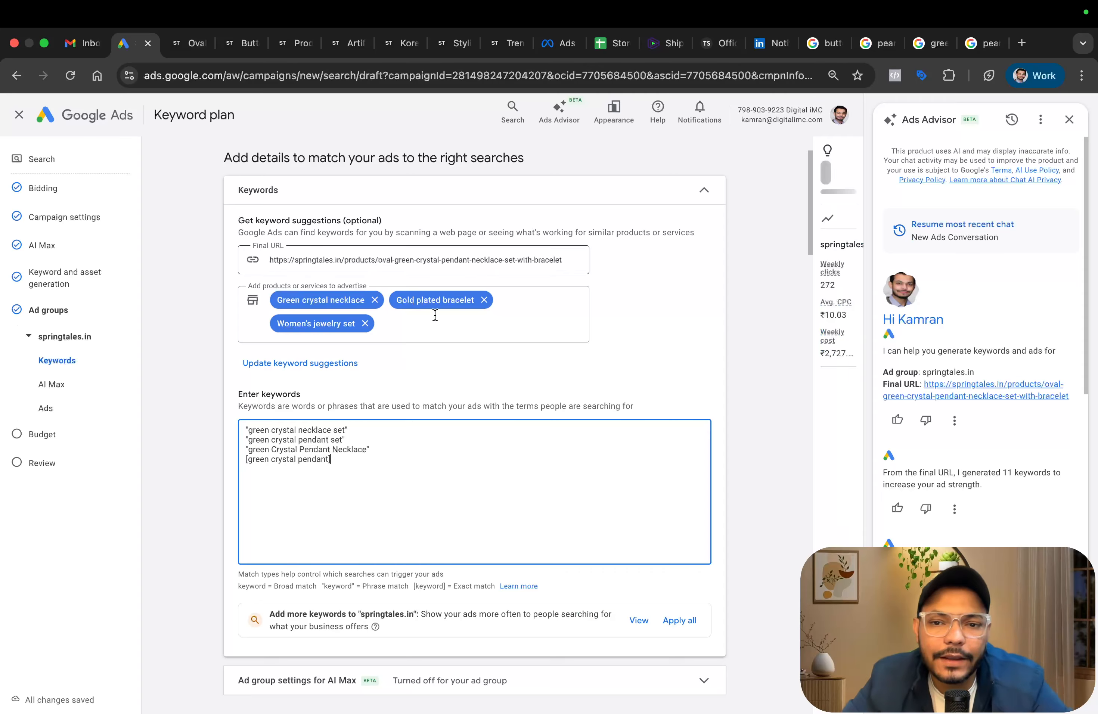
Examine the ad's final URL, display path and headline suggestions below the ad group's keywords.
scroll(388, 348, "down", 7)
scroll(421, 425, "down", 5)
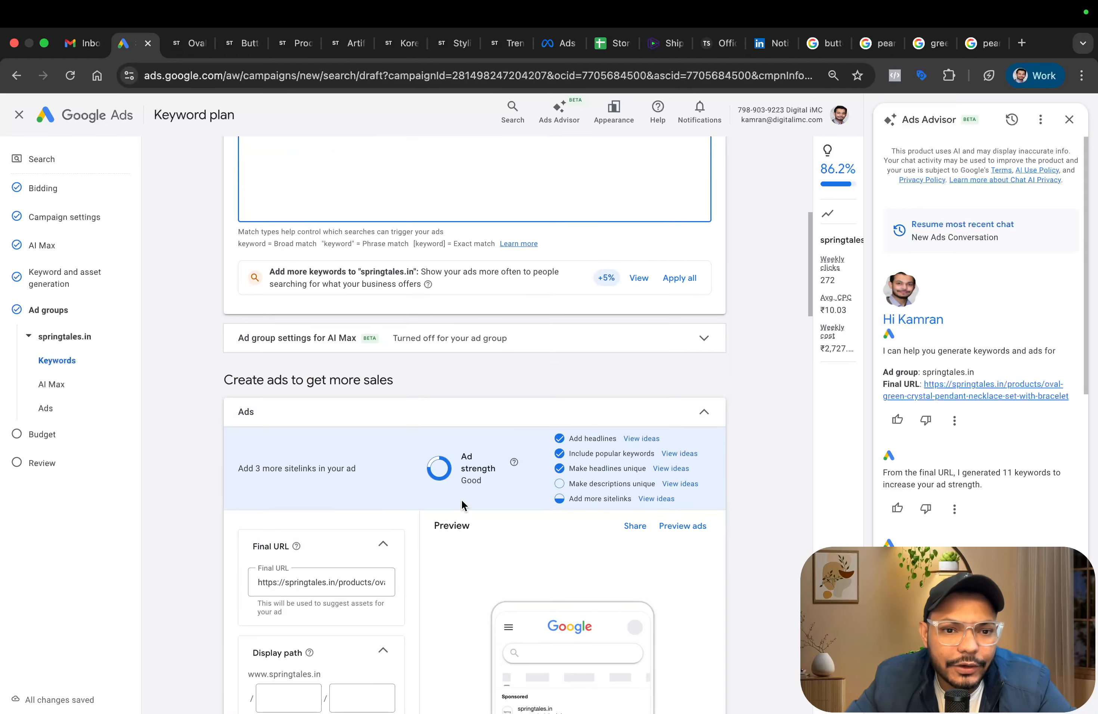
double_click(346, 397)
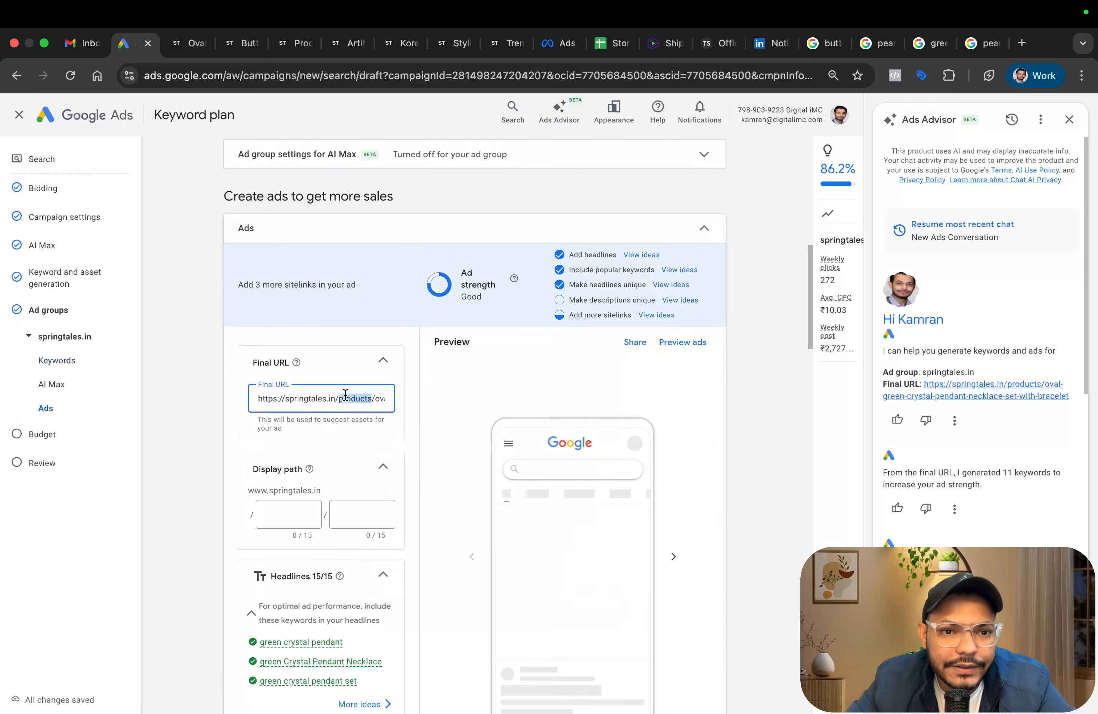
key("Down")
scroll(346, 395, "down", 3)
scroll(345, 395, "down", 7)
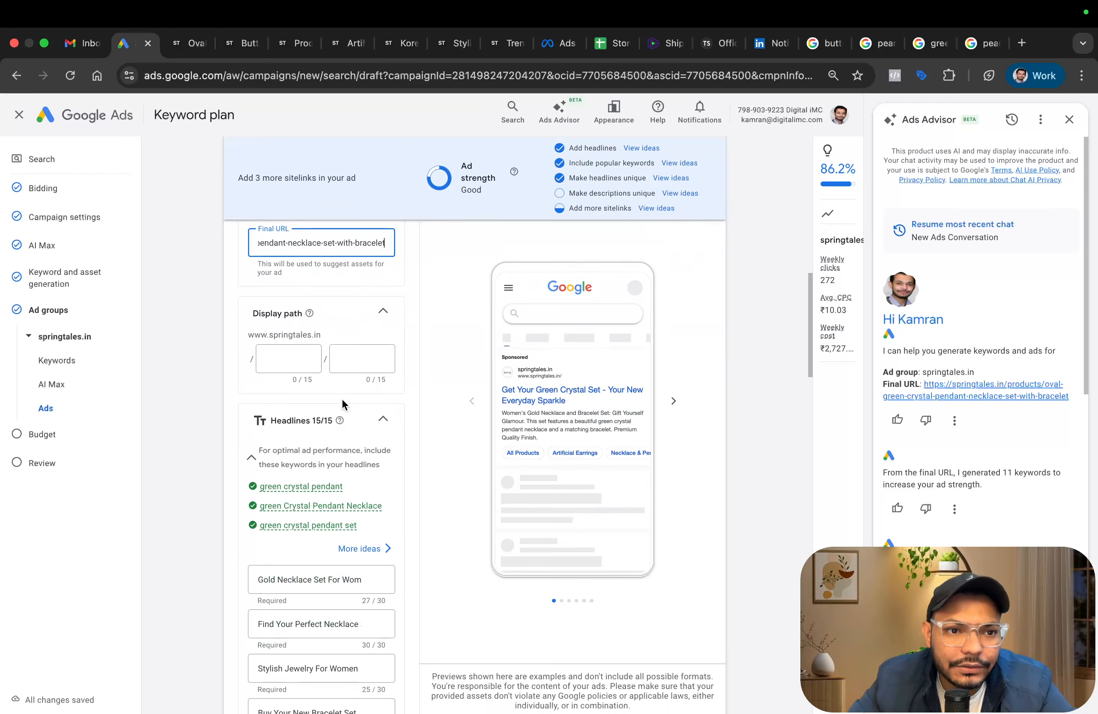
scroll(333, 386, "up", 4)
scroll(333, 386, "up", 20)
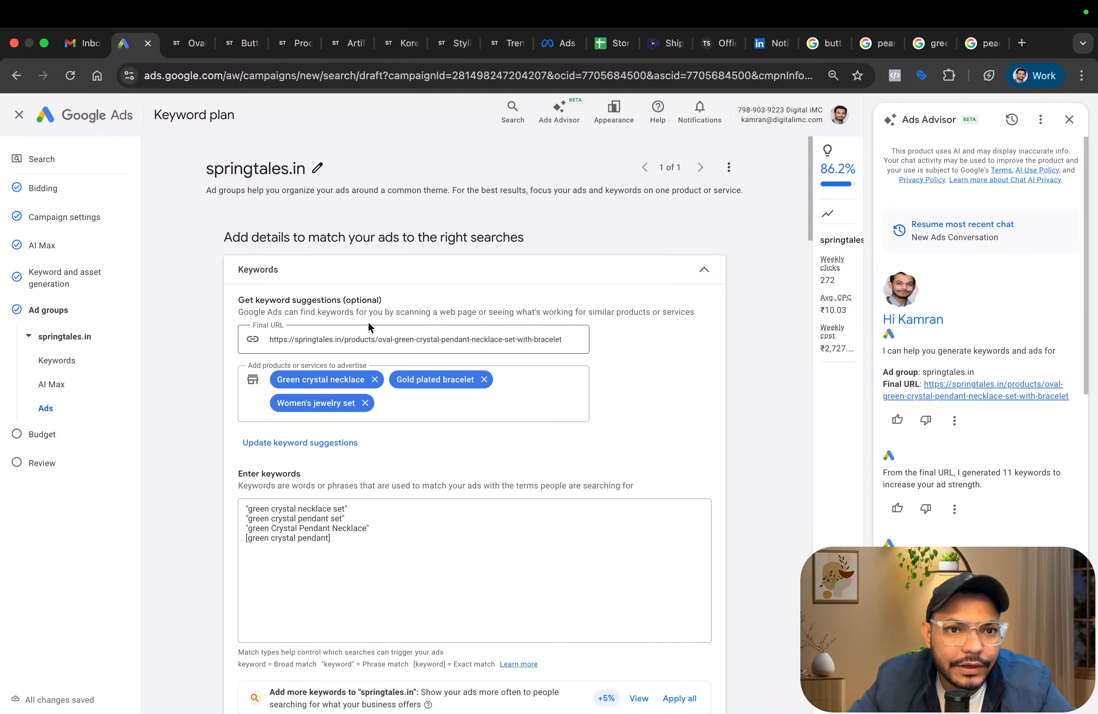
Copy "Green Crystal Pendant Necklace" from the product title on the springtales.in page for use as the ad group name.
left_click(318, 163)
double_click(263, 164)
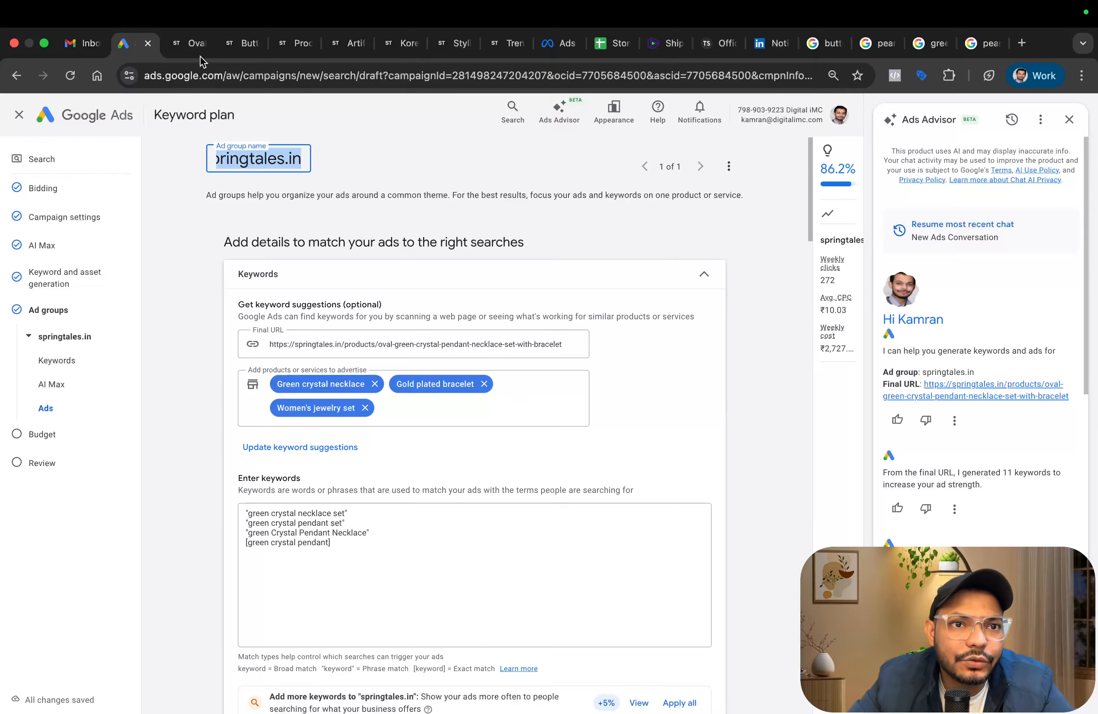
left_click(193, 43)
left_click(766, 232)
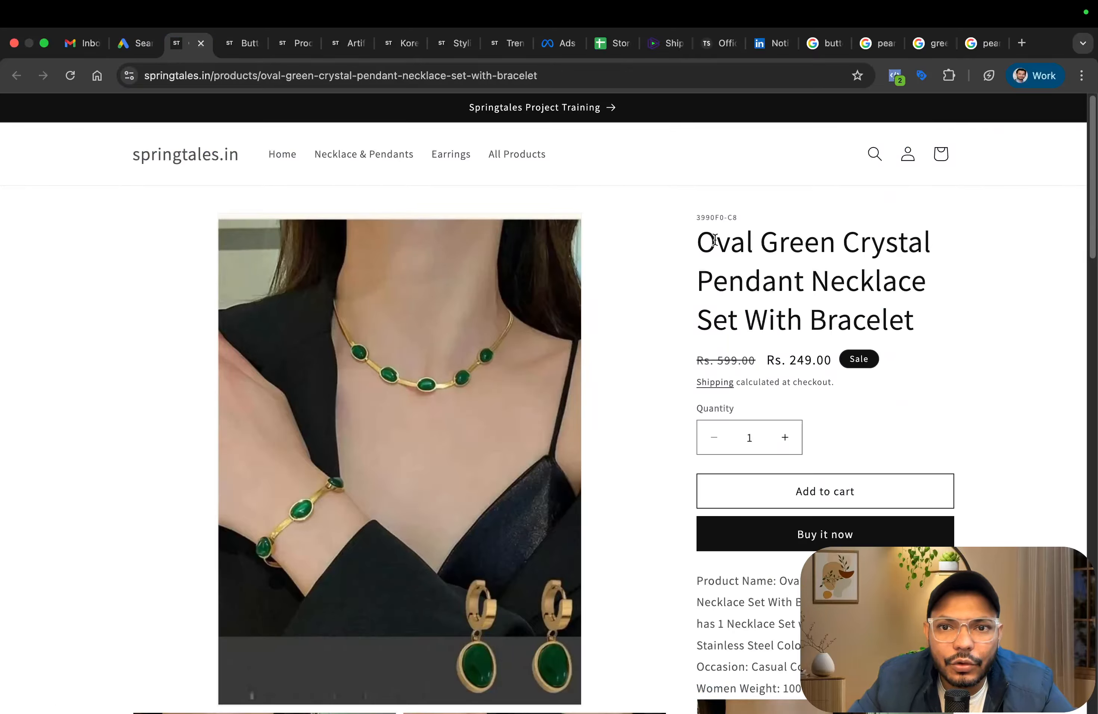
left_click_drag(732, 250, 885, 280)
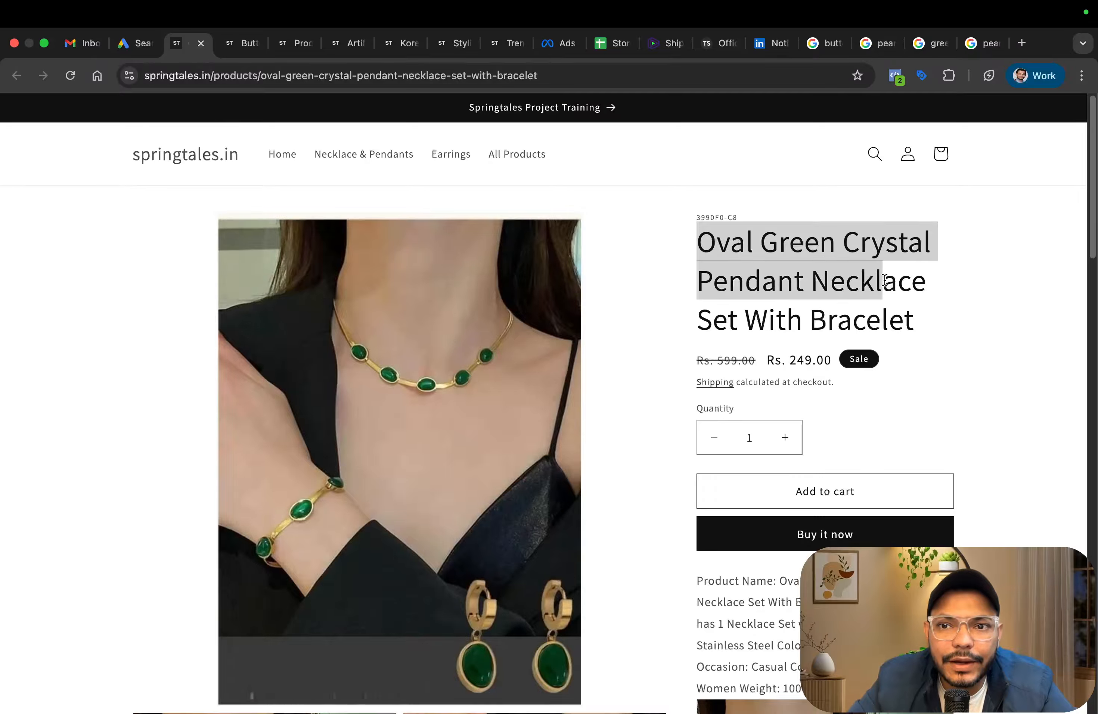
left_click(779, 244)
left_click_drag(768, 240, 805, 274)
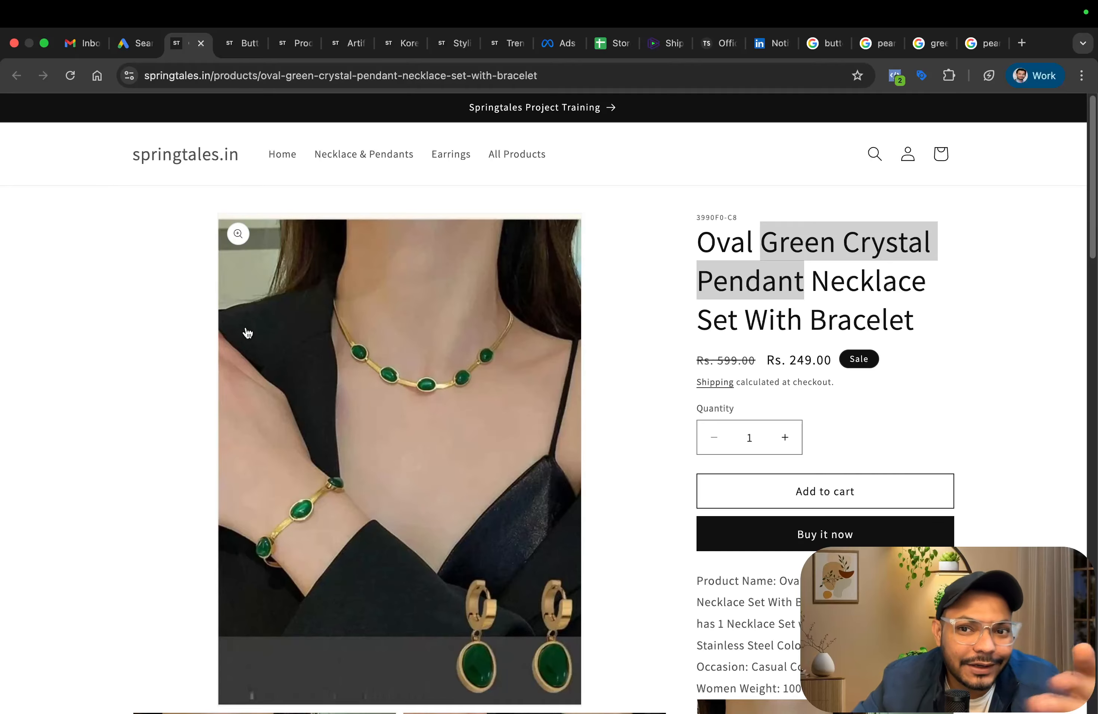
left_click(726, 242)
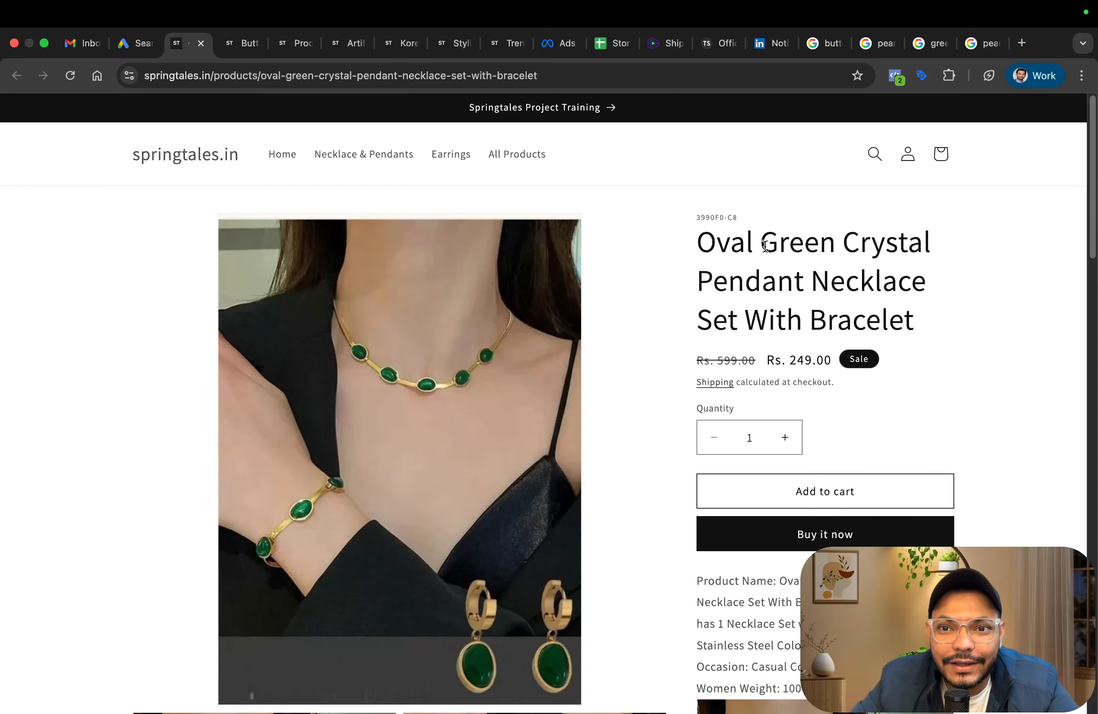
left_click_drag(763, 245, 926, 295)
key("super+c")
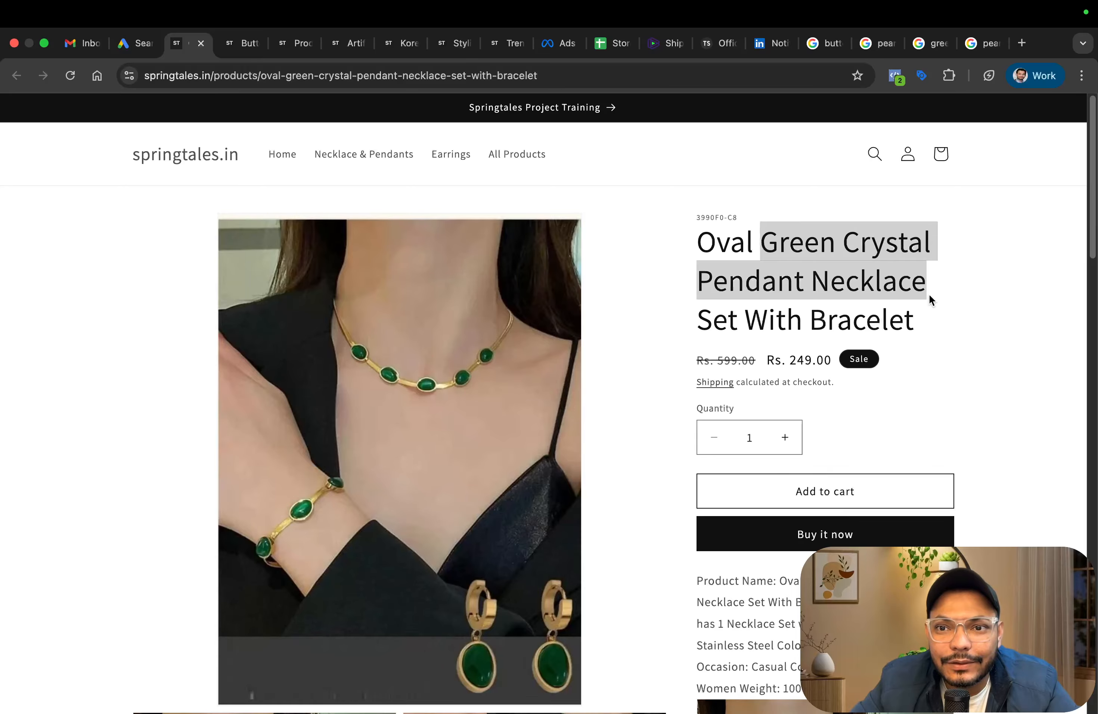
Return to the Google Ads campaign draft and rename the ad group as "Green Crystal Pendant Necklace".
left_click(135, 43)
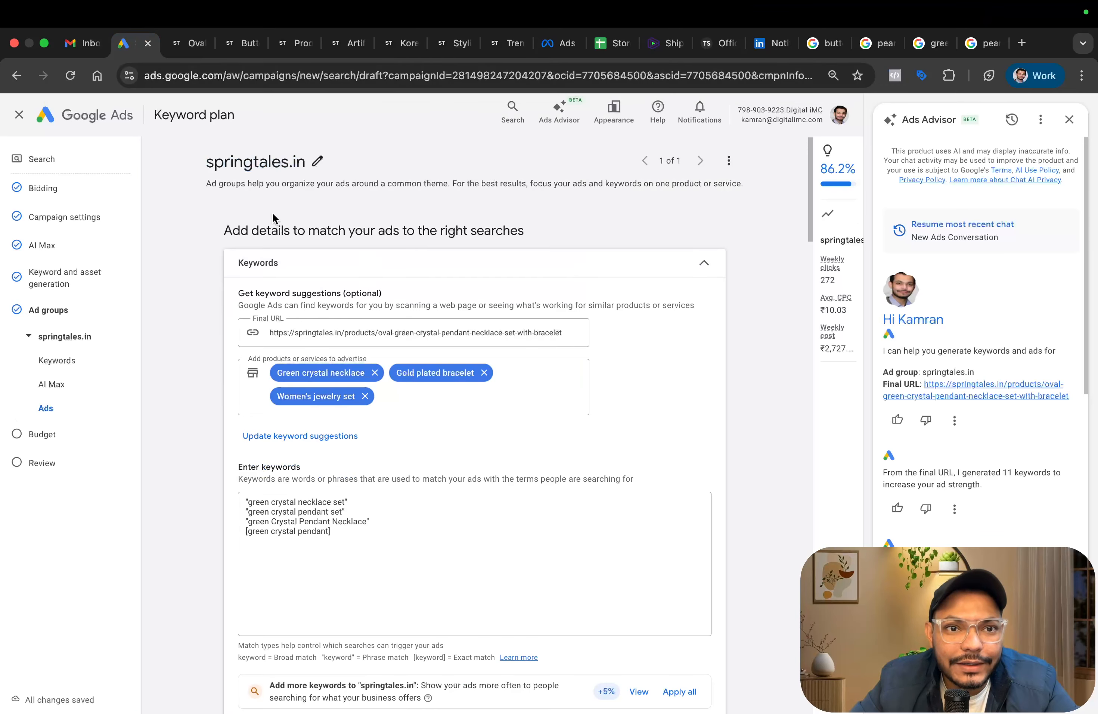
left_click(318, 162)
double_click(265, 161)
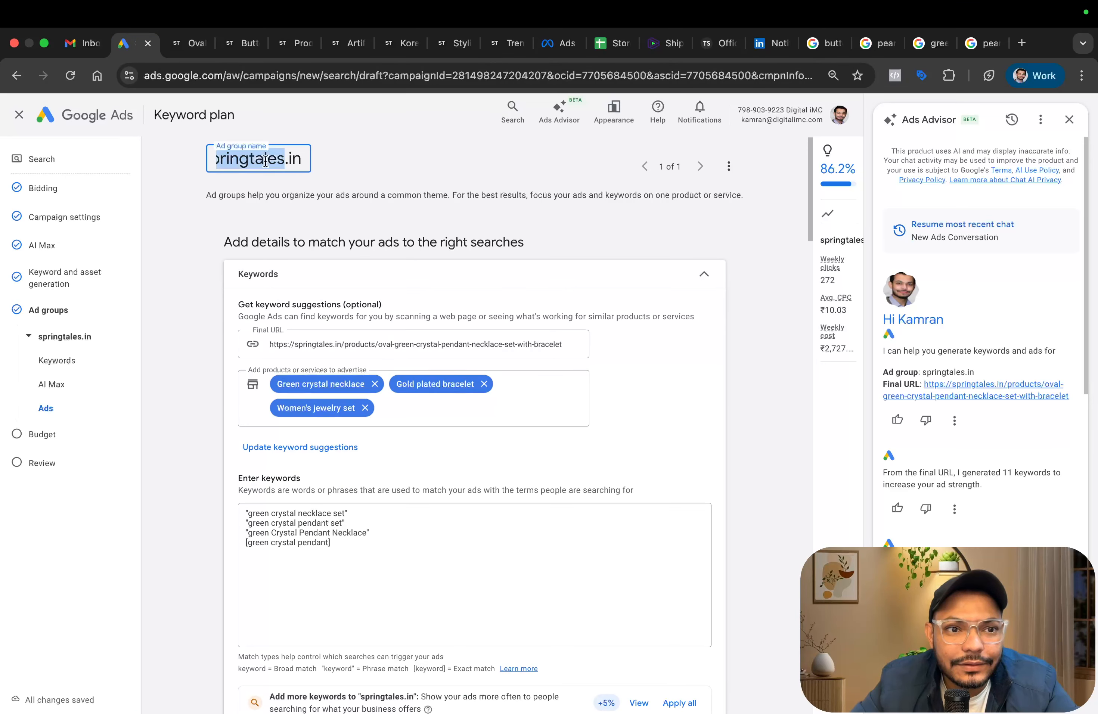
key("super+a")
key("super+v")
left_click(196, 311)
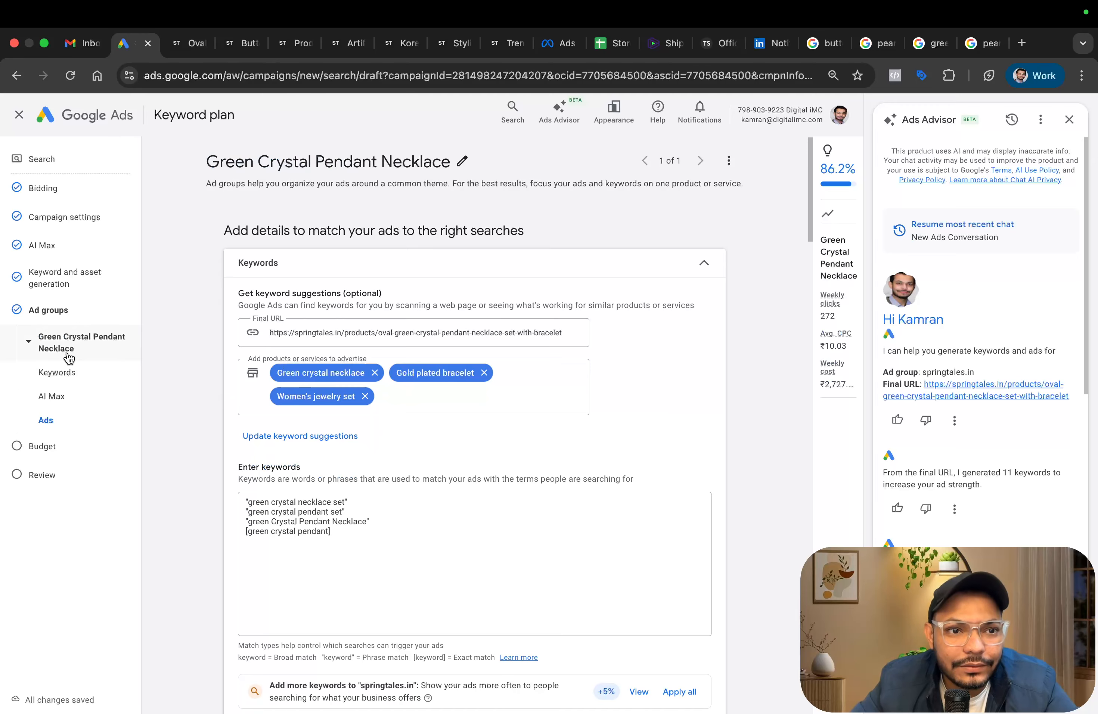
Look over the ad group's headlines, images, business logo and sitelinks, and go back to the overview of all ad groups.
scroll(459, 459, "down", 15)
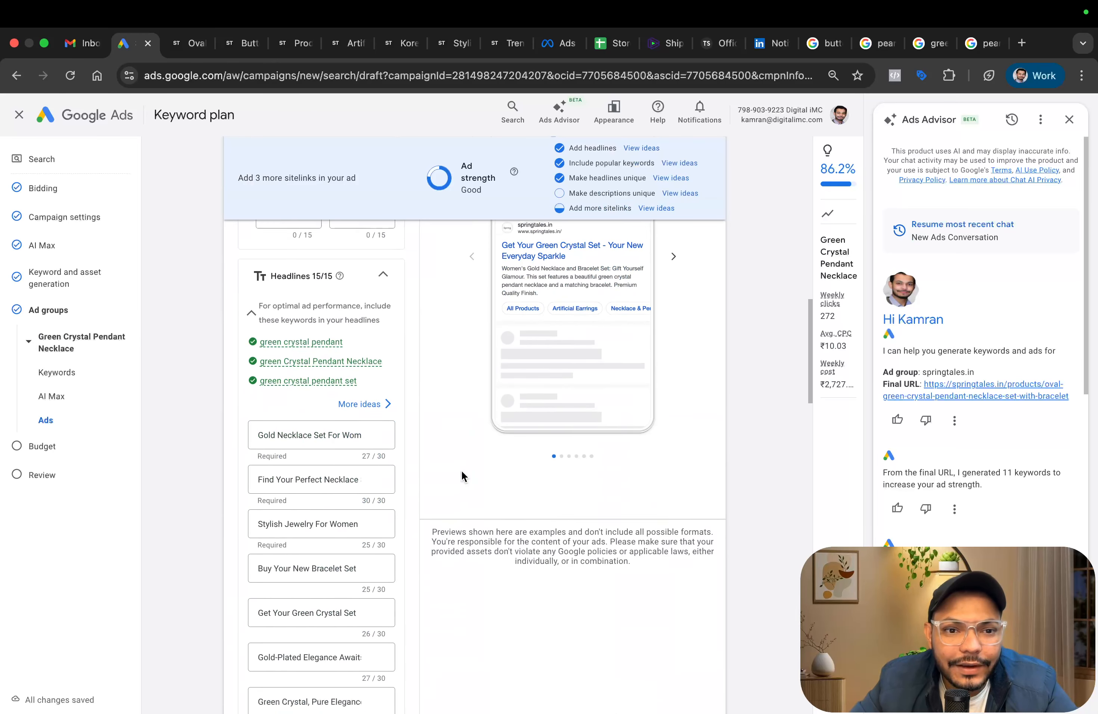
scroll(462, 473, "down", 15)
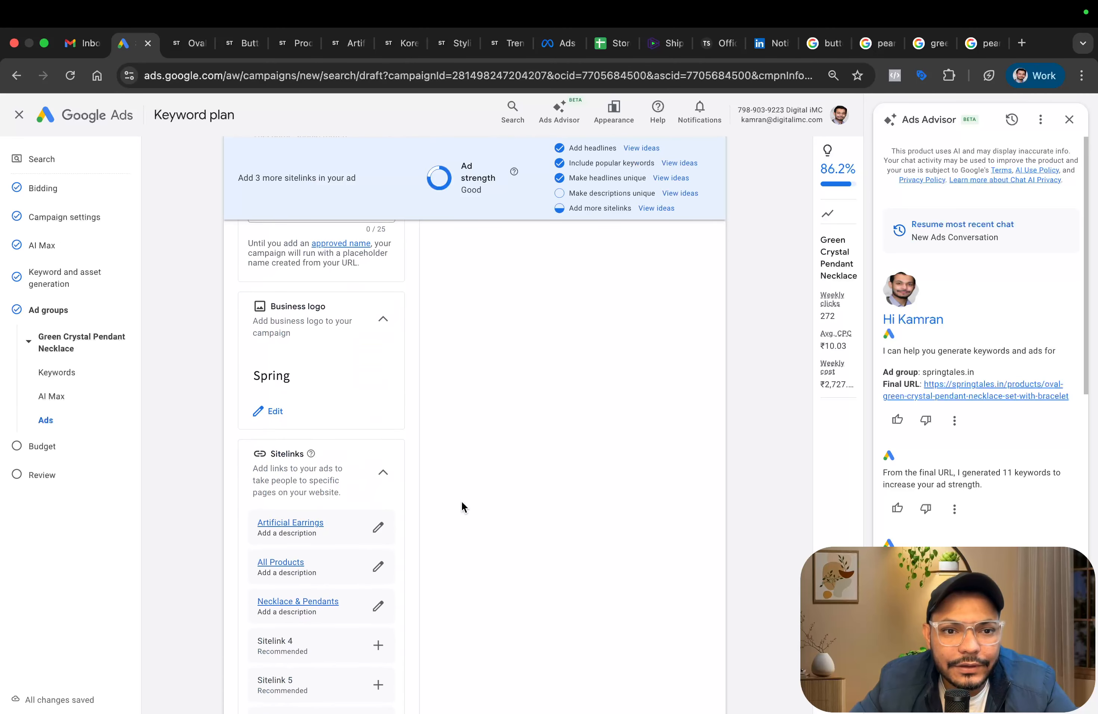
scroll(461, 501, "down", 5)
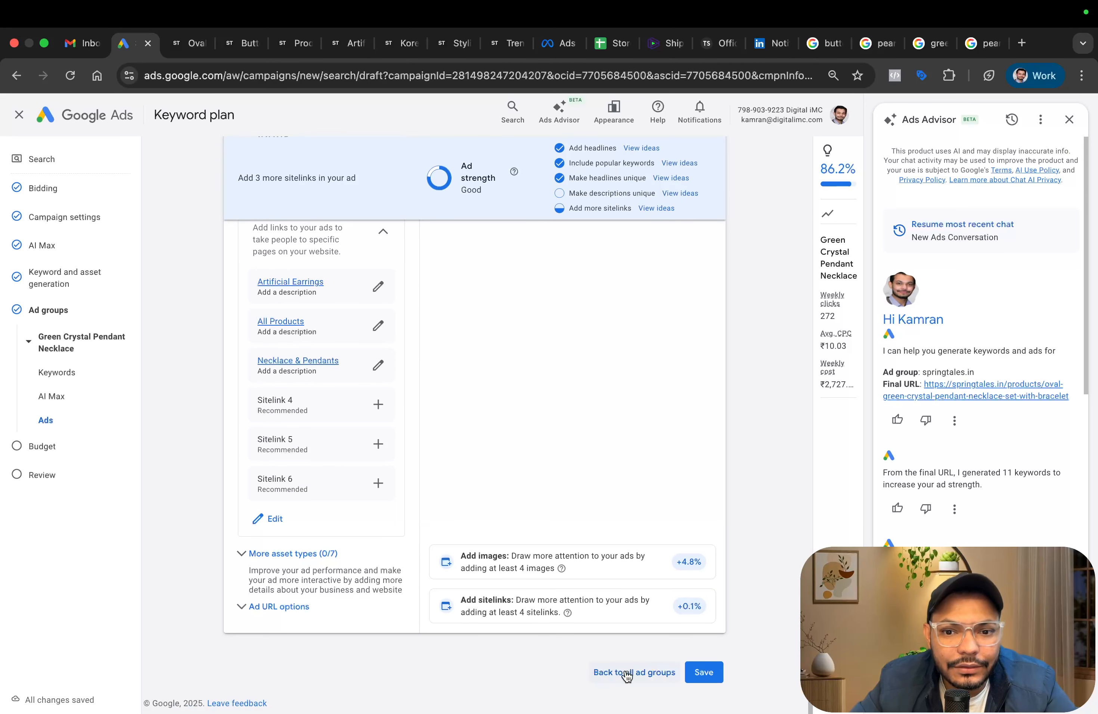
scroll(462, 399, "up", 20)
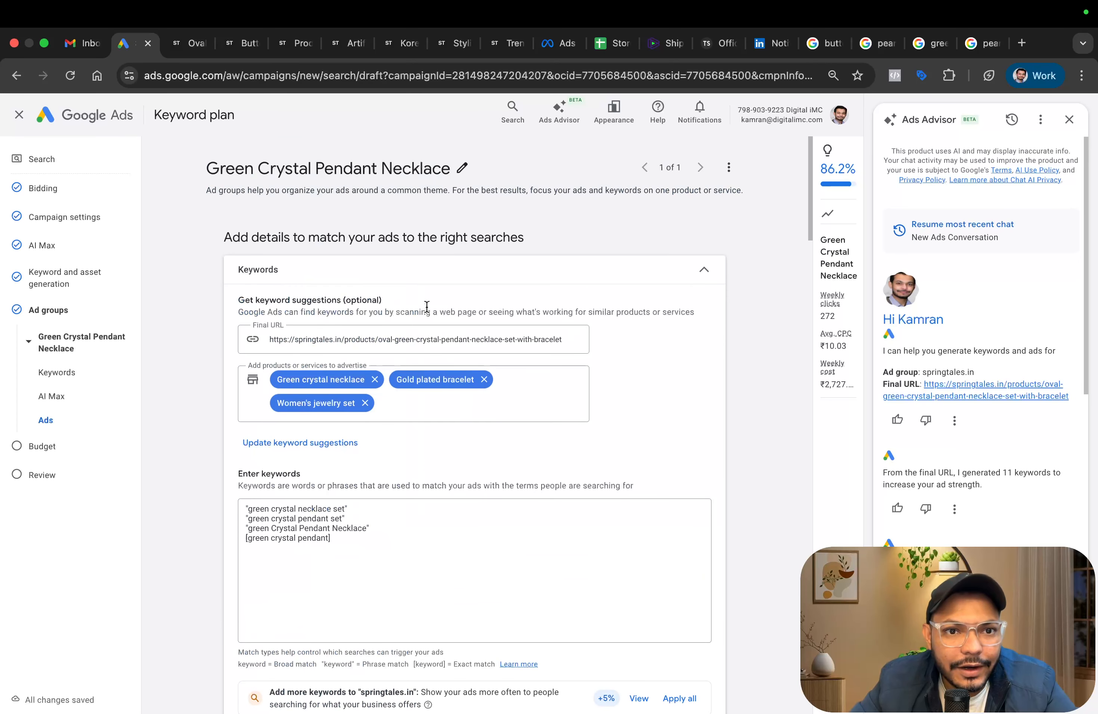
scroll(743, 365, "down", 1)
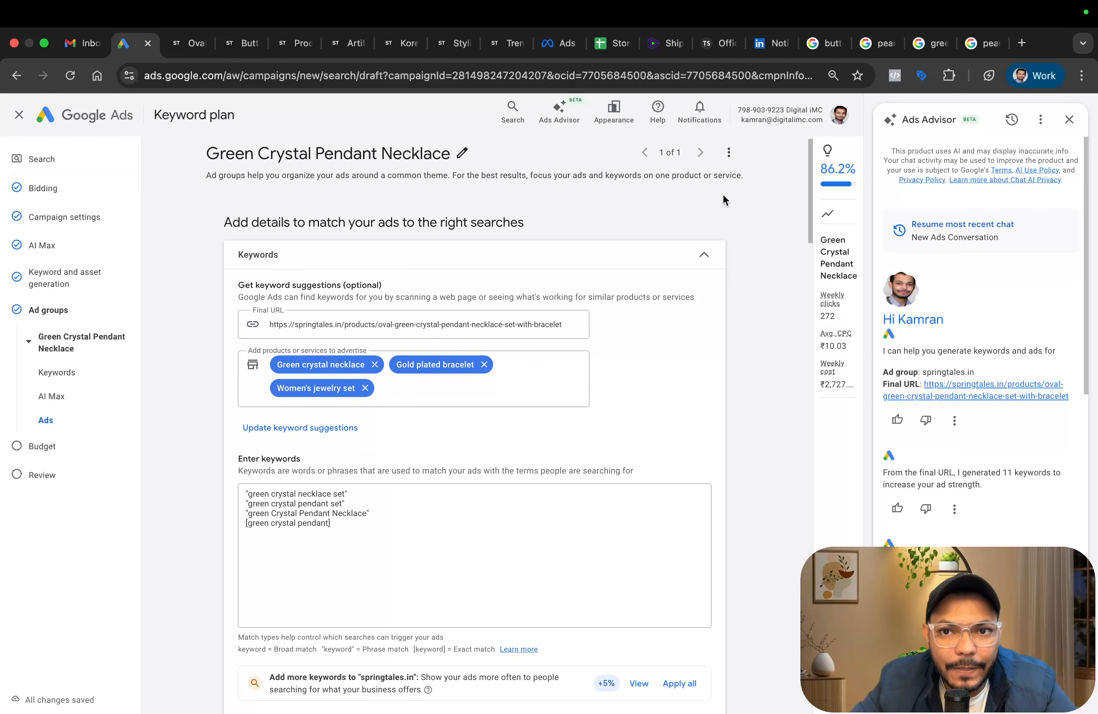
left_click(730, 153)
scroll(766, 267, "down", 20)
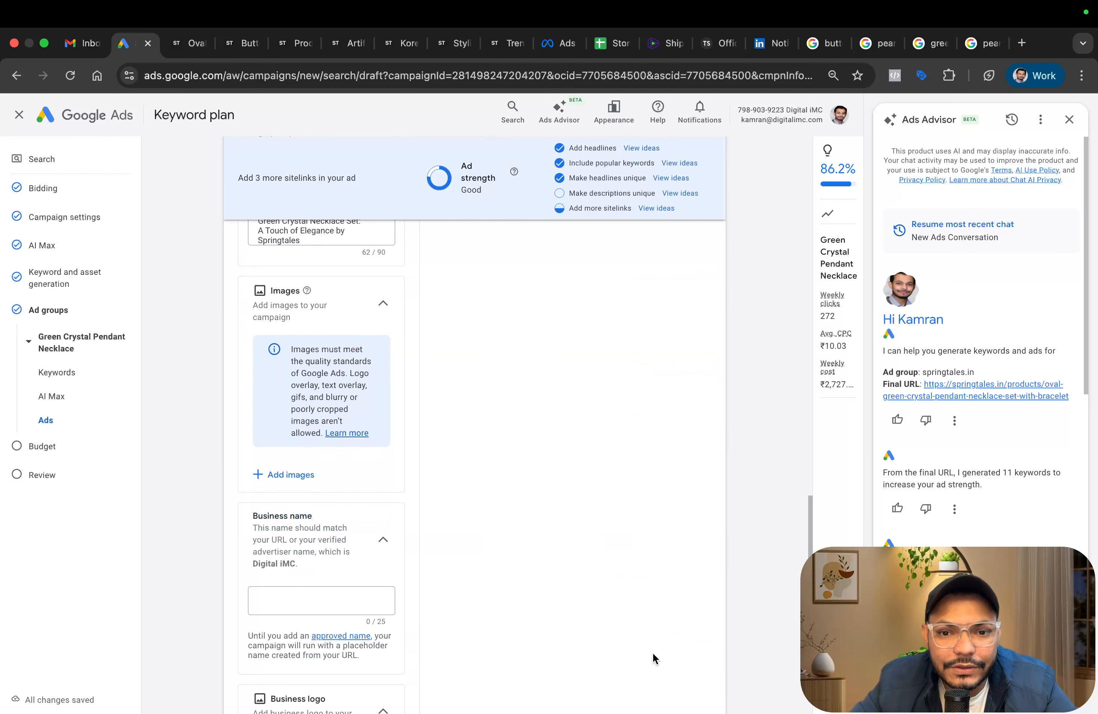
scroll(656, 640, "down", 10)
left_click(650, 669)
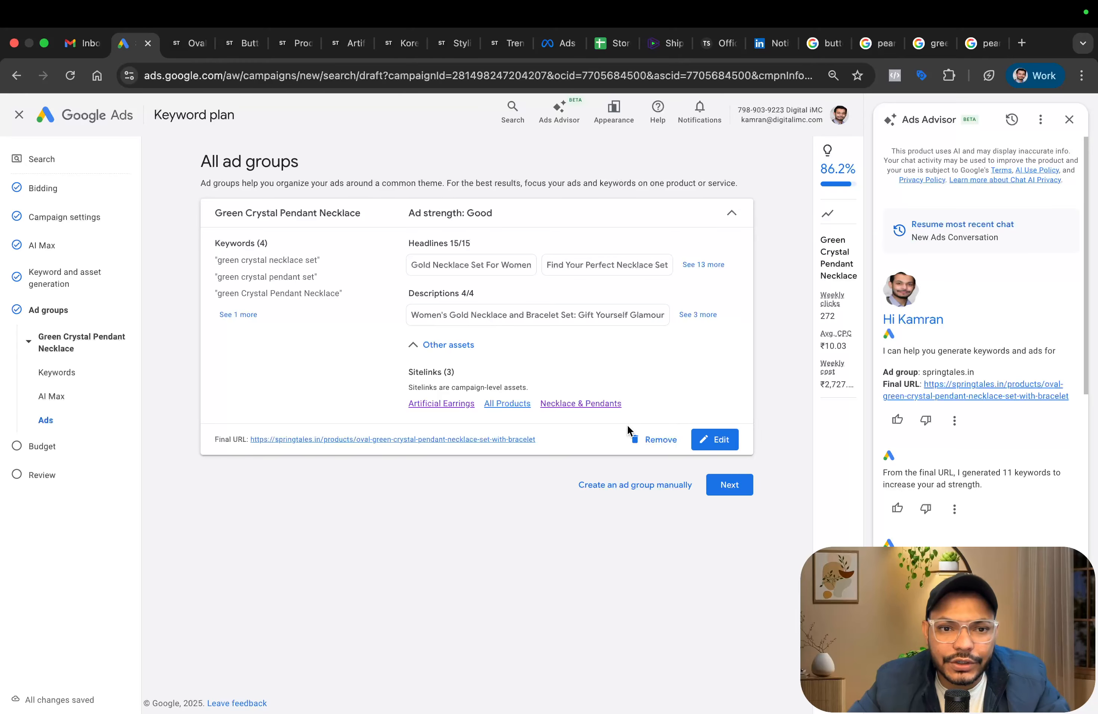
Proceed to the campaign budget, set a custom average daily budget of ₹30.00, and continue to the review.
left_click(726, 486)
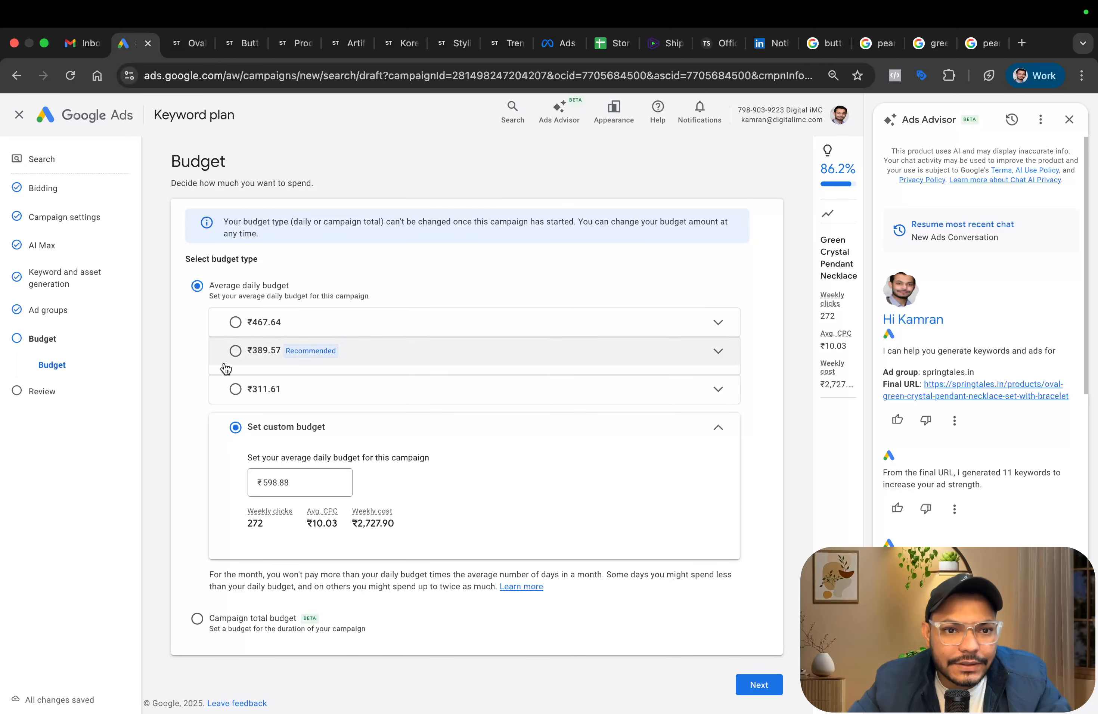
left_click(286, 481)
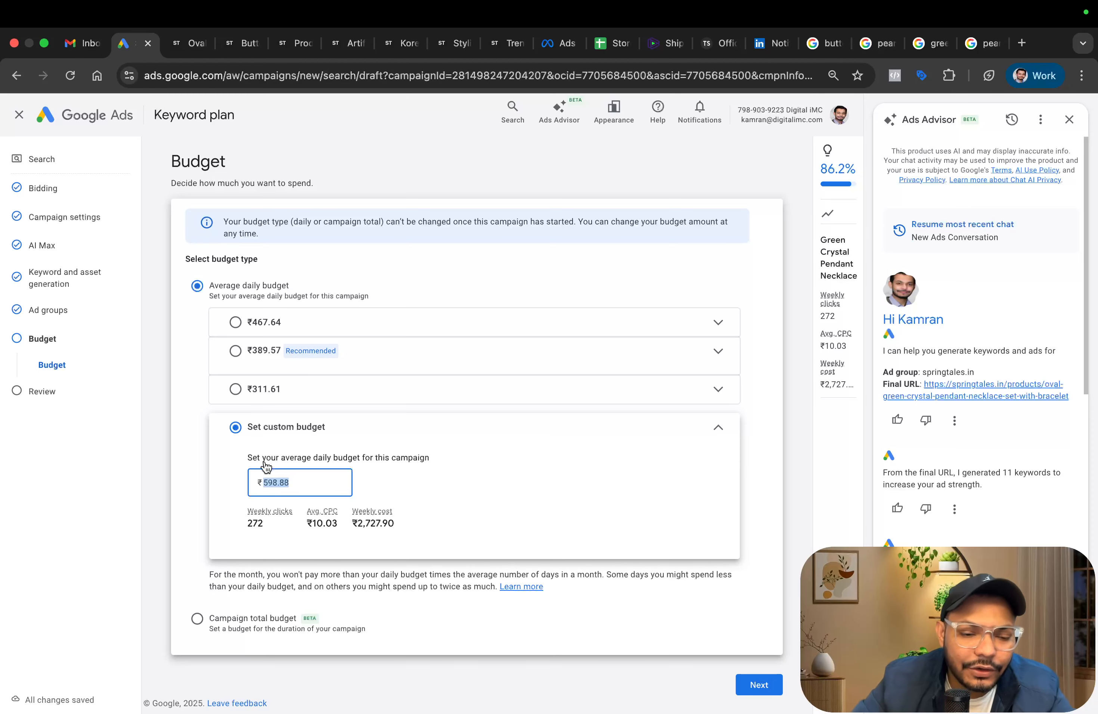
type("130")
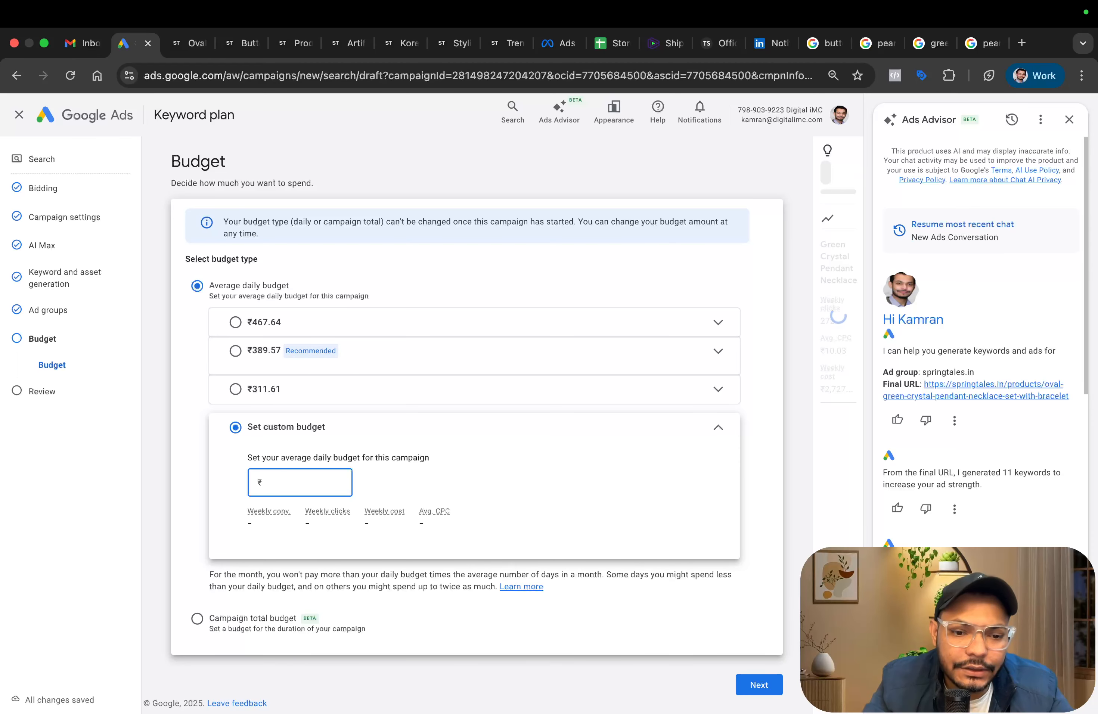
left_click(533, 490)
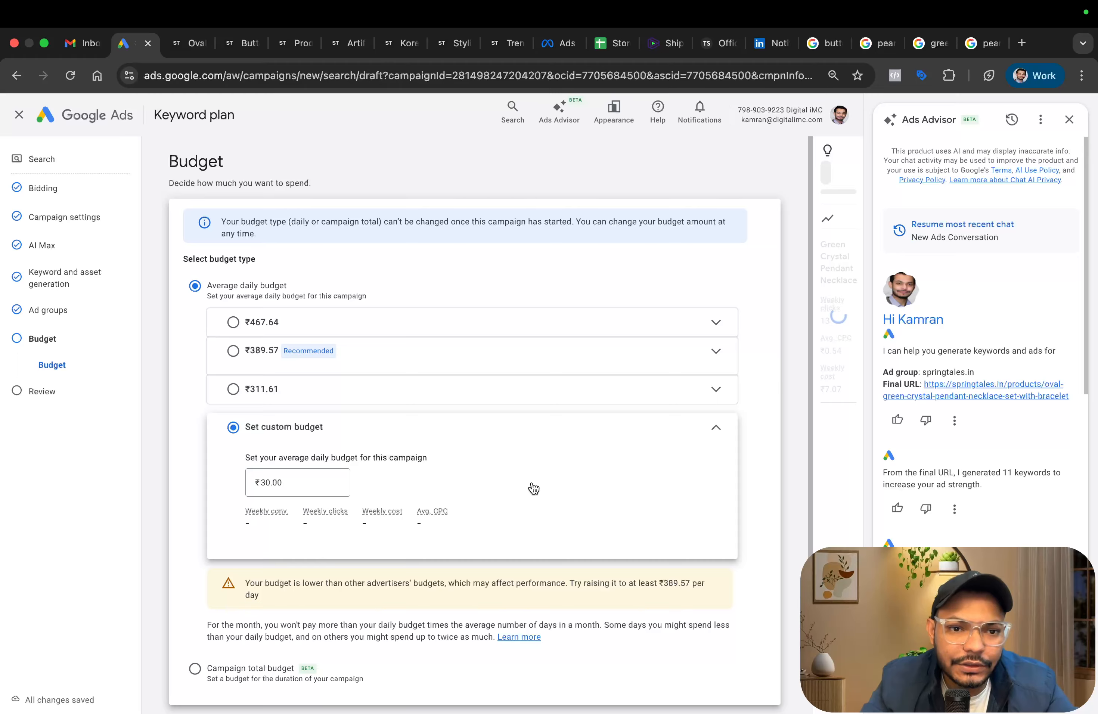
scroll(363, 449, "down", 1)
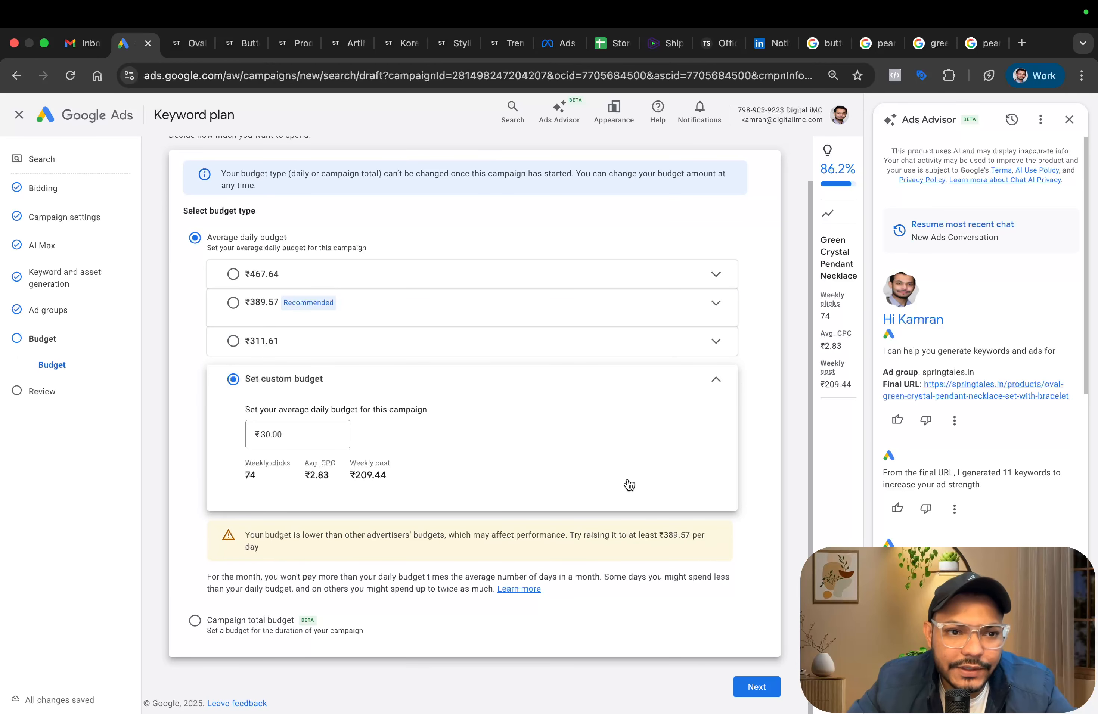
left_click(755, 690)
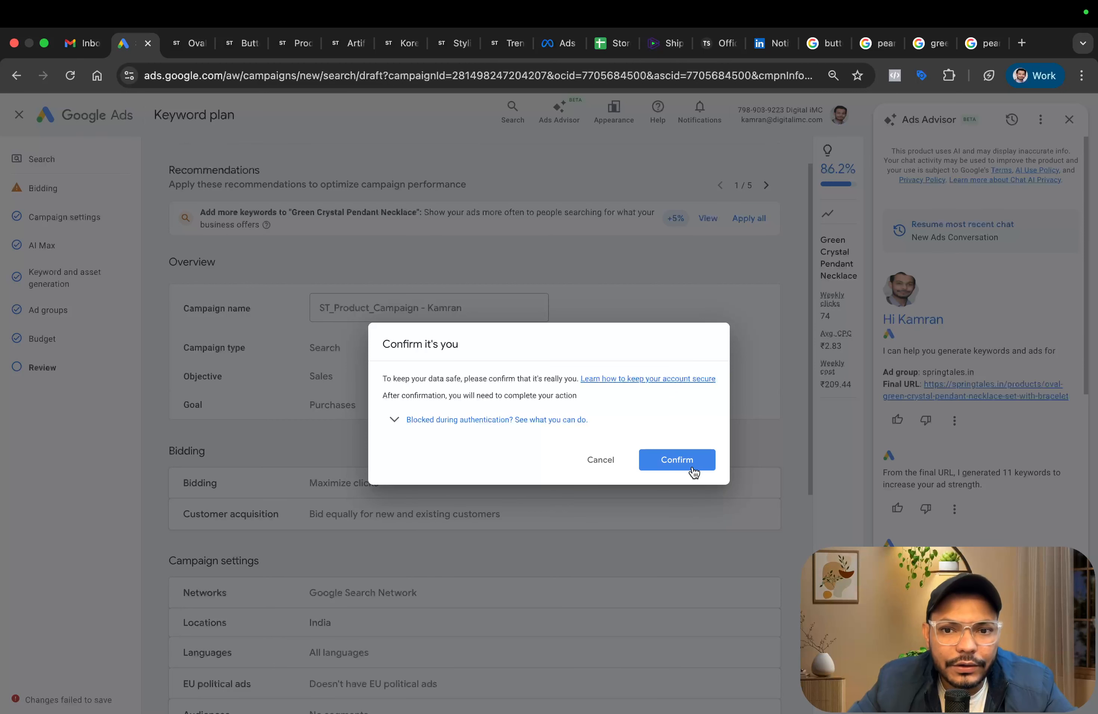
Complete the identity confirmation, close Ads Advisor, and look through the campaign review summary.
left_click(680, 462)
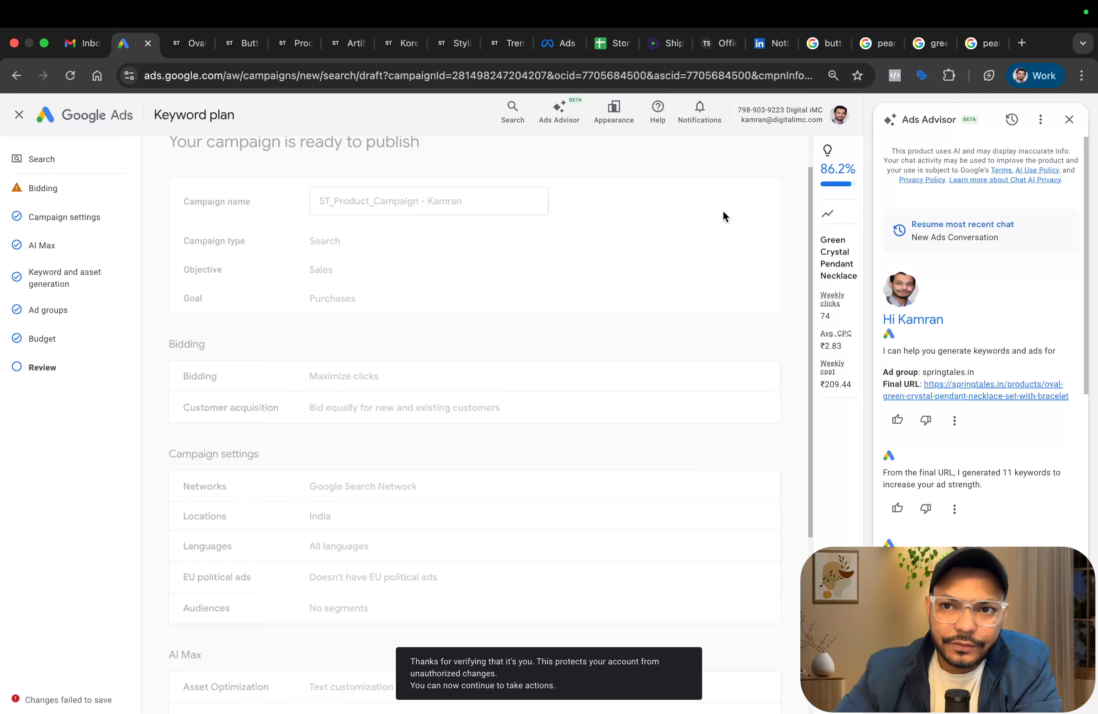
left_click(1070, 120)
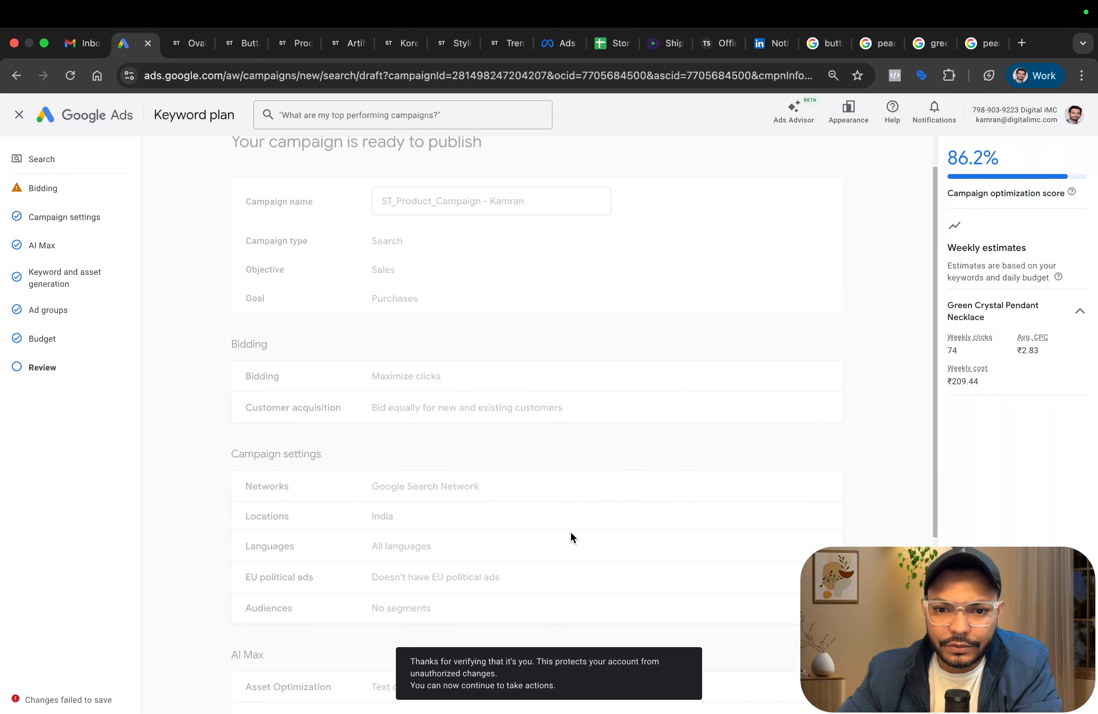
scroll(571, 538, "down", 6)
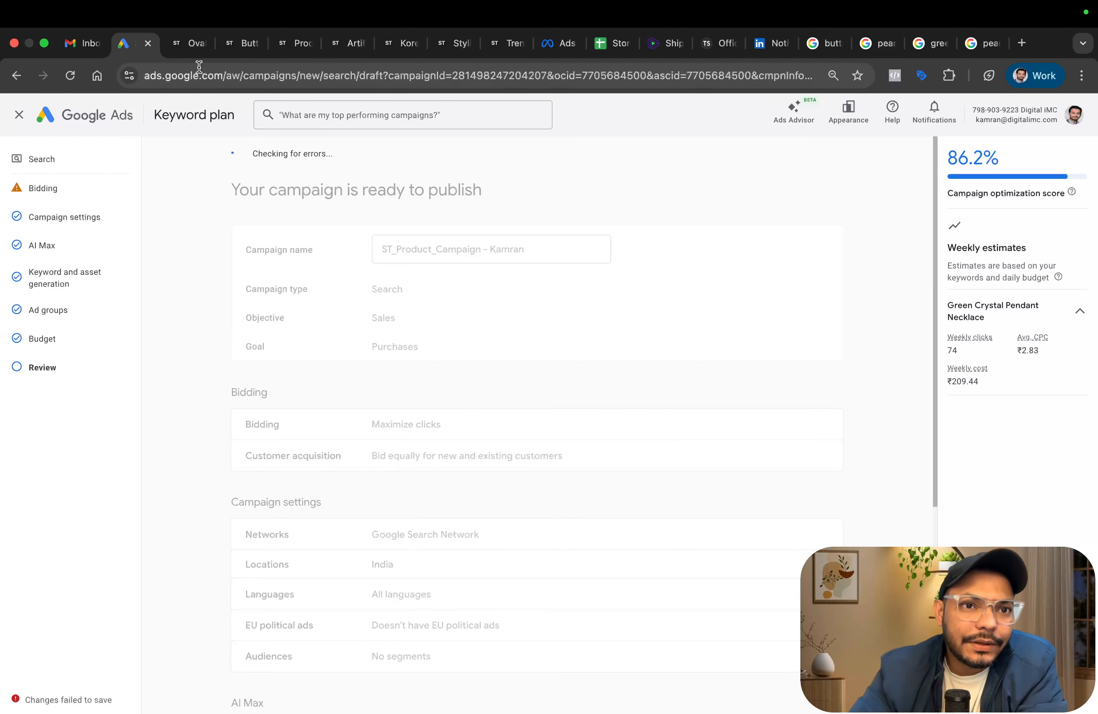
Look over the springtales.in pages for the pearl necklace, Korean stud earrings and butterfly ear cuffs, and return to the Google Ads campaign review.
left_click(232, 52)
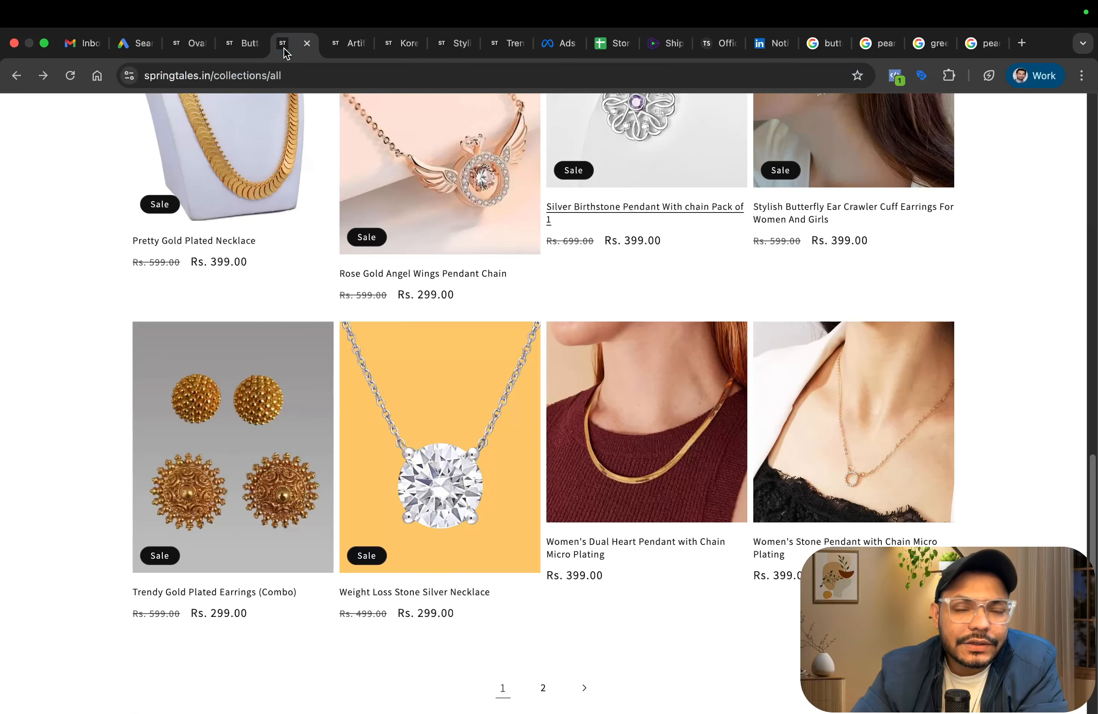
left_click(331, 51)
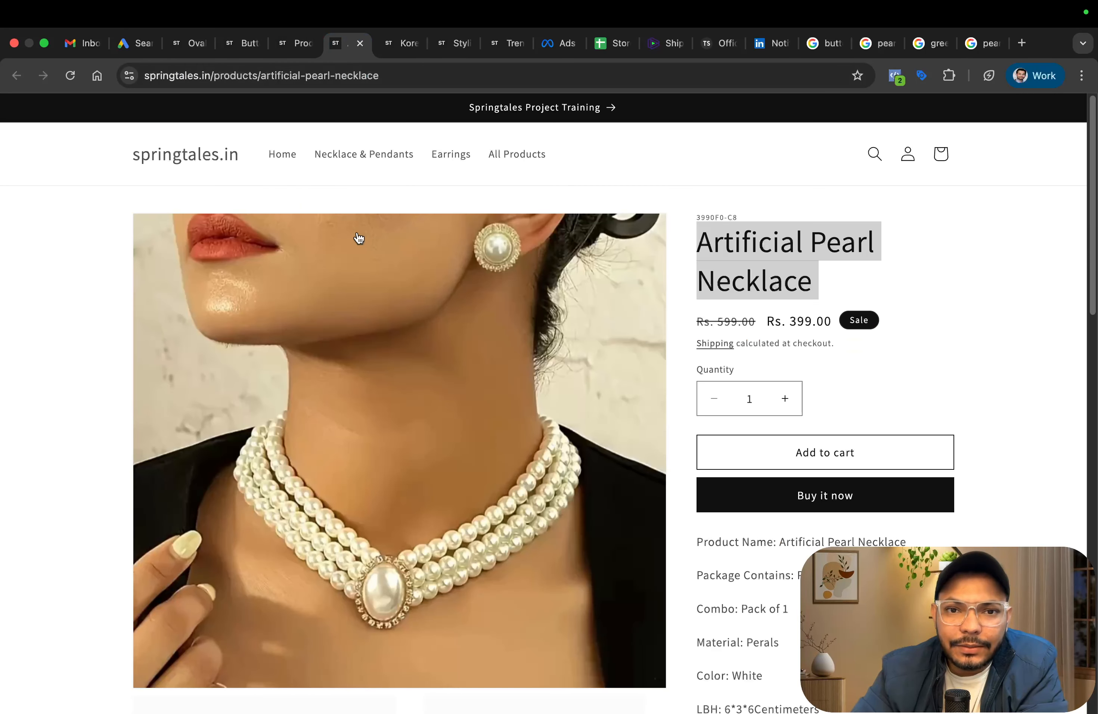
left_click(397, 56)
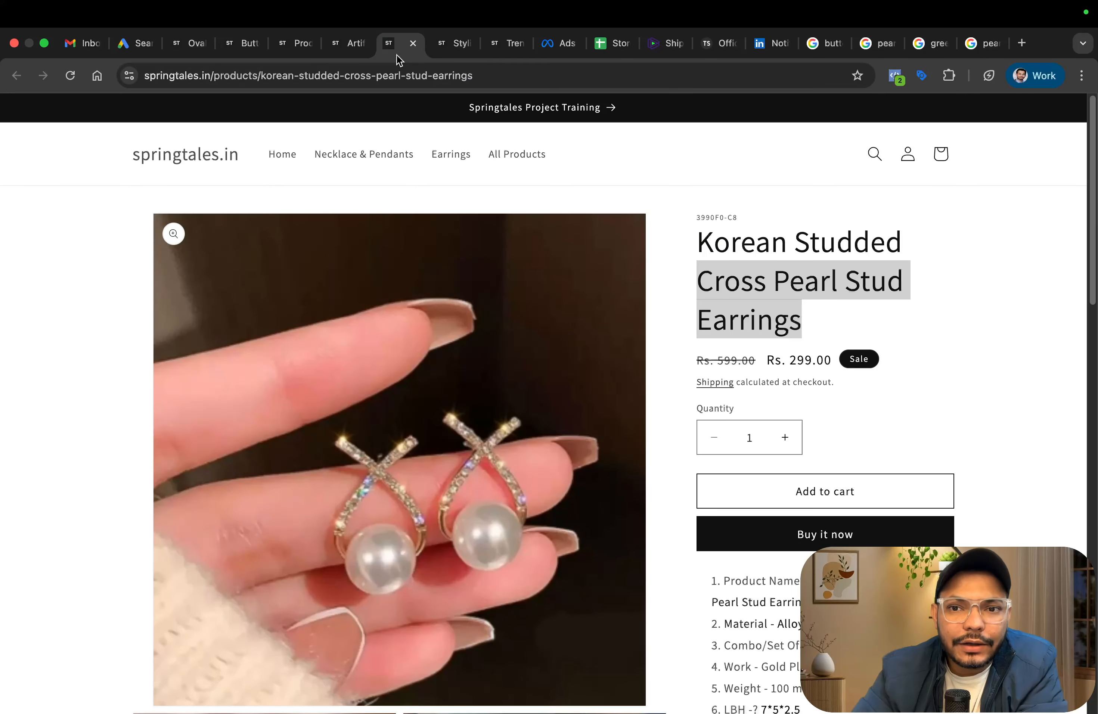
left_click(451, 52)
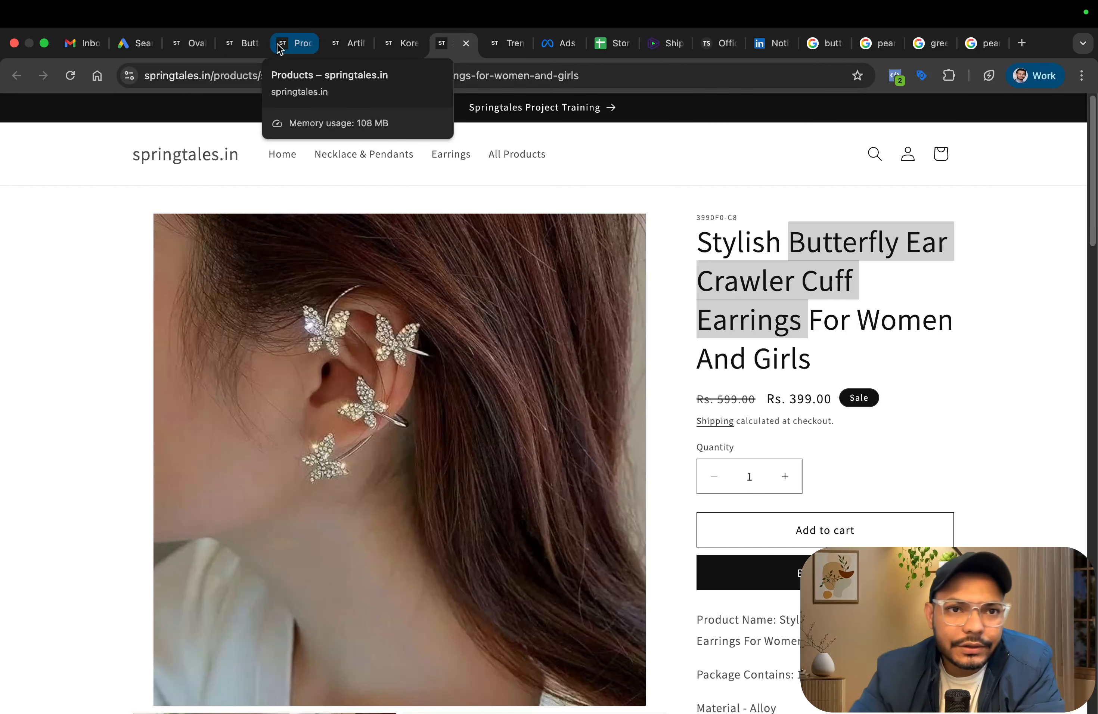
left_click(190, 44)
left_click(136, 46)
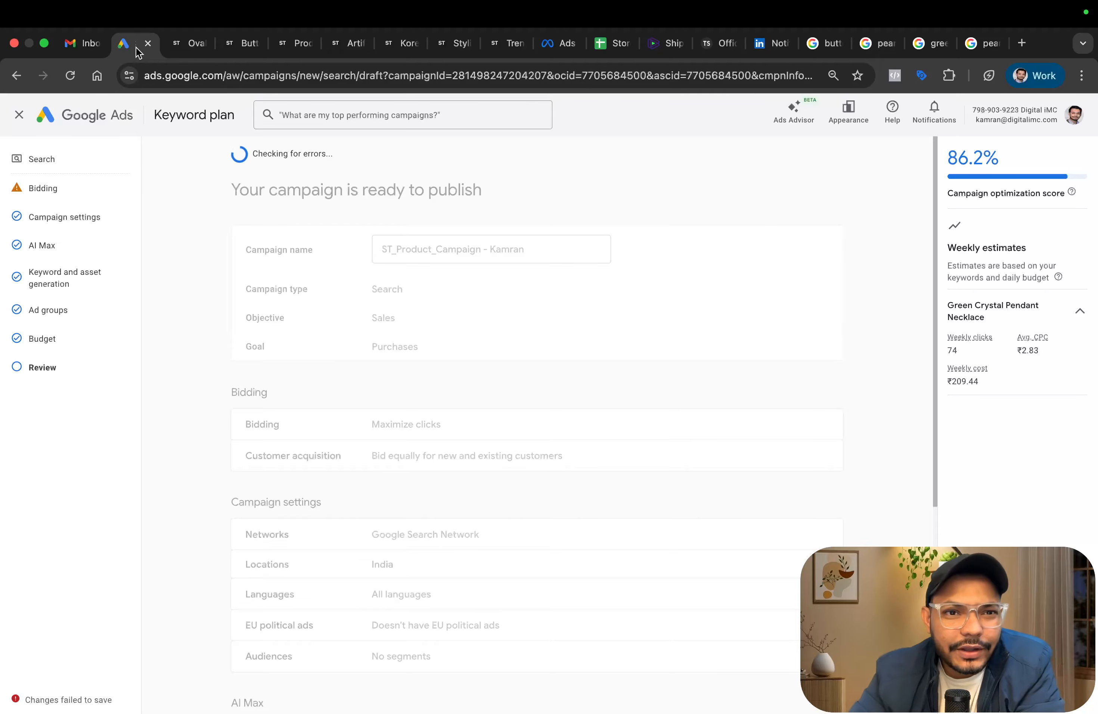
Check the campaign review summary and the flagged bidding settings, ending back at the review.
scroll(172, 392, "down", 7)
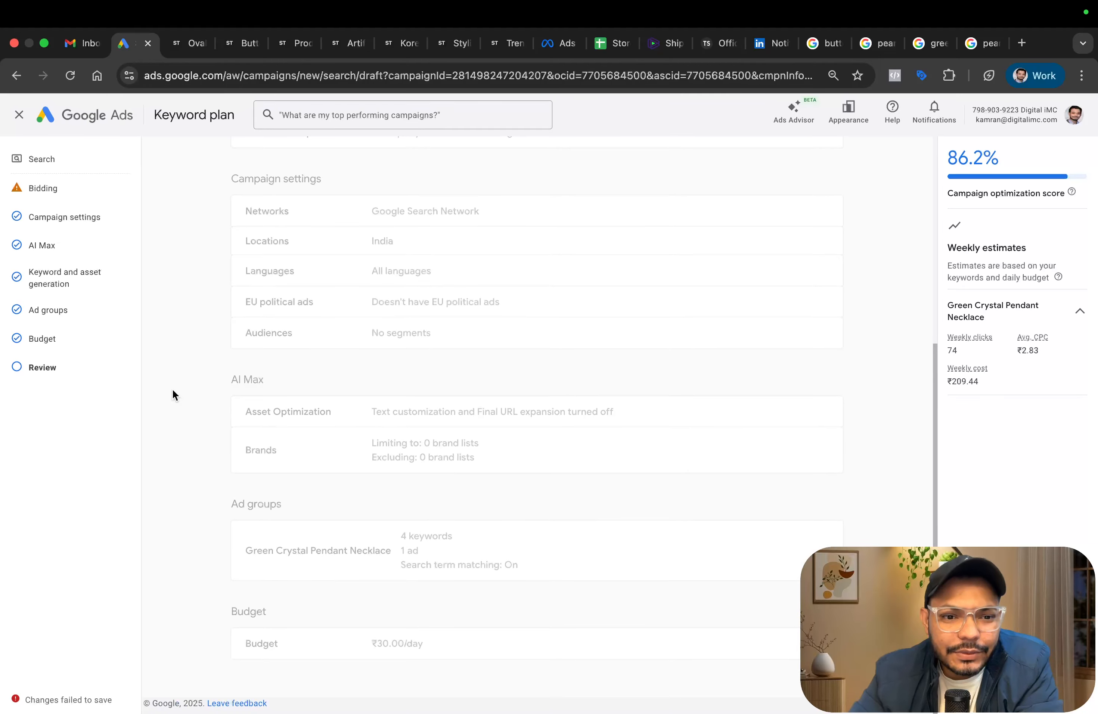
scroll(172, 390, "up", 7)
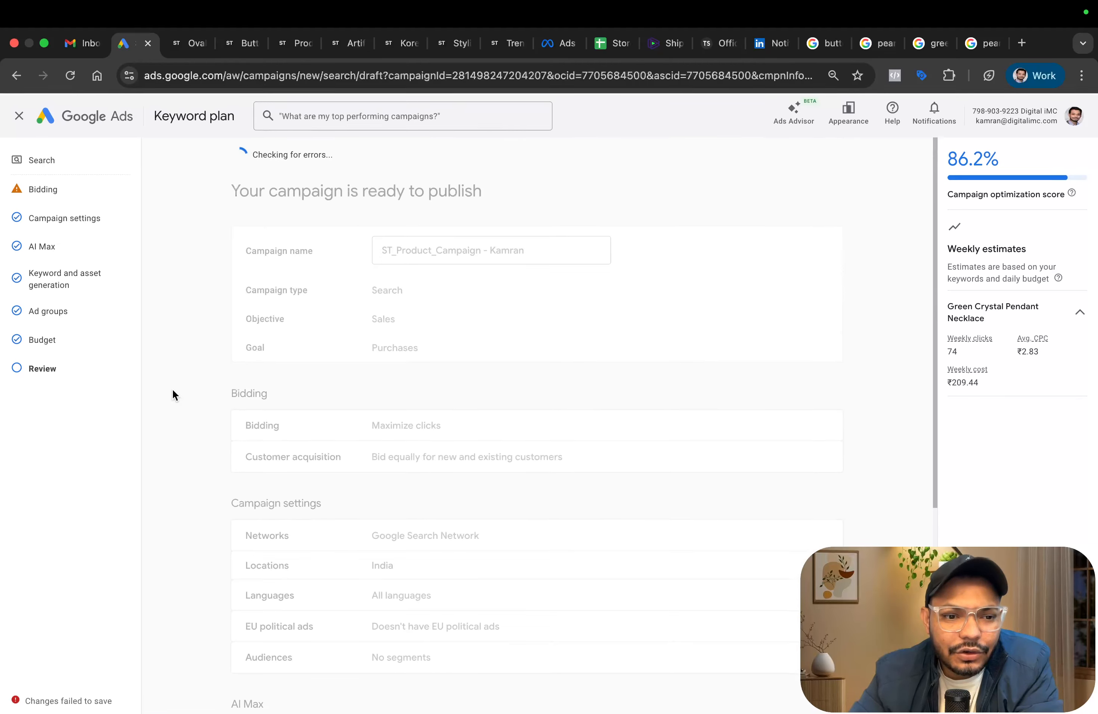
left_click(69, 188)
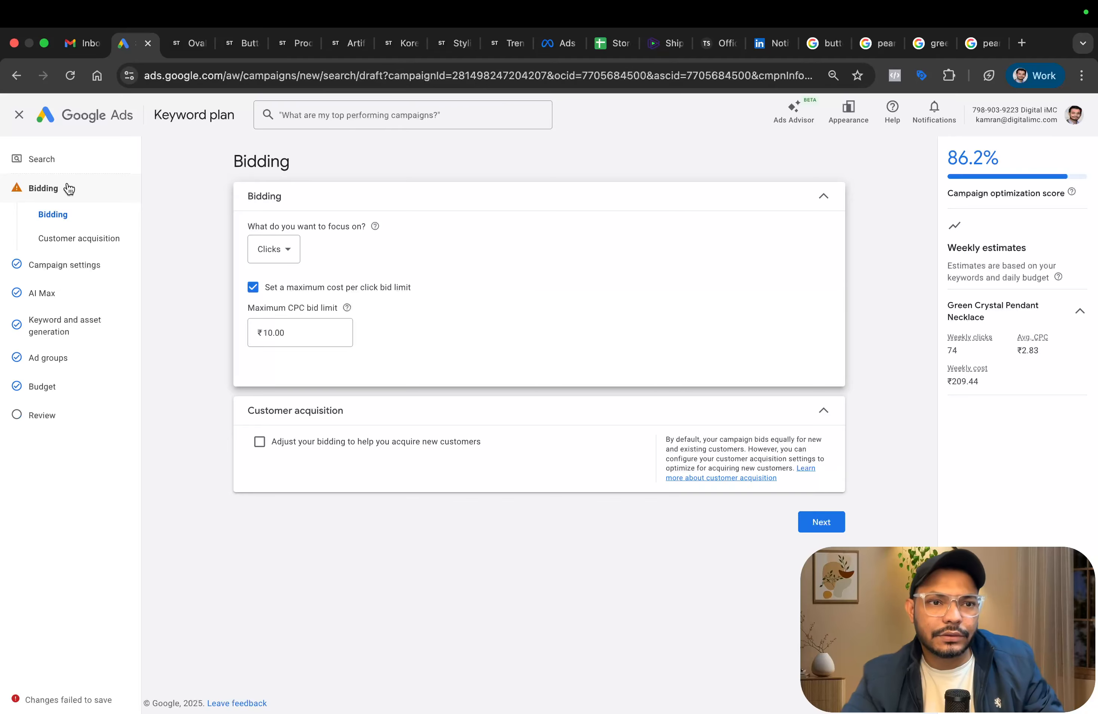
left_click(63, 409)
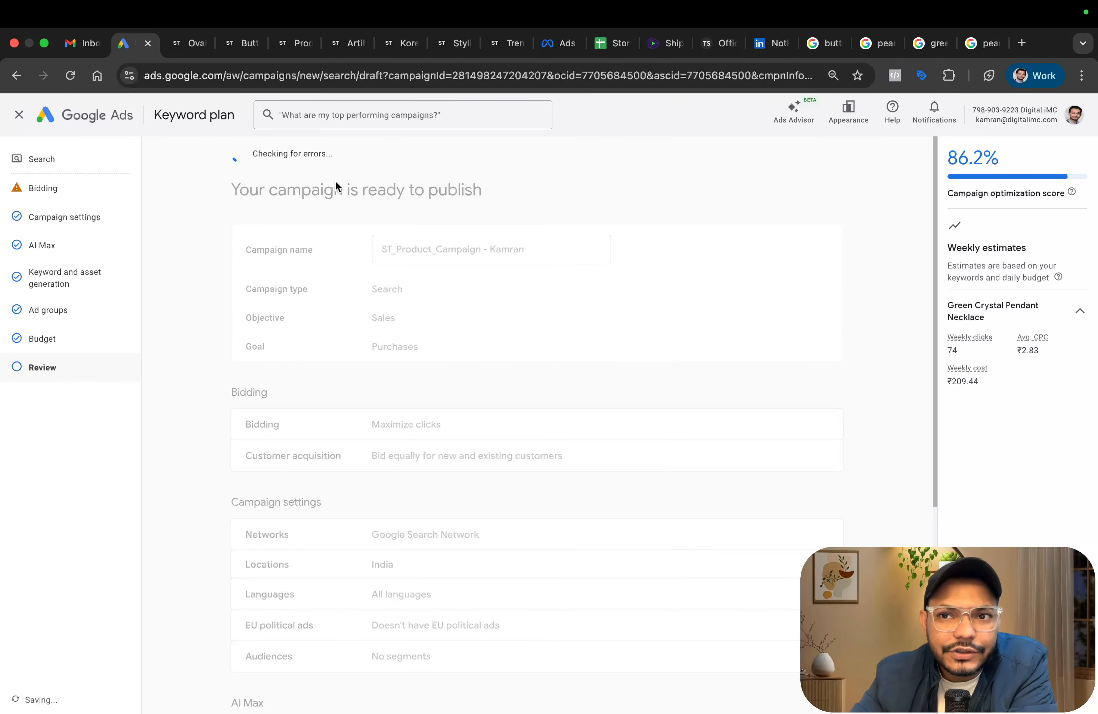
scroll(335, 182, "down", 7)
scroll(336, 180, "up", 7)
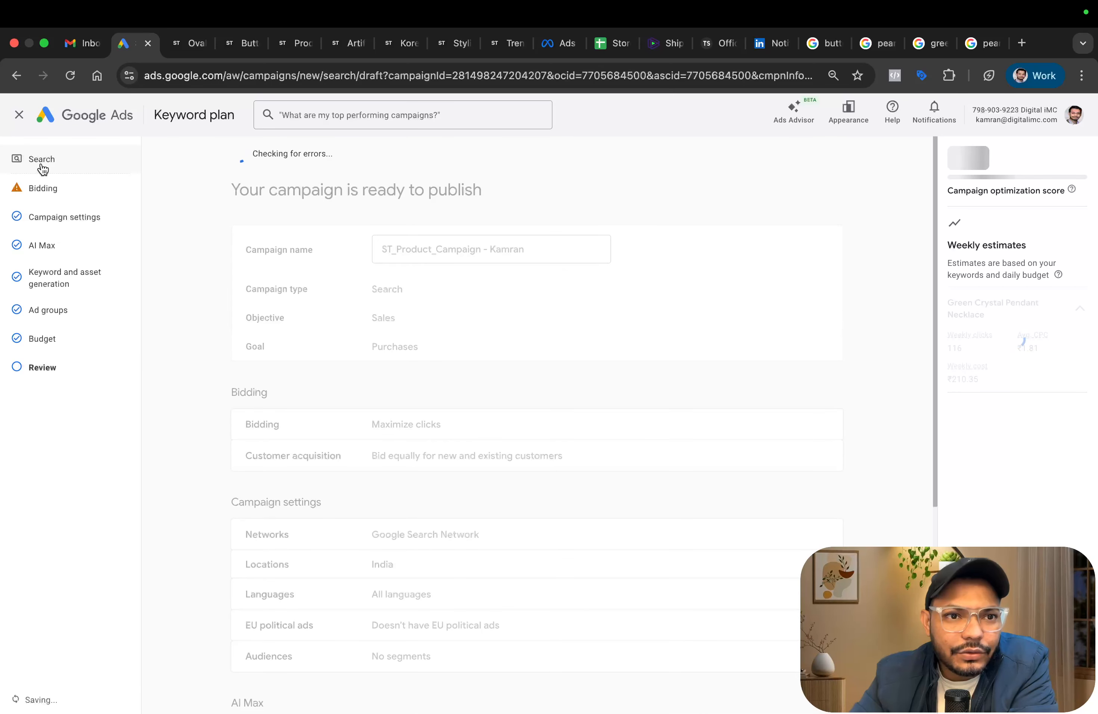
Revisit the bidding settings, reload the campaign review from there, and publish the campaign.
left_click(46, 189)
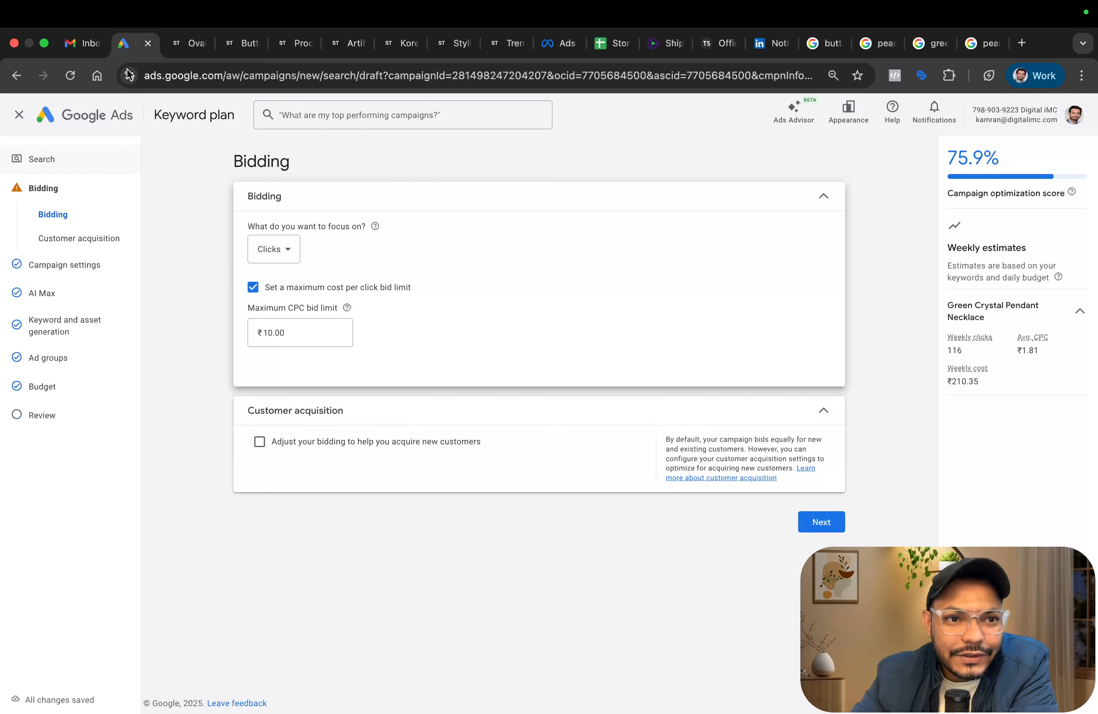
left_click(42, 415)
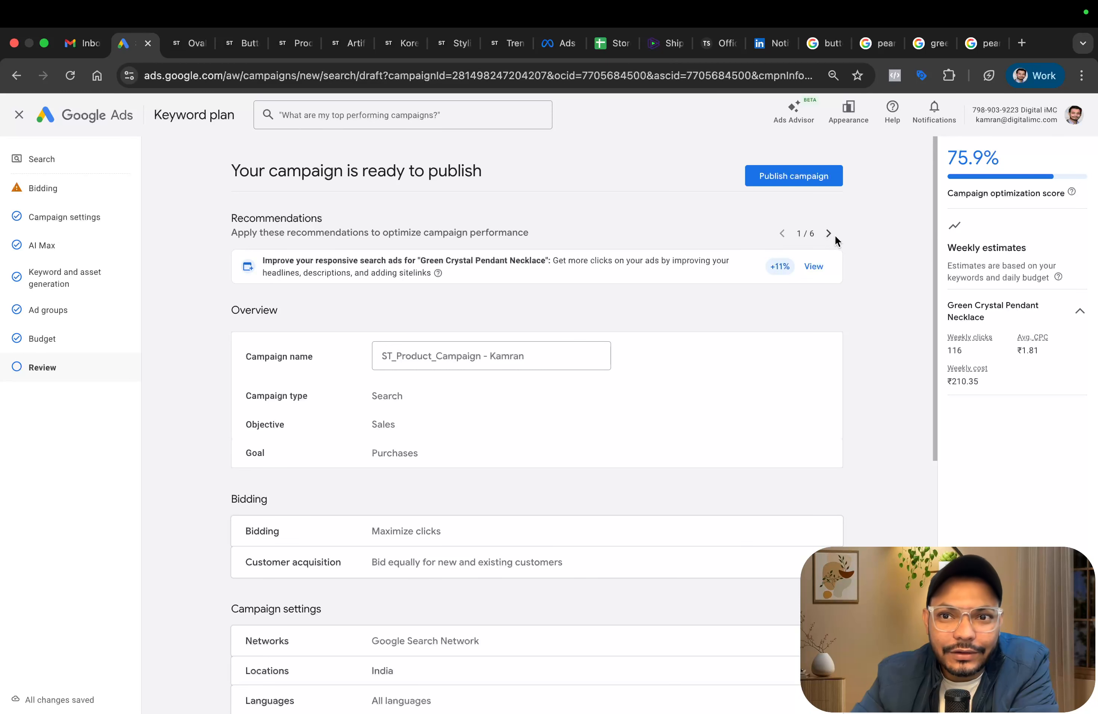
left_click(794, 179)
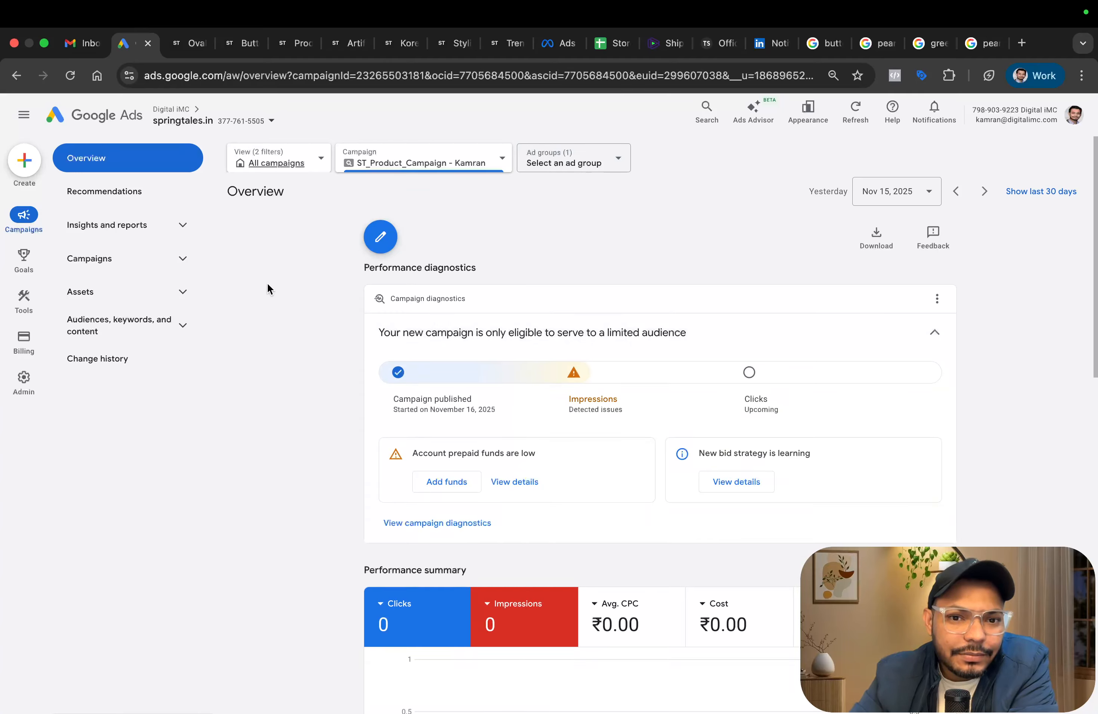
Display the published campaign in the campaigns list, and switch to springtales.in to look over the full product collection and the Artificial Pearl Necklace.
left_click(176, 261)
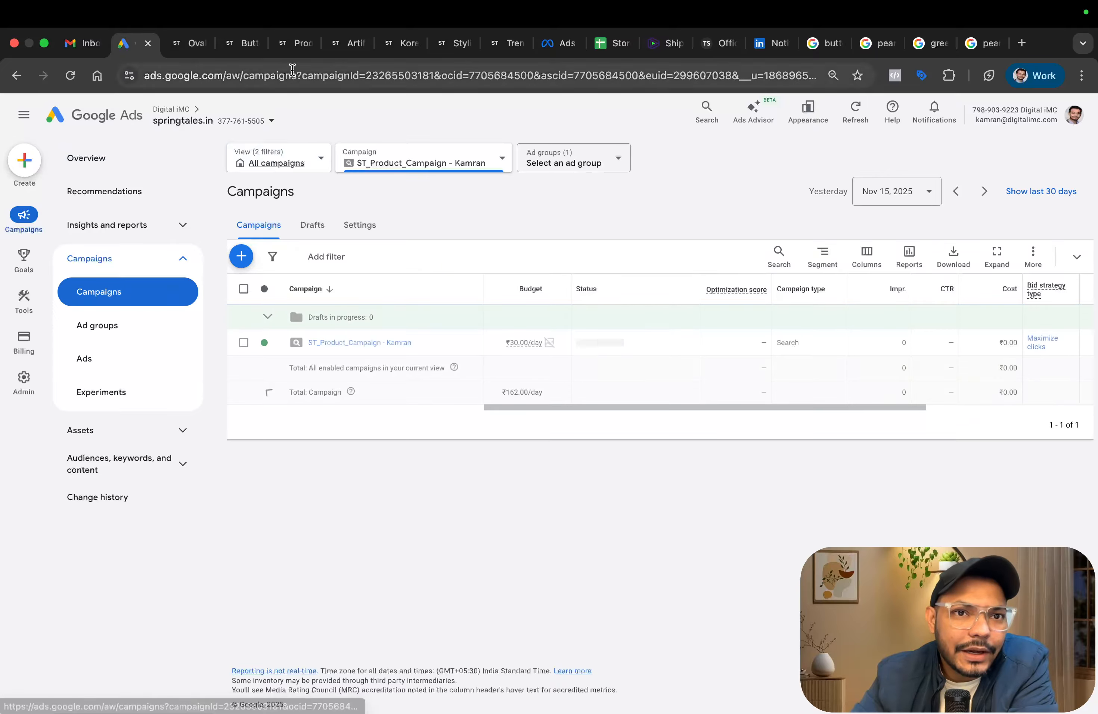
left_click(291, 46)
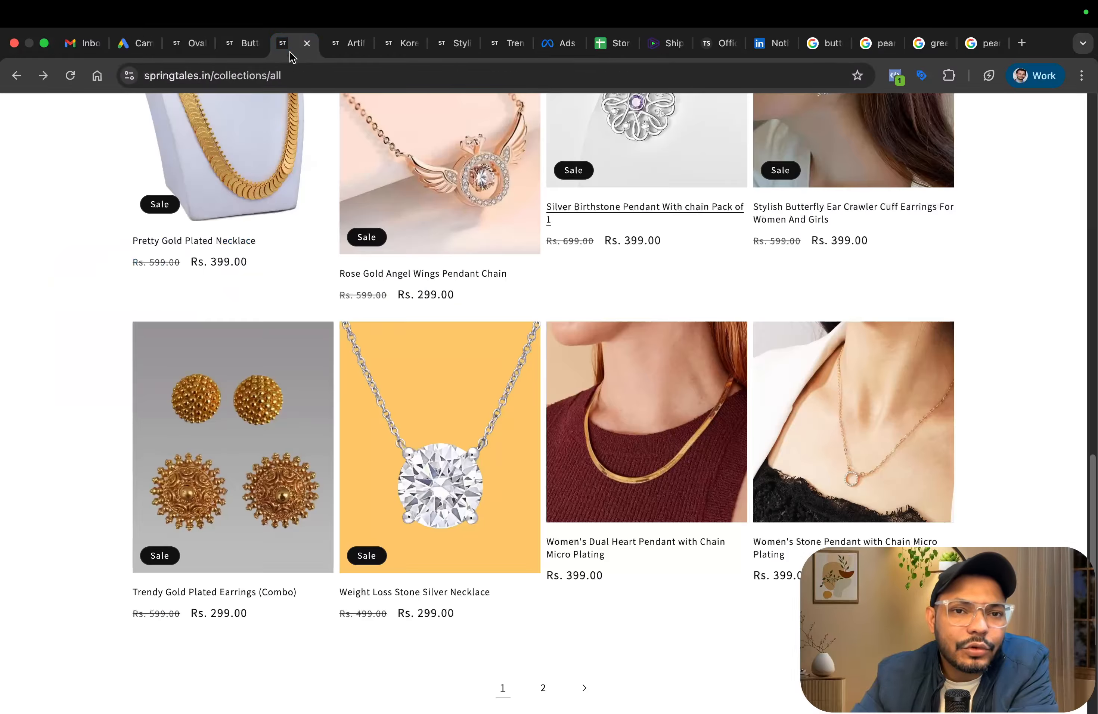
left_click(342, 55)
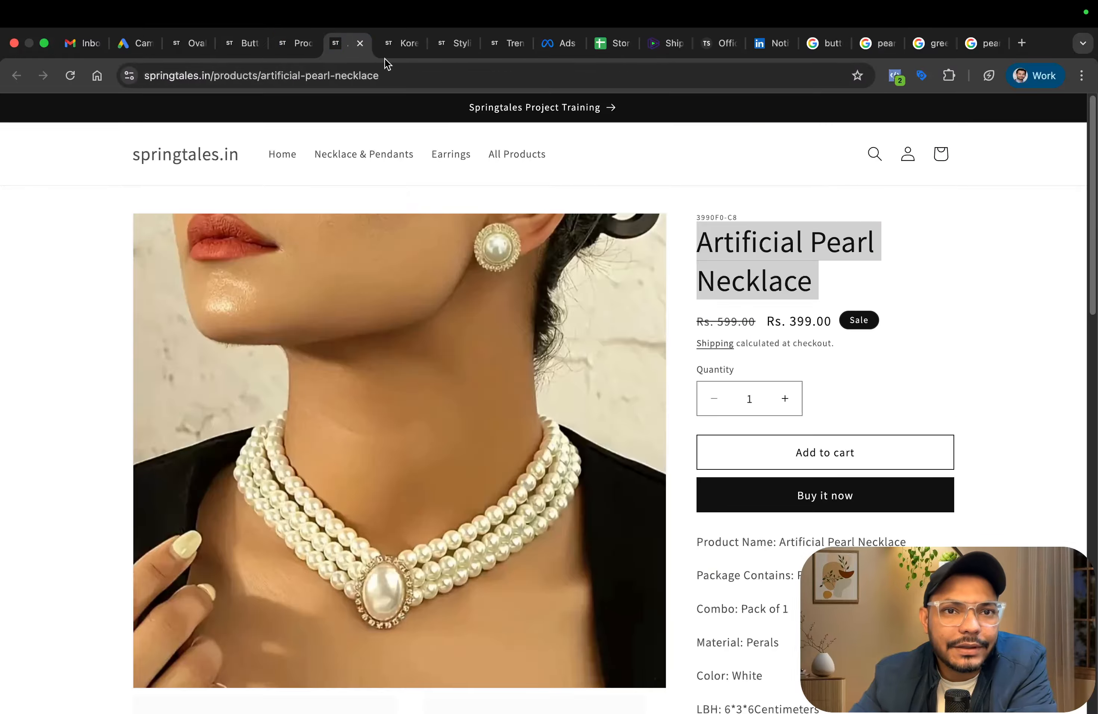